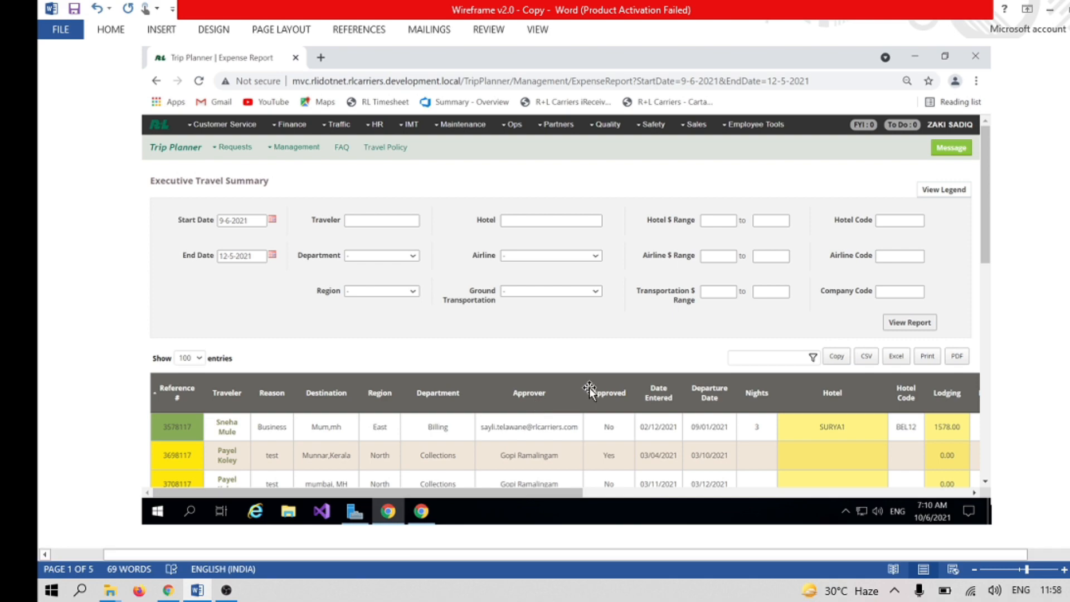
Step: Examine the expense report screenshots under Adding Policy violation, from the travel summary filters to the grid's Policy Violation column
scroll(584, 389, down, 10)
scroll(583, 379, up, 10)
scroll(584, 379, down, 10)
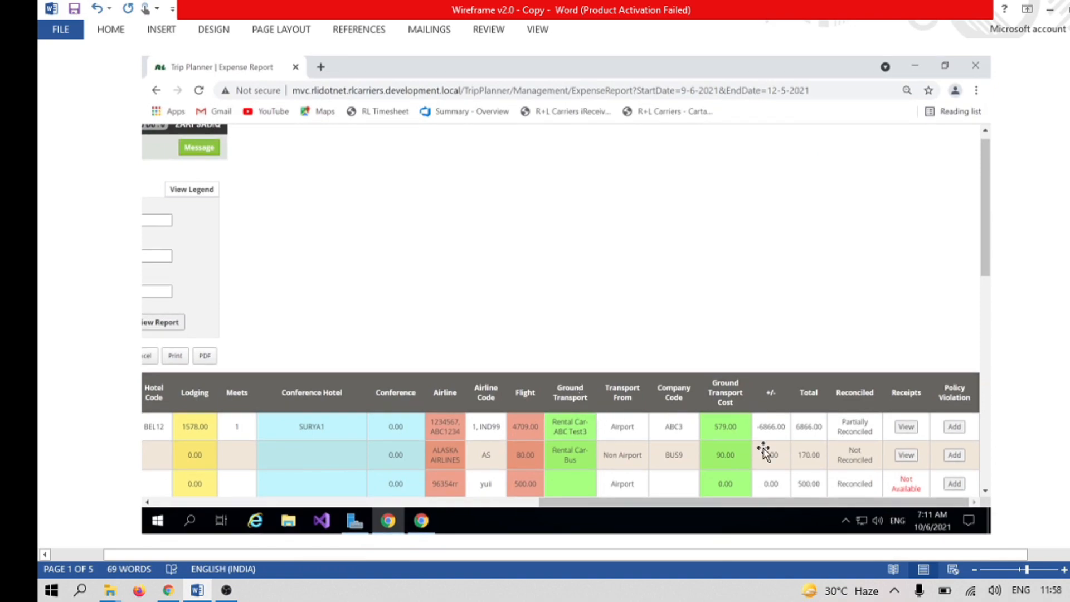
scroll(382, 322, up, 10)
scroll(336, 382, down, 15)
scroll(357, 357, up, 5)
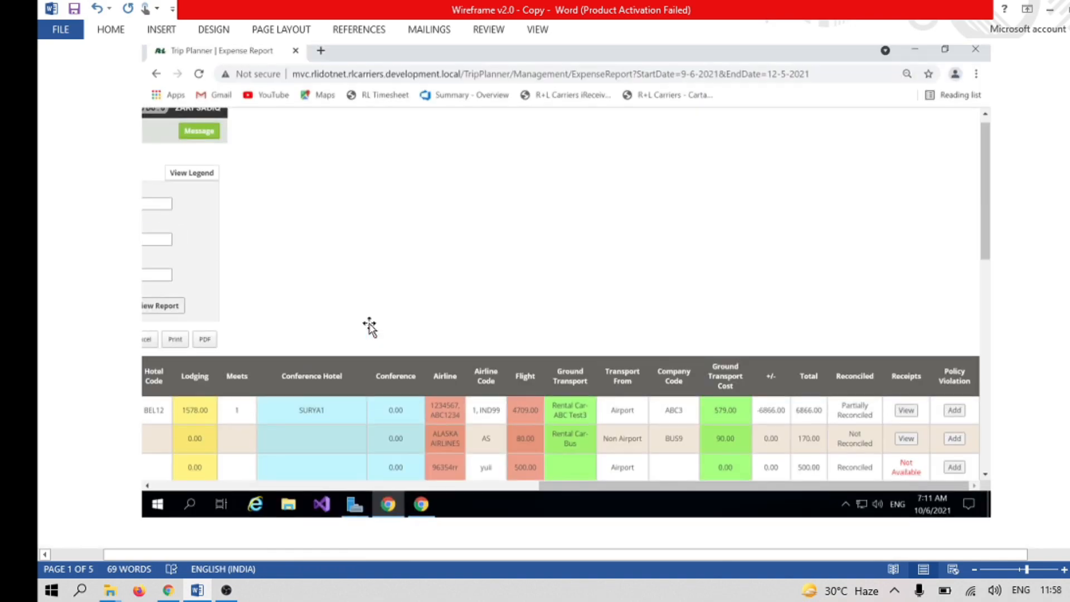
scroll(727, 336, up, 10)
scroll(719, 343, up, 7)
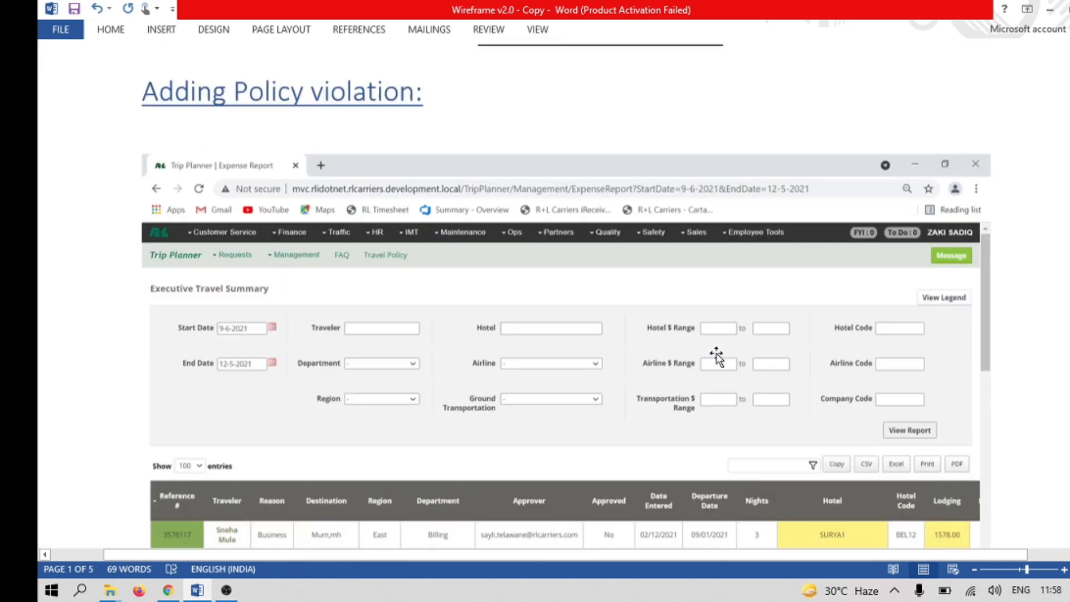
scroll(781, 361, down, 2)
scroll(531, 441, down, 10)
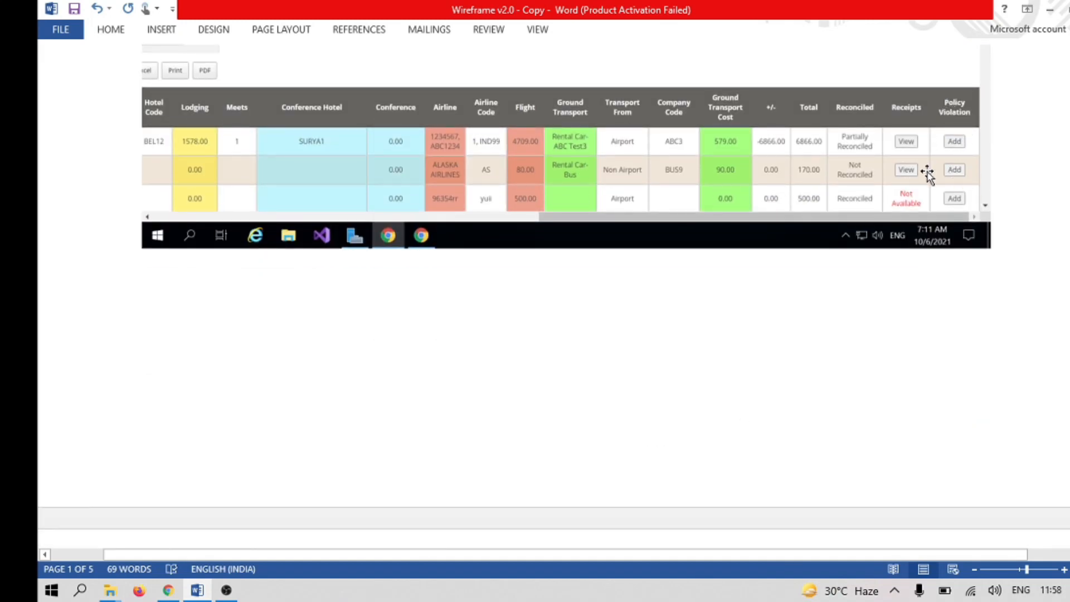
scroll(781, 201, up, 5)
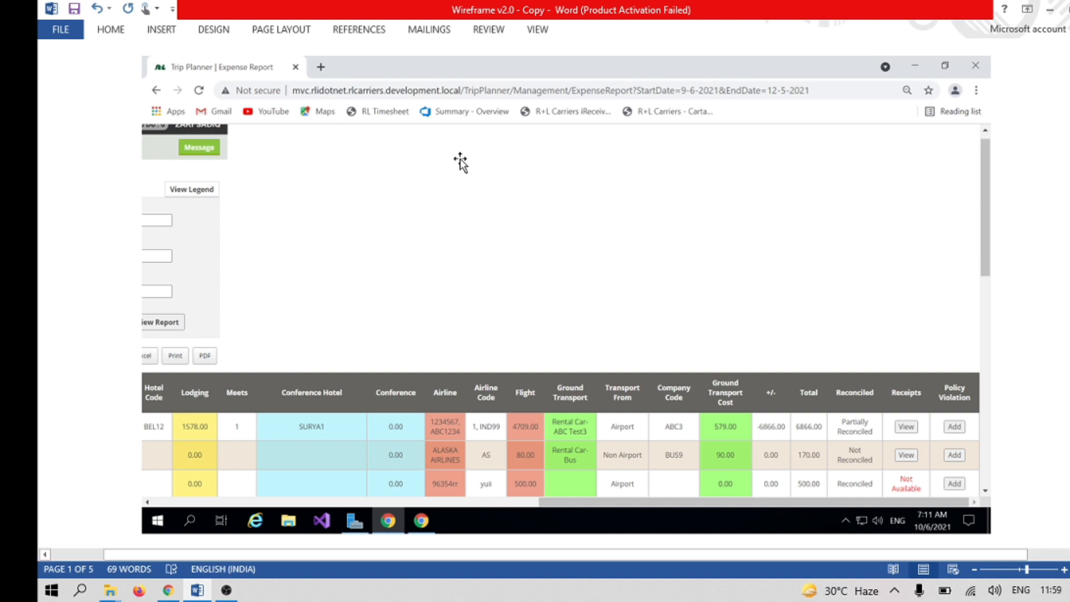
scroll(465, 257, up, 5)
scroll(524, 312, down, 5)
scroll(515, 396, up, 8)
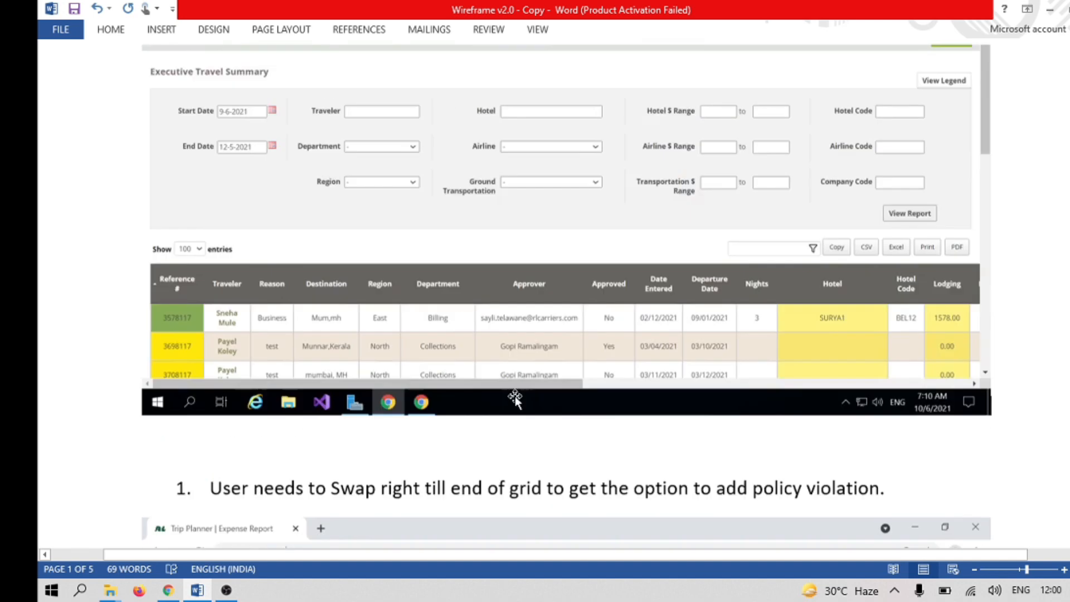
scroll(474, 415, down, 5)
scroll(471, 413, up, 2)
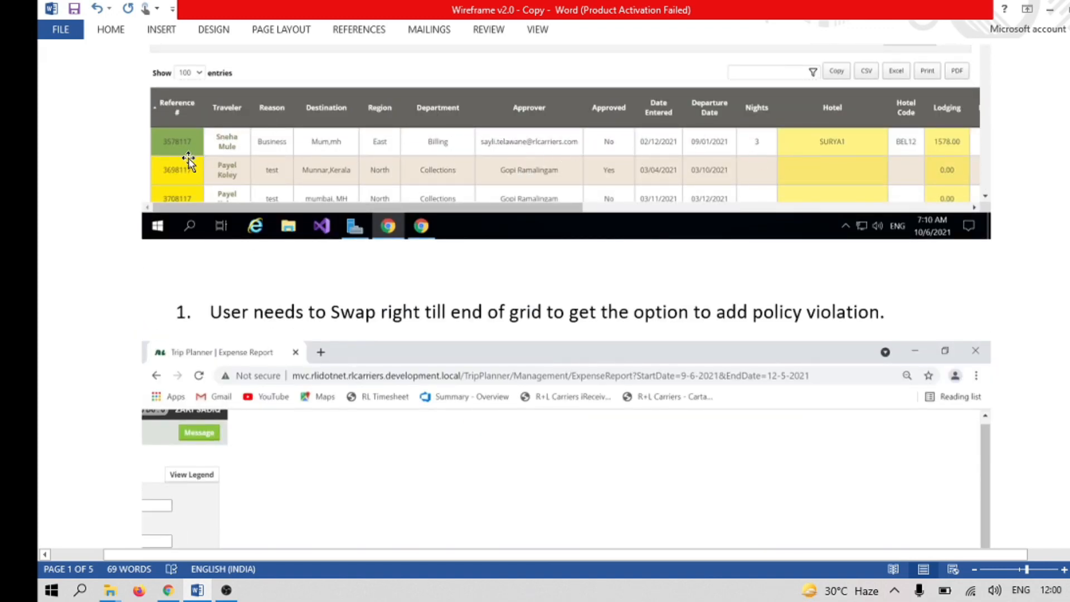
scroll(903, 262, down, 10)
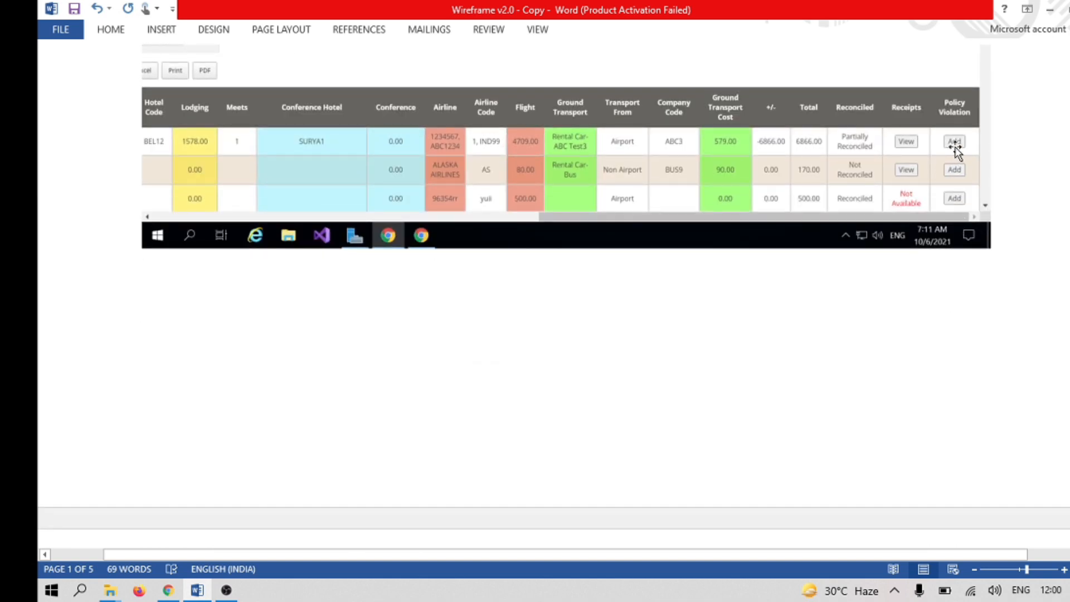
Step: Read the policy violation form wireframe on page 2 and compare it with the Add option in the expense grid
scroll(870, 256, down, 15)
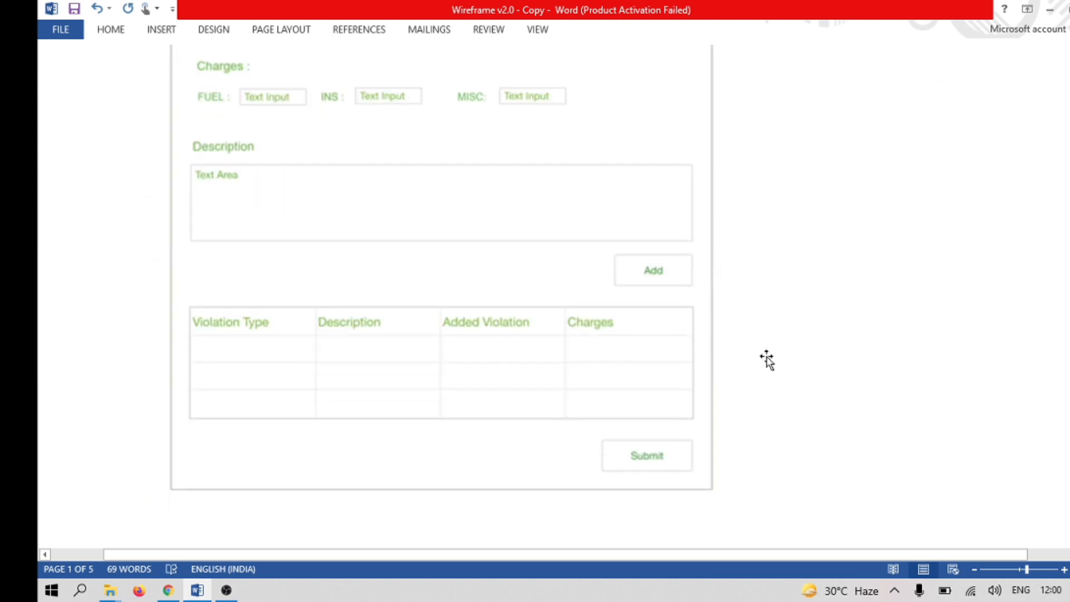
scroll(469, 315, down, 5)
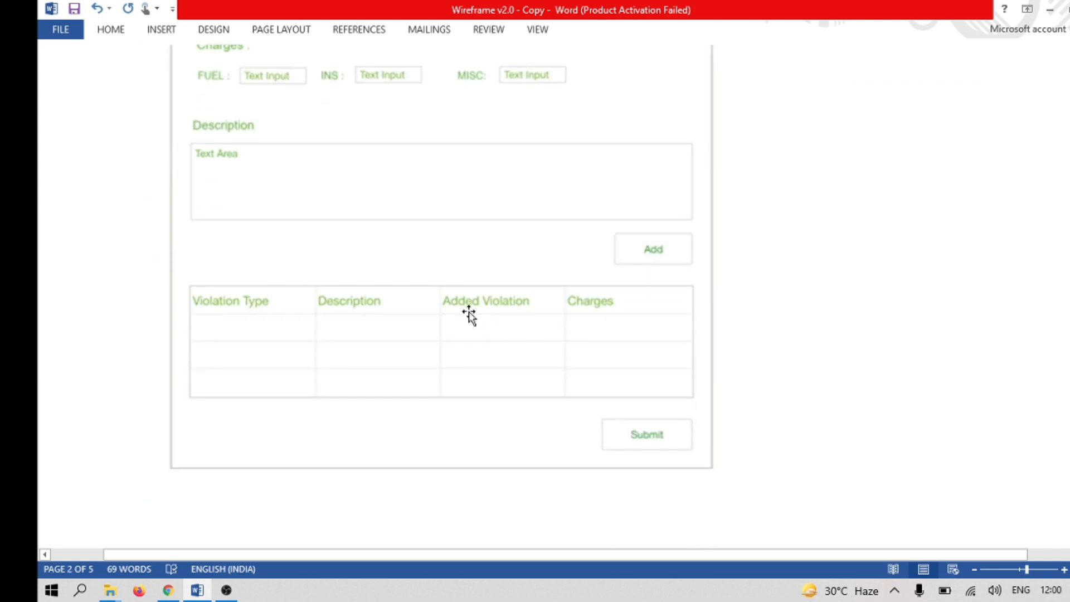
scroll(481, 310, up, 1)
scroll(480, 310, down, 1)
scroll(480, 309, down, 1)
scroll(500, 312, up, 10)
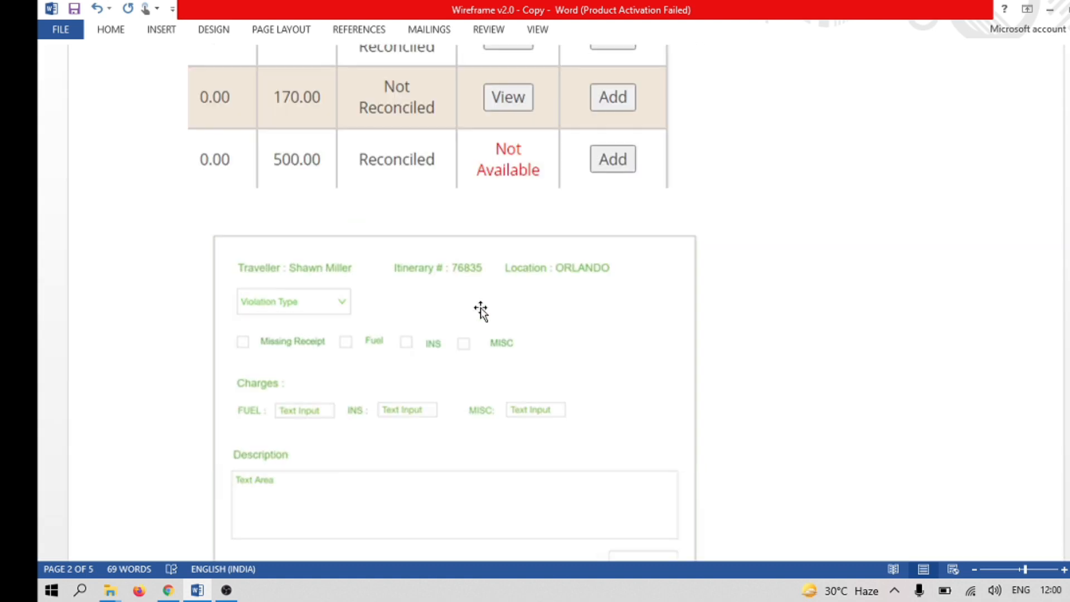
scroll(786, 273, up, 1)
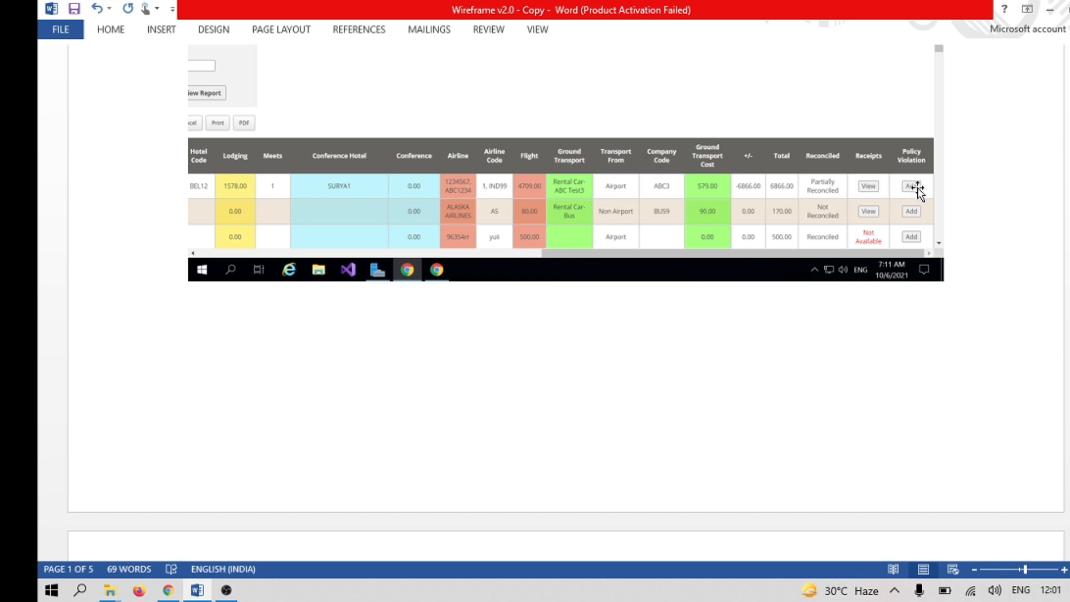
scroll(910, 200, up, 6)
scroll(910, 206, down, 6)
scroll(884, 235, down, 10)
scroll(747, 258, up, 3)
scroll(705, 274, down, 8)
scroll(664, 287, up, 9)
scroll(550, 400, down, 9)
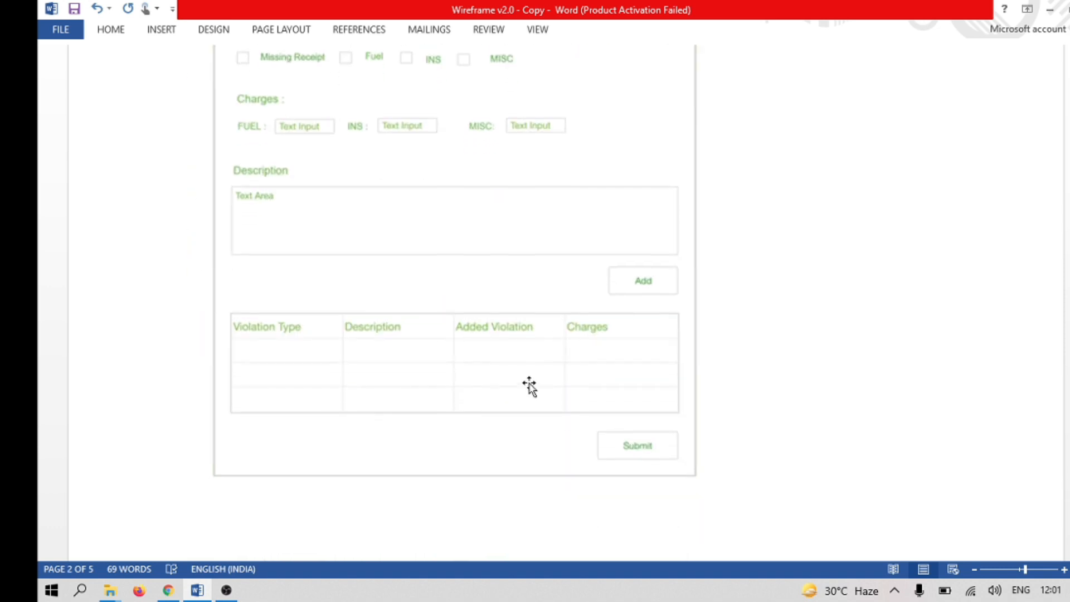
Step: Review the whole violation form wireframe, from traveller details, violation type and charges down to the added violations table
scroll(530, 385, up, 4)
scroll(419, 249, up, 1)
scroll(552, 325, down, 1)
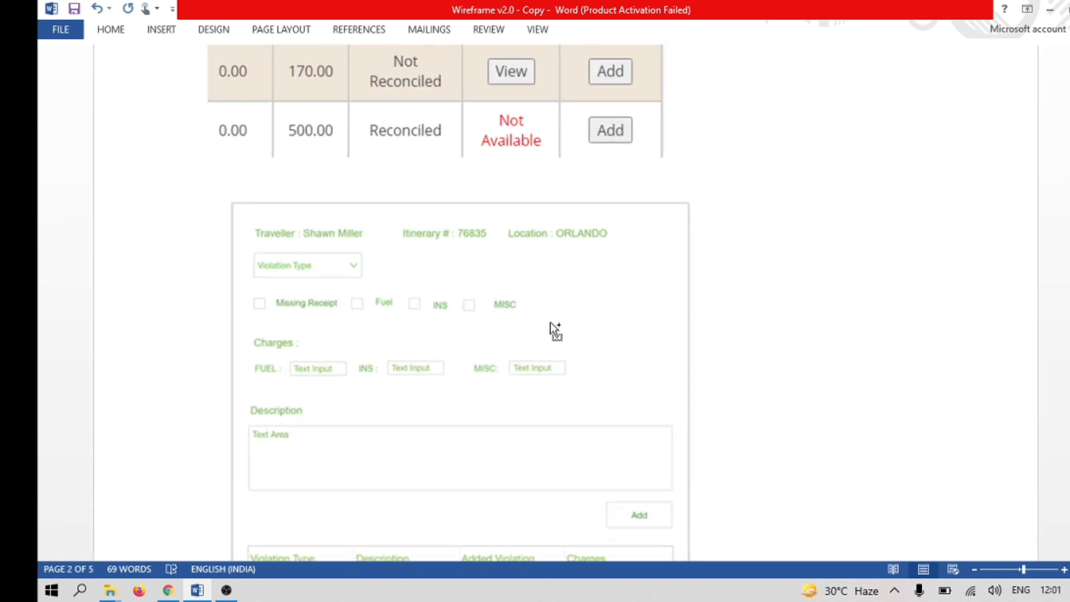
scroll(549, 326, down, 5)
scroll(548, 324, up, 5)
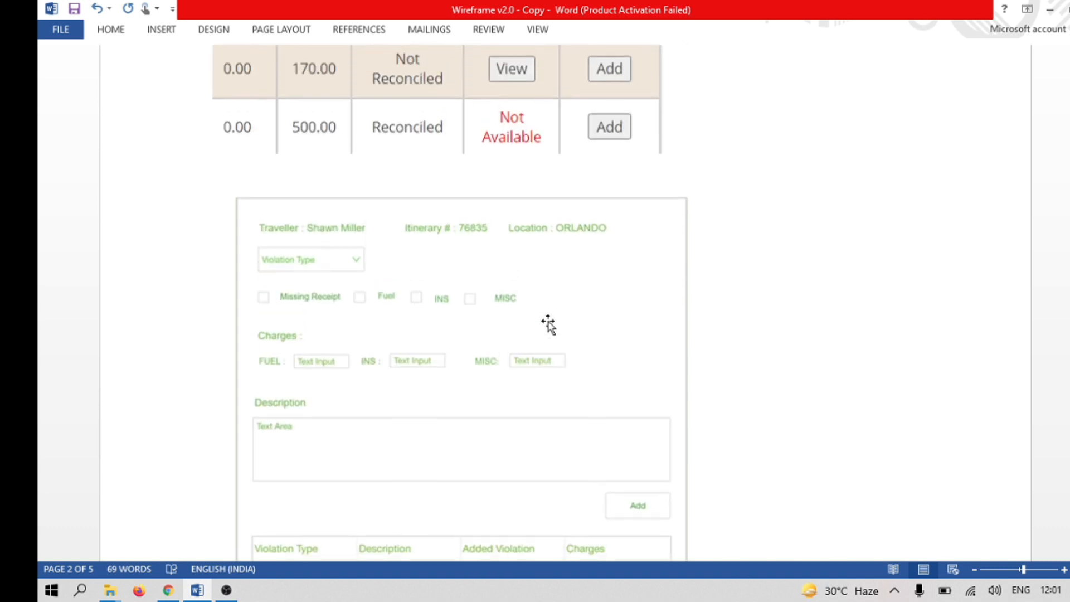
drag(1069, 190, 1068, 203)
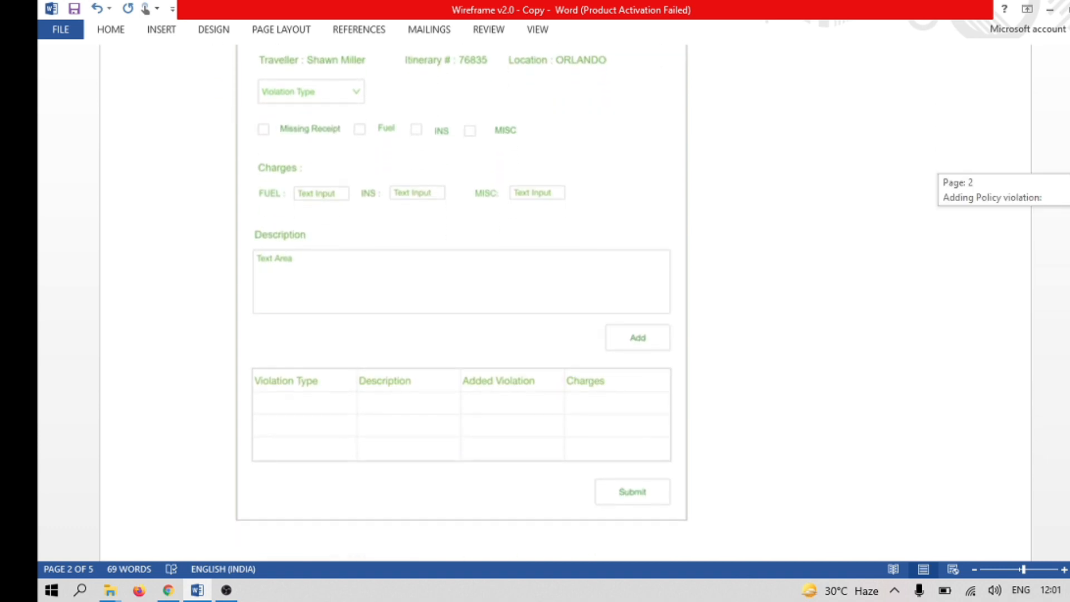
scroll(778, 271, down, 1)
scroll(775, 270, up, 7)
scroll(772, 269, down, 8)
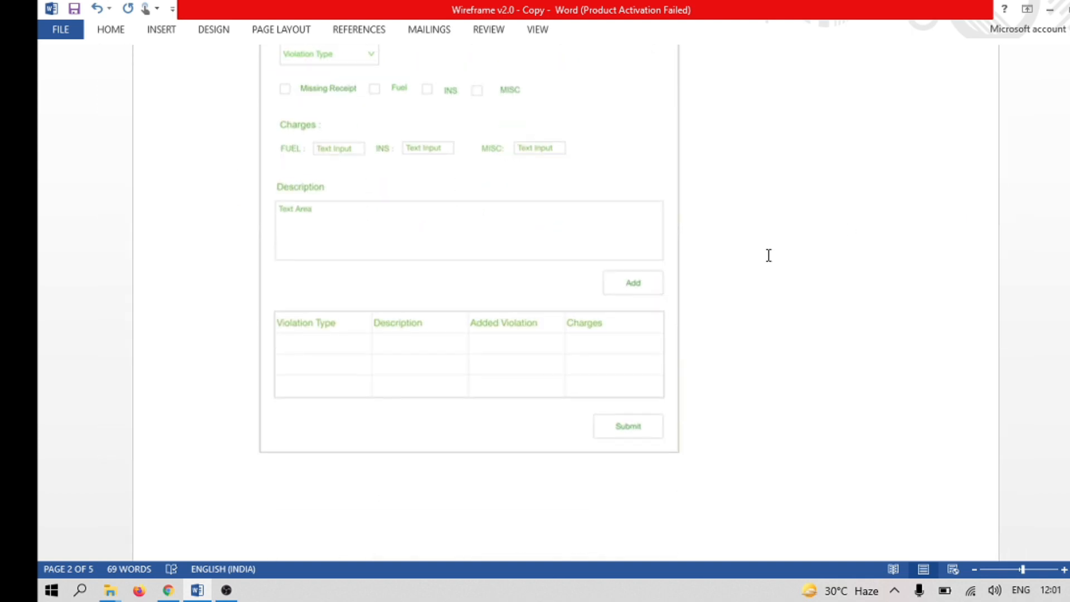
drag(1069, 211, 1069, 206)
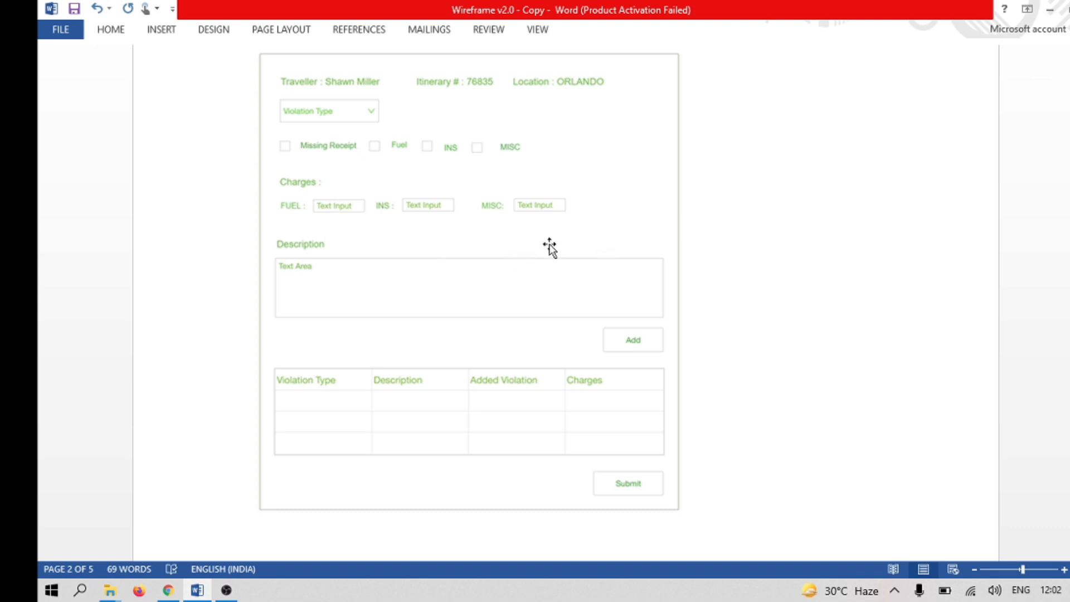
scroll(591, 237, up, 5)
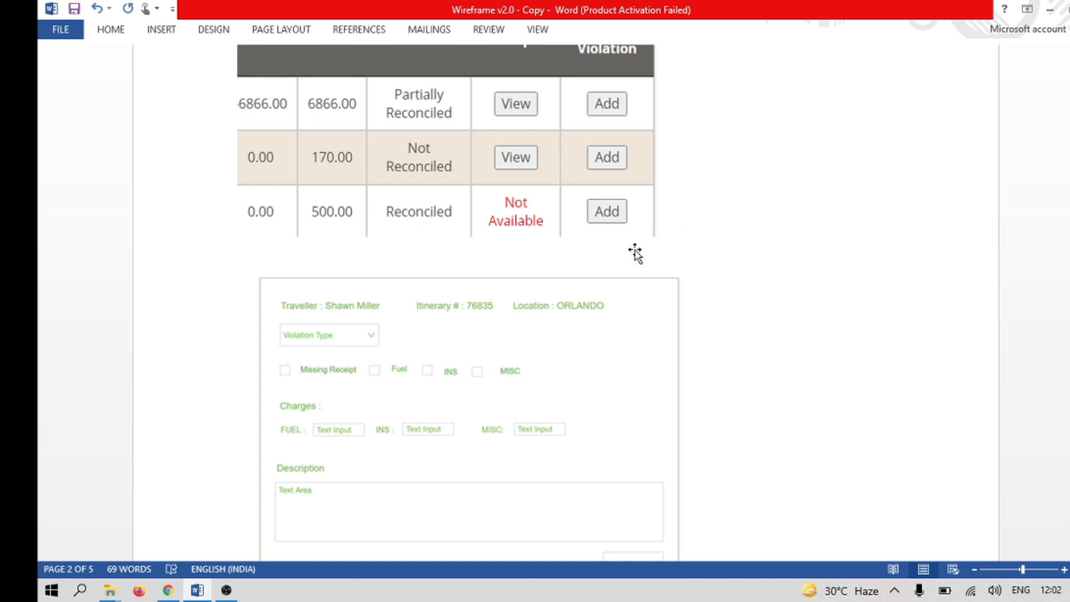
scroll(635, 249, down, 5)
scroll(595, 238, up, 5)
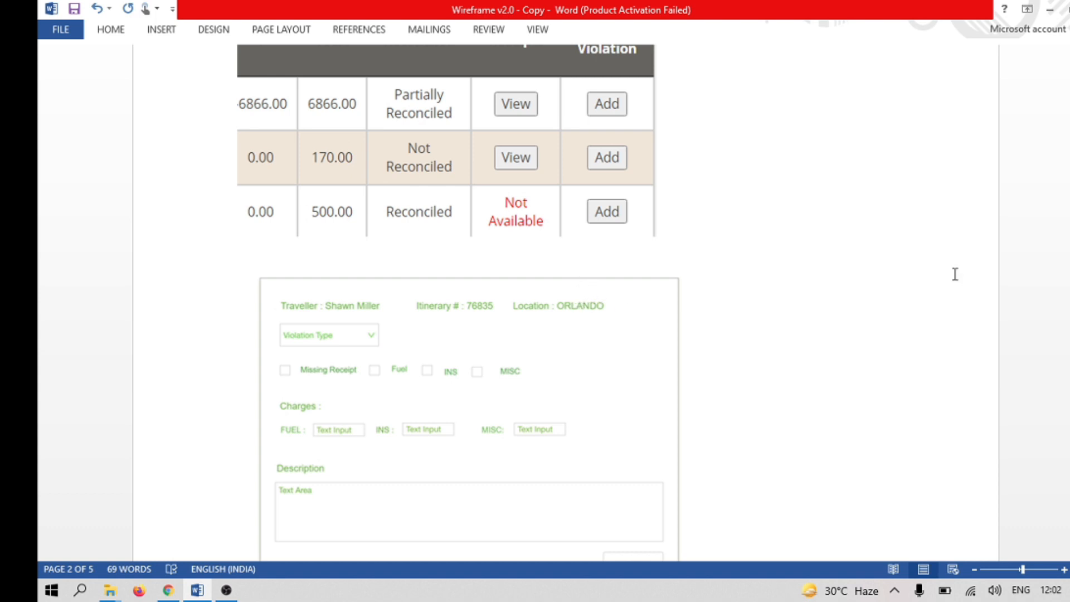
scroll(468, 301, down, 4)
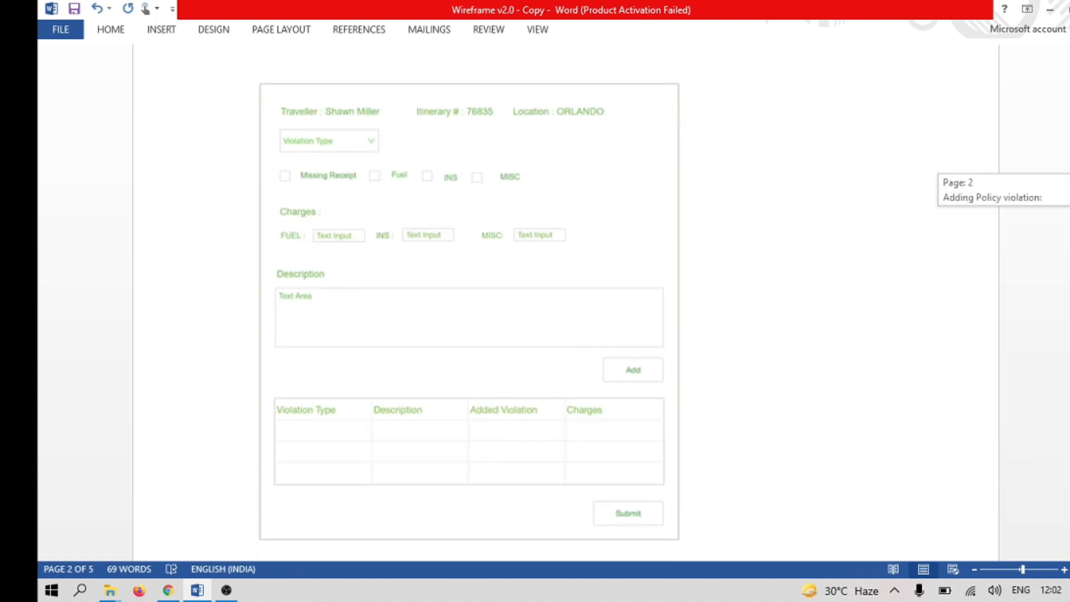
scroll(469, 301, up, 1)
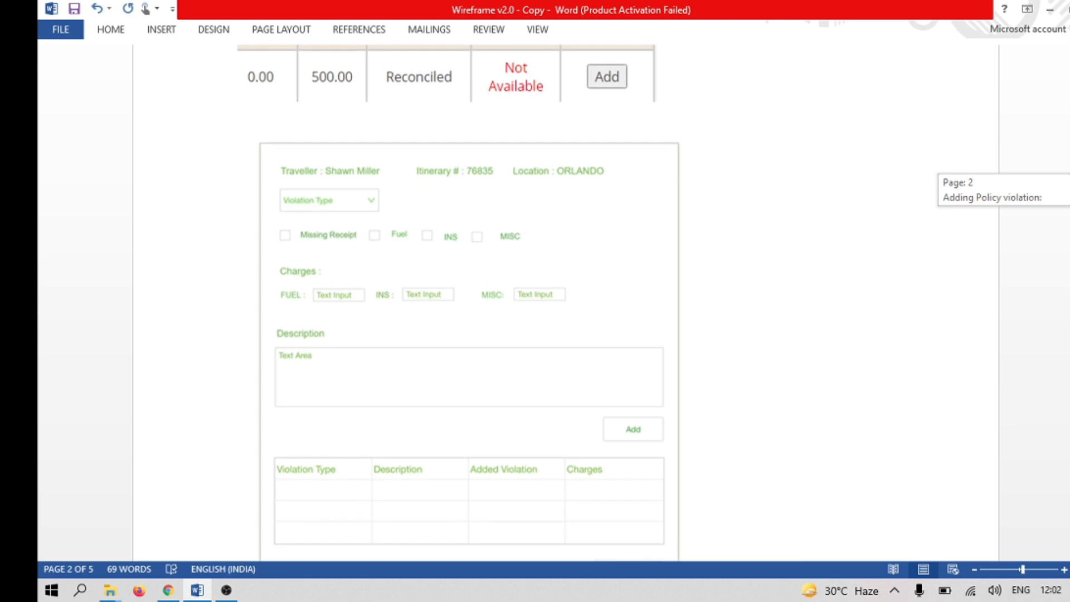
scroll(468, 301, down, 1)
scroll(469, 301, down, 1)
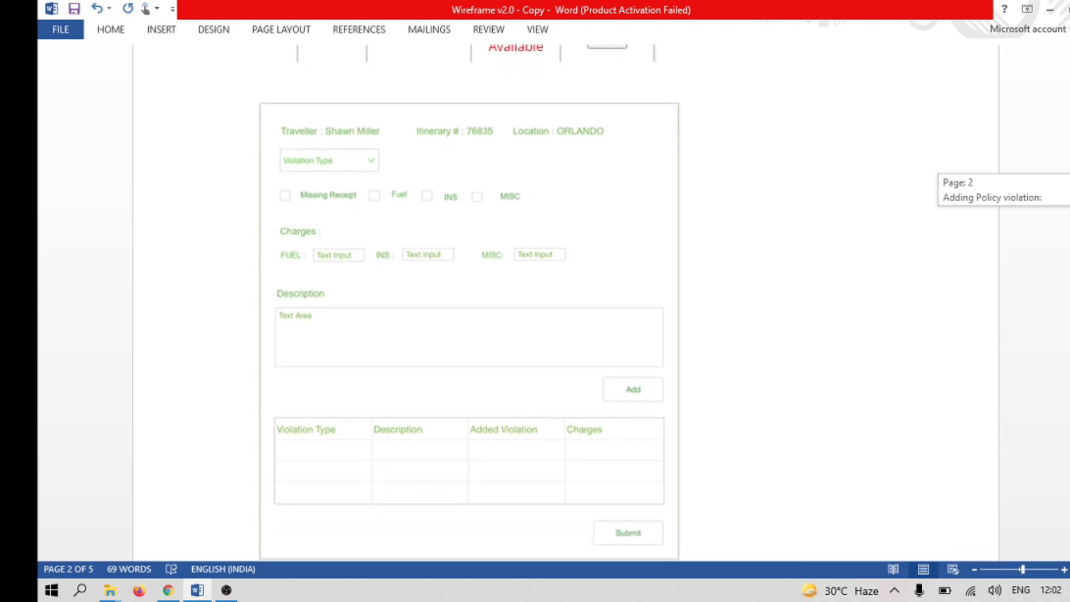
scroll(468, 301, down, 1)
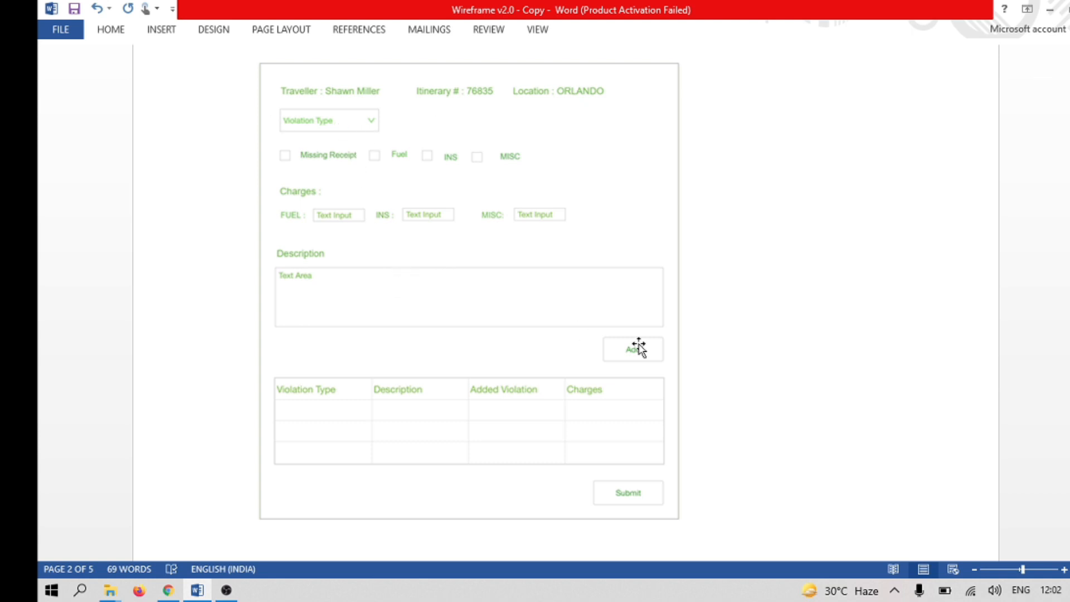
Step: Switch to Wondershare Mockitt in Chrome, dismiss the two onboarding tips and start a prototype project
click(168, 590)
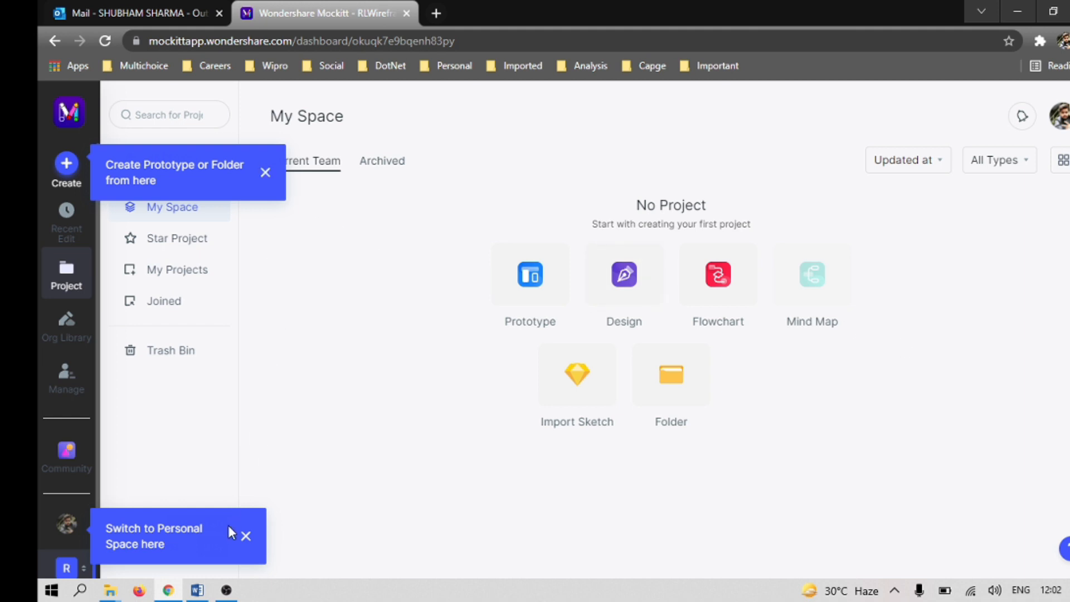
click(246, 537)
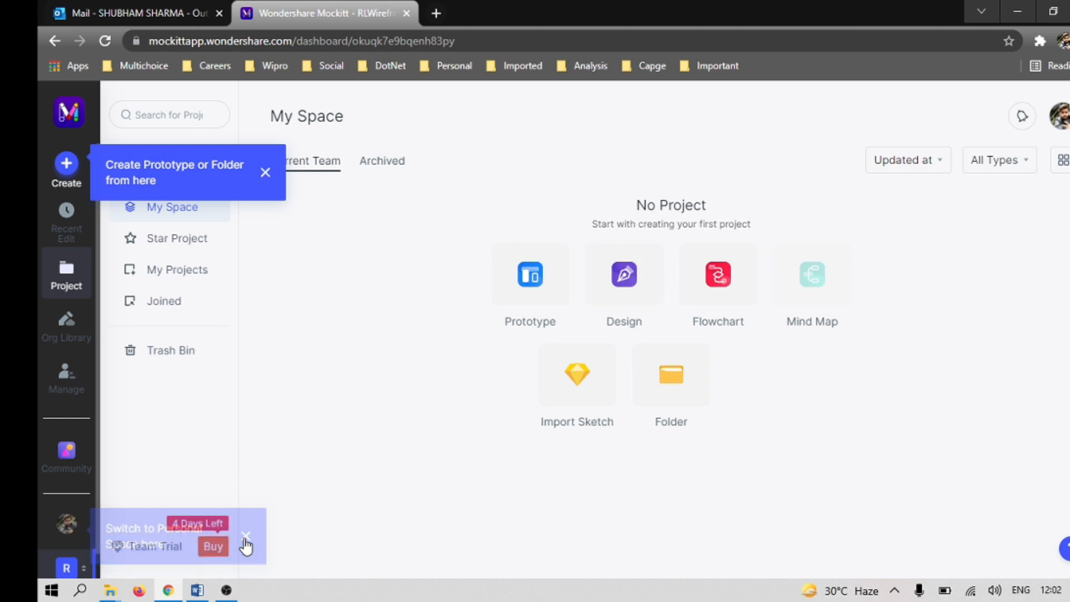
click(266, 174)
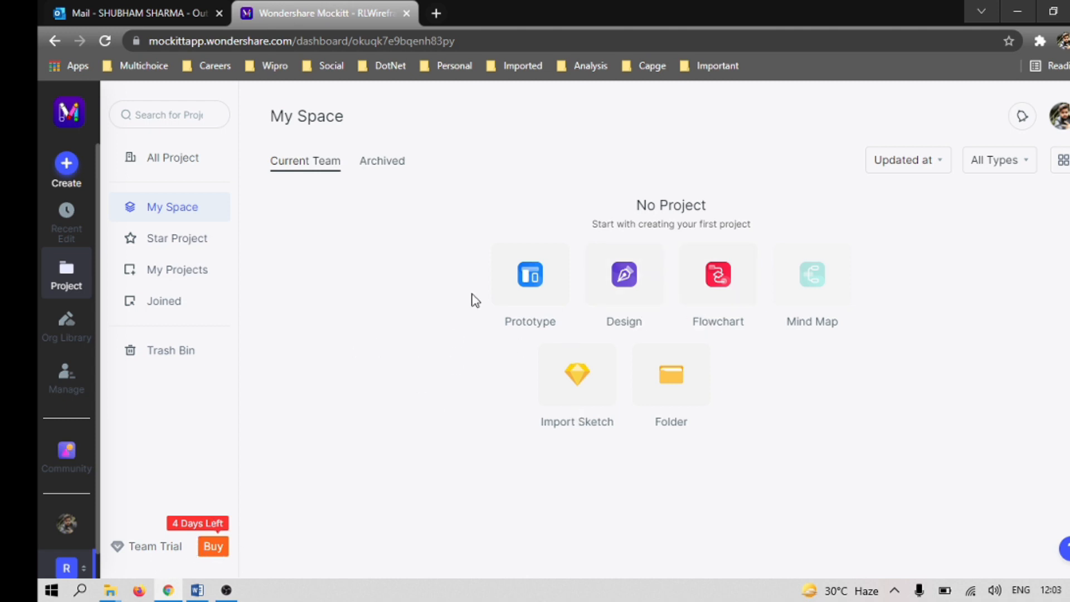
click(540, 301)
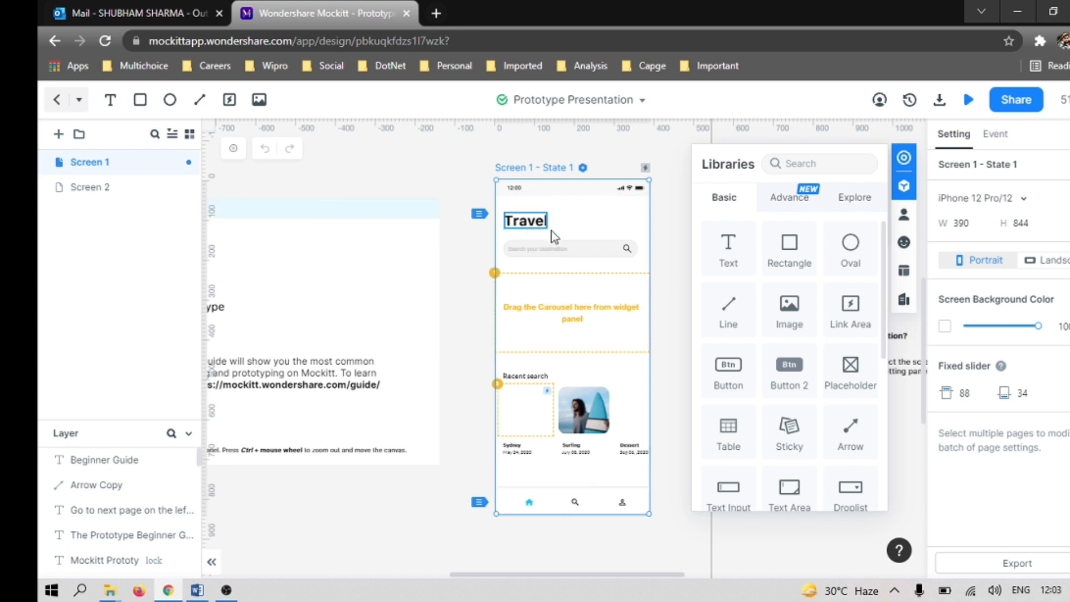
Step: Narrow the screen and layer sidebar to give the prototype canvas more room
scroll(610, 311, down, 10)
scroll(588, 330, up, 10)
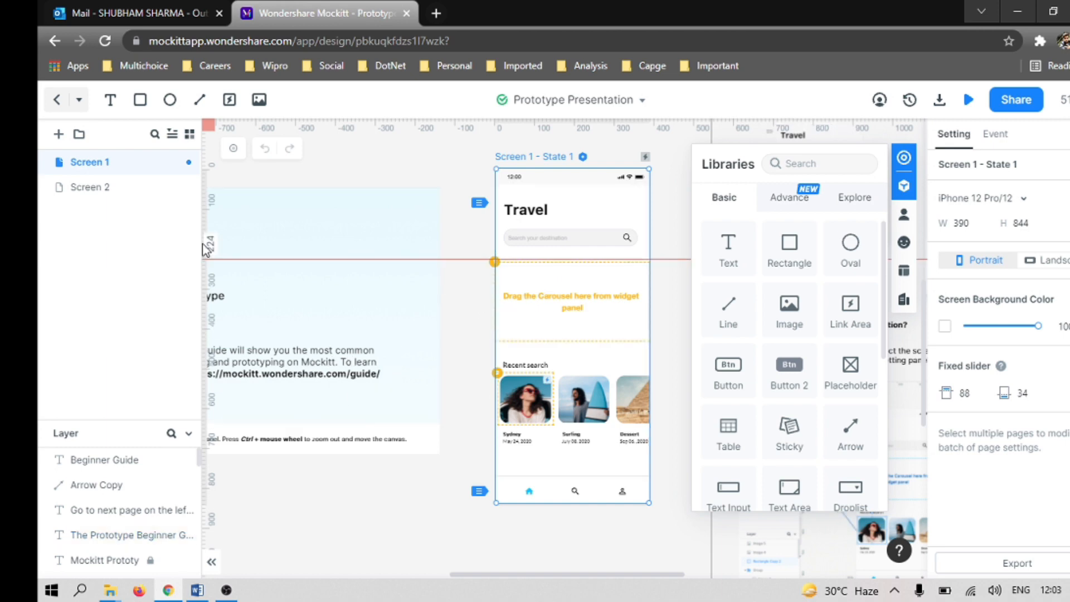
drag(202, 251, 141, 252)
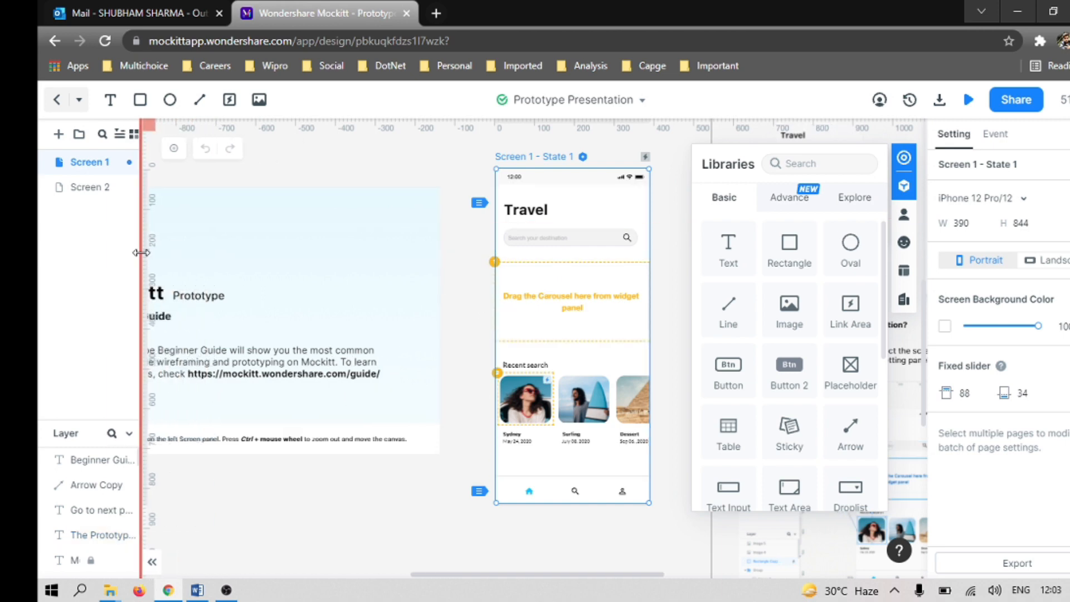
scroll(554, 296, up, 10)
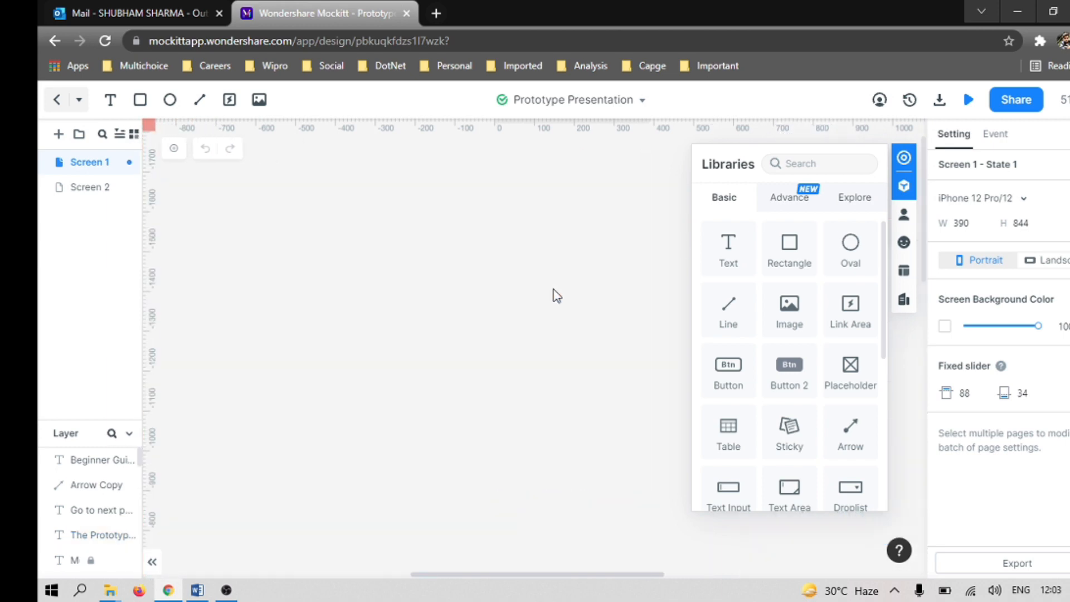
Step: Look through the sample prototype by switching between Screen 1 and Screen 2
click(93, 189)
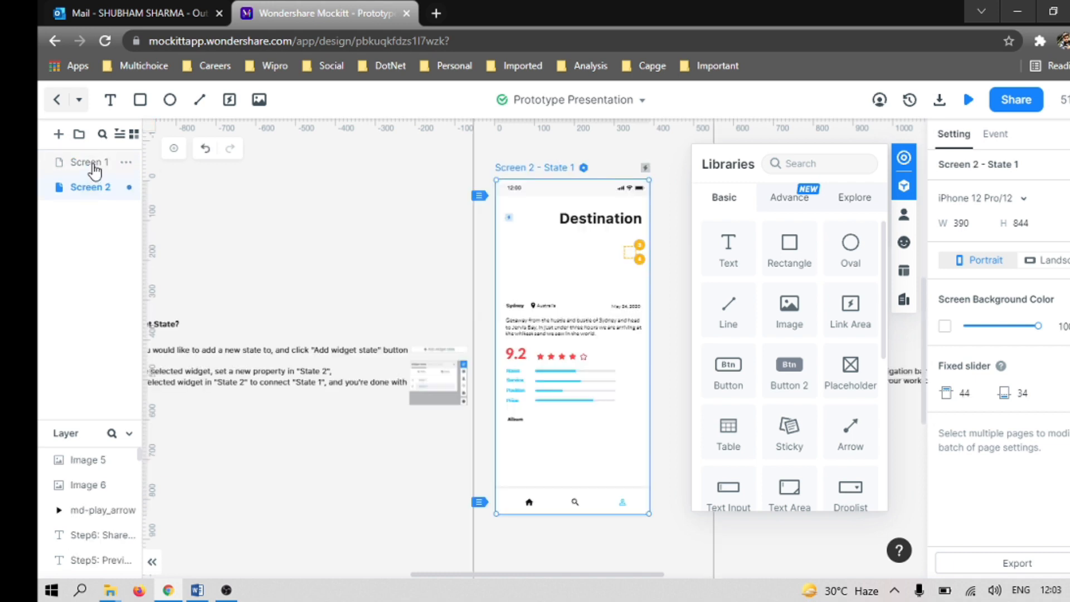
click(92, 165)
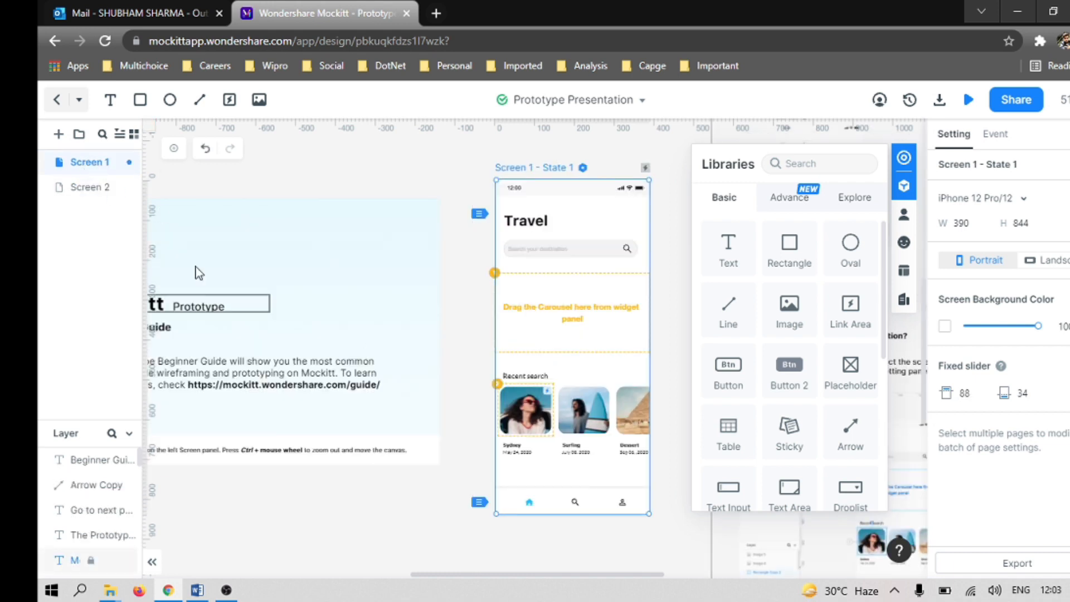
click(85, 190)
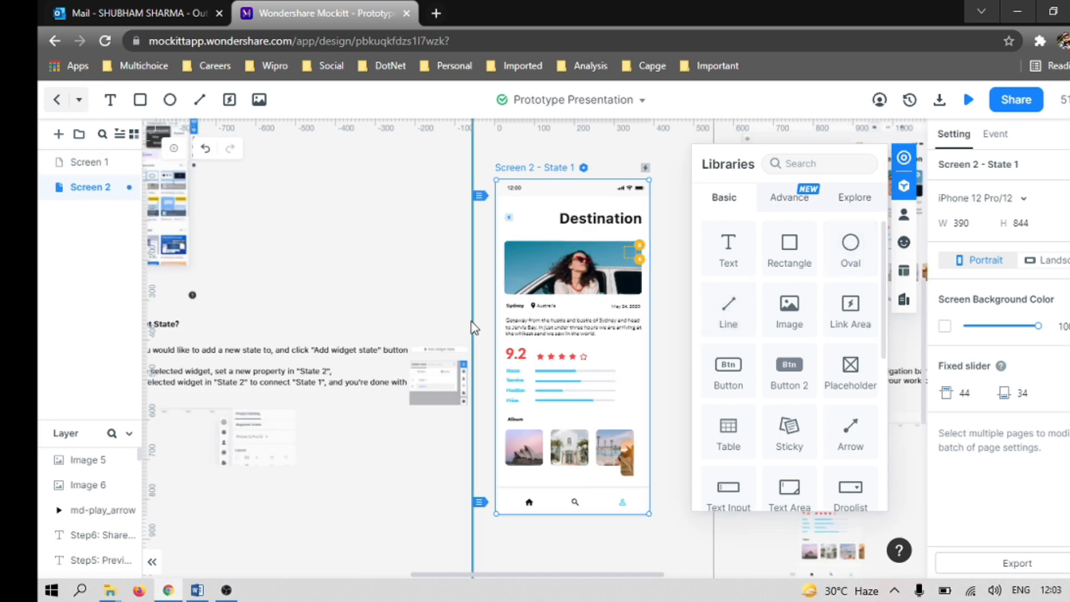
right_click(98, 166)
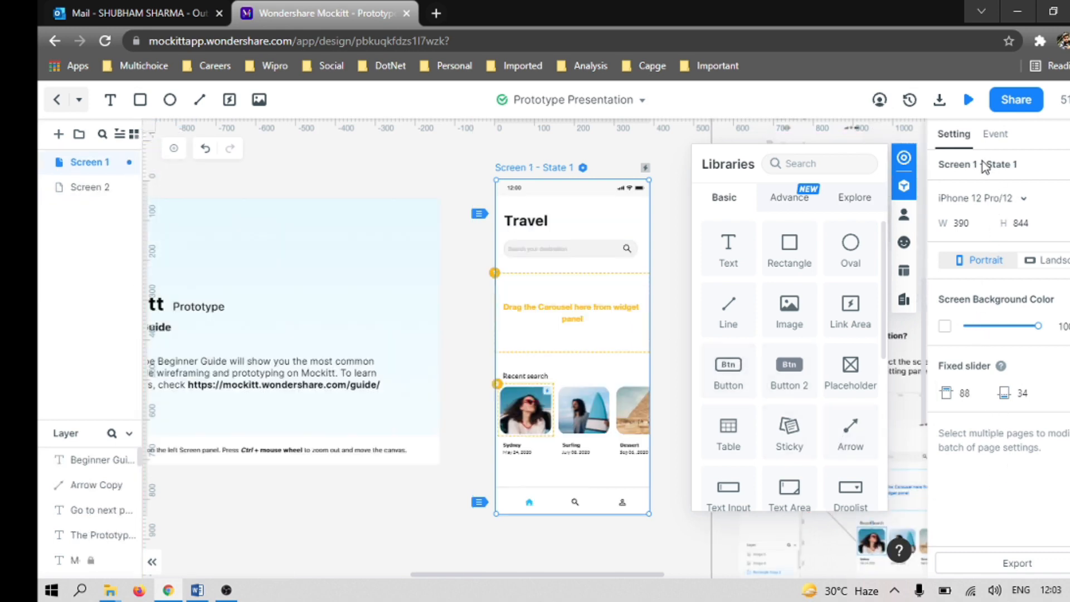
Step: Set Screen 1 to the Web Page size, 1440 by 1024, and hide the widget libraries to see the whole canvas
click(1020, 202)
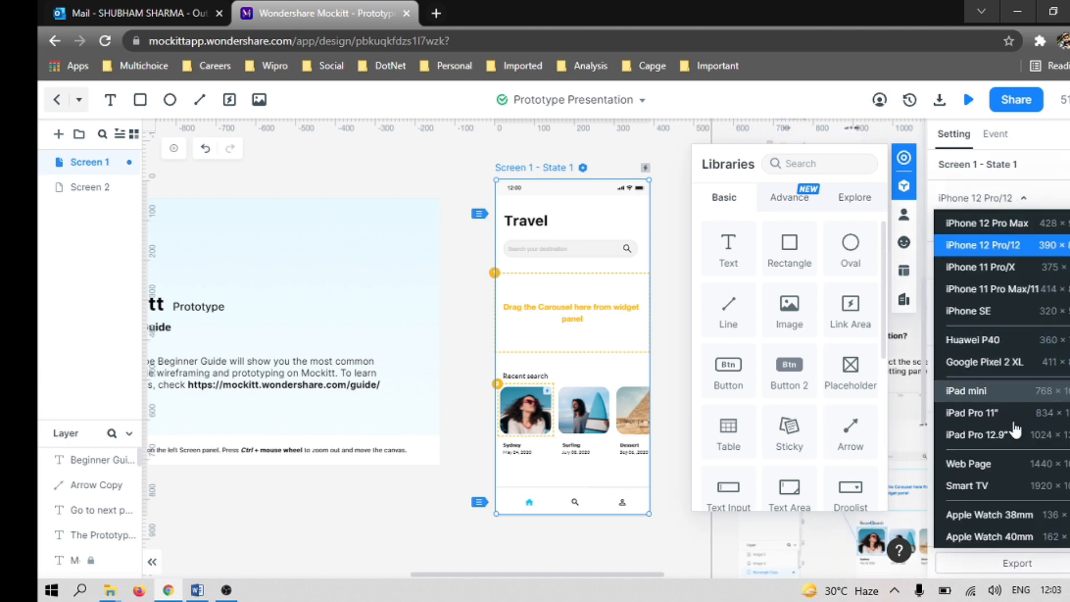
scroll(1018, 491, down, 2)
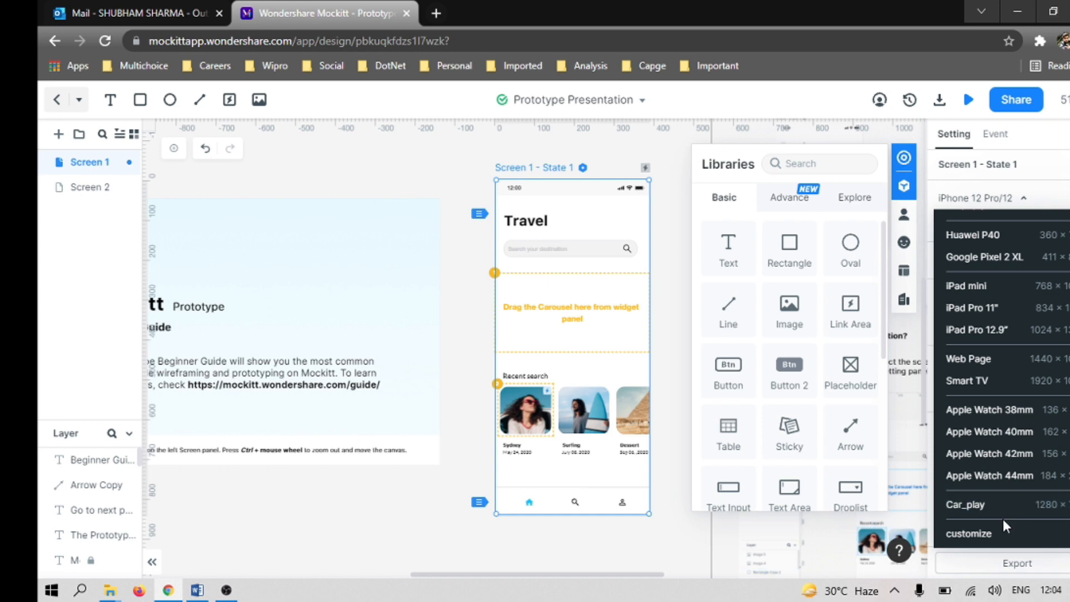
click(978, 359)
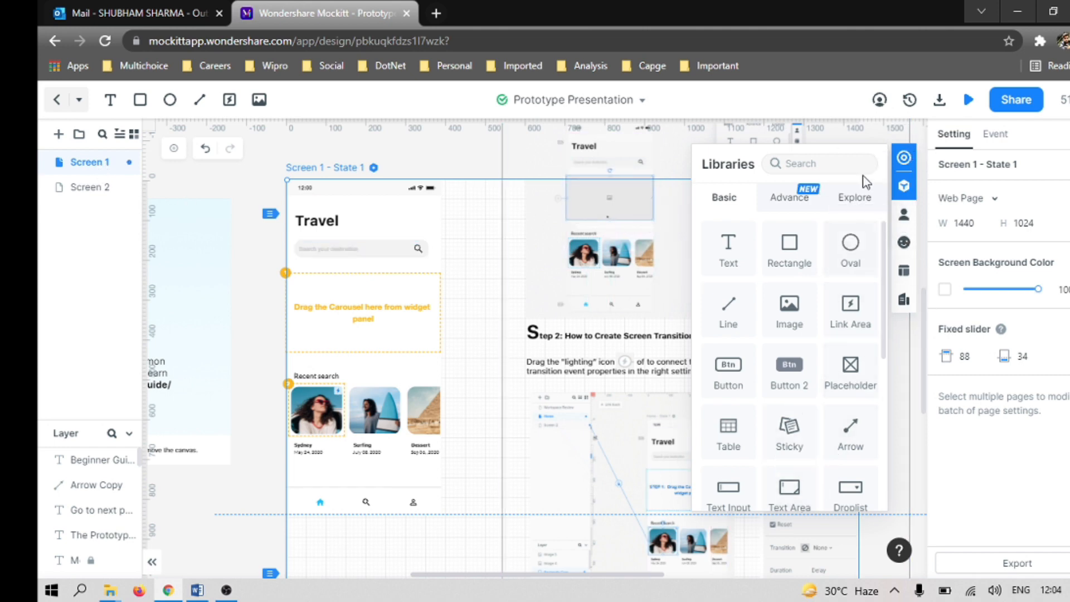
click(904, 186)
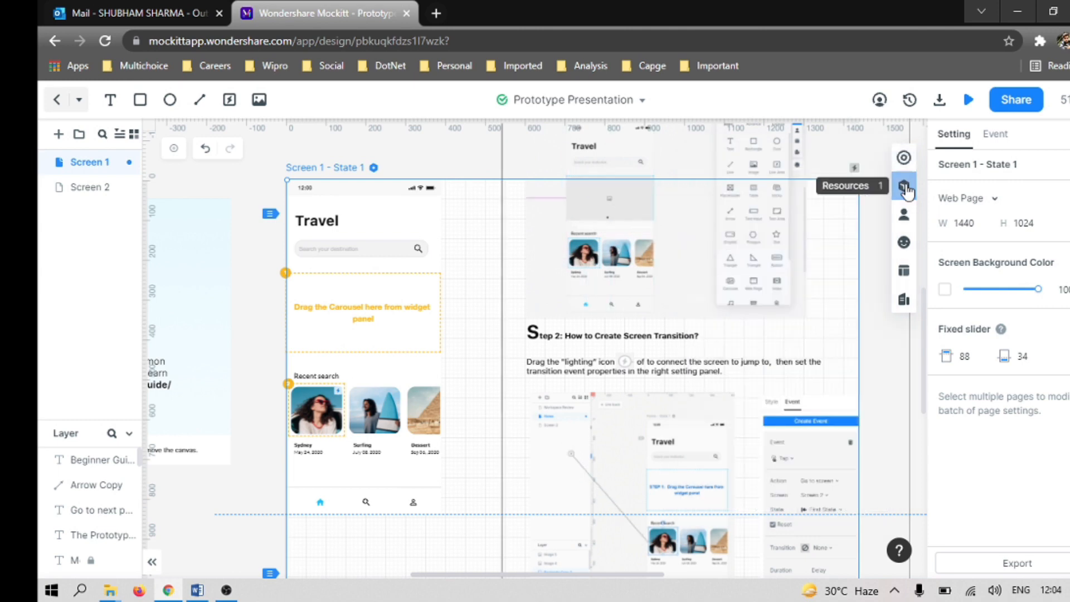
click(812, 340)
scroll(596, 363, up, 15)
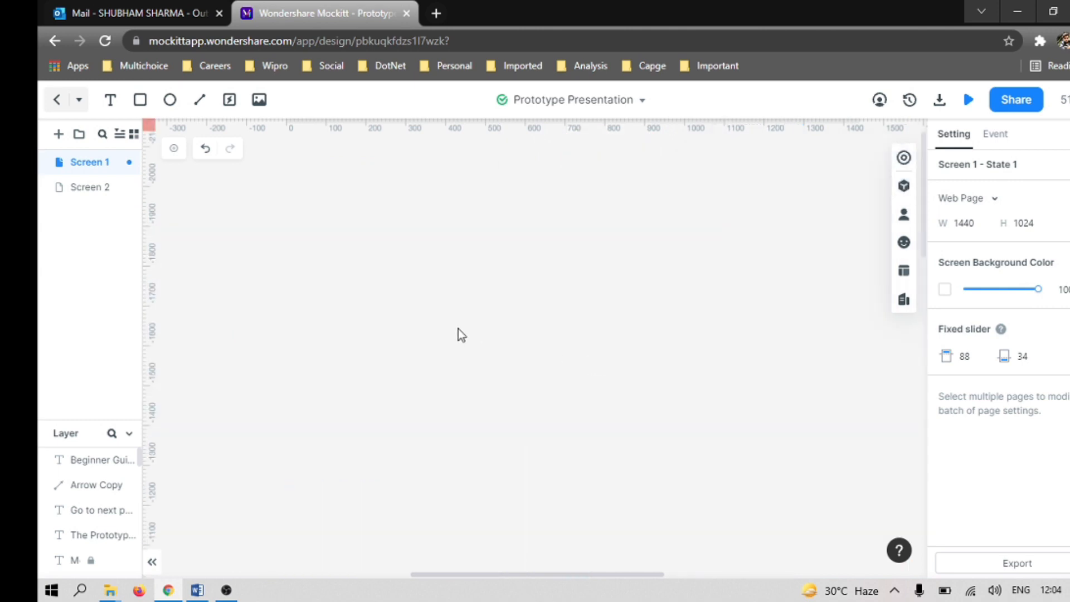
scroll(458, 335, down, 15)
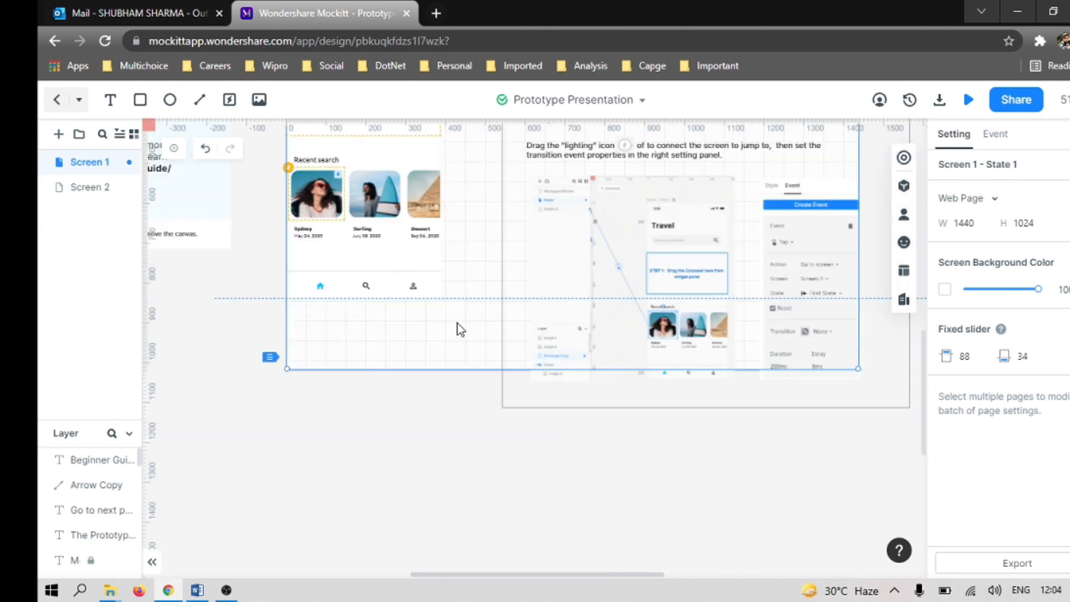
Step: Delete the two Step 2 illustration images from the sample guide on Screen 1
click(619, 325)
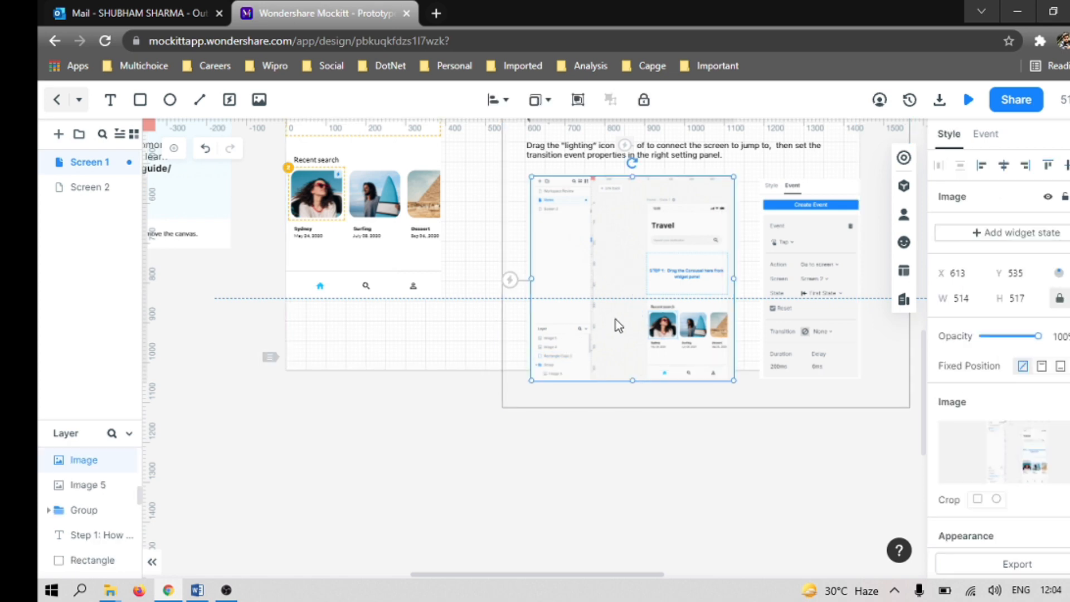
key(Delete)
click(817, 297)
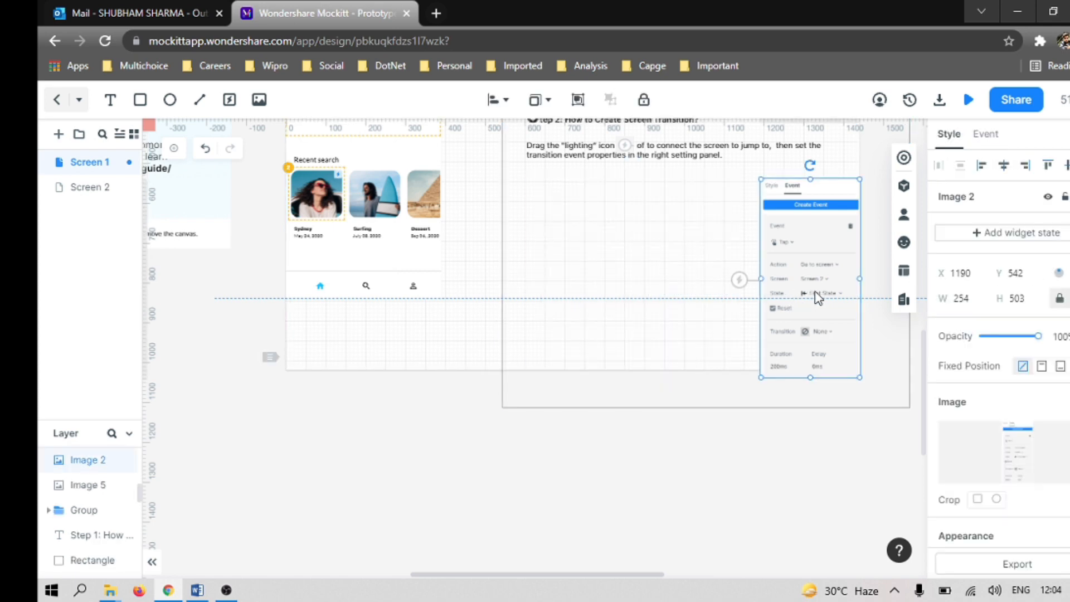
key(Delete)
Step: Delete the background rectangle behind the sample Travel layout and select the Surfing picture
click(342, 266)
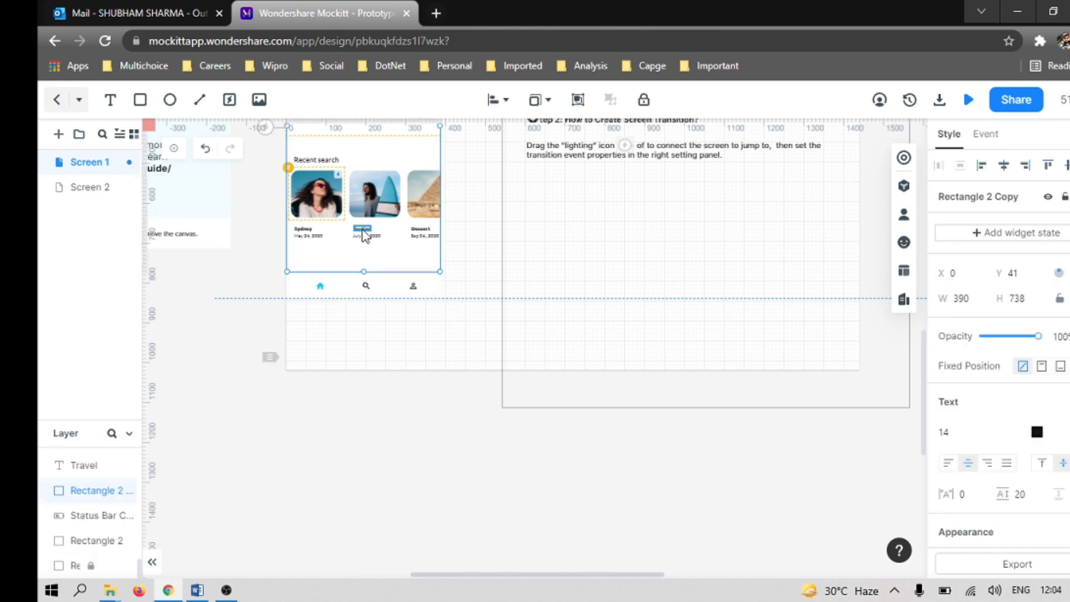
key(Delete)
click(358, 288)
key(Escape)
click(388, 212)
Step: Delete the Step 1 illustration and the Step 1 and Step 2 instruction texts from Screen 1
scroll(539, 301, up, 2)
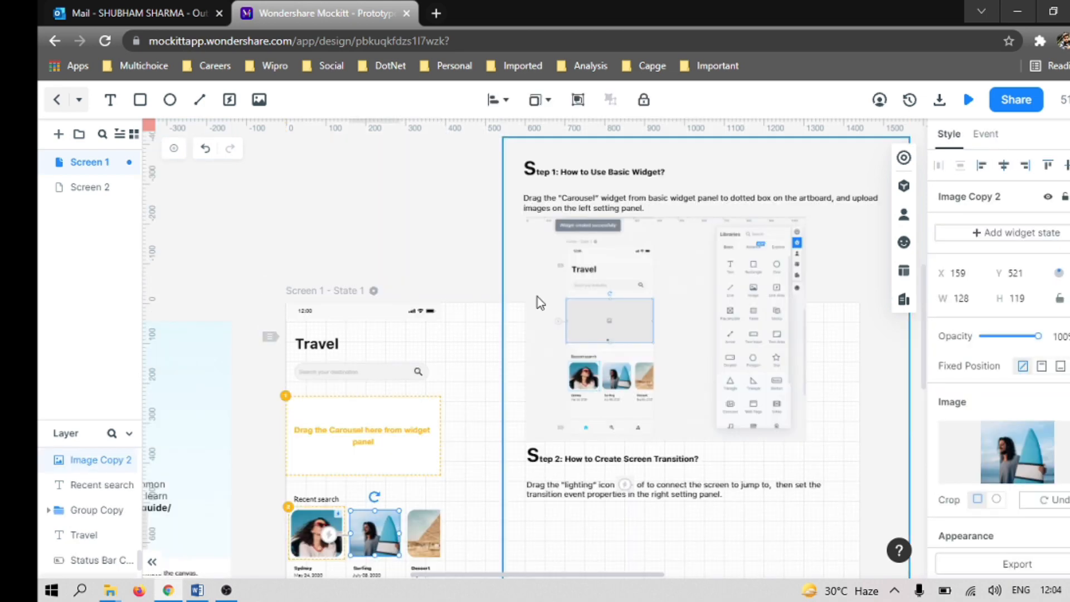
scroll(567, 314, down, 1)
click(668, 329)
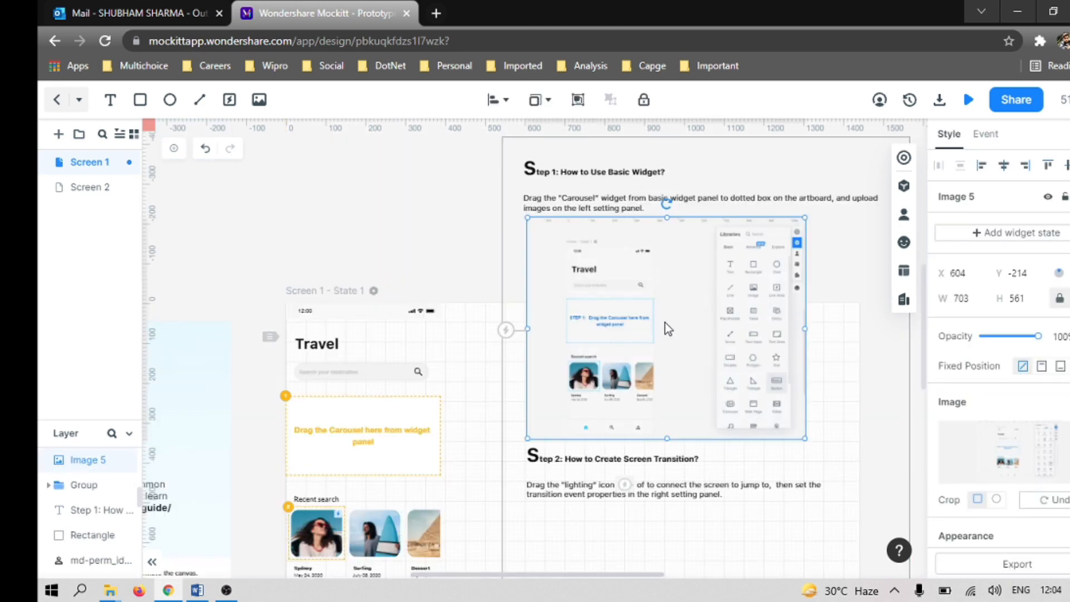
key(Delete)
click(639, 205)
click(639, 206)
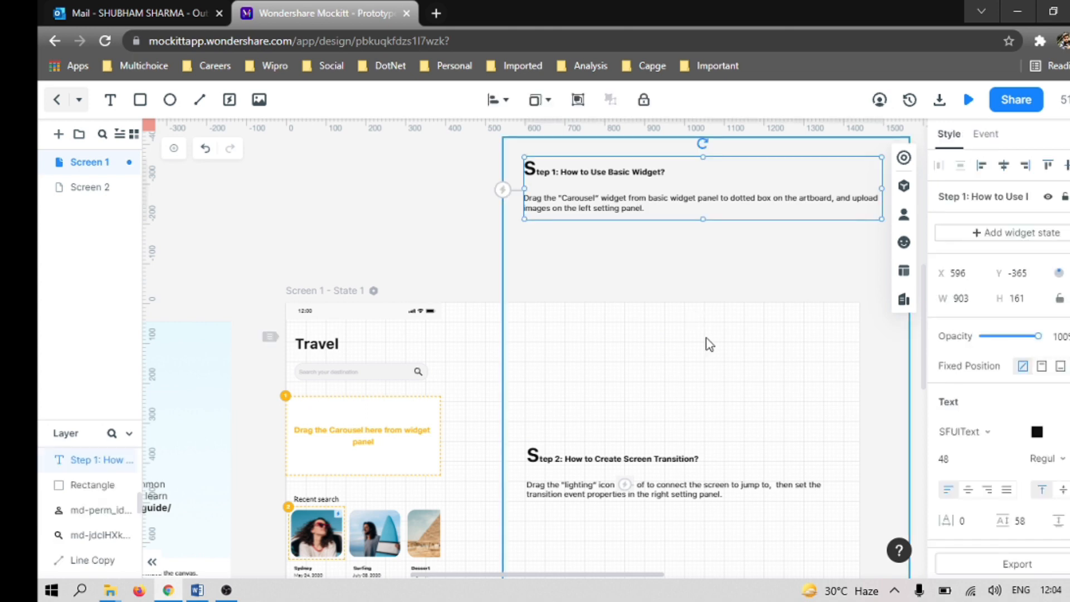
key(Delete)
click(638, 505)
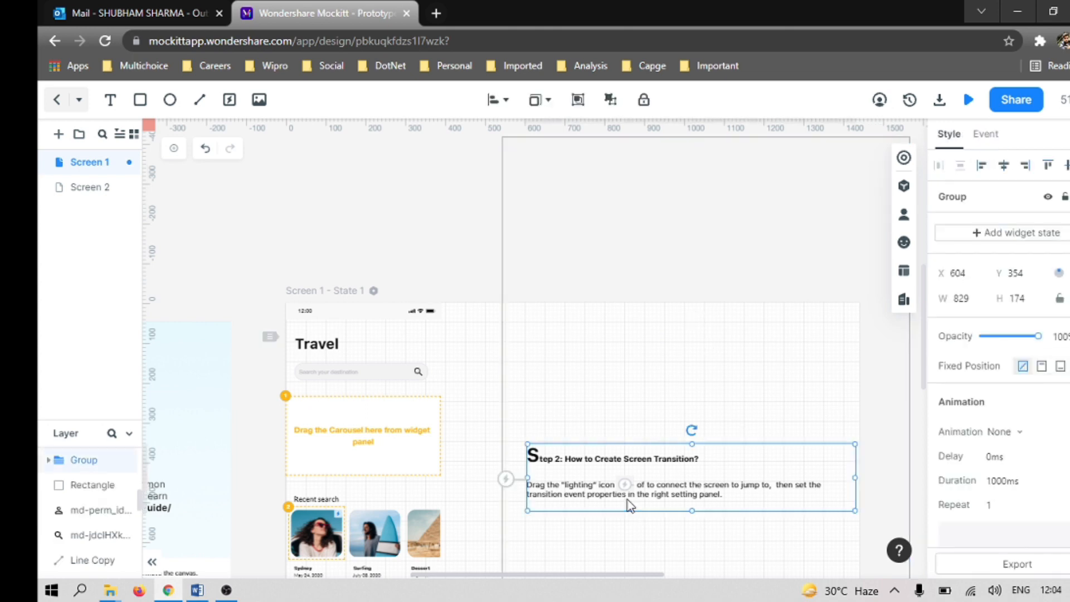
key(Delete)
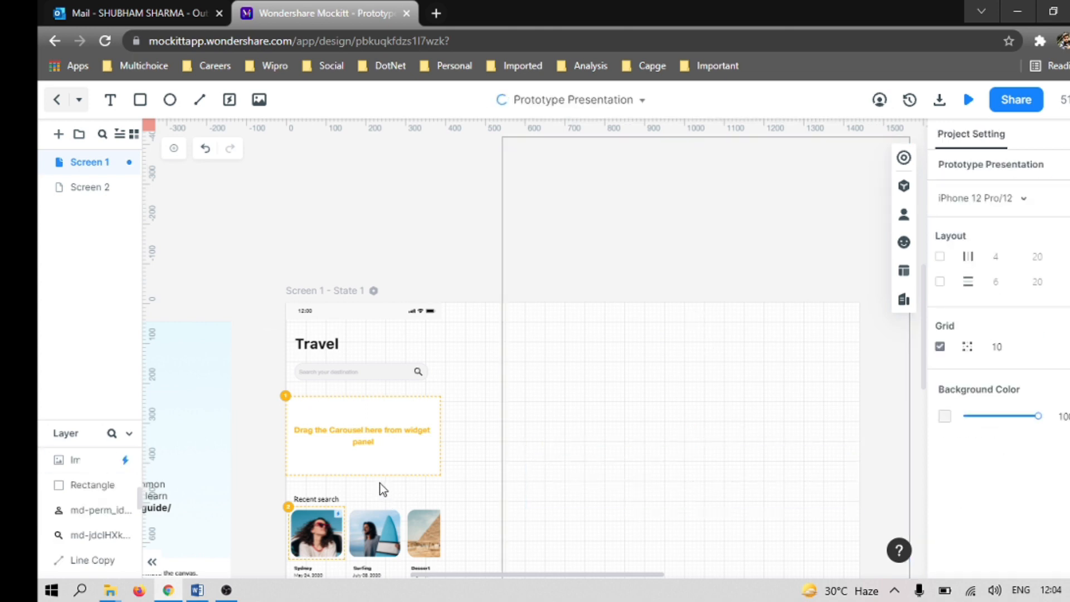
Step: Add a new blank screen to the project and set it to the Web Page size, 1440 by 1024
click(374, 448)
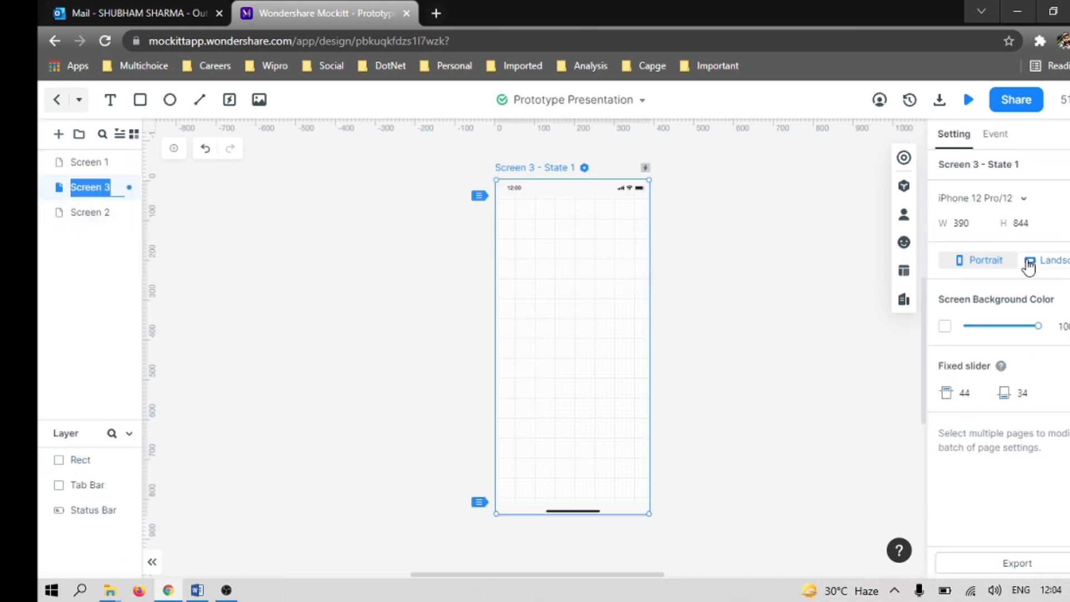
click(1021, 200)
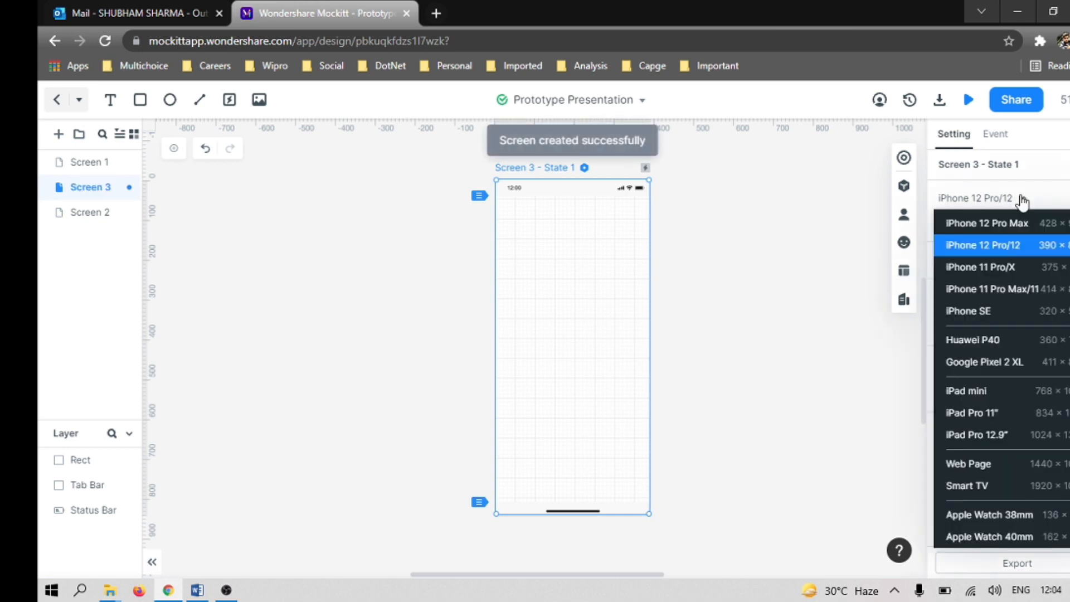
click(983, 465)
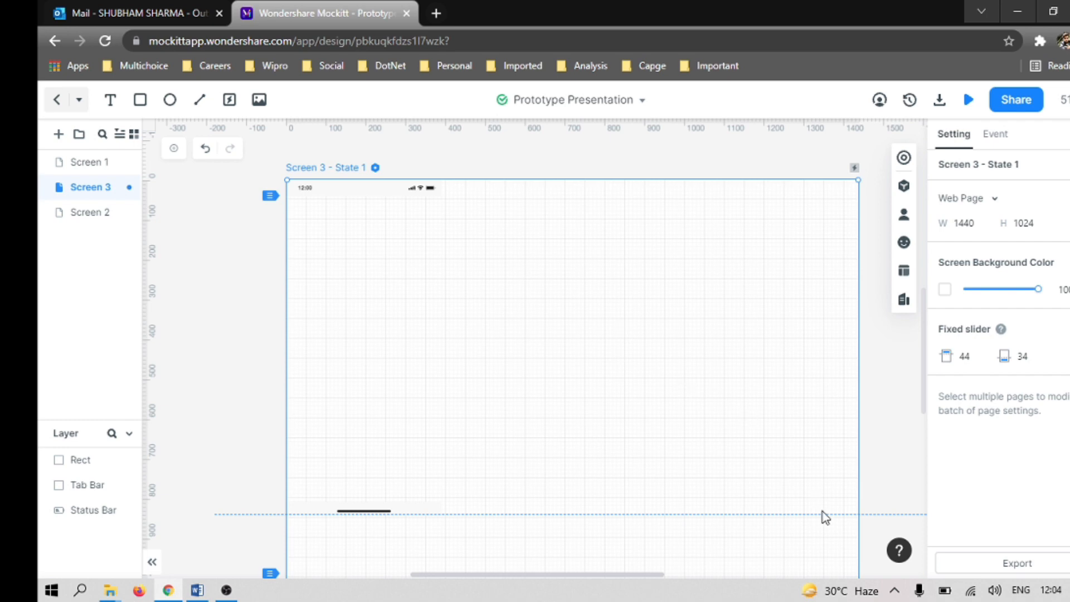
Step: Enlarge Screen 3 to about 1578 by 1202 by stretching its corners
scroll(571, 400, down, 5)
scroll(567, 400, up, 5)
drag(285, 177, 237, 167)
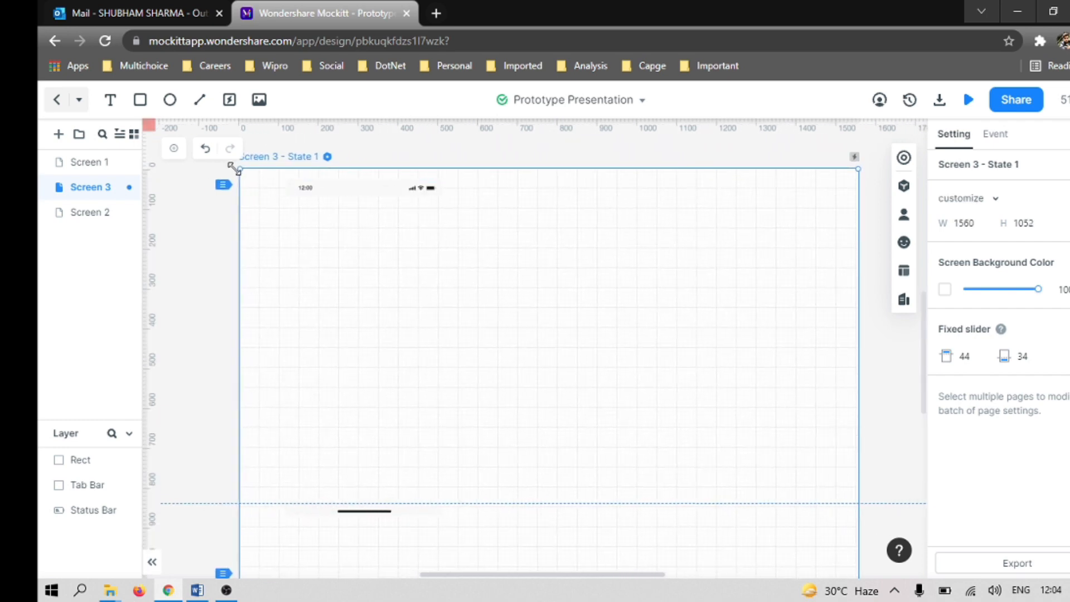
scroll(762, 464, down, 5)
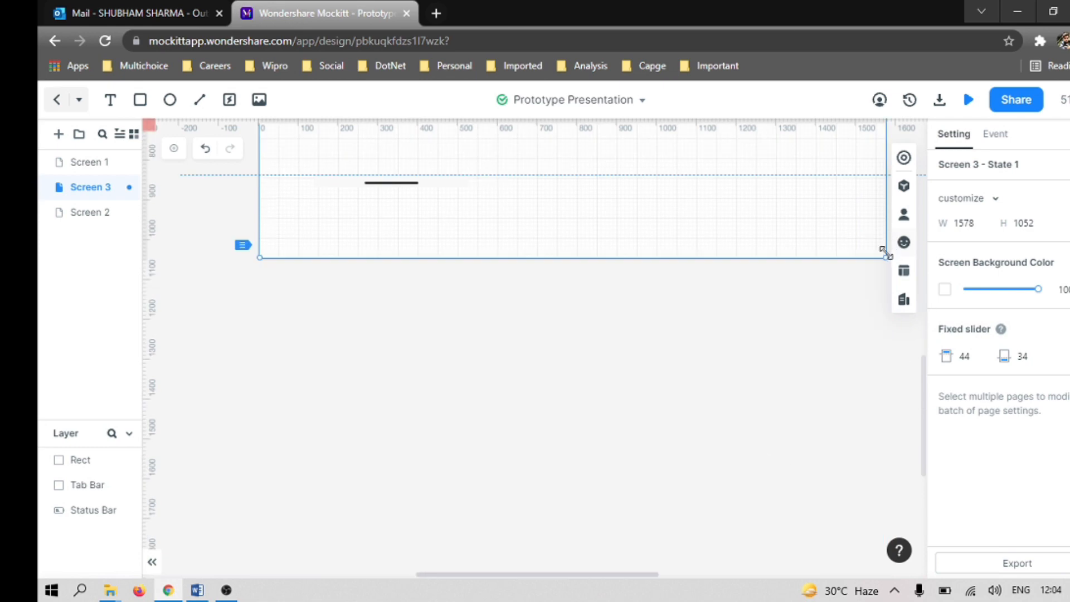
drag(883, 257, 877, 318)
scroll(692, 307, up, 5)
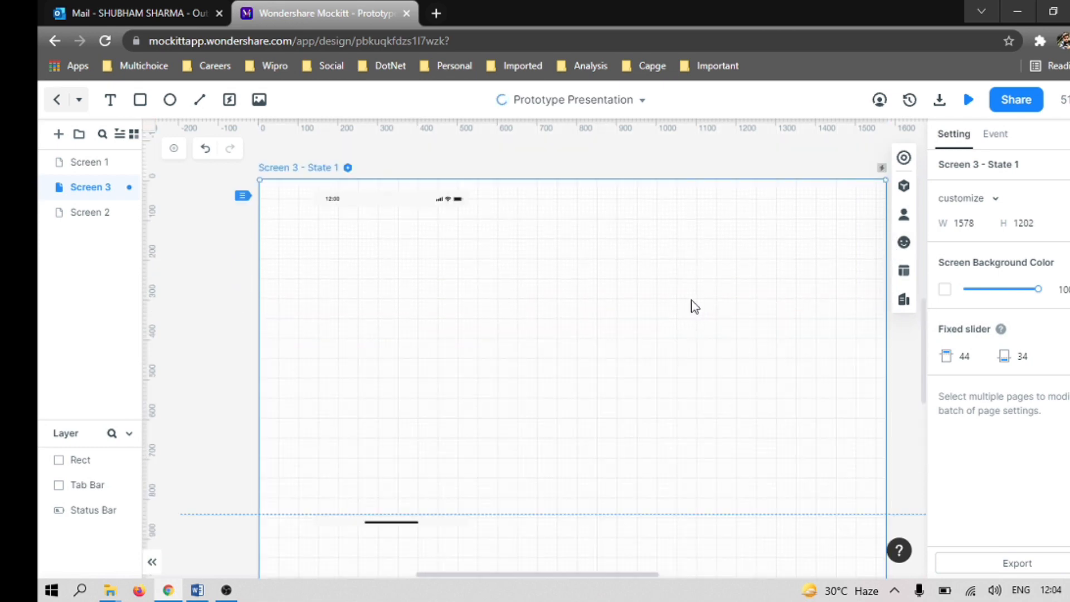
scroll(384, 416, up, 5)
scroll(384, 417, down, 5)
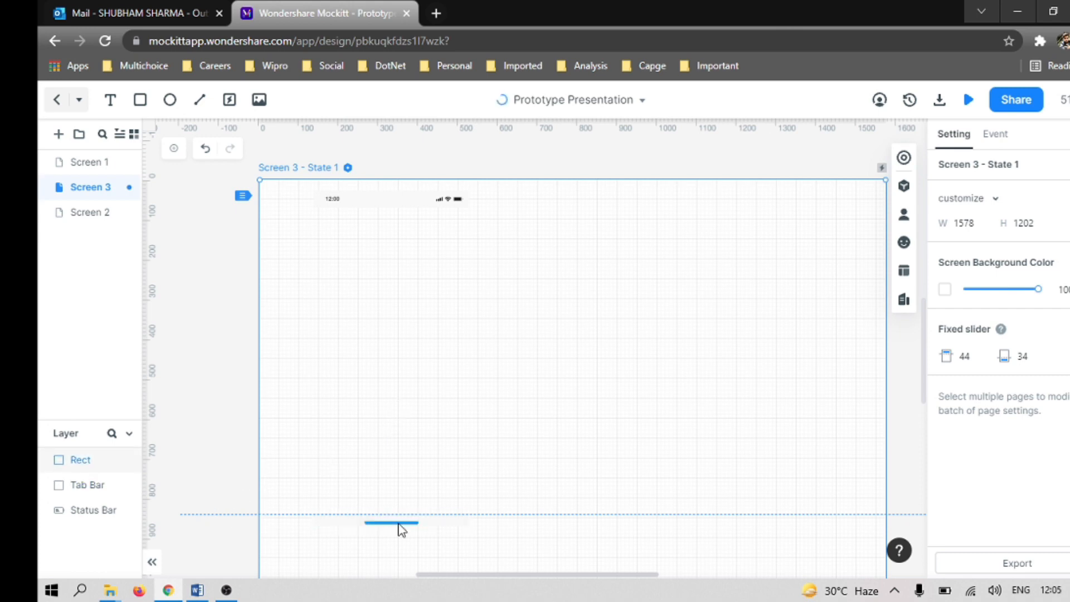
Step: Move the Tab Bar down towards the lower edge of Screen 3, to about X 133, Y 995
drag(399, 521, 397, 582)
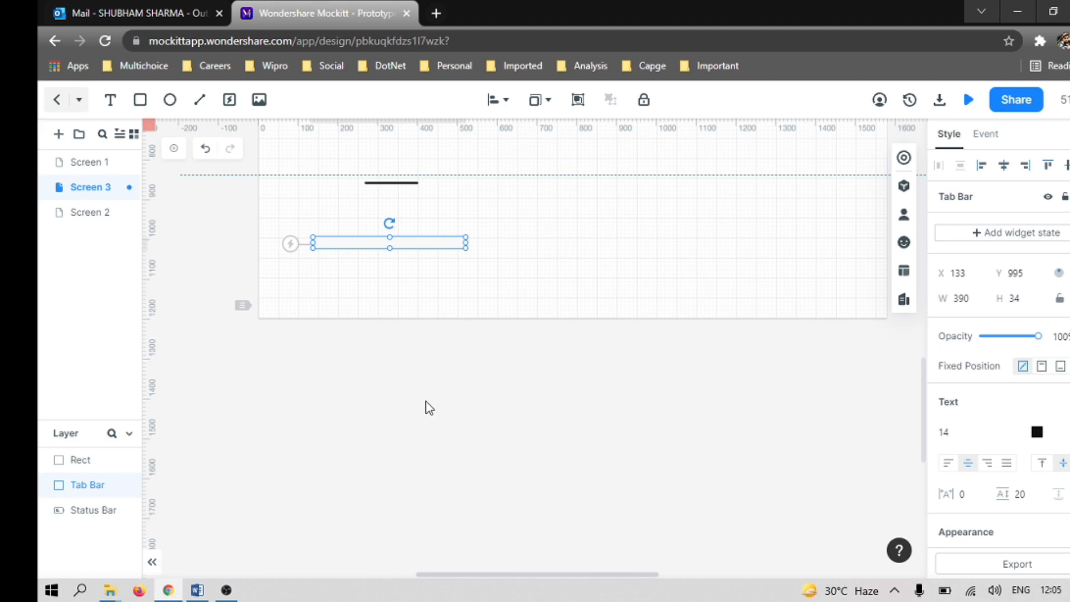
scroll(429, 408, up, 5)
click(577, 385)
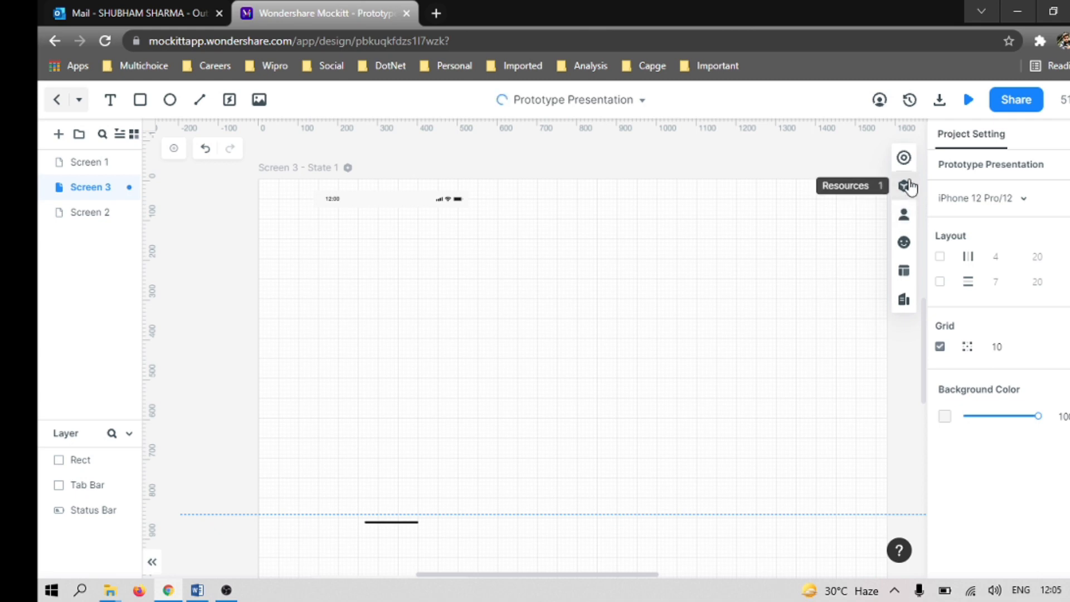
Step: Check the violation form wireframe in Word, return to Mockitt and add a Text widget to Screen 3
key(alt+Tab)
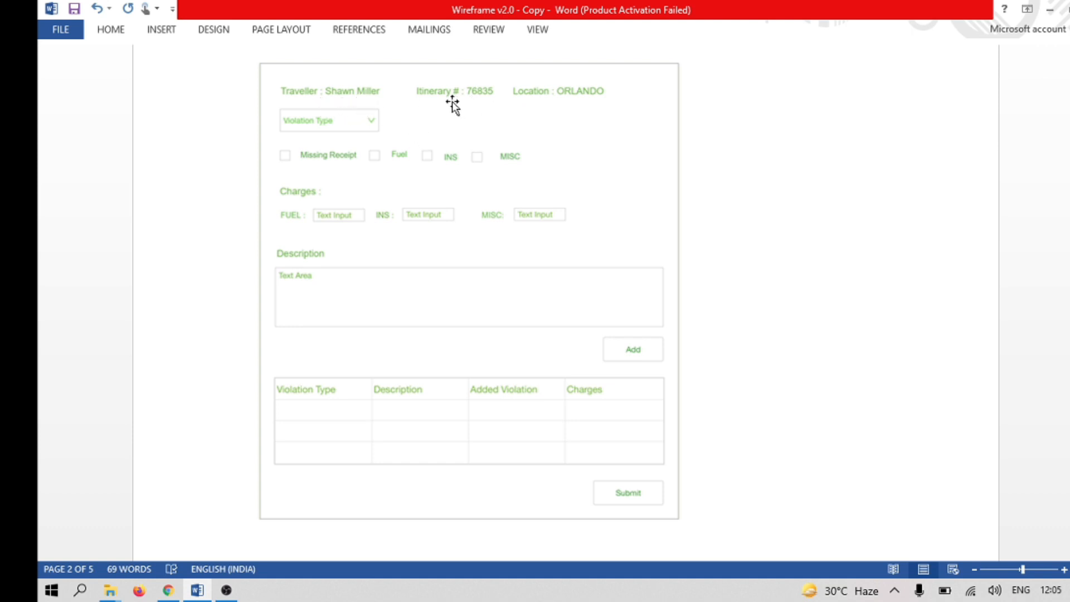
key(alt+Tab)
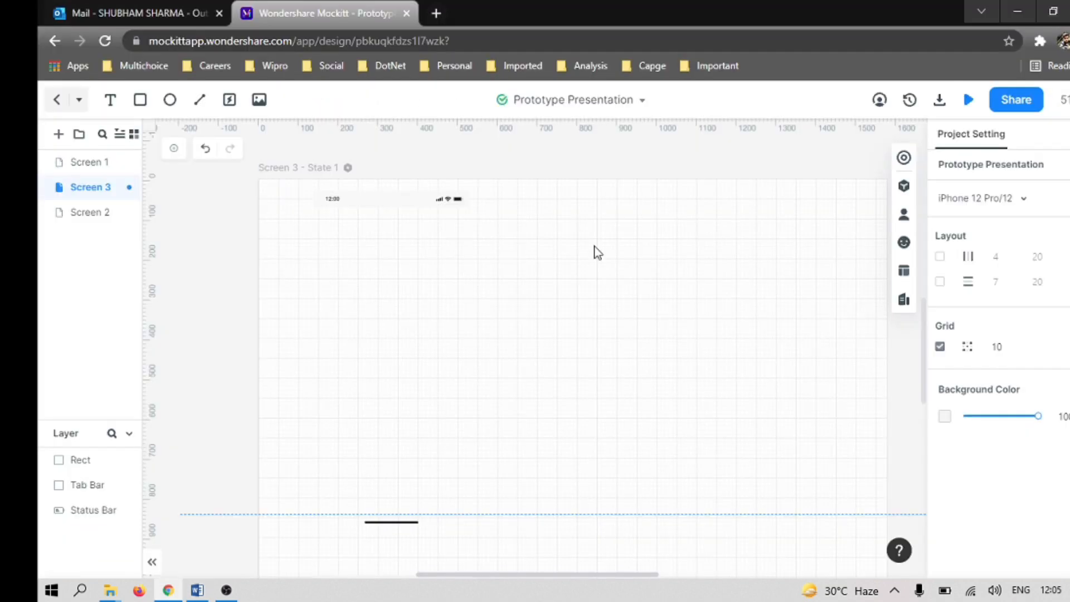
click(904, 189)
click(726, 246)
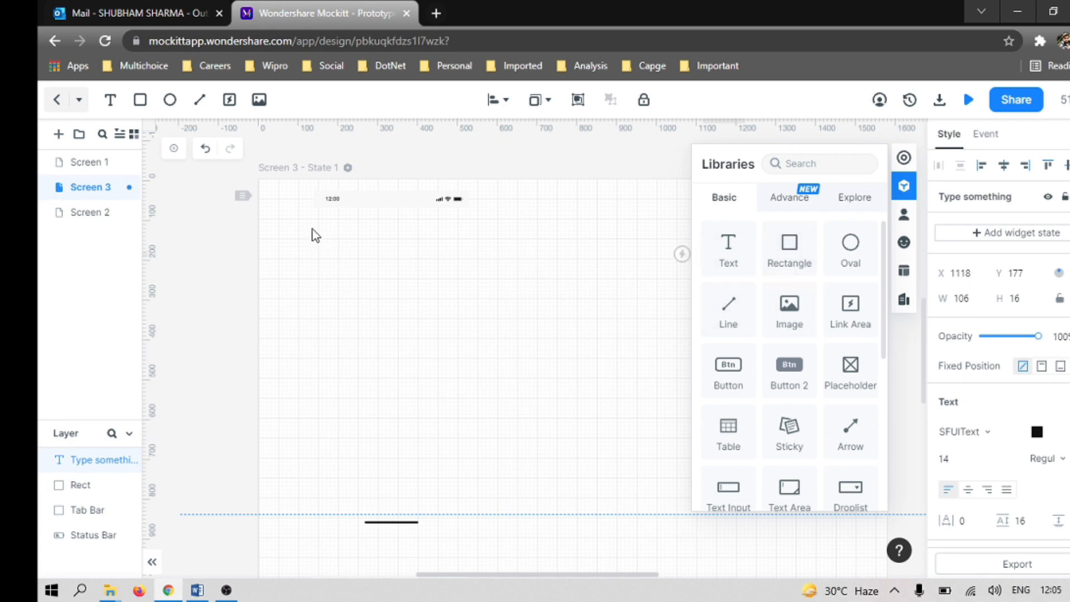
Step: Select the text and the Rect bar together and stretch their selection frame across most of Screen 3
drag(303, 211, 865, 583)
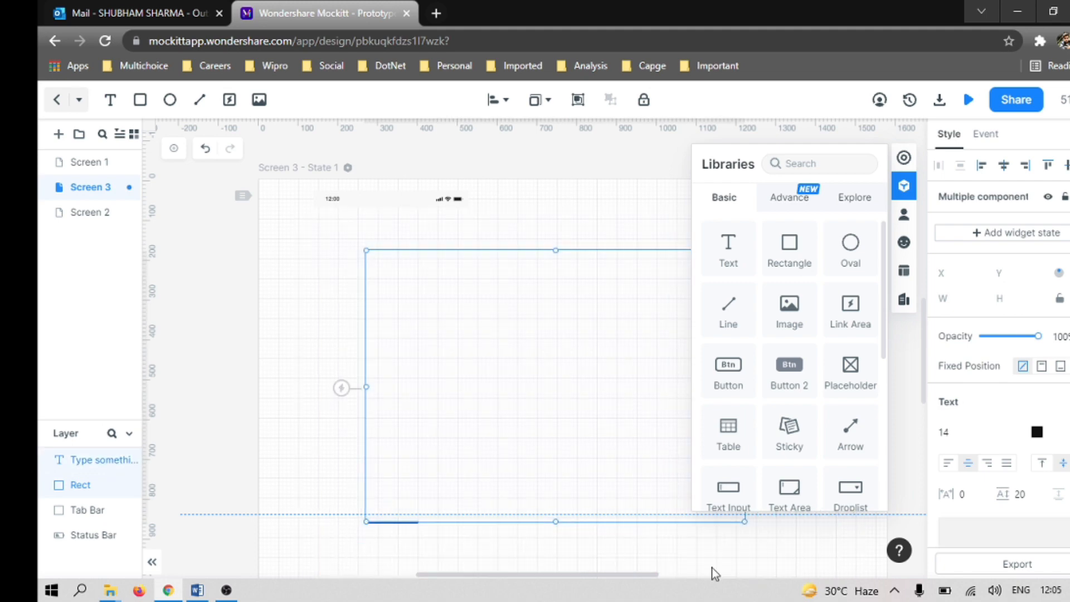
drag(363, 248, 318, 230)
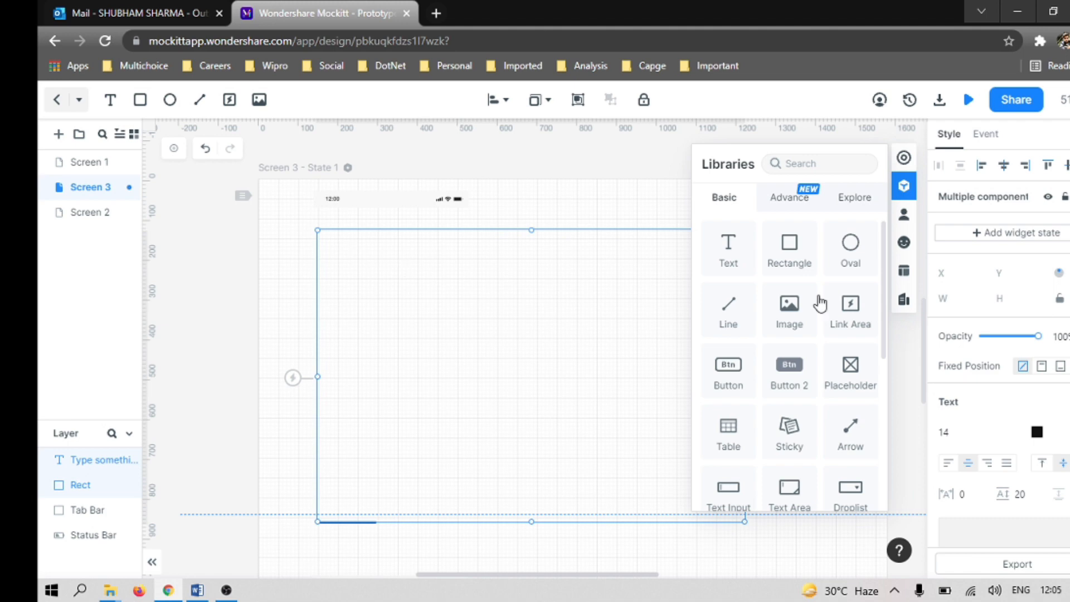
click(904, 185)
drag(741, 519, 818, 554)
scroll(780, 421, down, 5)
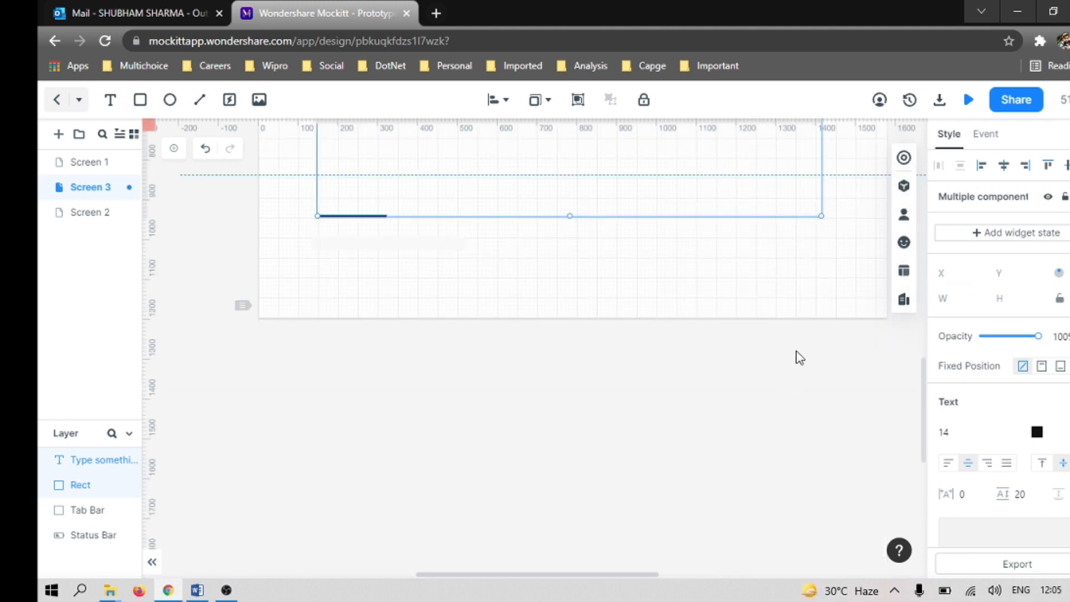
drag(820, 215, 815, 254)
scroll(761, 316, up, 5)
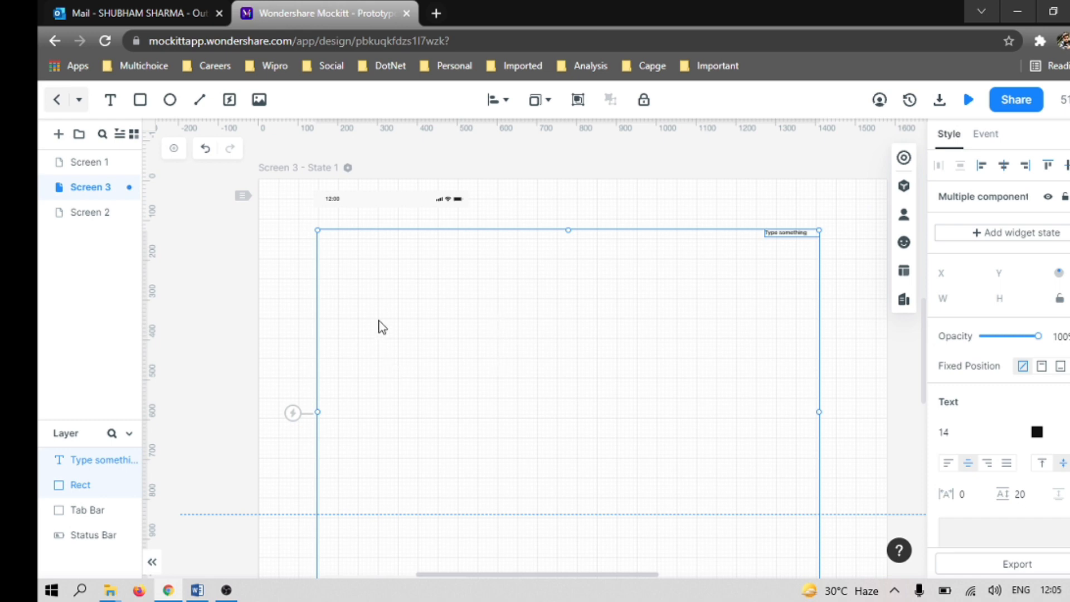
Step: Hide the widget libraries and move the "Type something" text to about X 355, Y 204 on Screen 3
click(905, 187)
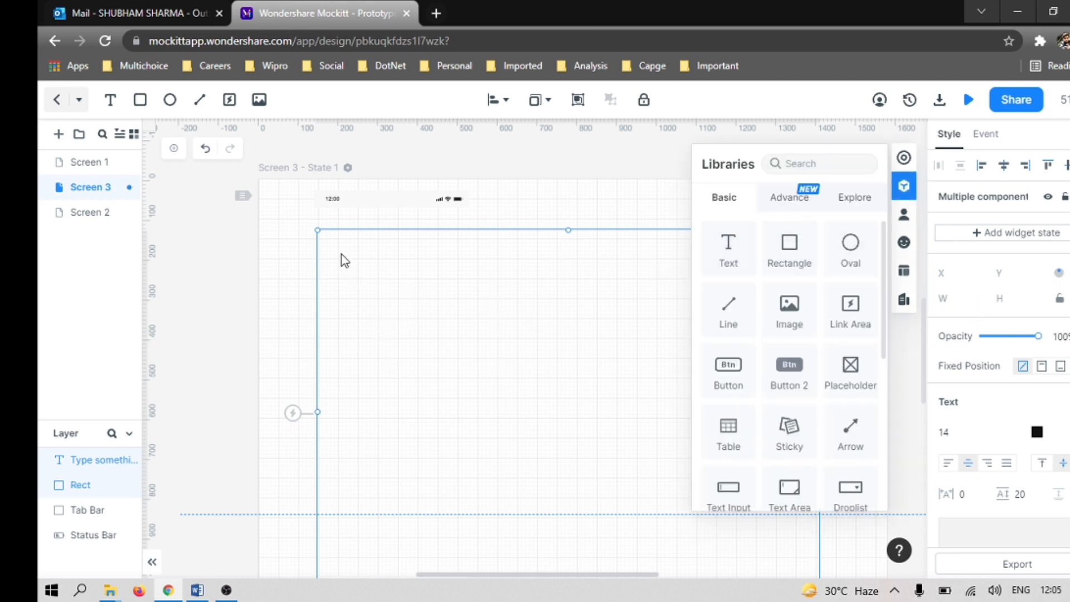
drag(347, 256, 487, 278)
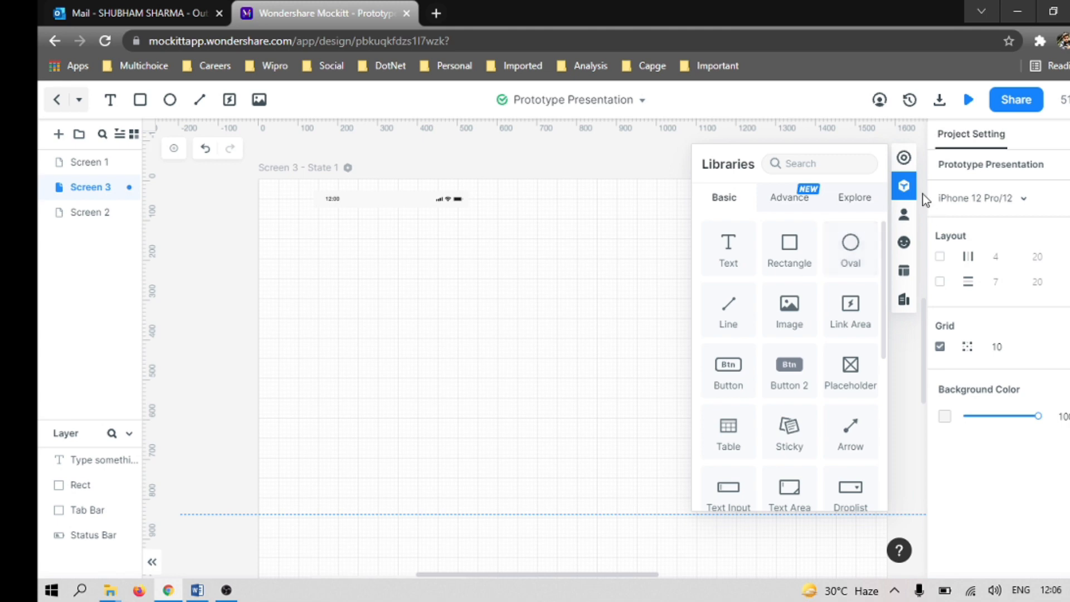
click(904, 189)
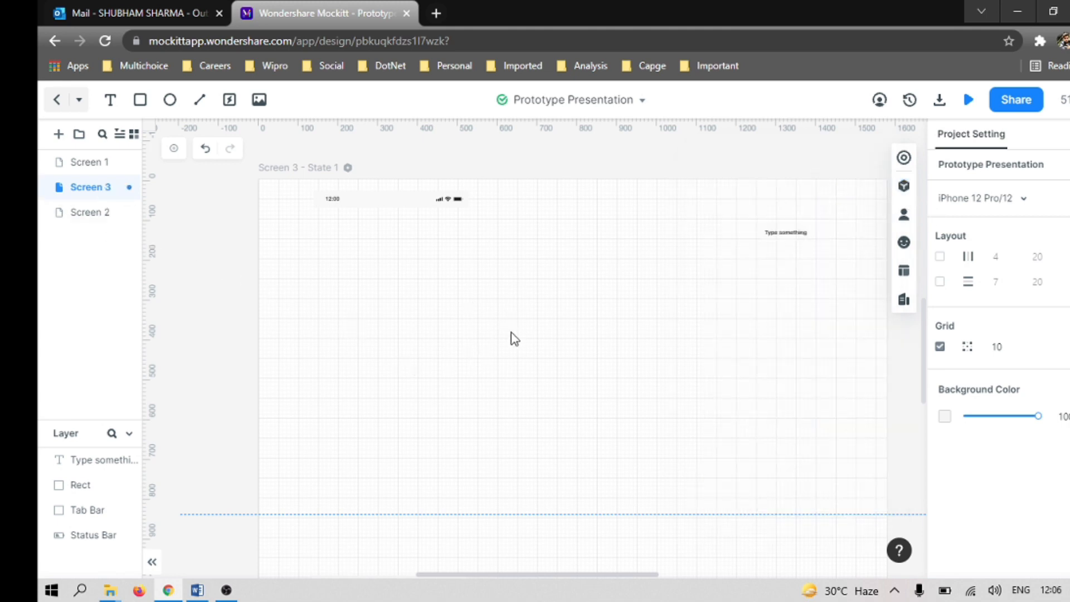
click(789, 235)
drag(784, 235, 420, 266)
scroll(537, 407, up, 6)
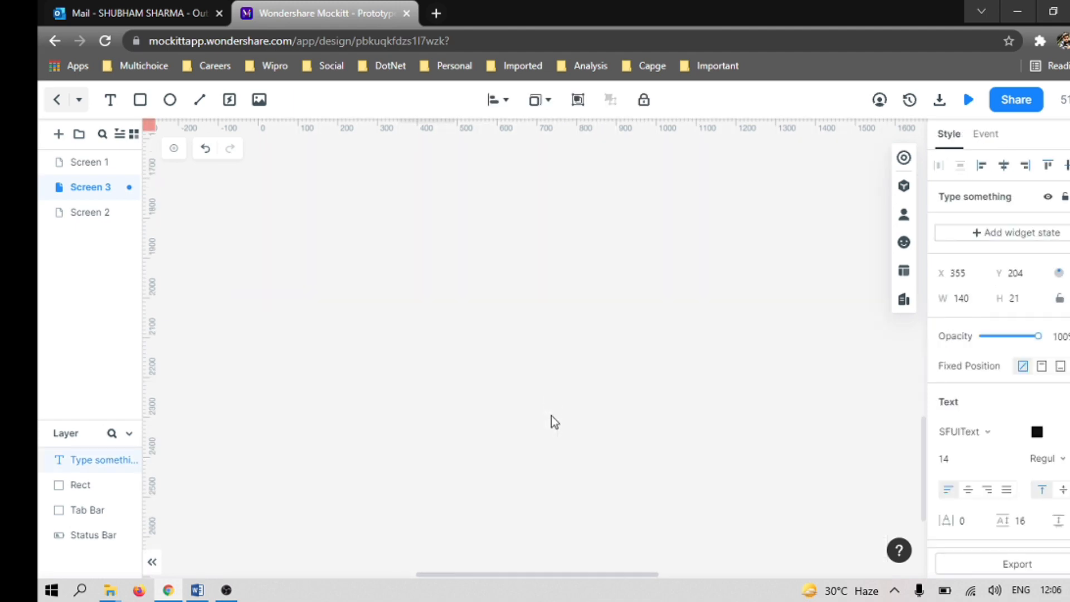
scroll(549, 339, down, 6)
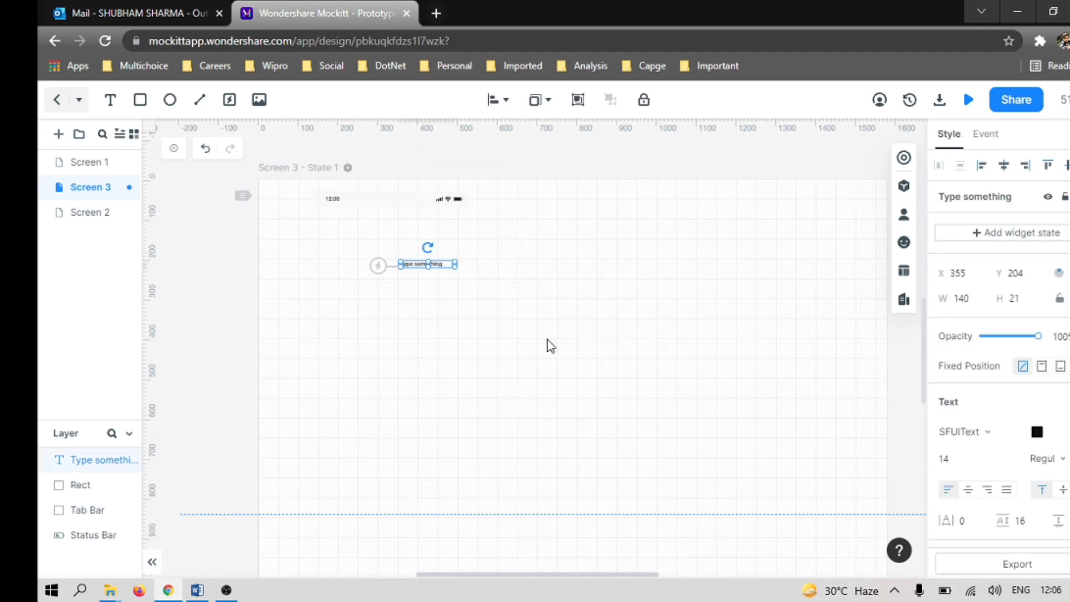
Step: Undo the recent edits on Screen 3 back to the state before the "Type something" text was added
drag(456, 270, 487, 282)
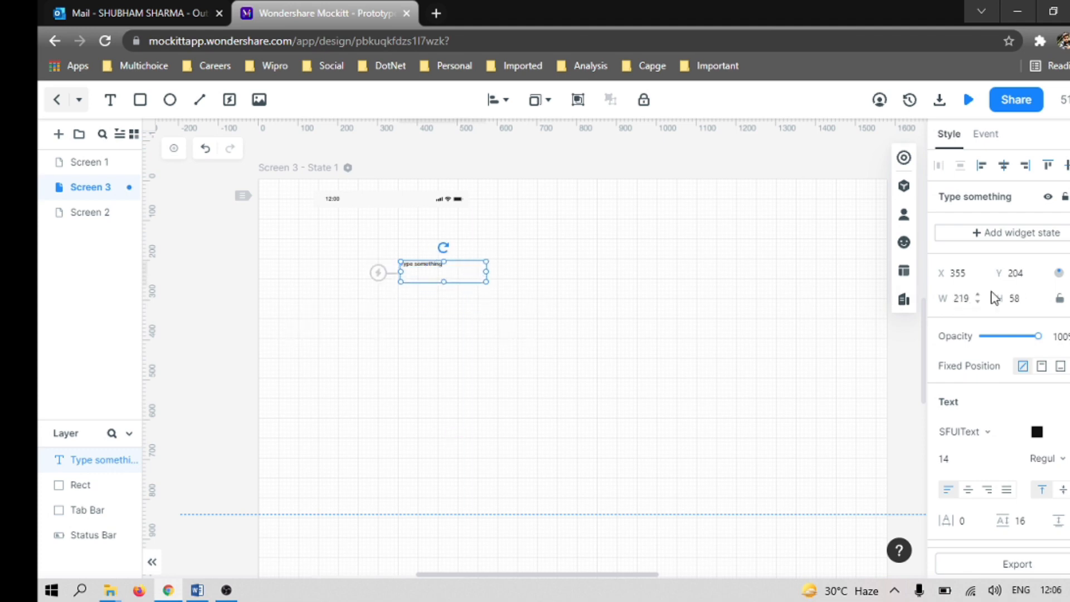
key(ctrl+z)
key(ctrl+z)
key(ctrl+z)
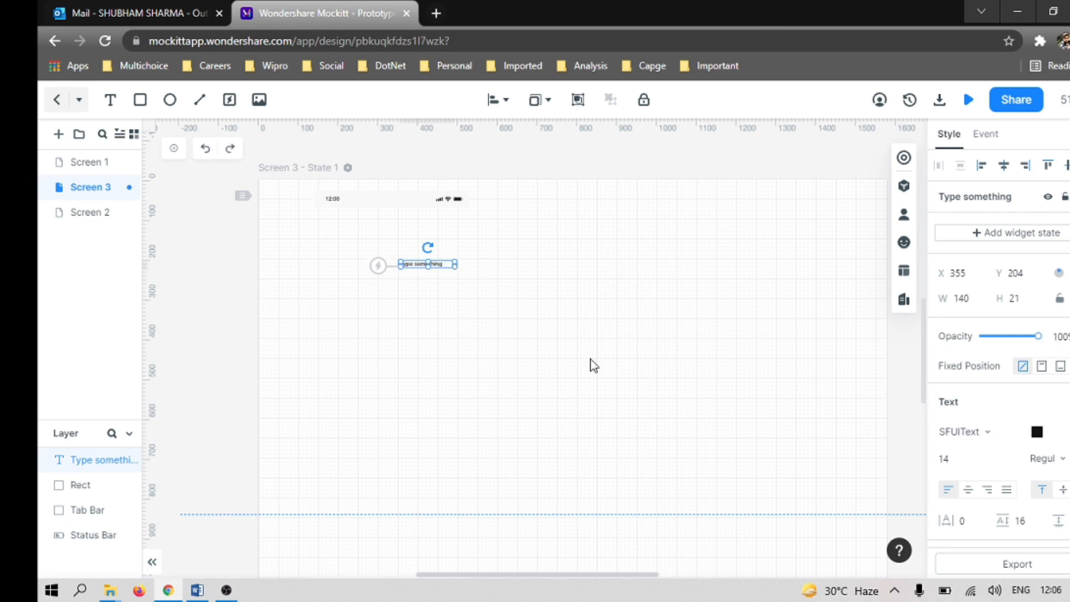
key(ctrl+z)
key(ctrl+z)
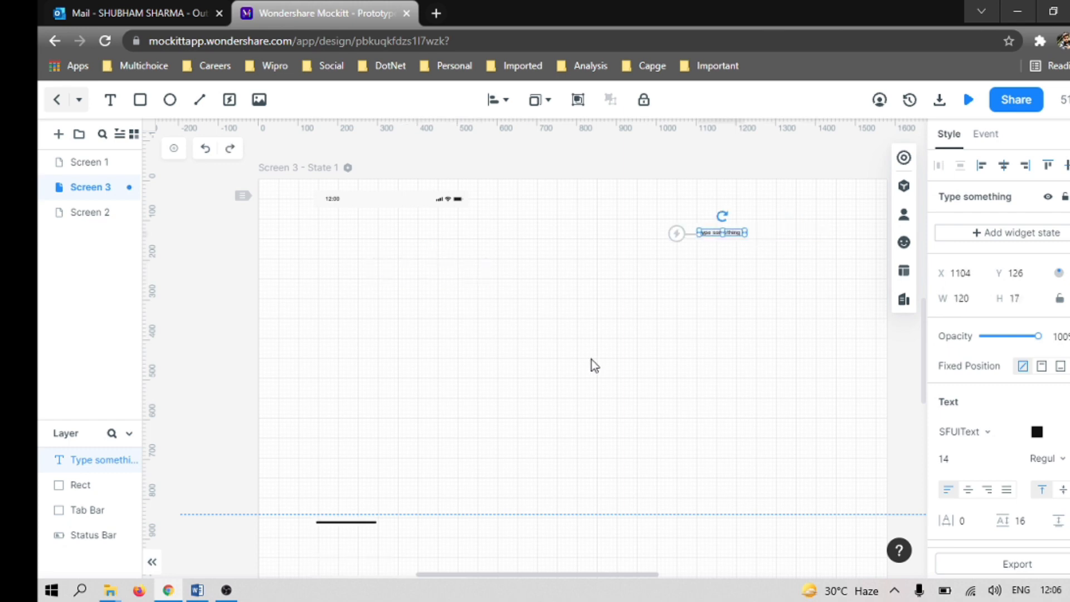
key(ctrl+z)
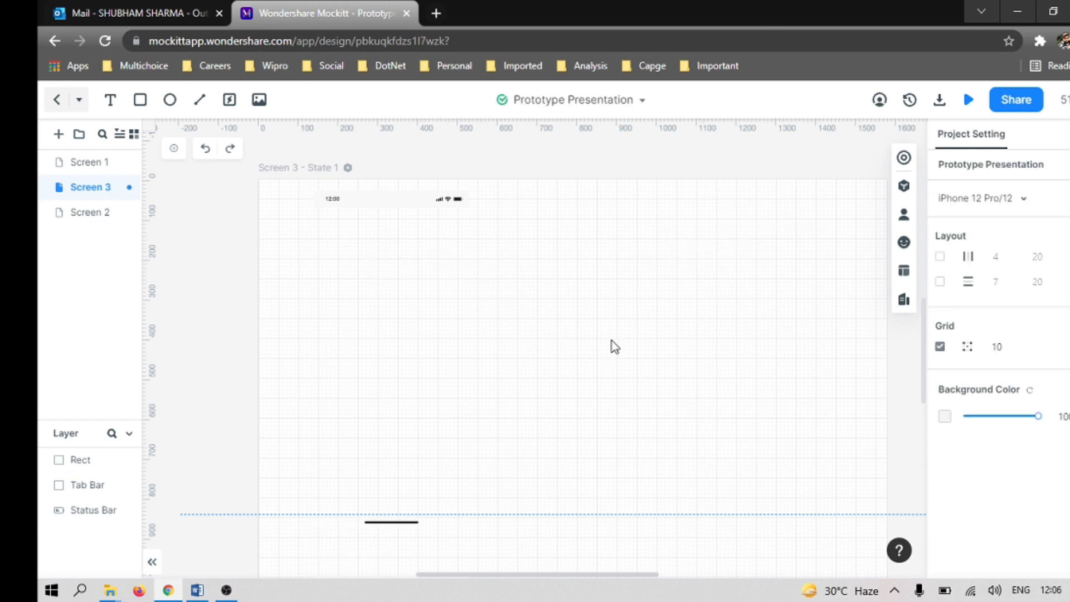
Step: Add a Rectangle widget from the Basic library to Screen 3 at about X 246, Y 273
click(904, 186)
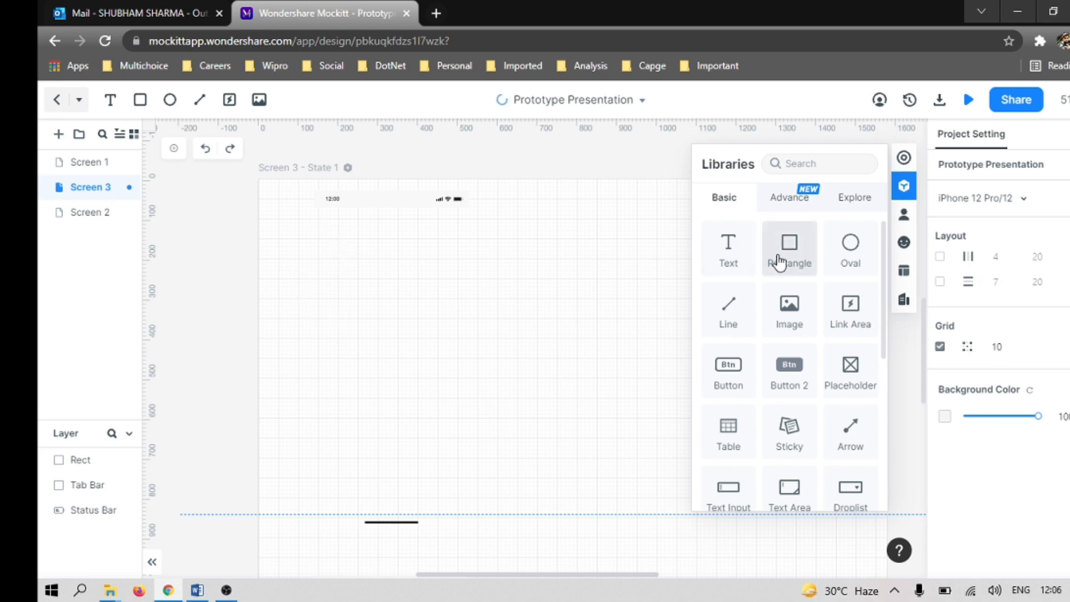
drag(329, 387, 673, 504)
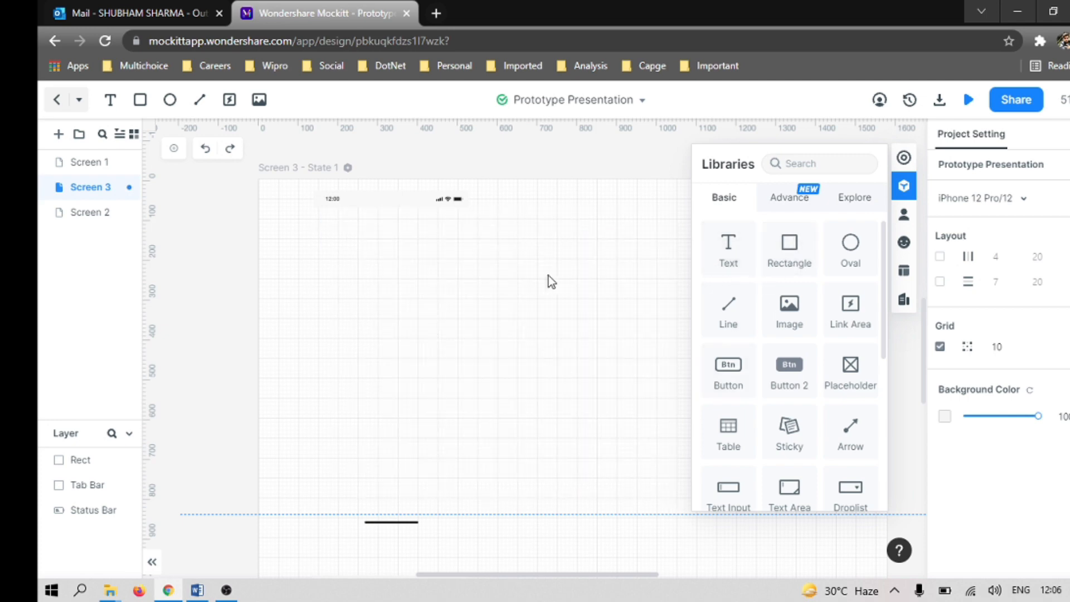
click(789, 198)
scroll(796, 329, down, 3)
scroll(791, 334, up, 5)
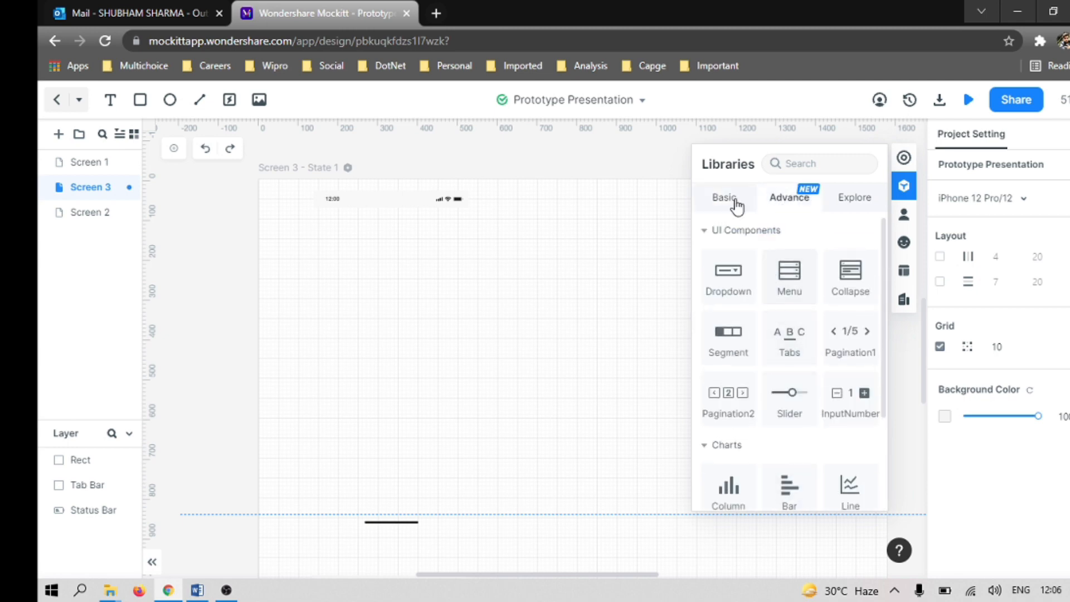
click(733, 200)
click(793, 269)
drag(524, 304, 396, 310)
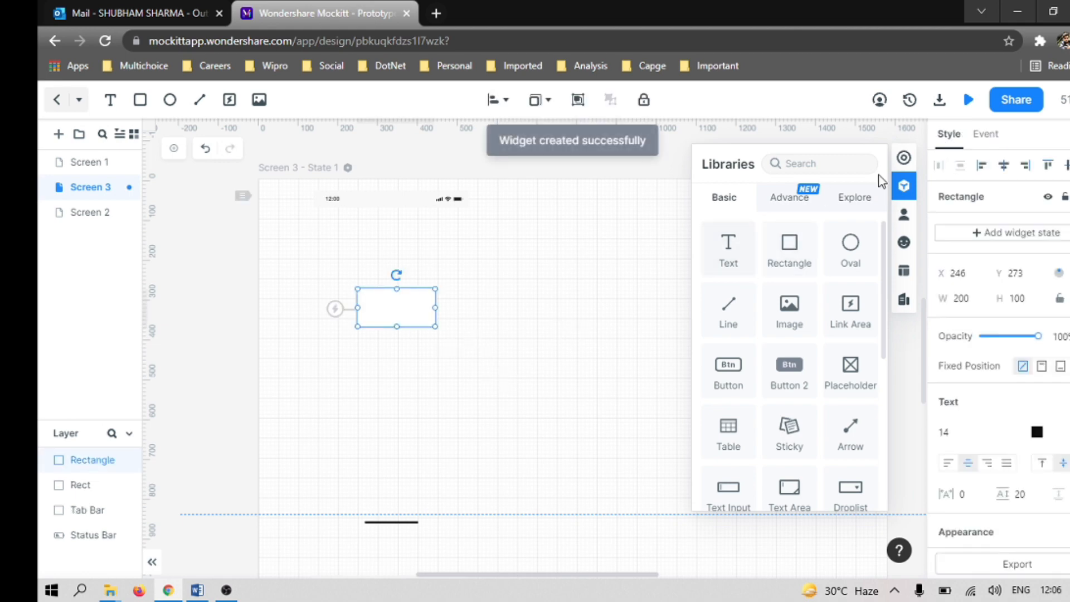
Step: Hide the widget libraries and enlarge the rectangle to about 1264 by 997, starting at about X 146, Y 110
click(904, 185)
drag(434, 325, 814, 450)
drag(583, 287, 606, 223)
drag(586, 451, 586, 565)
drag(356, 393, 317, 395)
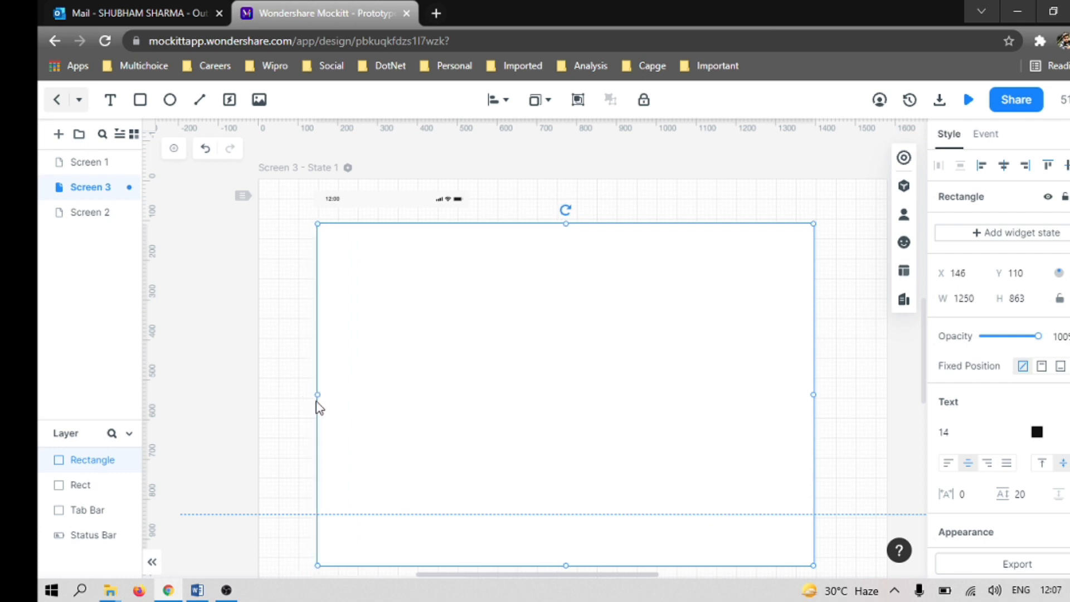
scroll(751, 429, down, 5)
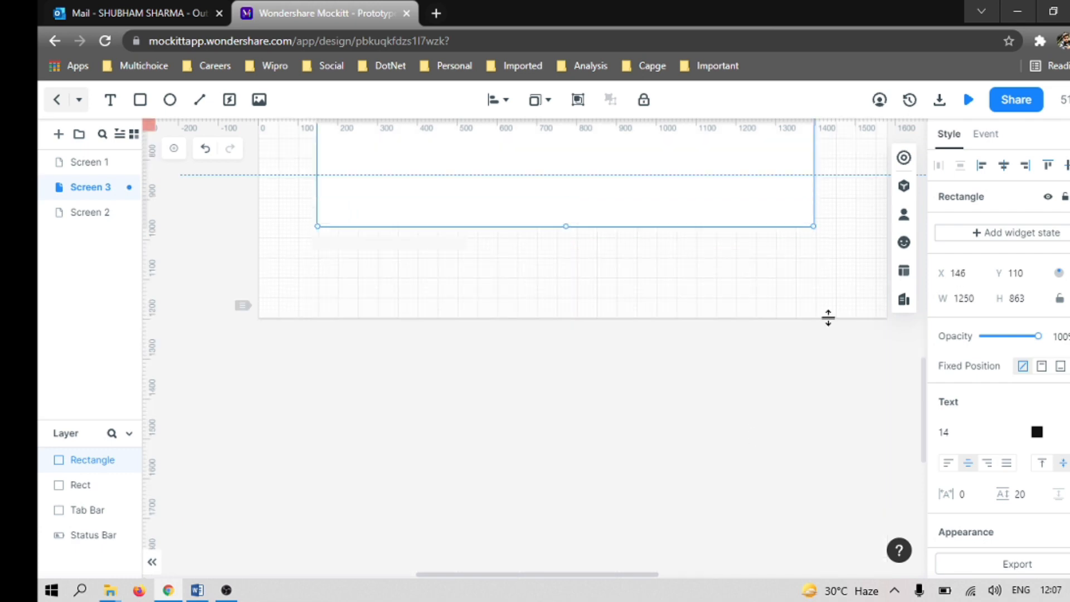
drag(813, 226, 815, 277)
scroll(793, 268, up, 5)
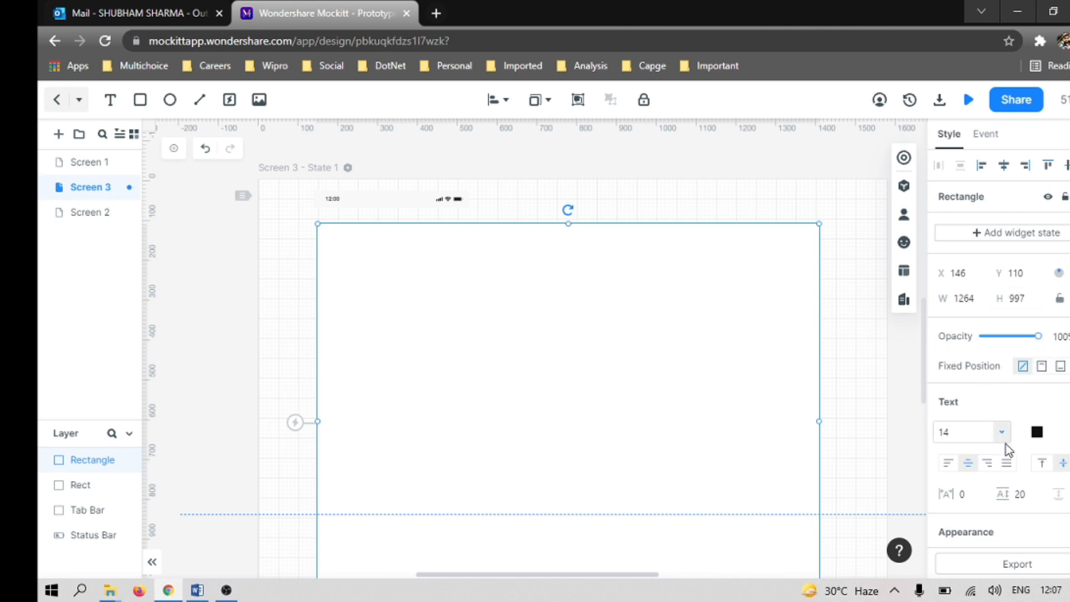
Step: Enable the large rectangle's shadow and set the shadow color to green #7CD939
scroll(1006, 451, down, 5)
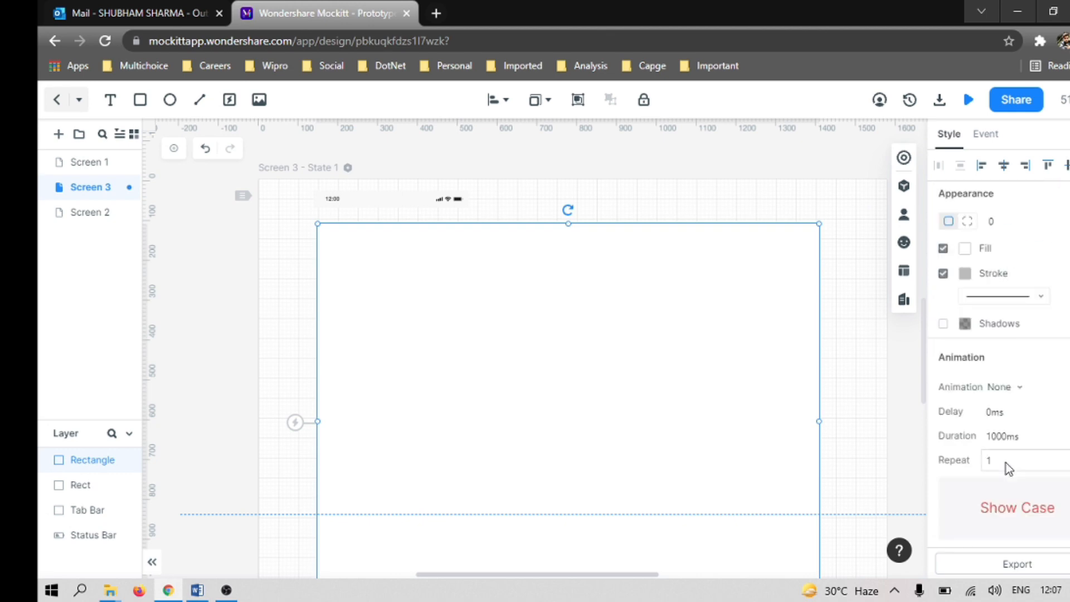
click(944, 323)
click(422, 257)
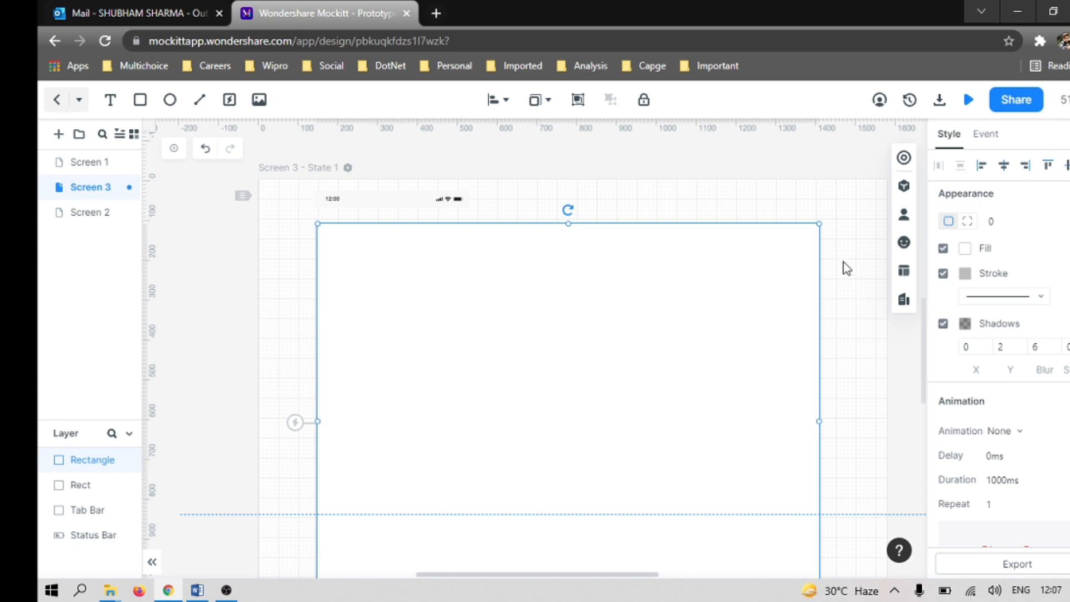
click(971, 326)
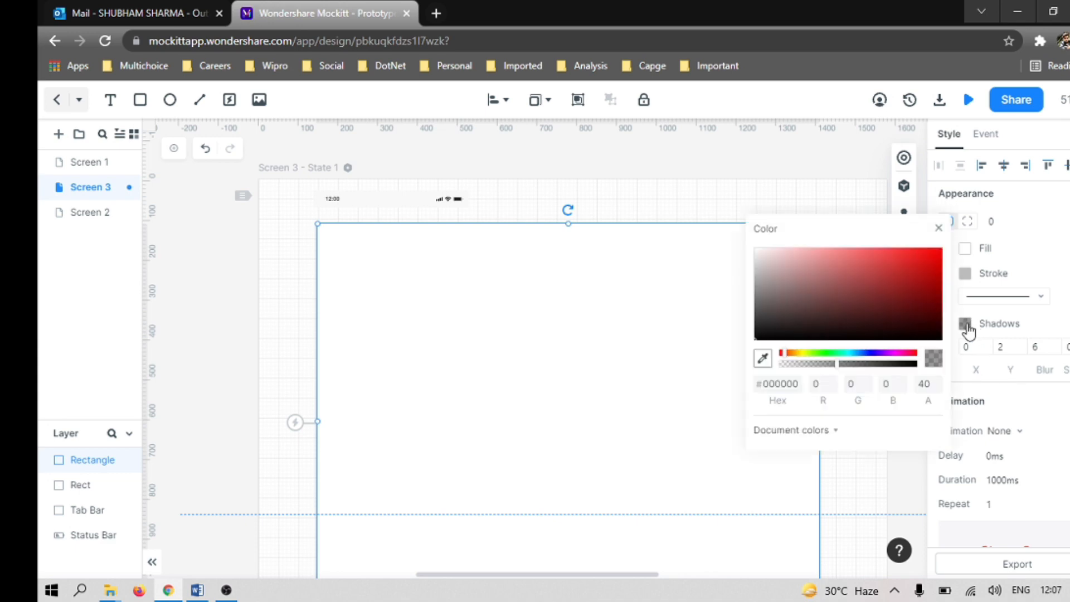
click(817, 354)
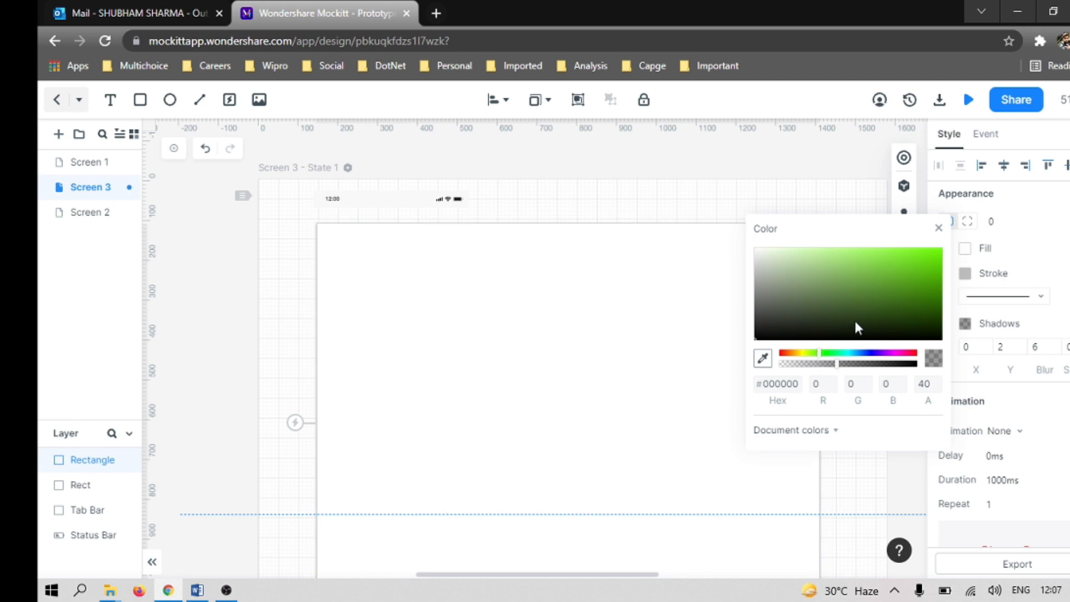
click(892, 262)
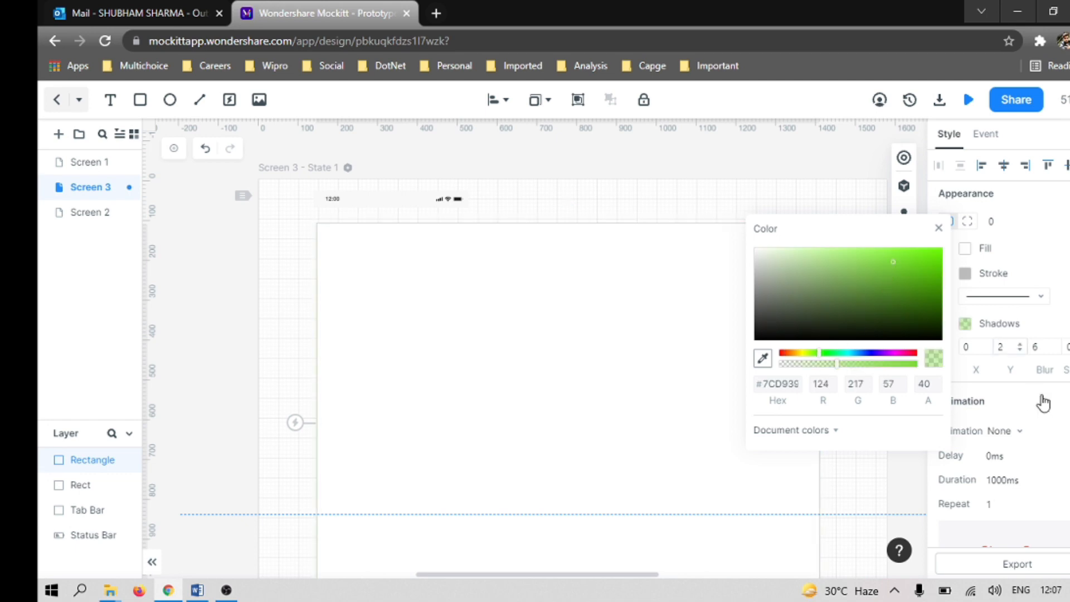
click(1066, 239)
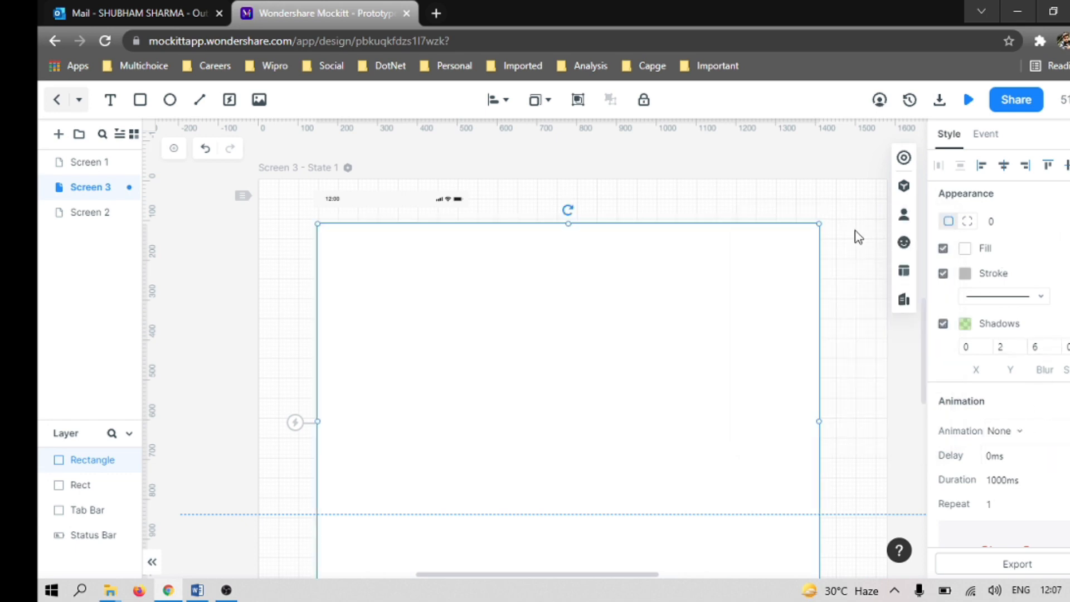
click(866, 230)
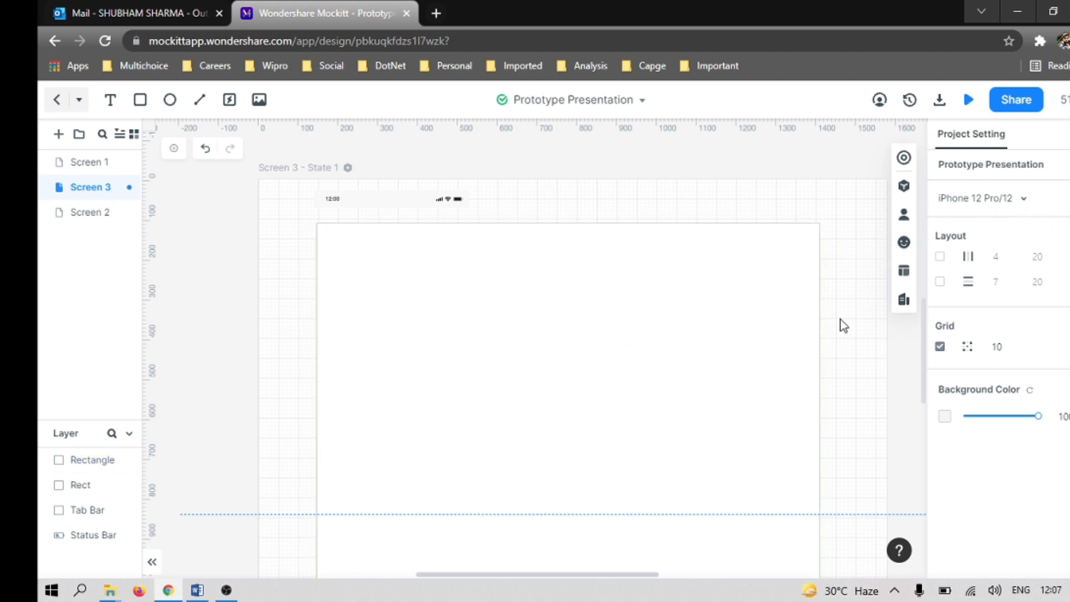
click(756, 341)
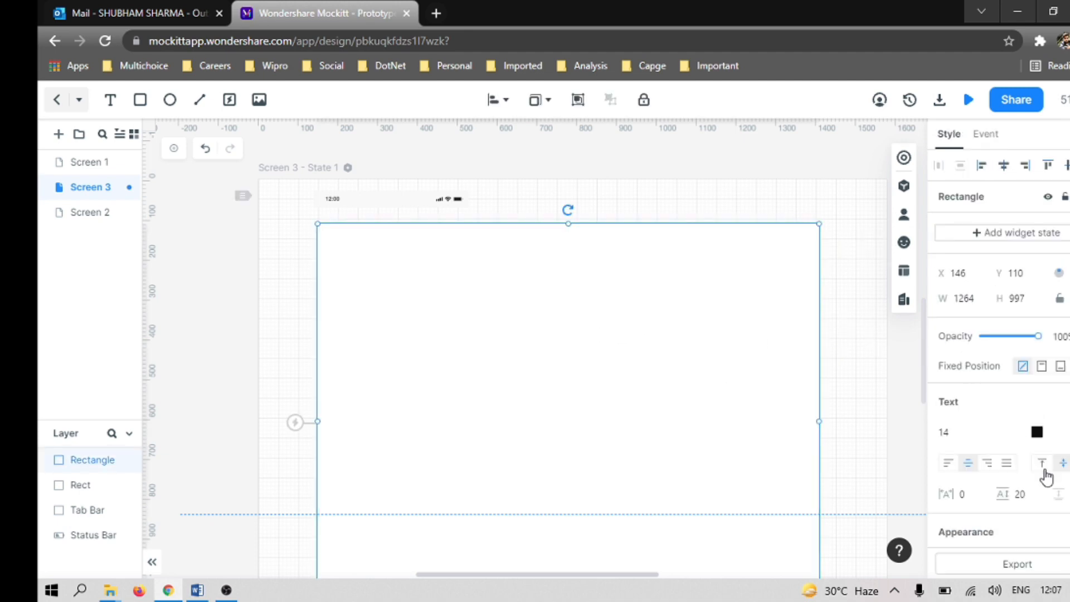
scroll(979, 417, down, 5)
scroll(995, 343, up, 5)
Step: Add a Text widget inside the rectangle at about X 248, Y 236 and replace its text with "Traveller :"
click(904, 186)
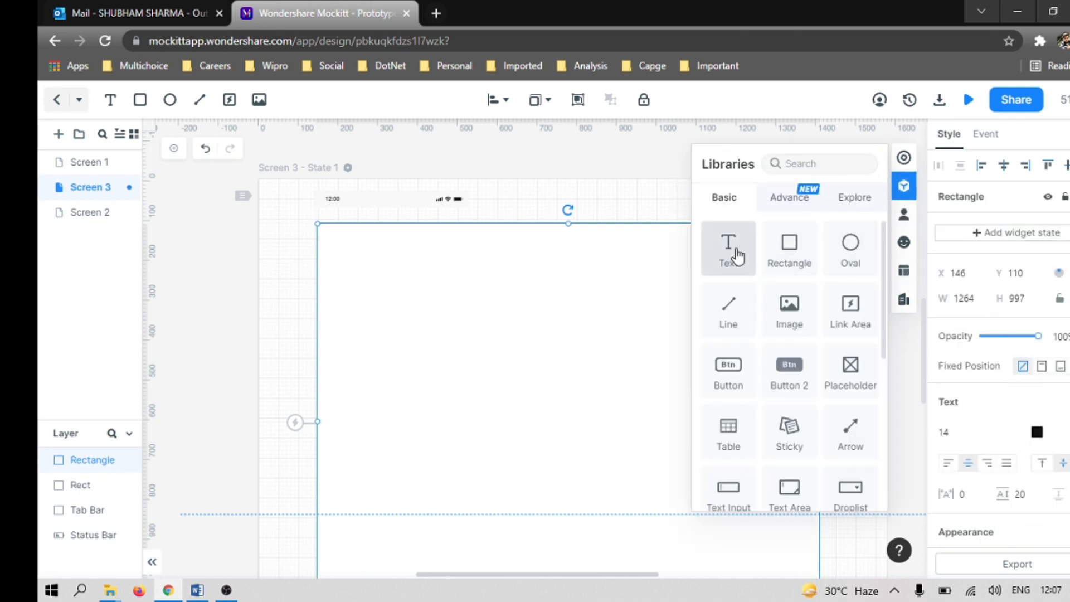
drag(720, 262, 380, 282)
click(395, 277)
double_click(396, 276)
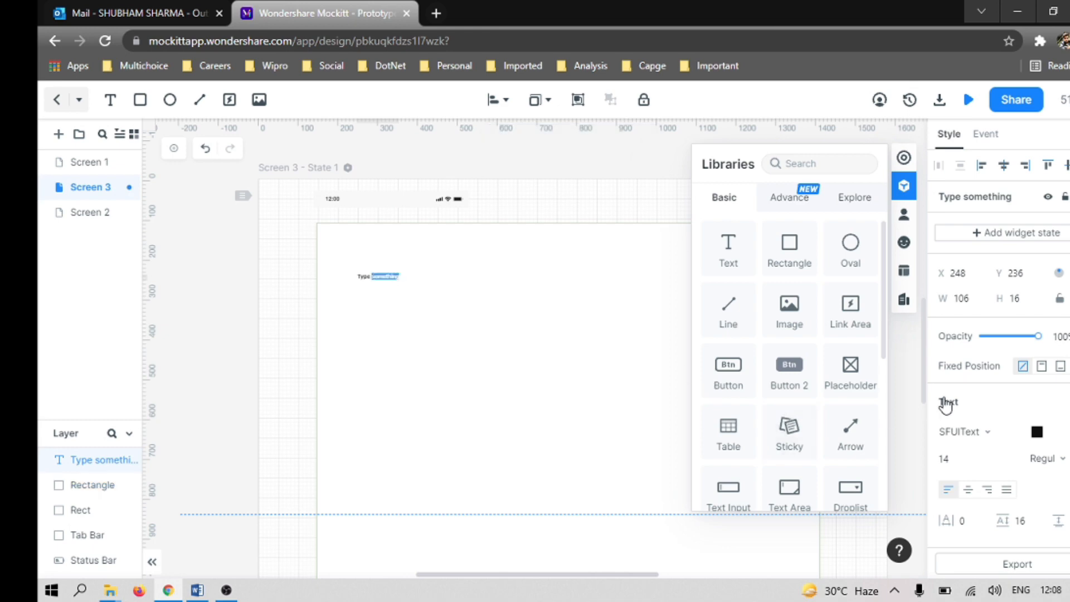
click(999, 462)
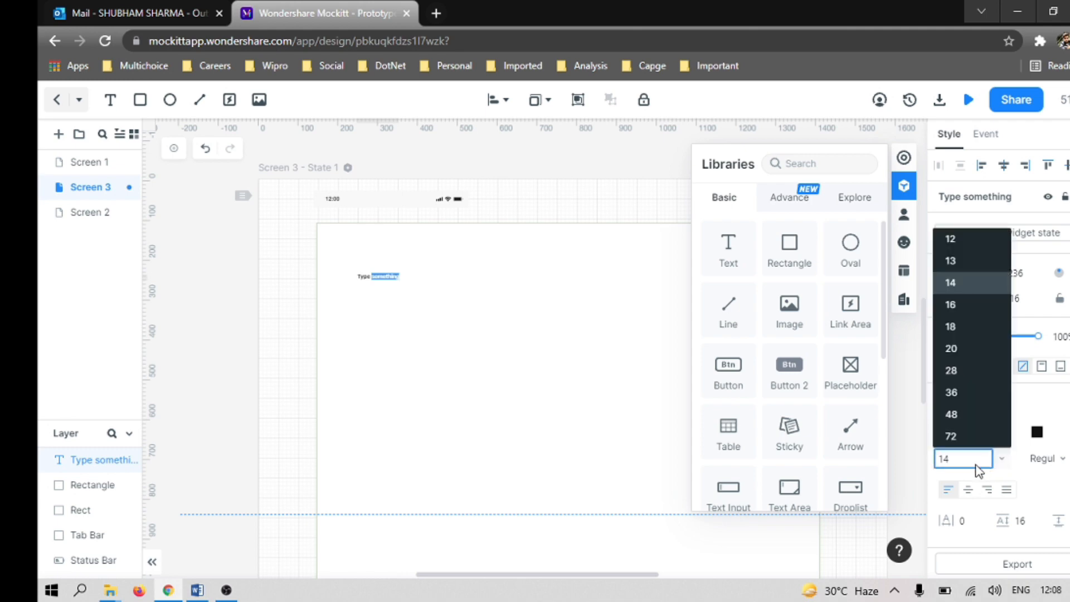
click(950, 342)
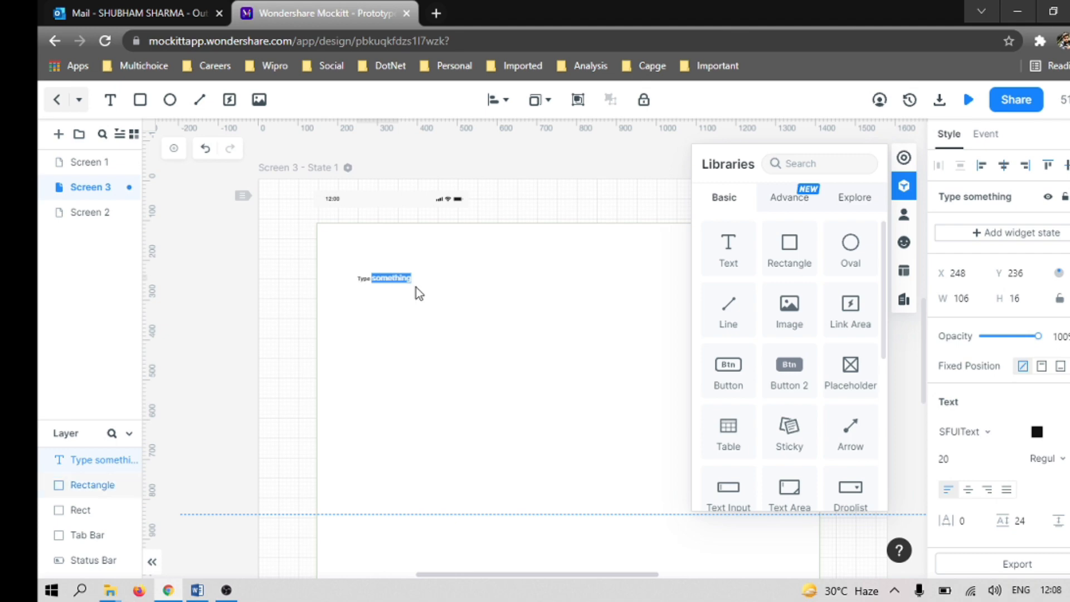
key(BackSpace)
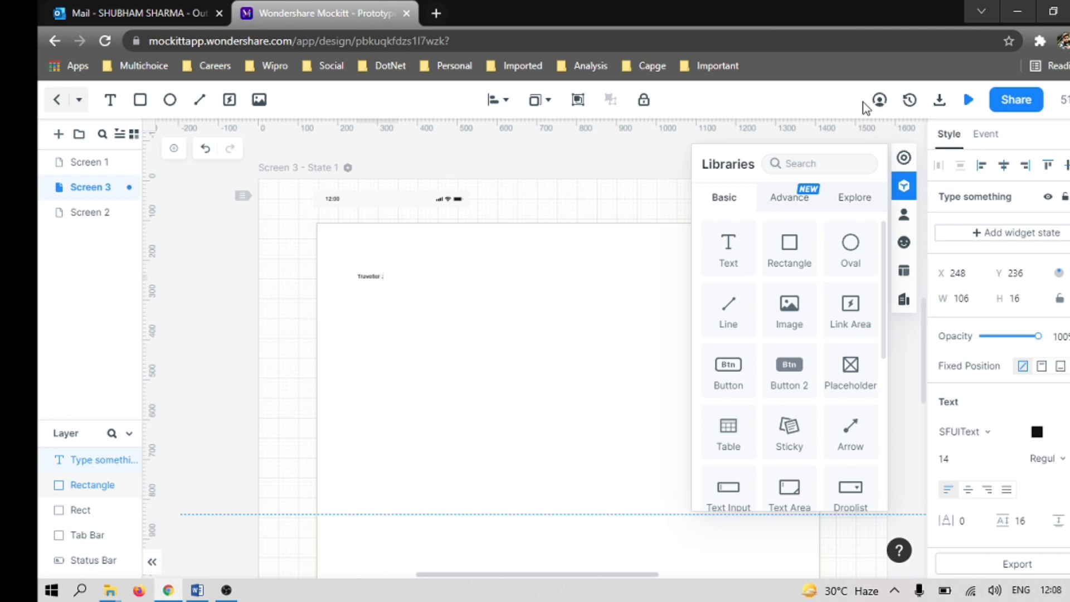
Step: Set the "Traveller :" label's font size to 20
click(1002, 459)
click(952, 348)
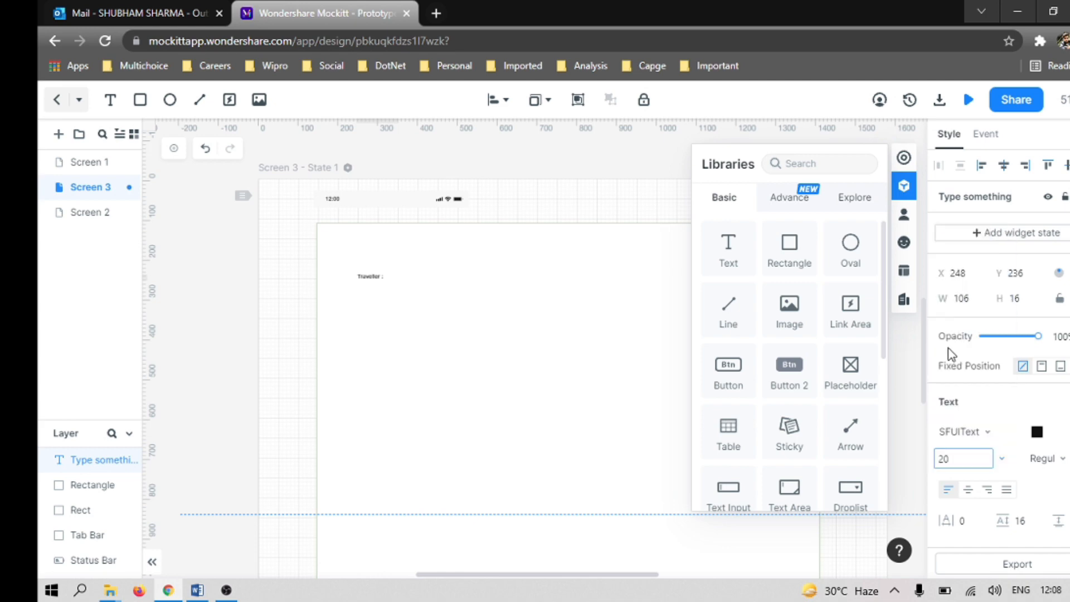
click(975, 460)
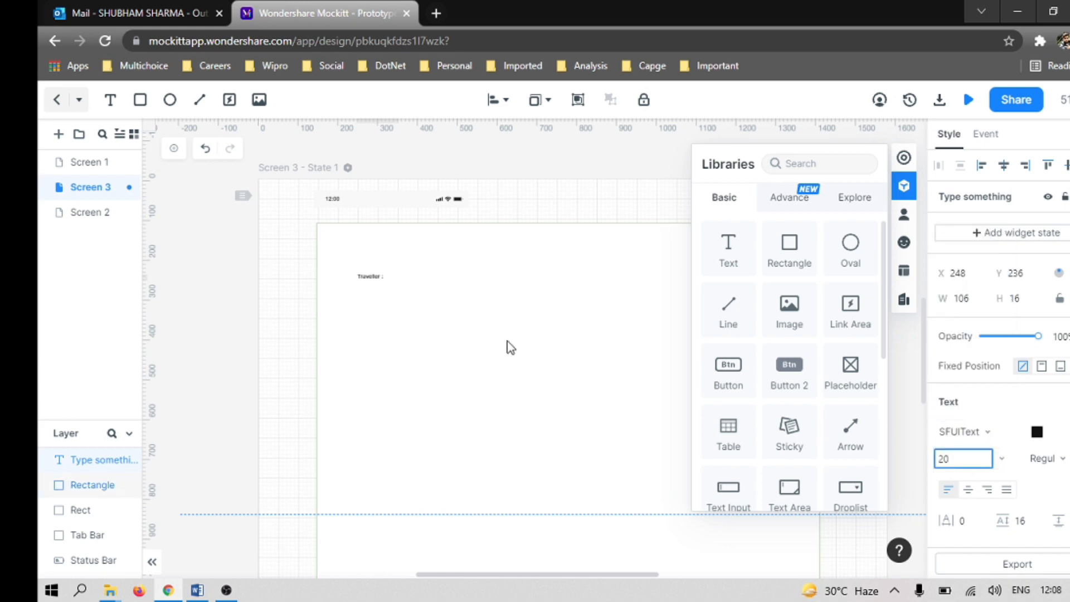
click(486, 329)
click(370, 276)
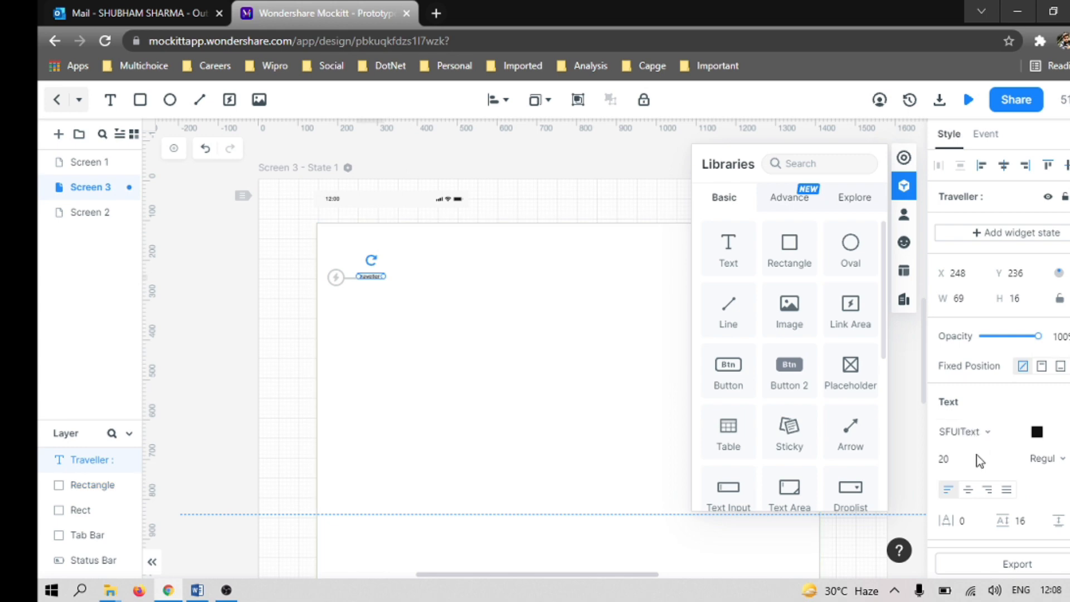
click(1002, 459)
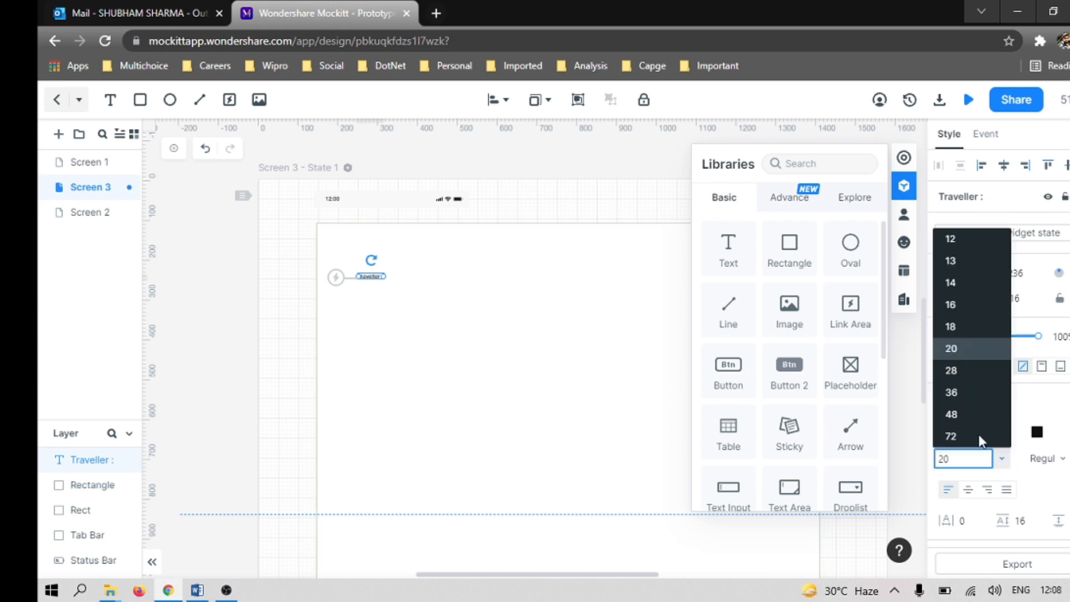
click(961, 353)
click(1006, 403)
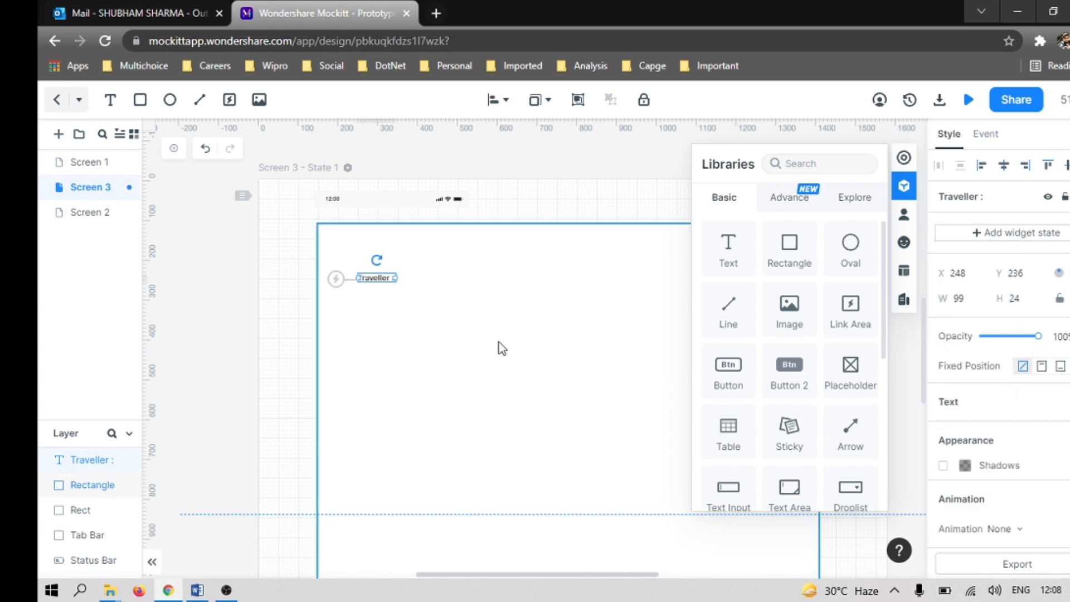
Step: Set the "Traveller :" label's font size to 24 and widen its text box to about 157
click(419, 306)
click(395, 278)
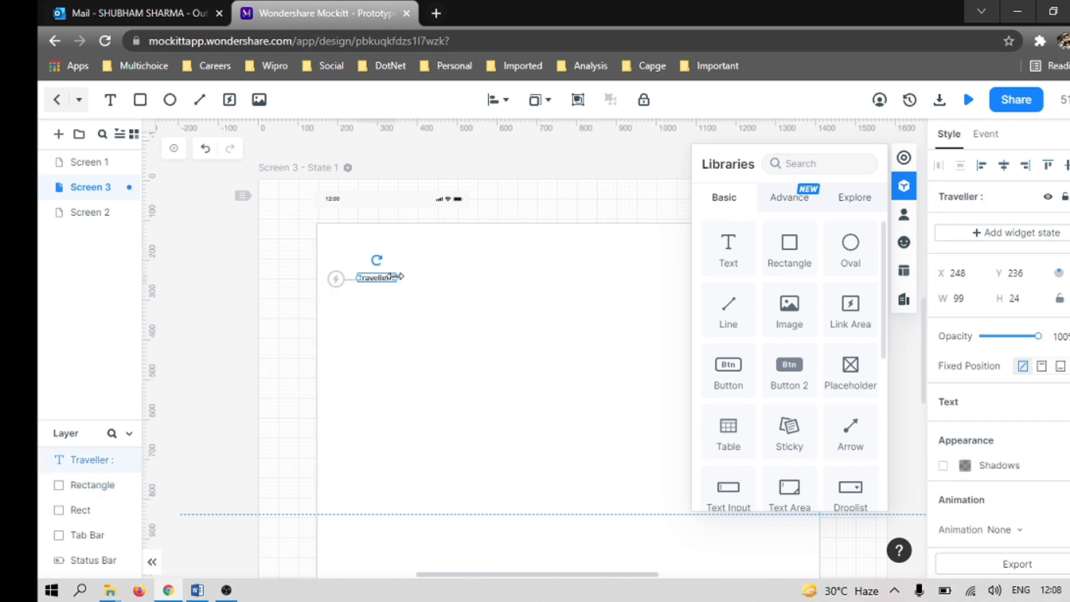
click(962, 403)
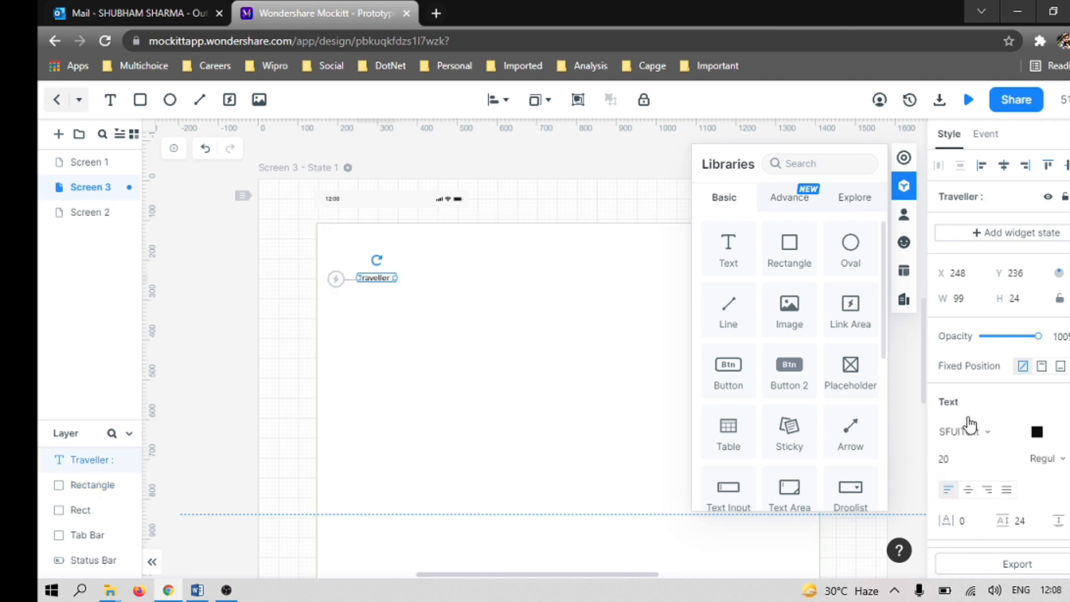
click(1003, 467)
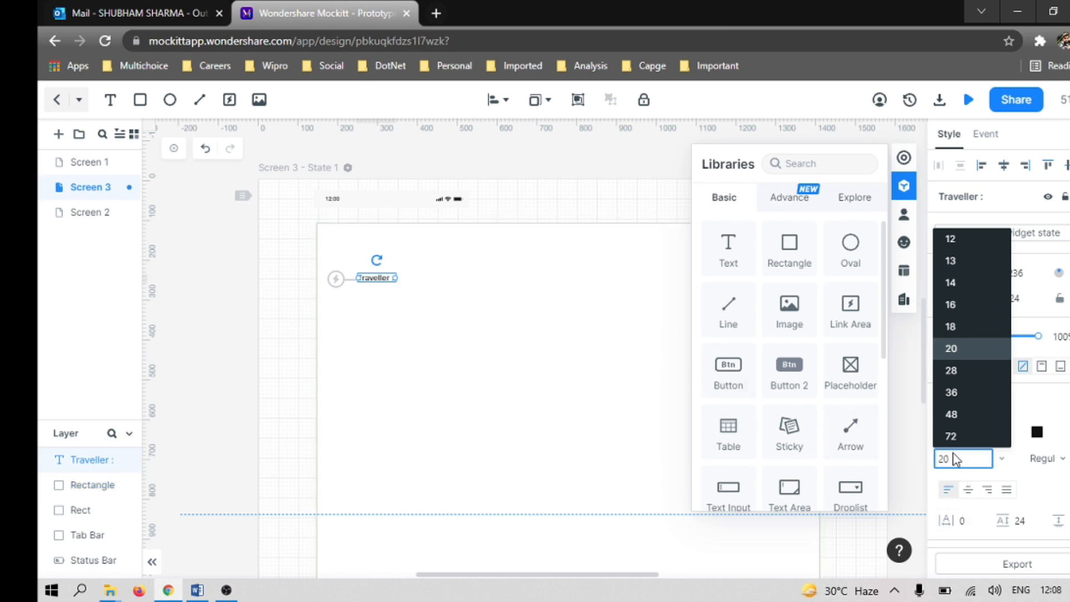
key(BackSpace)
key(Return)
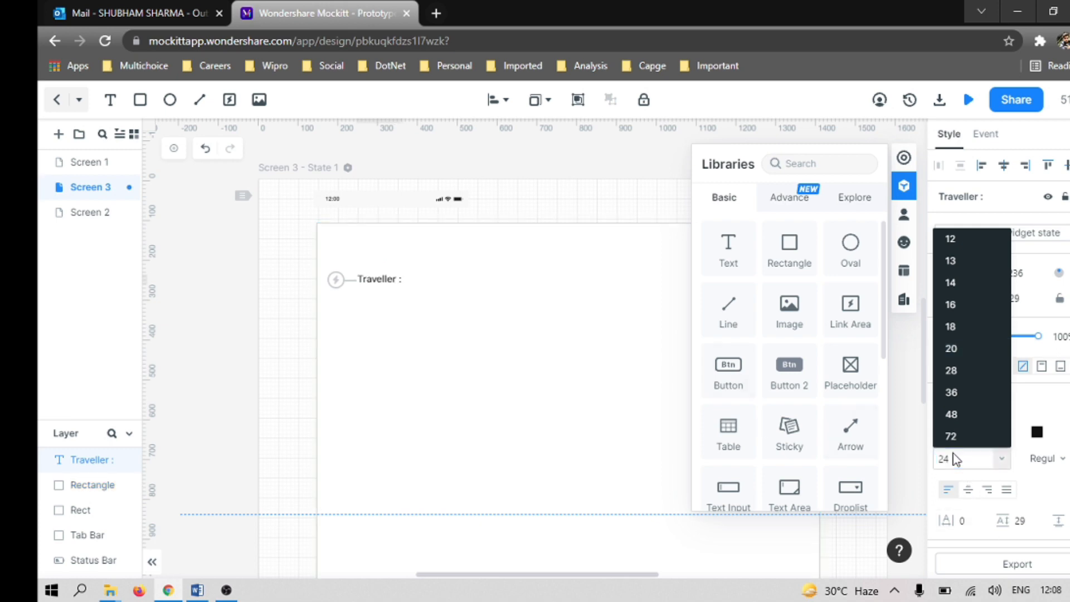
click(395, 280)
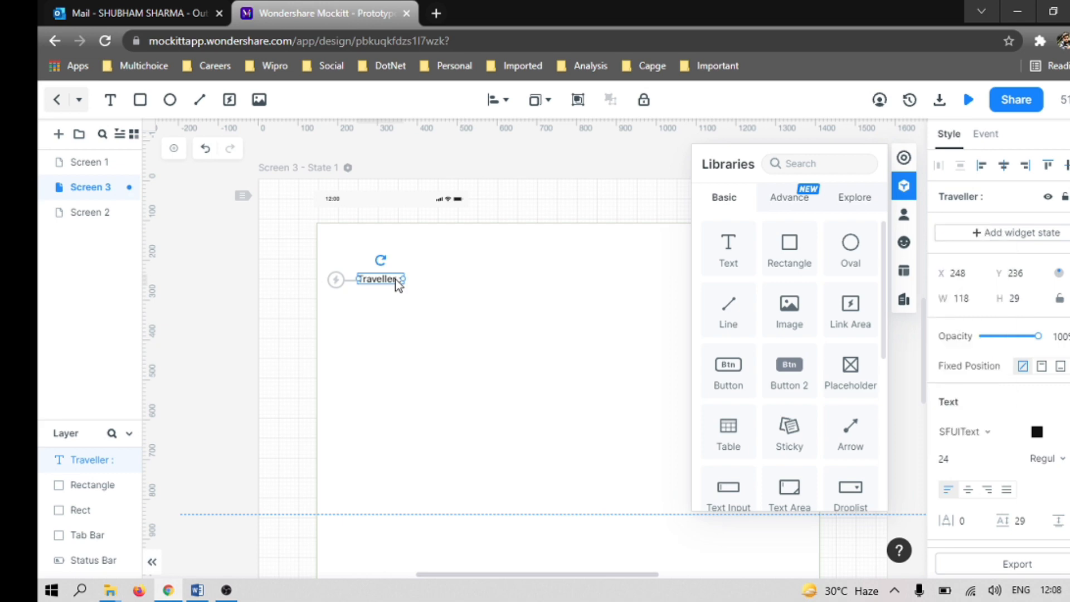
drag(399, 278, 419, 279)
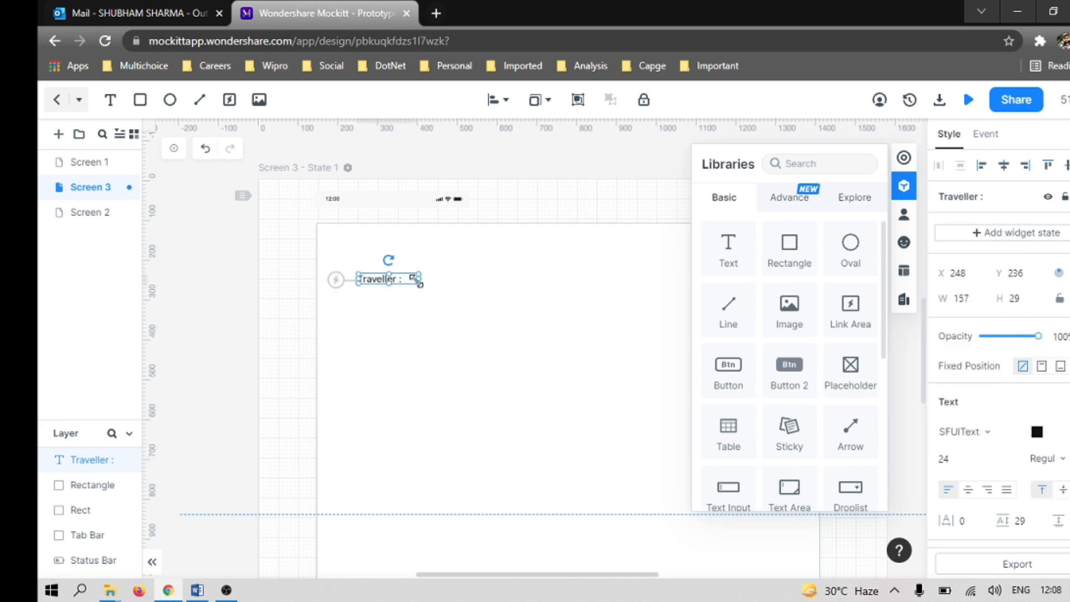
Step: Append the traveller's full name from the Word wireframe after "Traveller :" in the text label
double_click(409, 283)
click(393, 278)
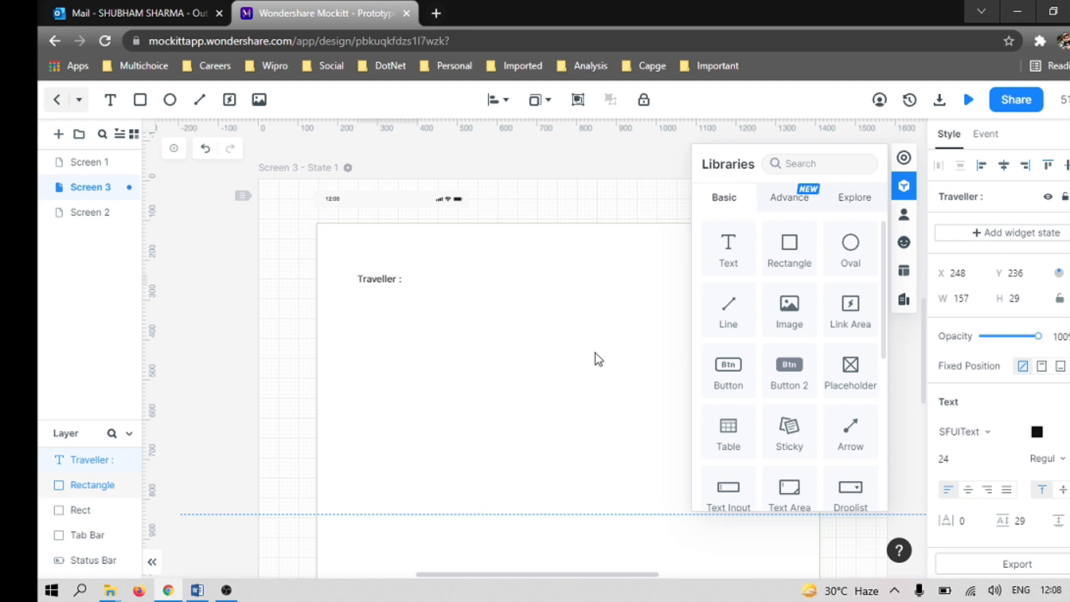
text(Sha)
key(BackSpace)
key(BackSpace)
click(406, 278)
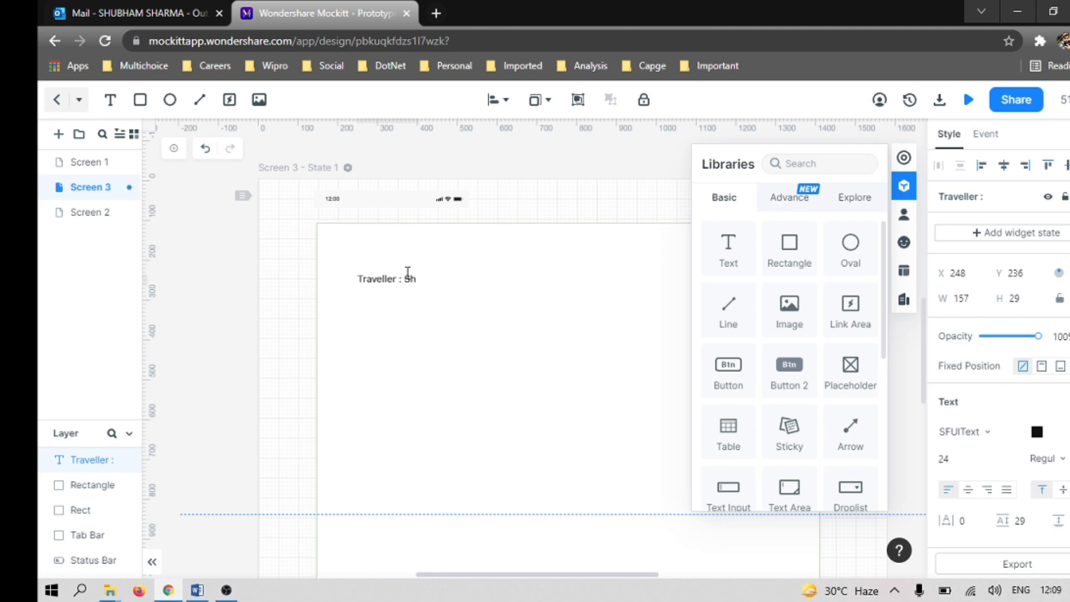
key(alt+Tab)
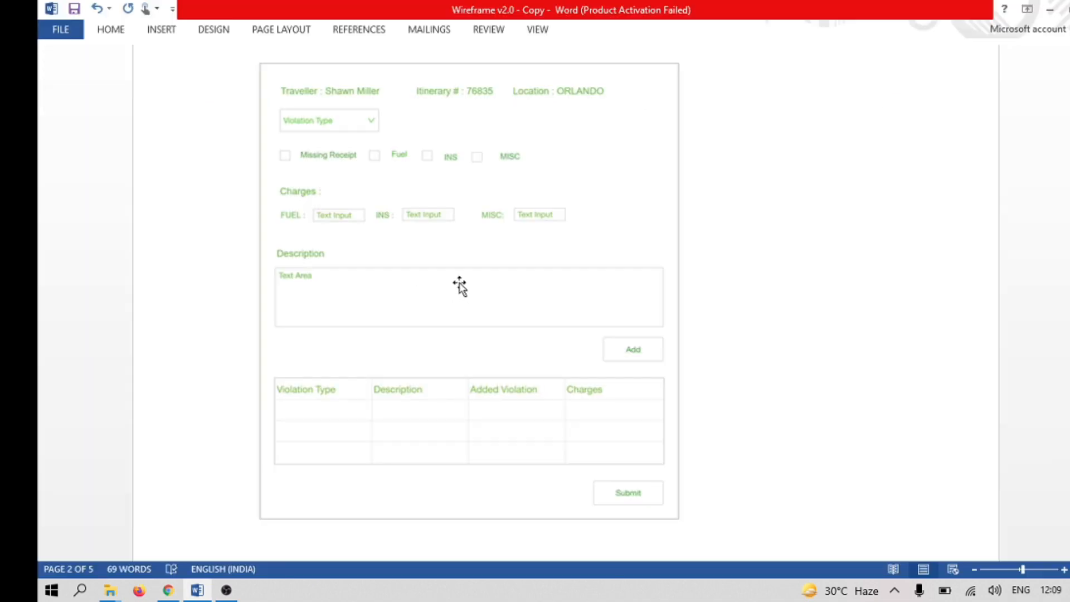
key(alt+Tab)
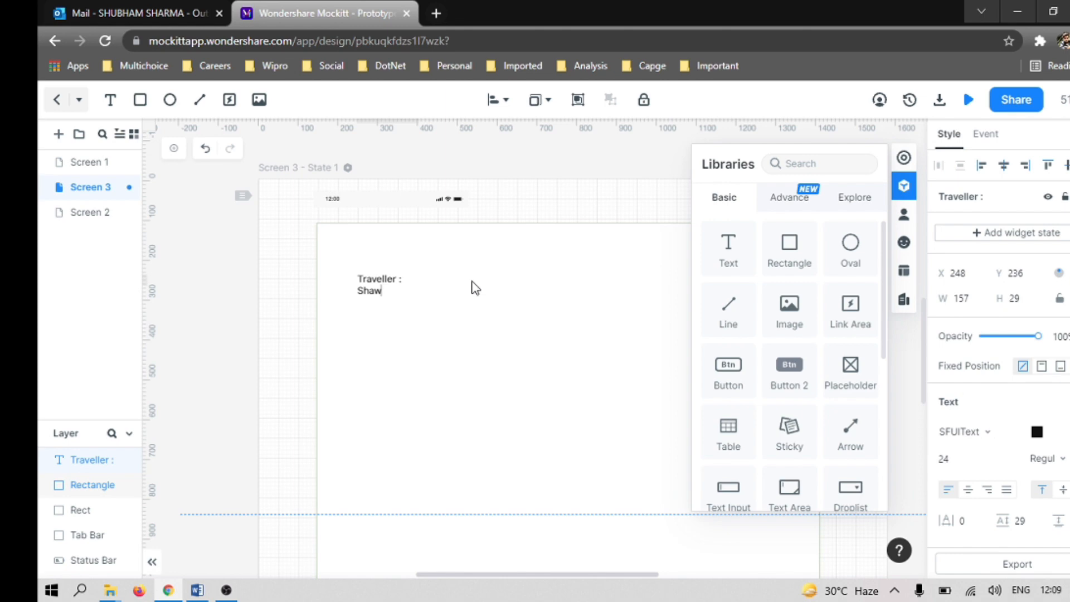
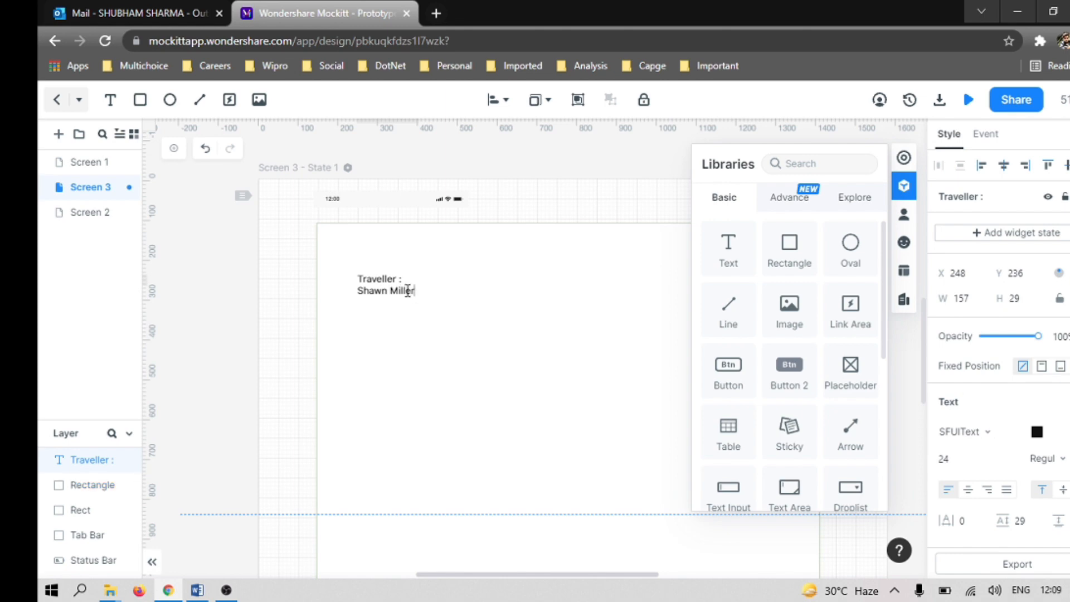
click(483, 383)
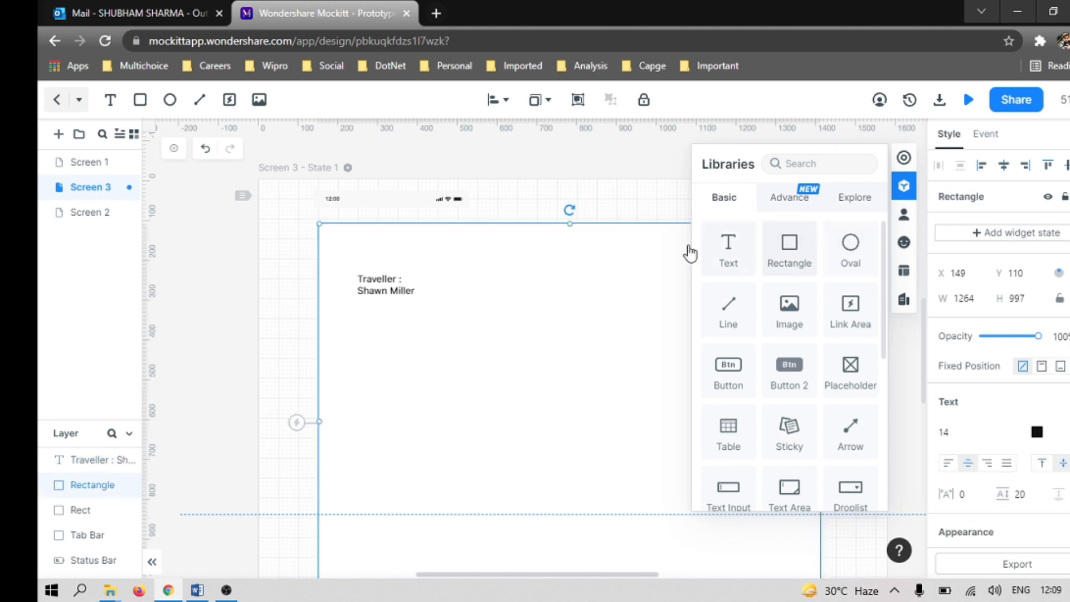
Step: Resize the traveller label's text box to about 299 by 34 so that its text fits on one line
click(391, 287)
drag(421, 285, 478, 279)
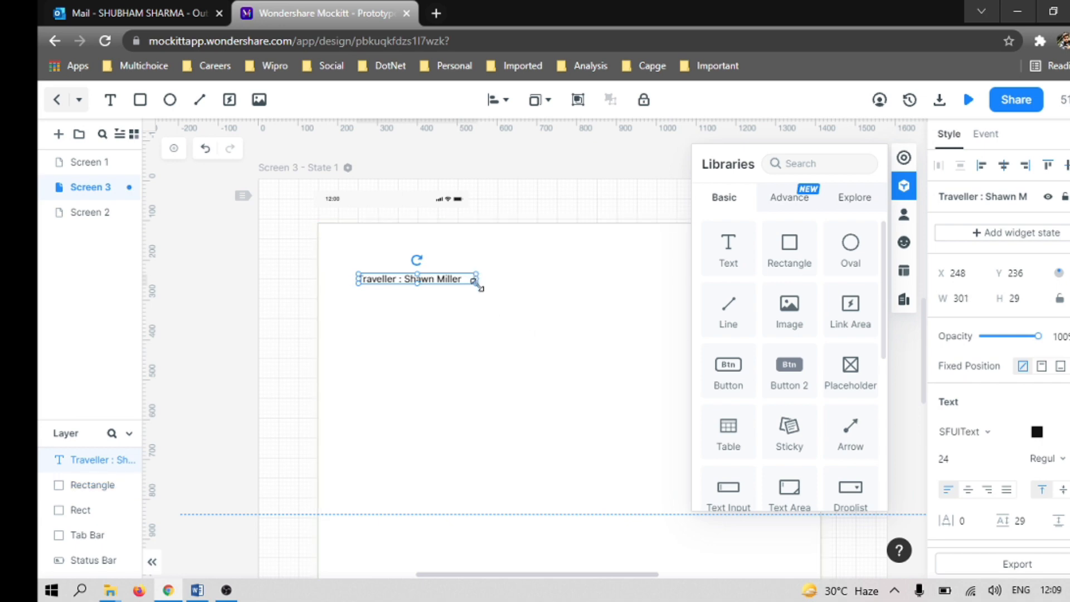
click(478, 345)
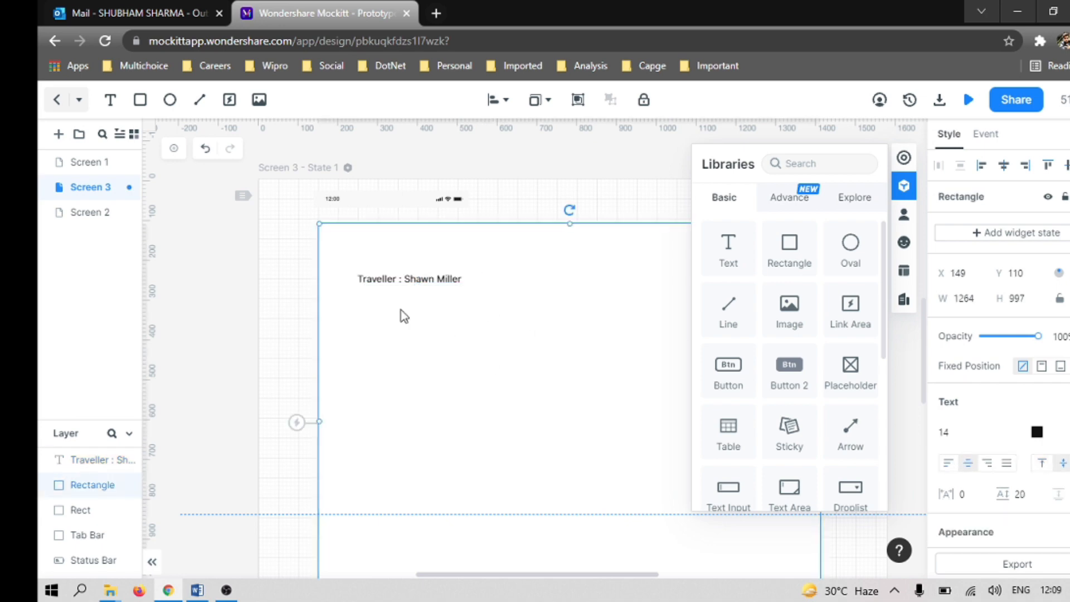
Step: Set the traveller label's text color to green #47CA4C
click(419, 281)
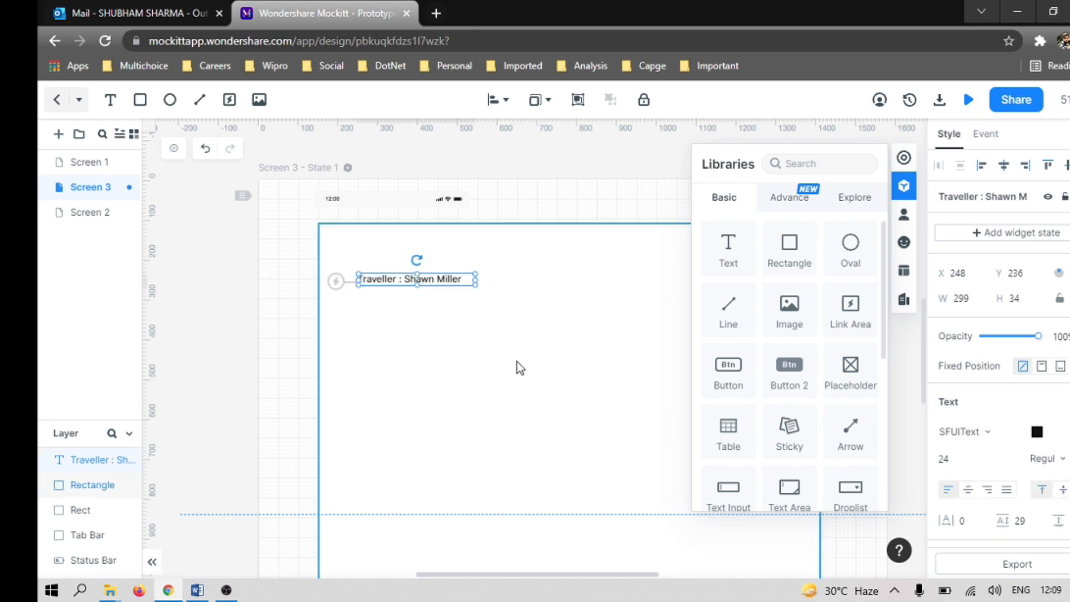
click(1037, 432)
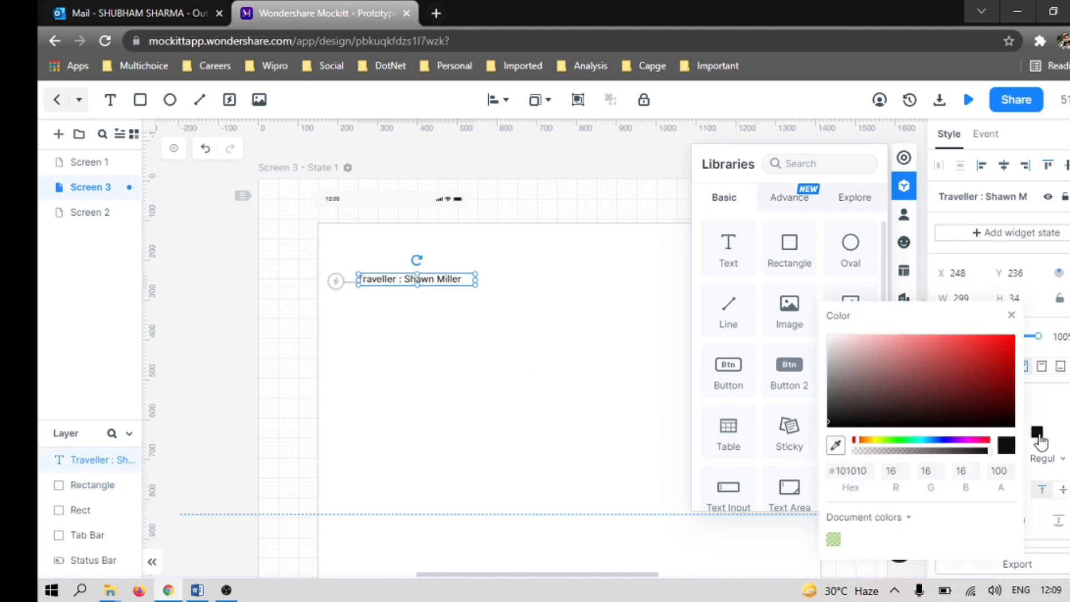
click(901, 440)
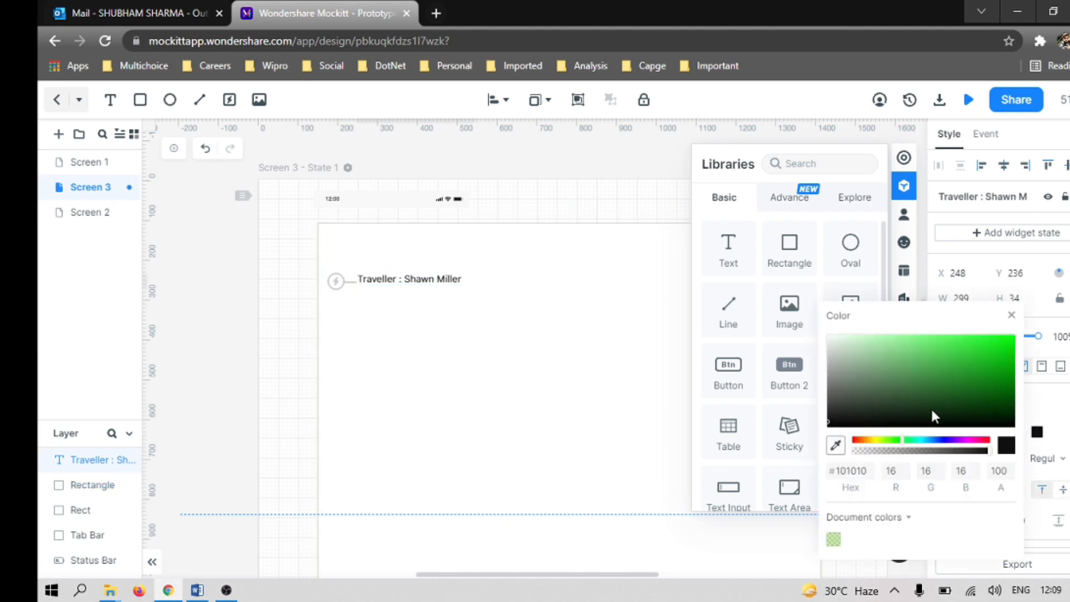
click(960, 351)
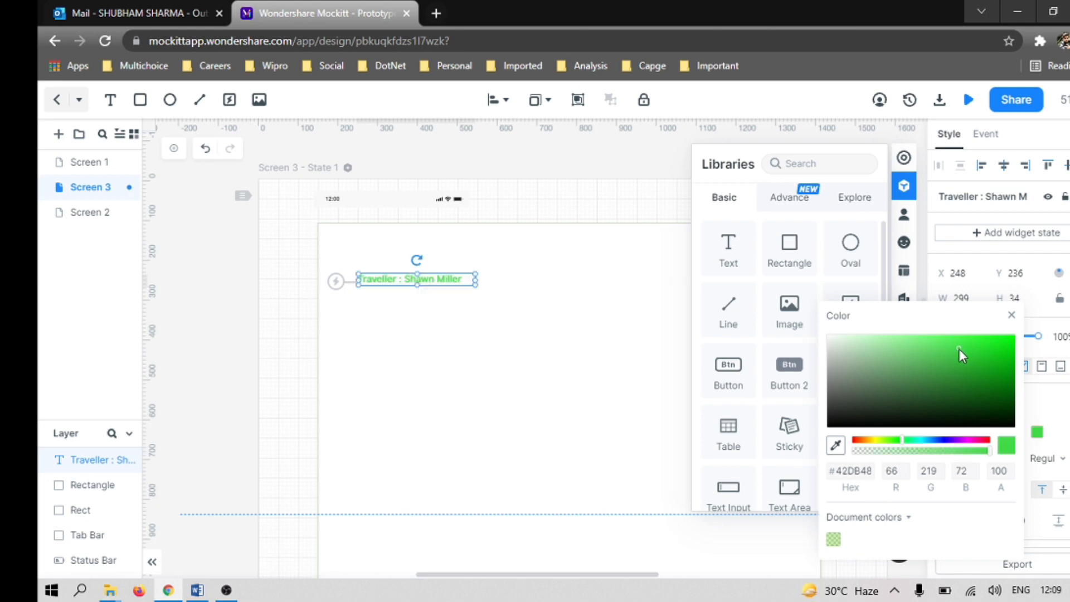
click(928, 354)
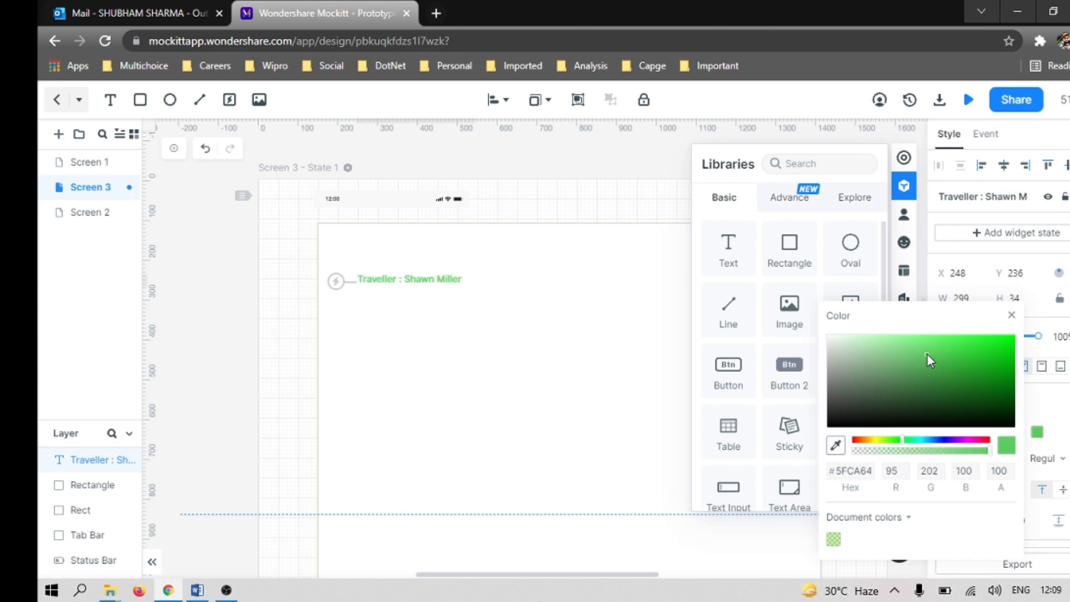
click(959, 368)
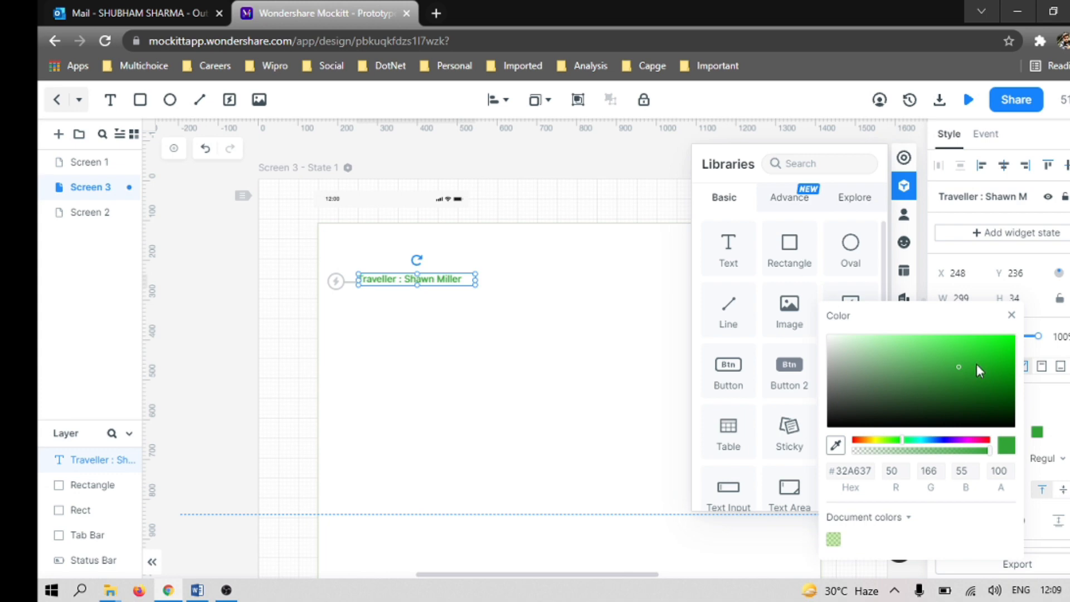
click(950, 354)
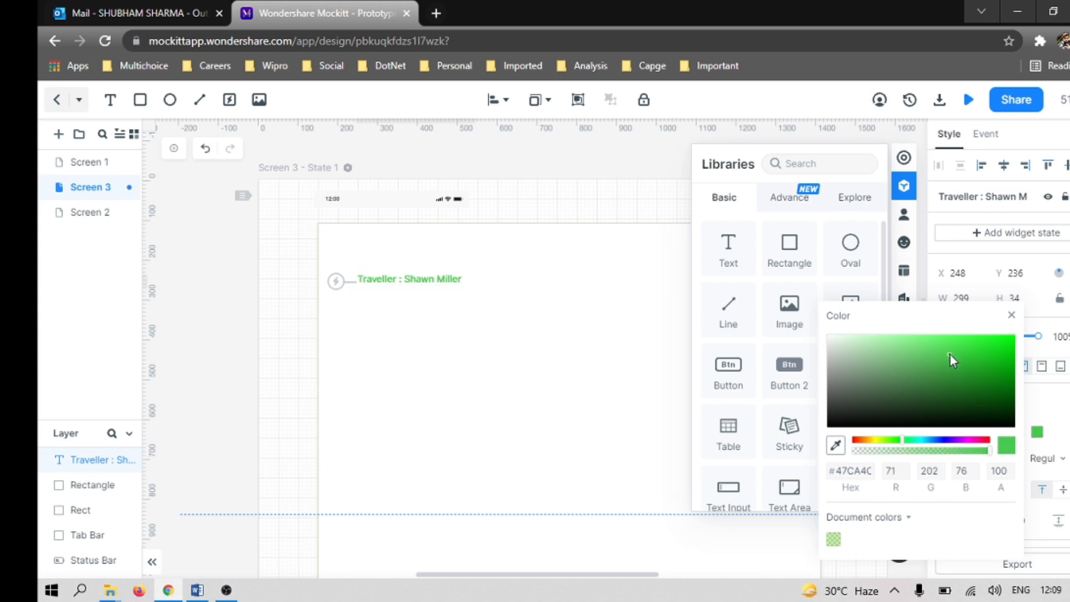
click(476, 351)
Step: Duplicate the green traveller label on Screen 3
click(446, 286)
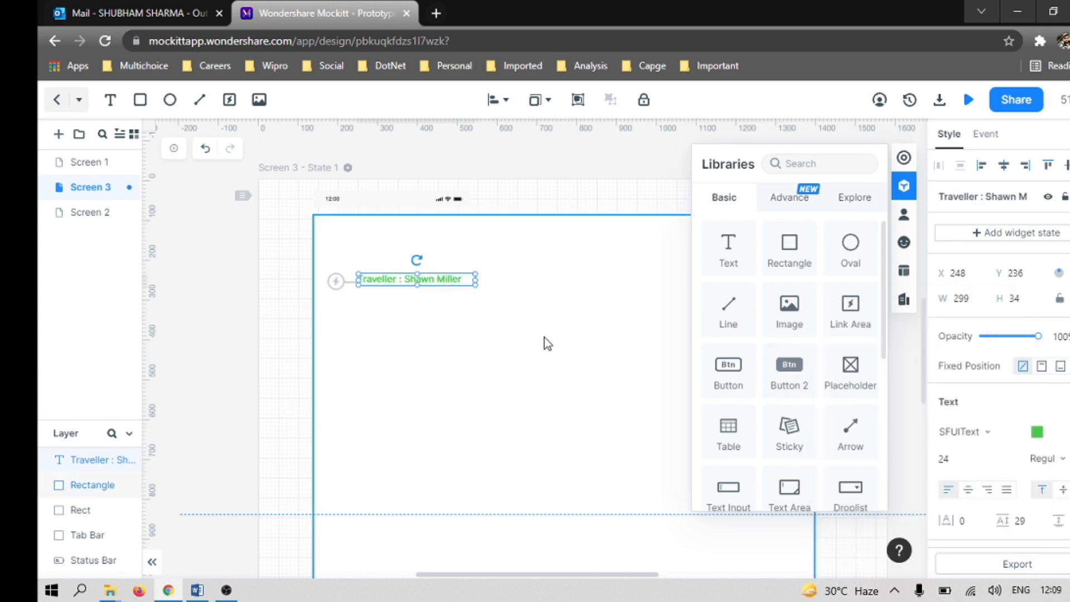
click(463, 306)
click(446, 279)
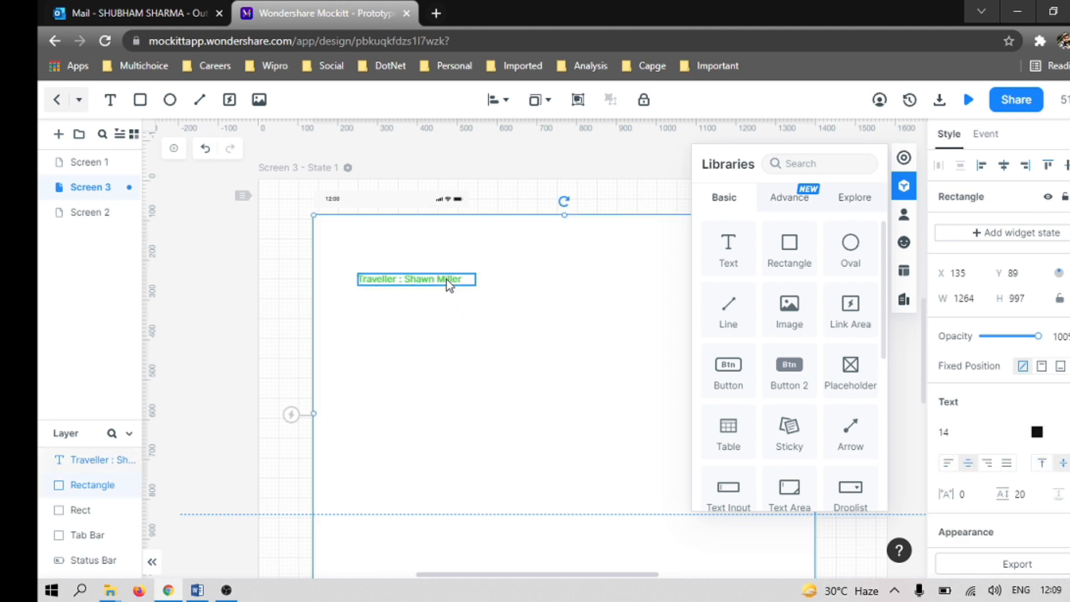
click(575, 283)
key(ctrl+v)
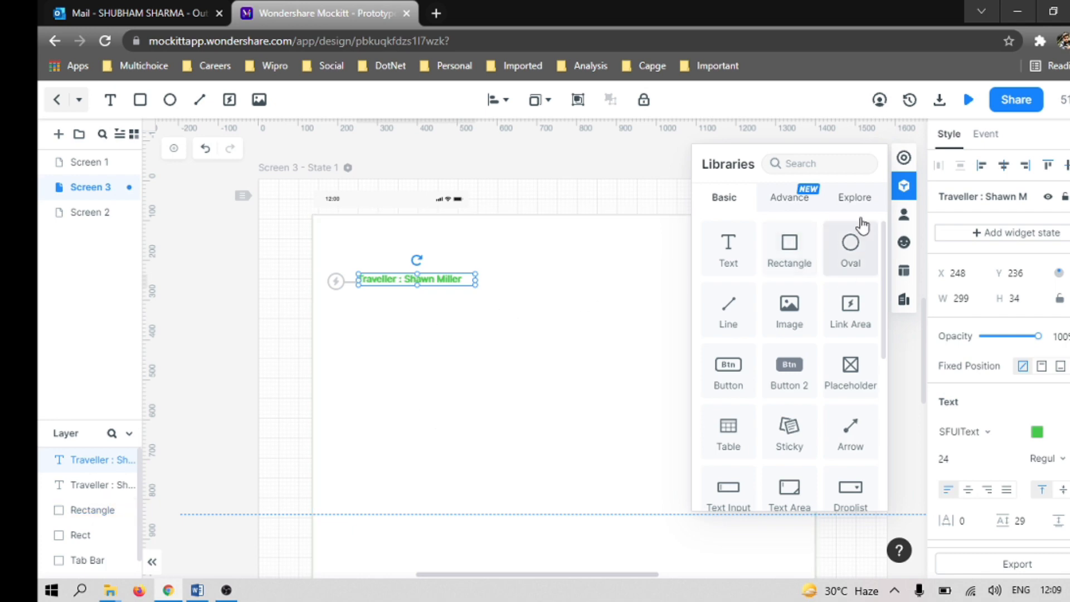
Step: Hide the widget libraries and move the duplicated label beside the original to about X 655, Y 236
click(904, 186)
scroll(724, 342, down, 6)
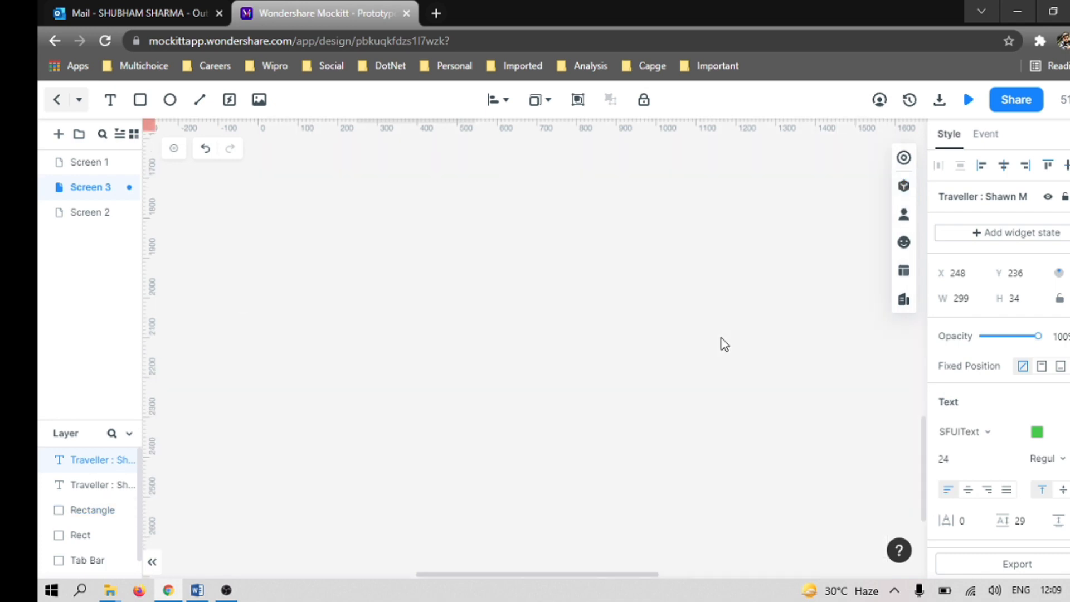
scroll(720, 338, up, 10)
scroll(640, 349, down, 6)
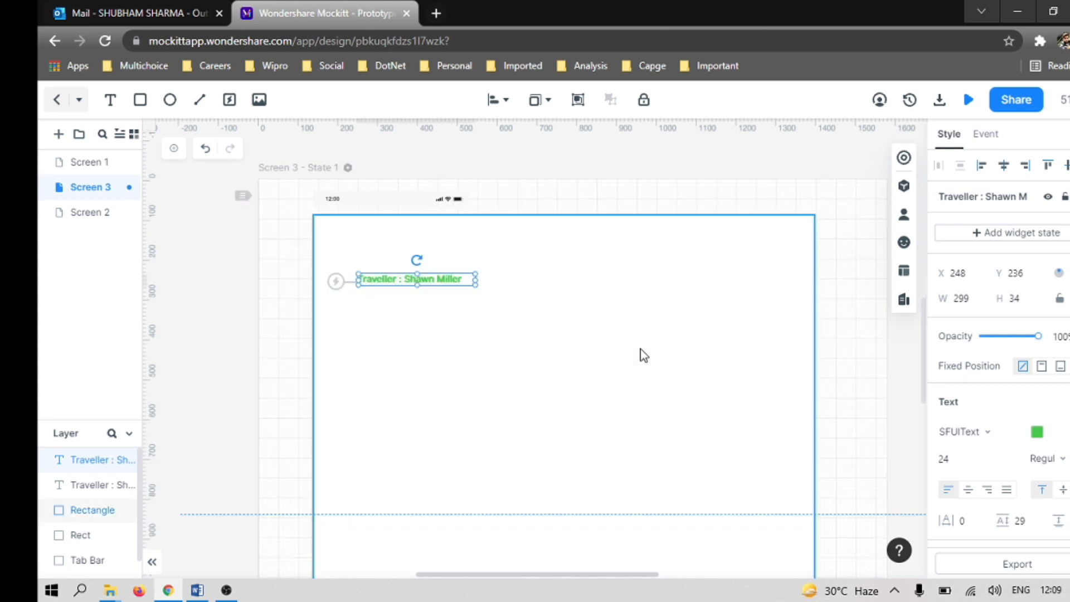
click(421, 307)
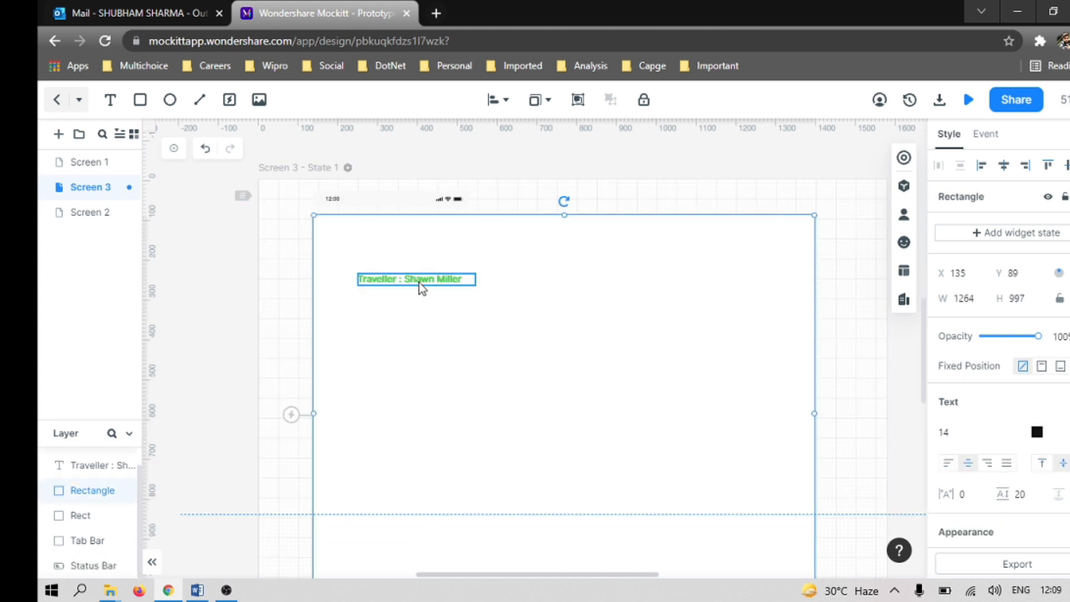
click(420, 283)
click(421, 317)
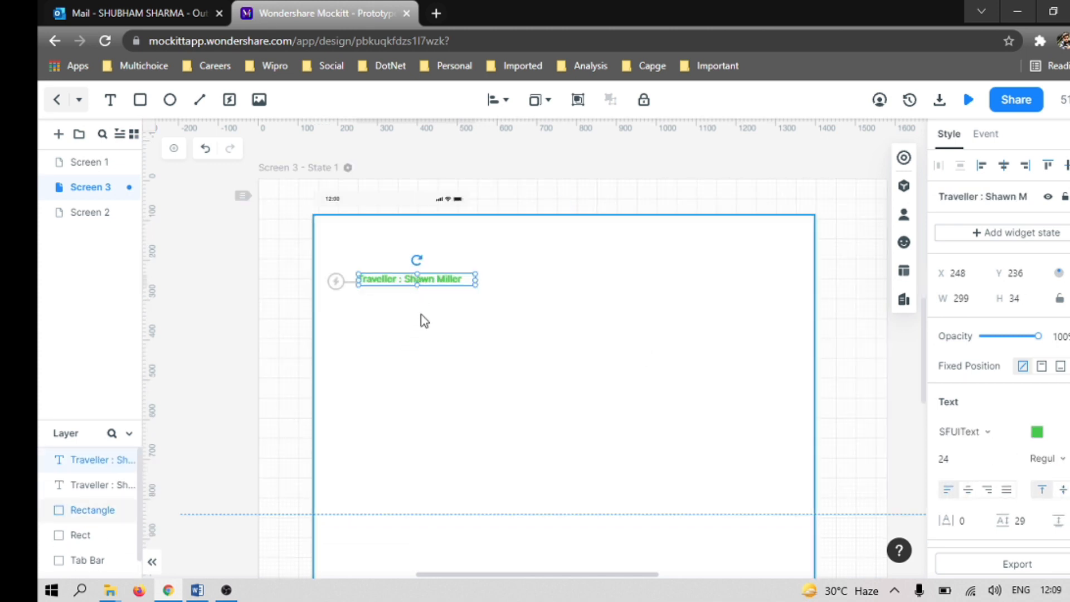
click(447, 283)
drag(448, 283, 613, 287)
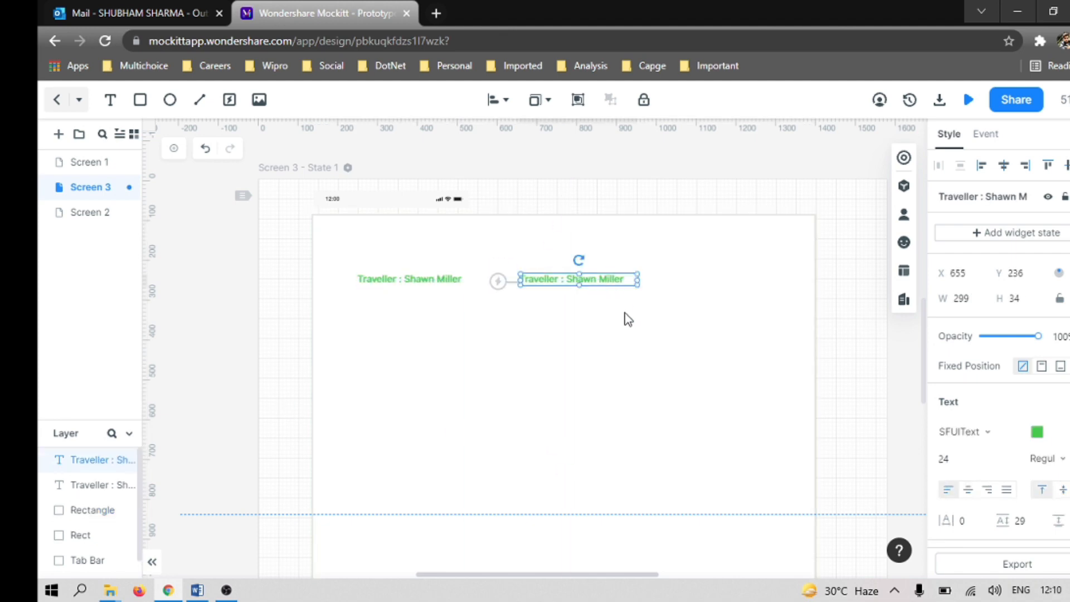
Step: Change the duplicated label's text to "Itinerarry :" followed by the itinerary number given in the Word wireframe
key(alt+Tab)
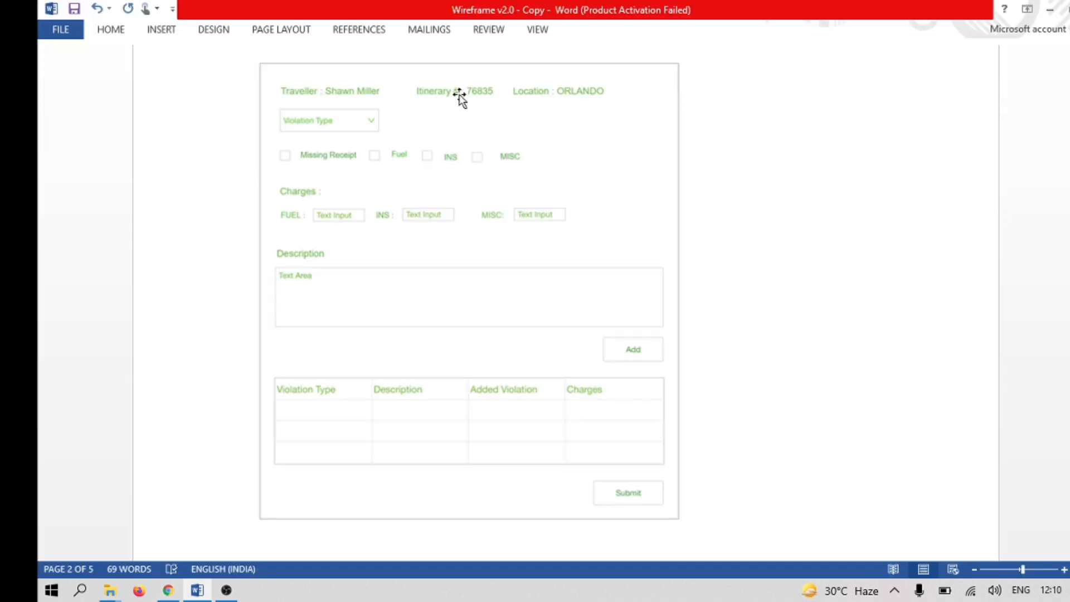
key(alt+Tab)
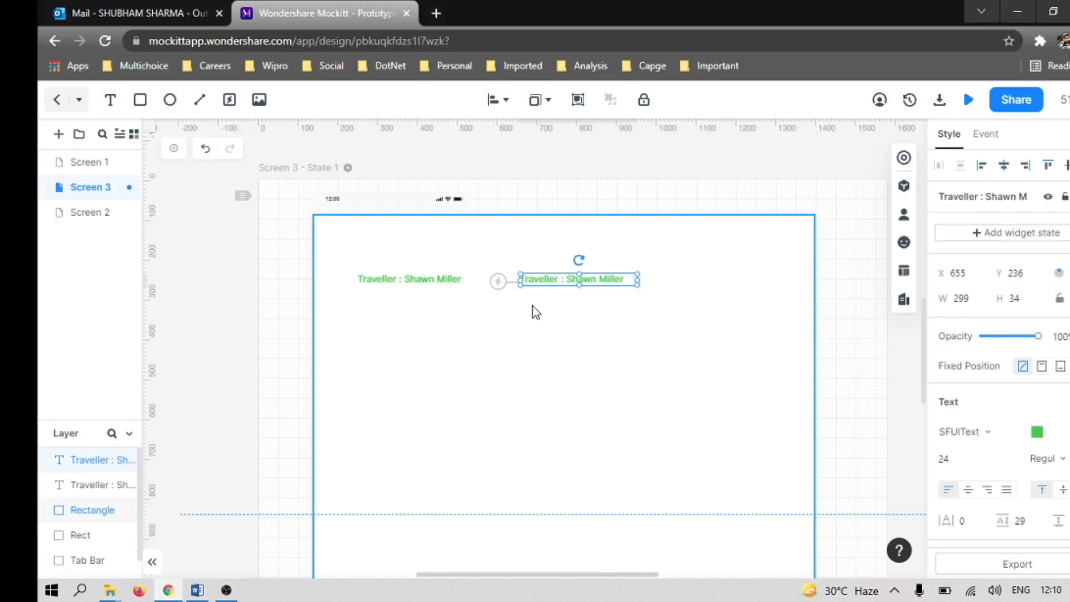
double_click(559, 278)
click(559, 279)
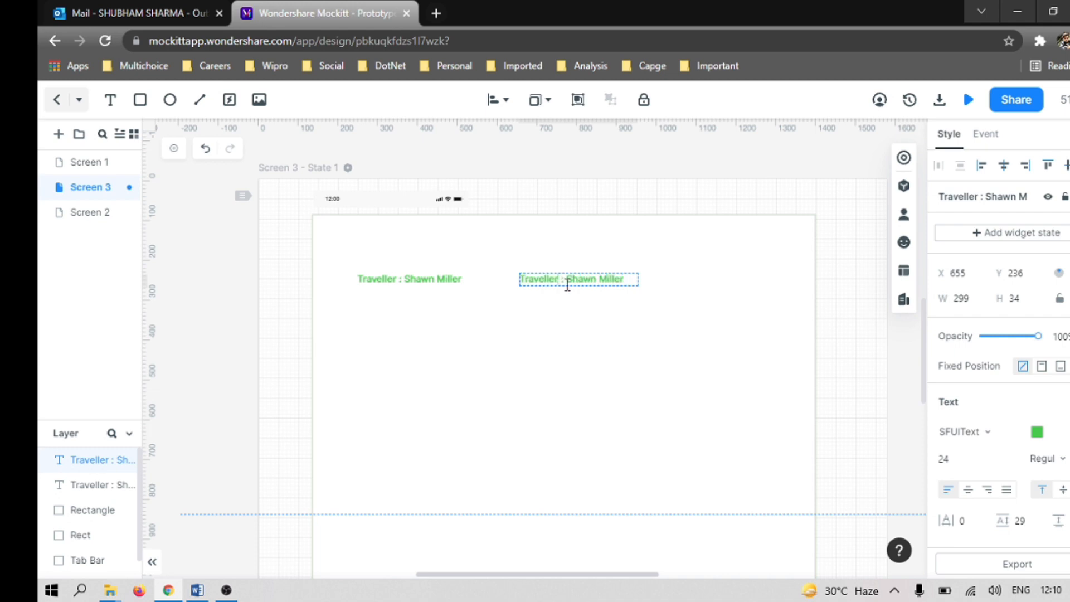
key(BackSpace)
key(BackSpace)
key(BackSpace)
key(BackSpace)
key(BackSpace)
key(BackSpace)
key(BackSpace)
key(BackSpace)
key(BackSpace)
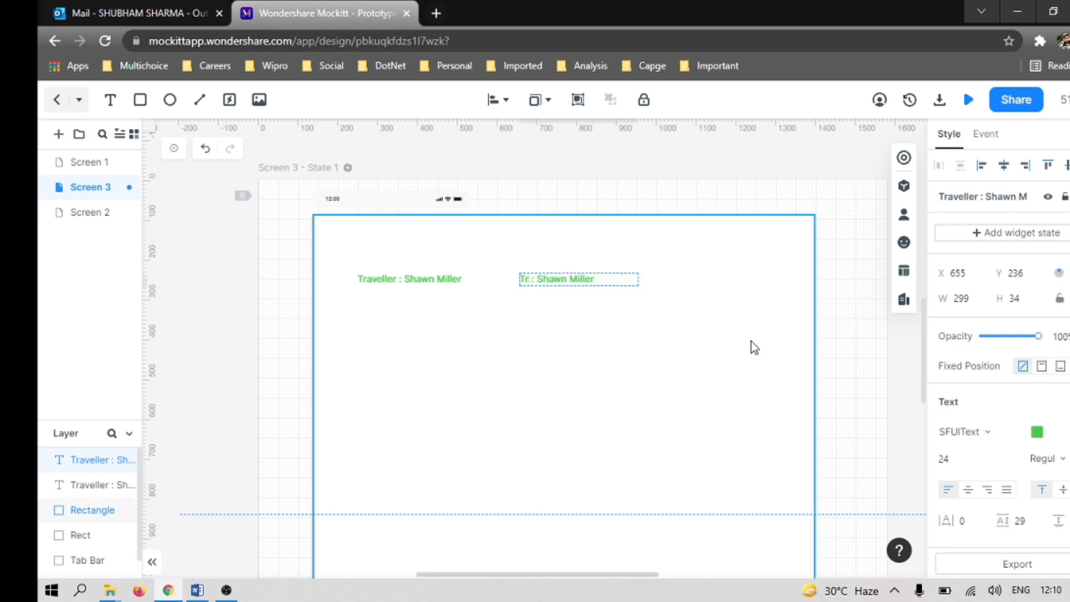
text(Iti)
key(alt+Tab)
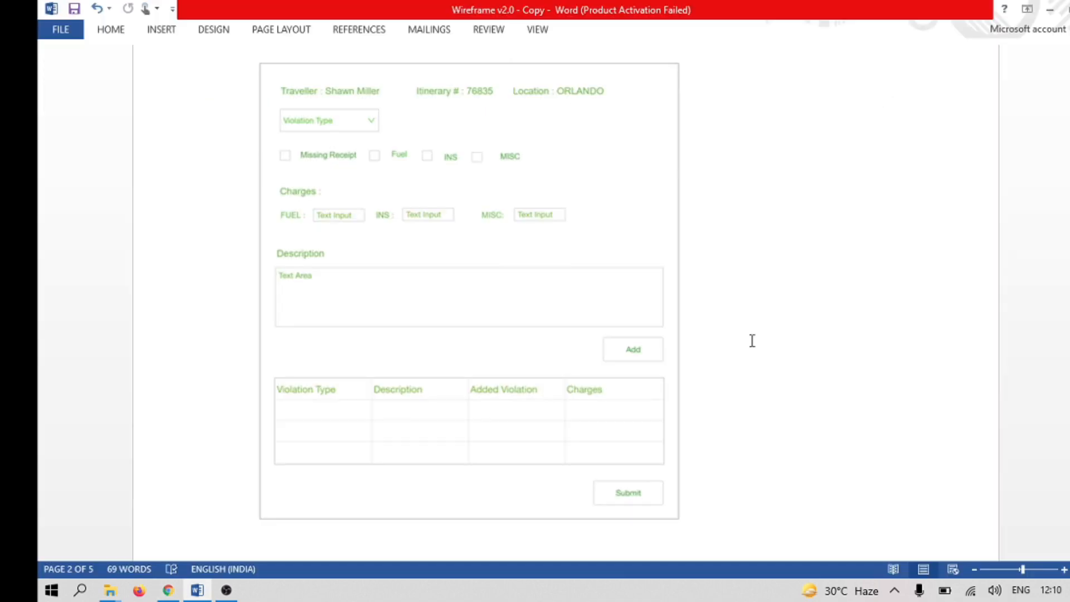
key(alt+Tab)
text(nerary)
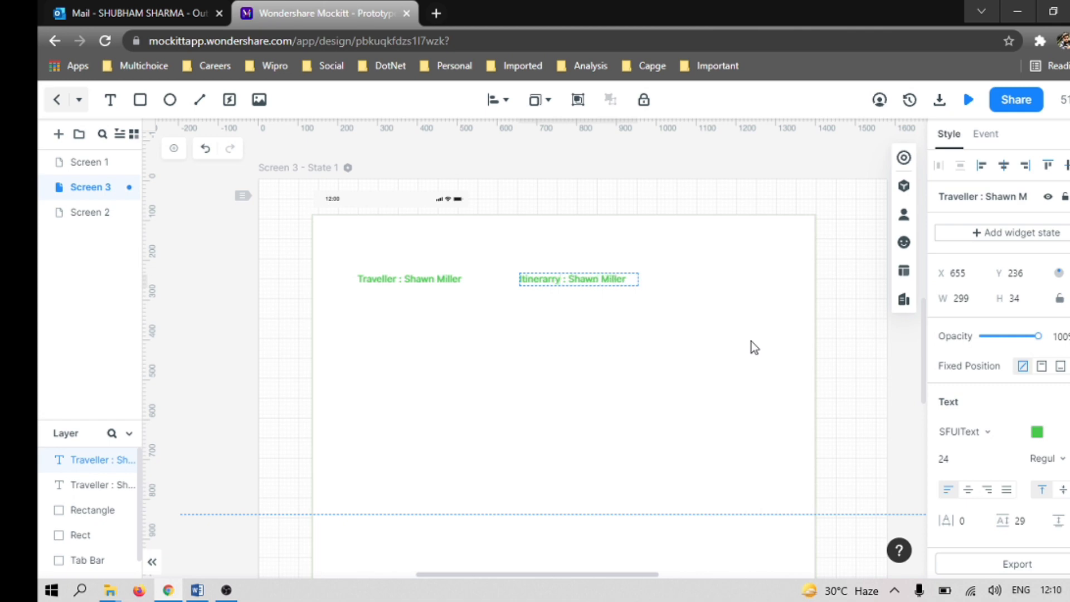
key(alt+Tab)
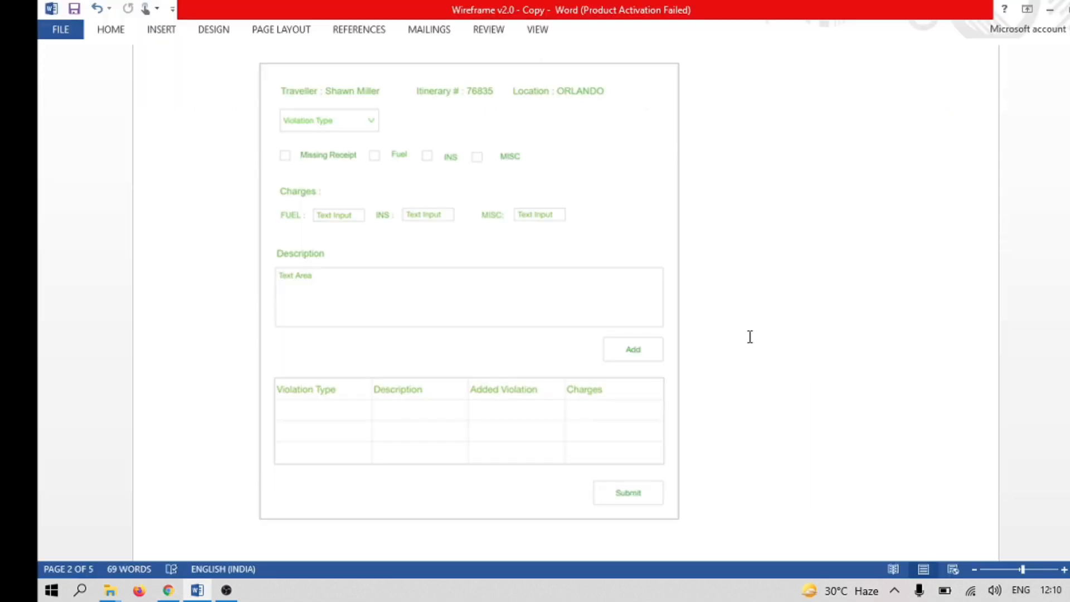
key(alt+Tab)
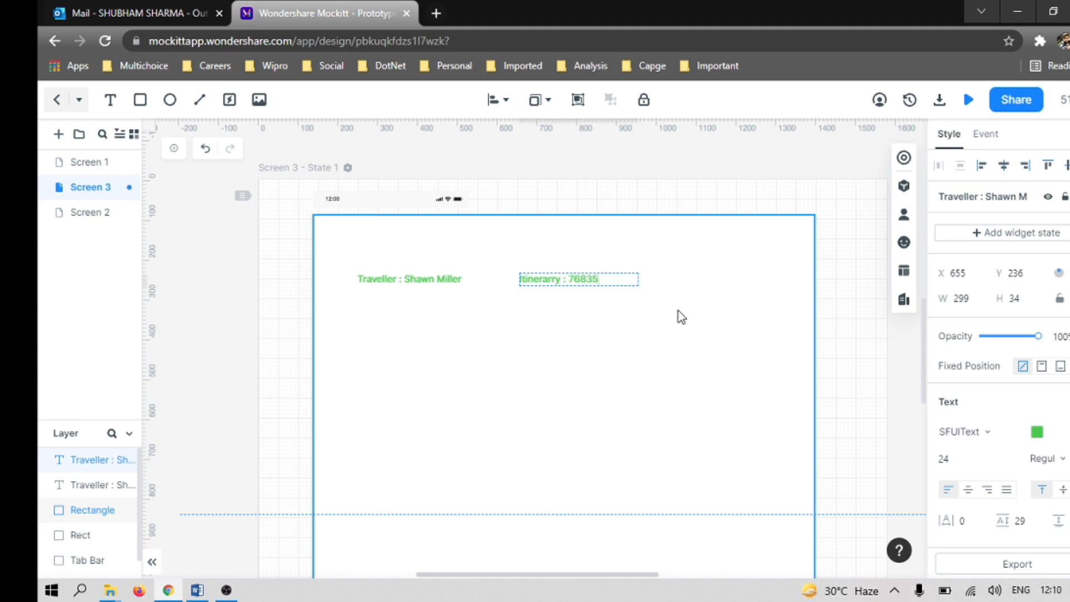
Step: Check the Word wireframe and add a Dropdown component below the traveller label at about X 253, Y 336, sized about 281 by 63
key(alt+Tab)
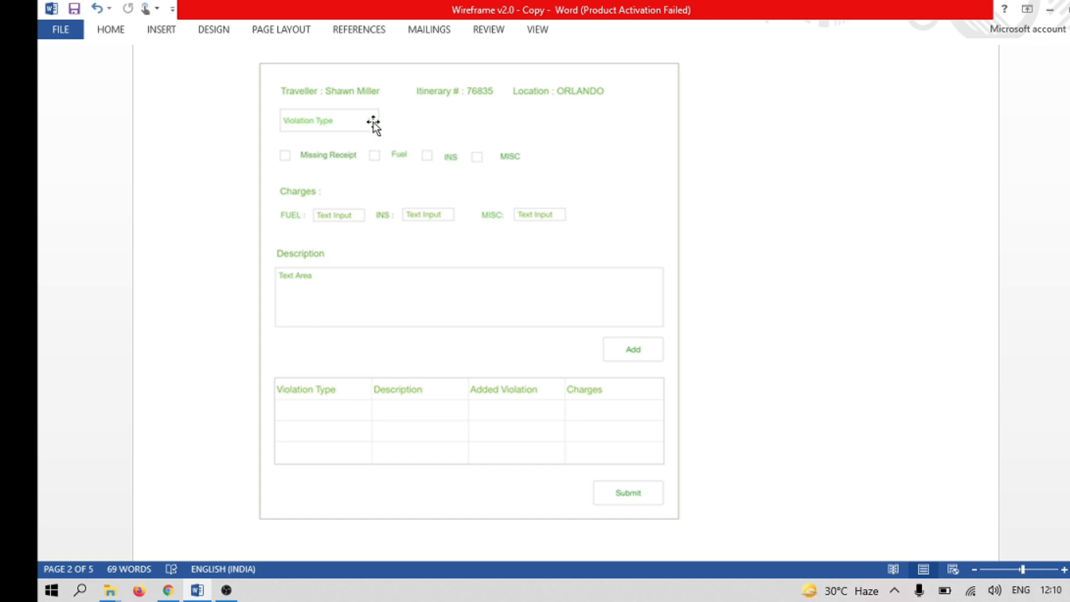
key(alt+Tab)
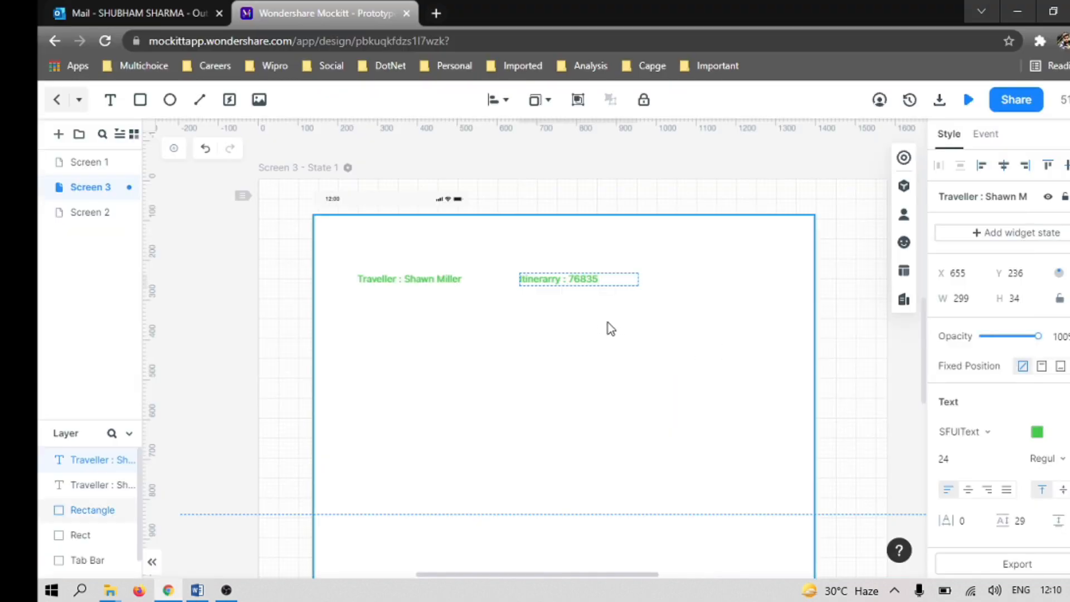
click(905, 187)
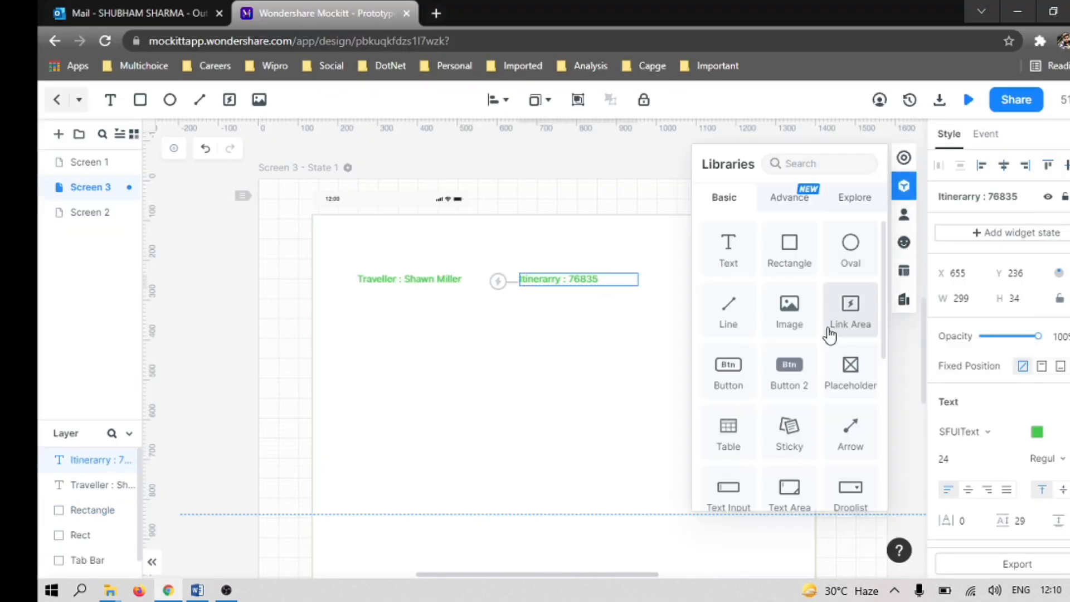
click(786, 196)
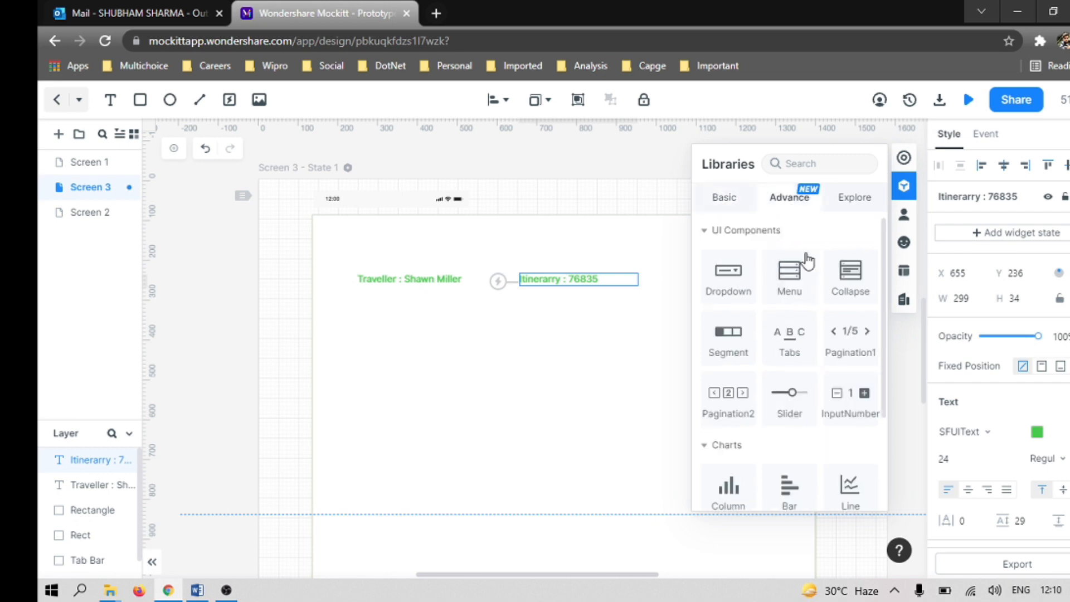
drag(731, 279, 469, 334)
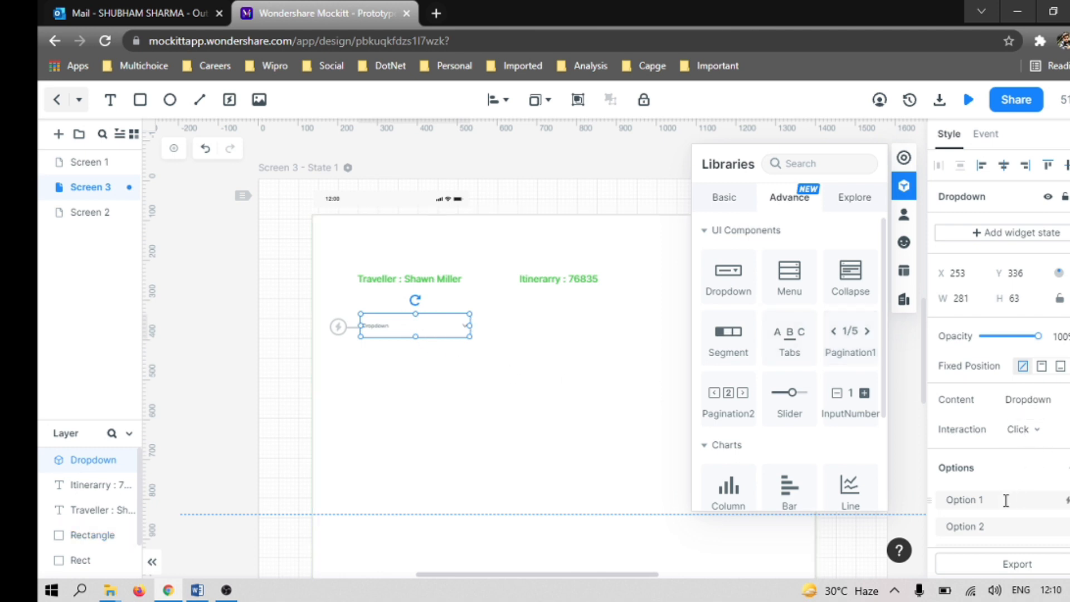
Step: Rename the first option of the dropdown to Hotel
click(990, 502)
scroll(865, 509, down, 1)
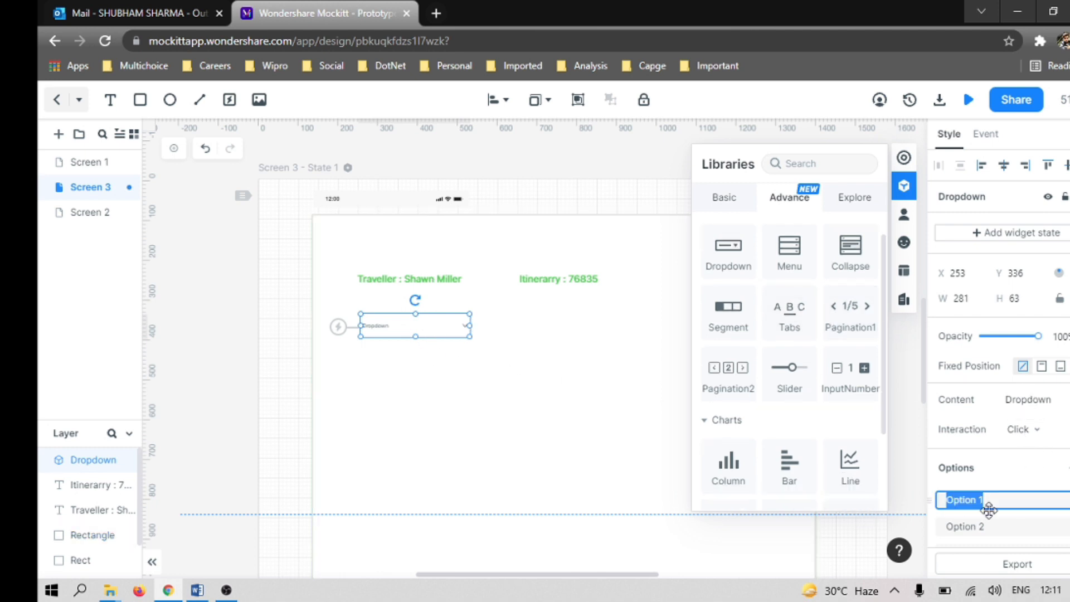
text(Hotel)
Step: Set the dropdown's text size to 24
scroll(1029, 356, down, 5)
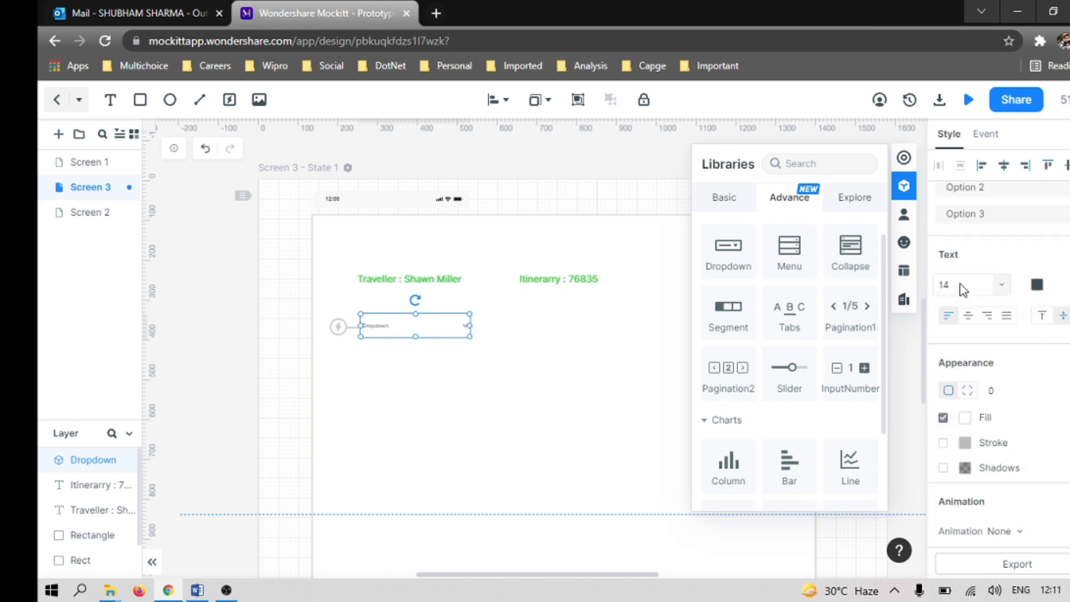
click(1003, 285)
click(963, 353)
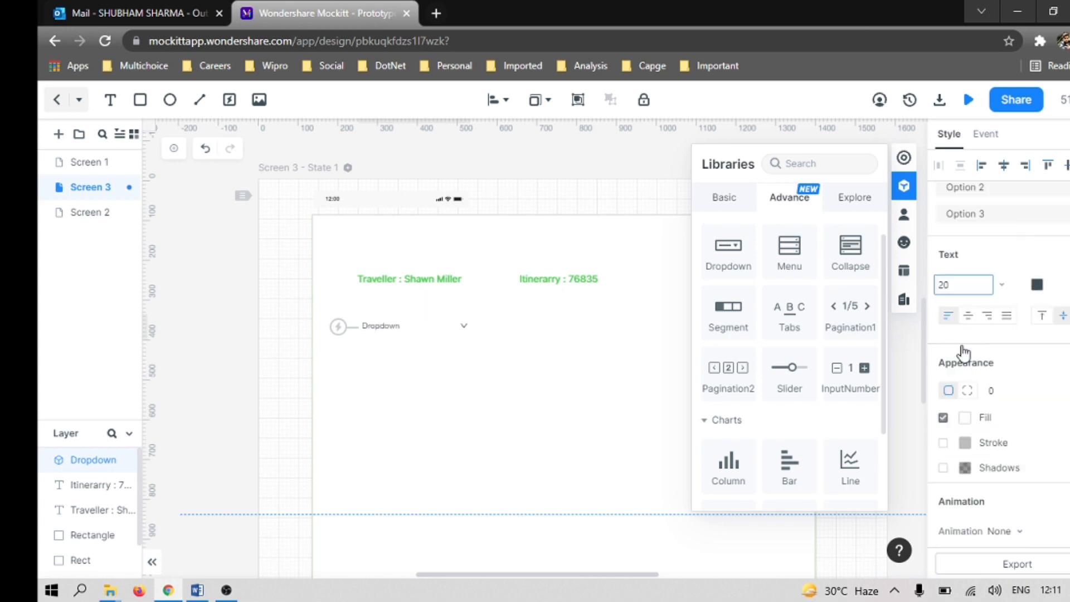
click(964, 285)
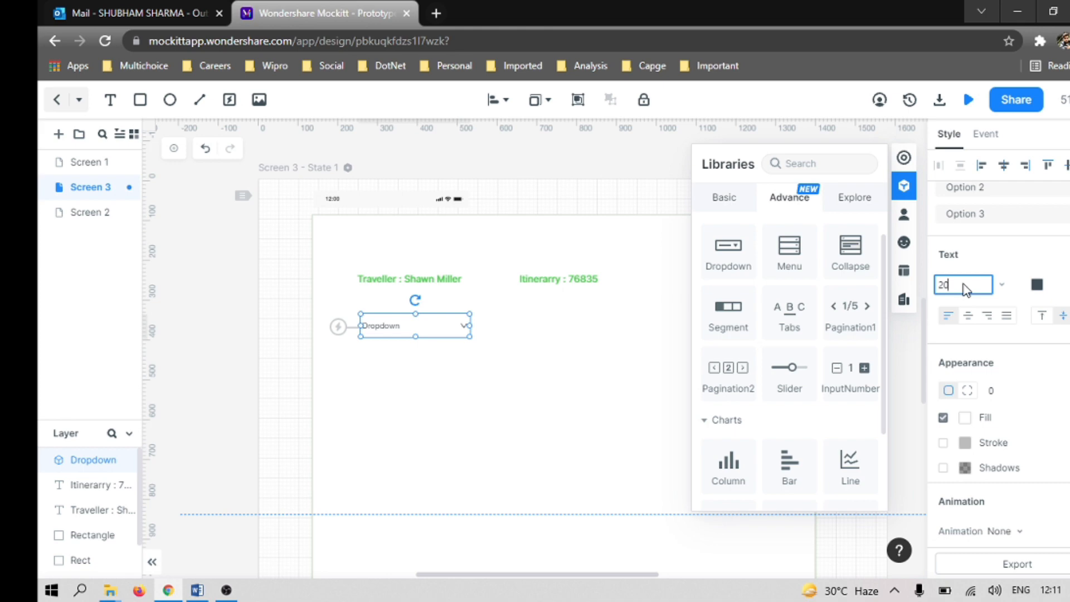
key(Return)
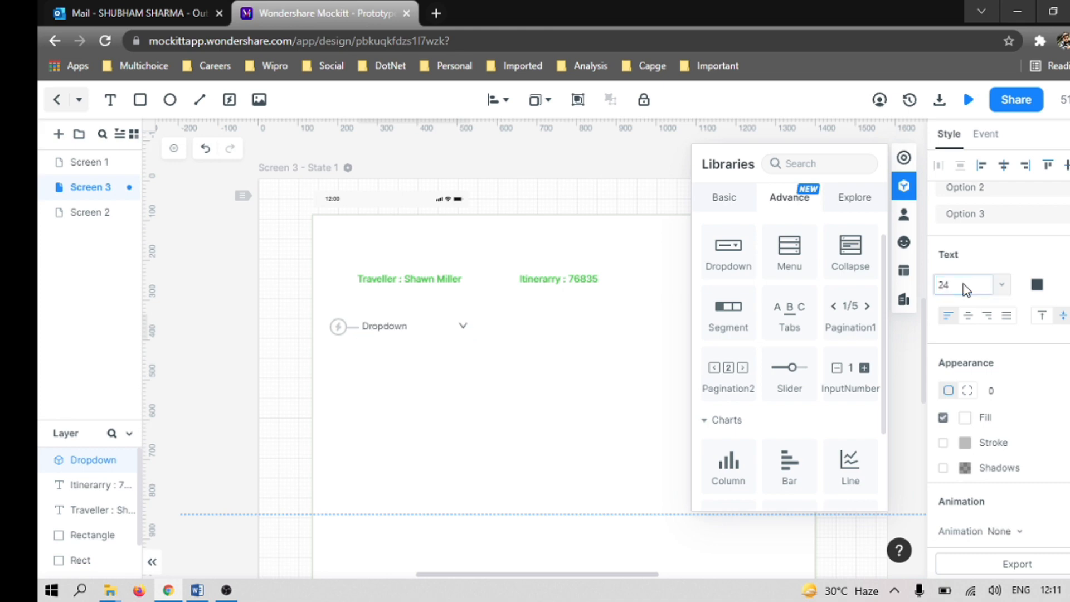
Step: Color the dropdown's text green (RGB 48, 202, 48) and give the dropdown a stroke
click(1037, 285)
click(896, 315)
click(971, 229)
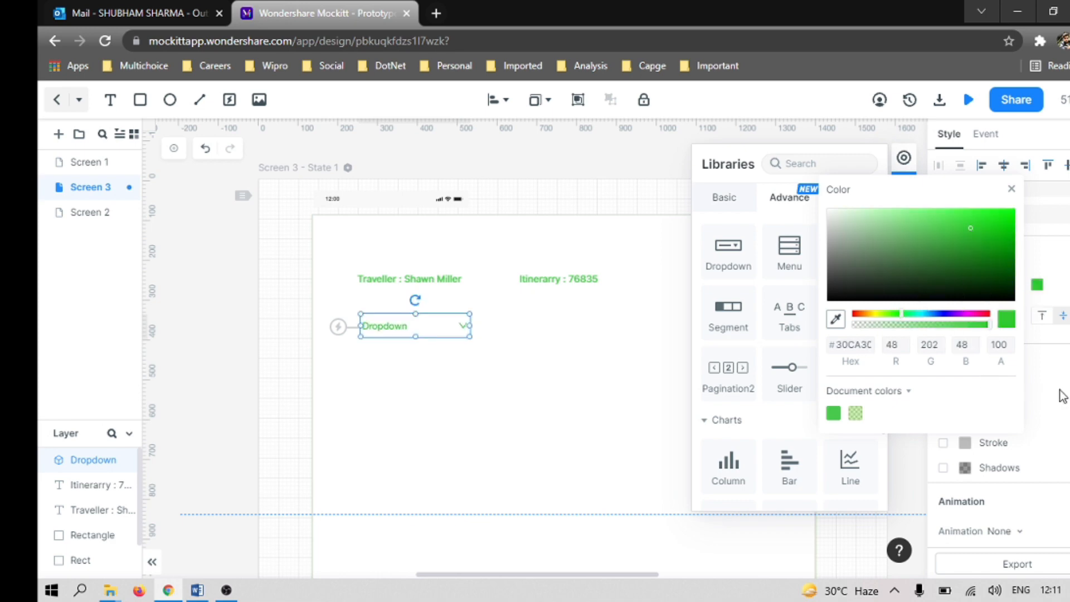
click(1038, 433)
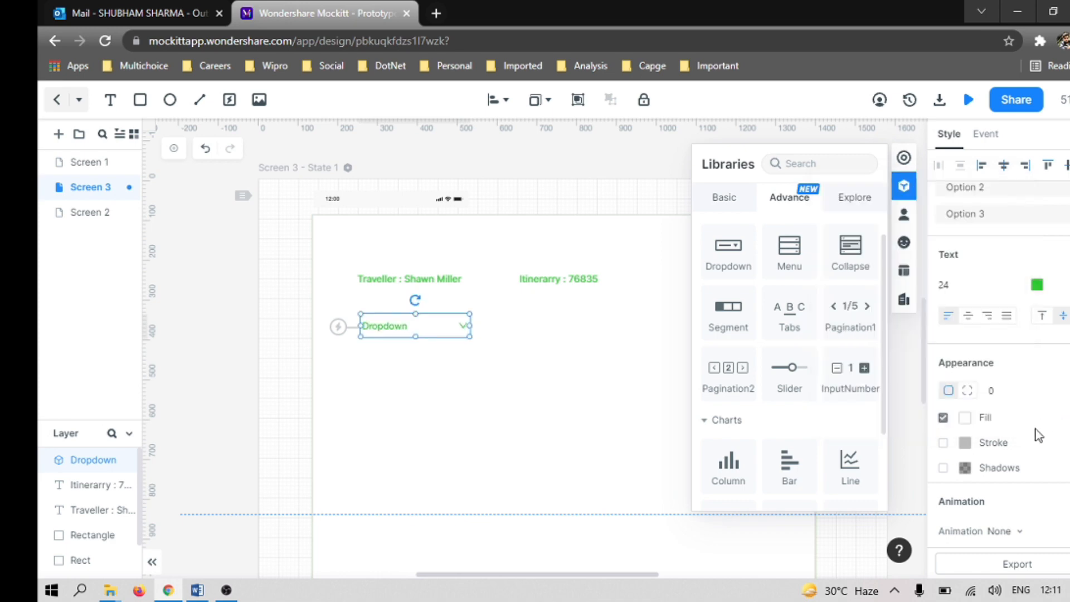
click(943, 443)
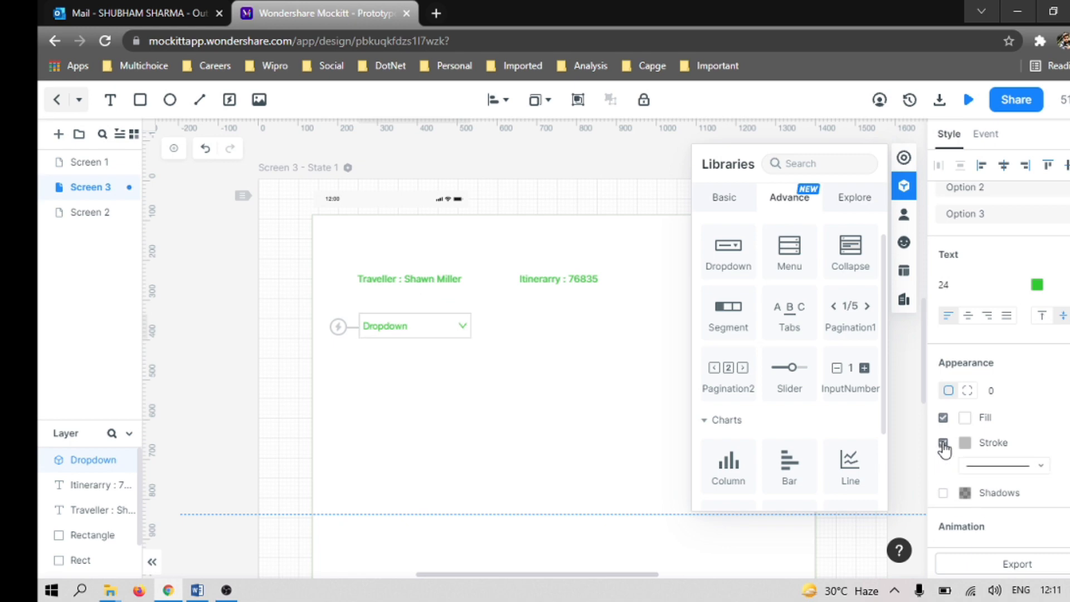
click(561, 375)
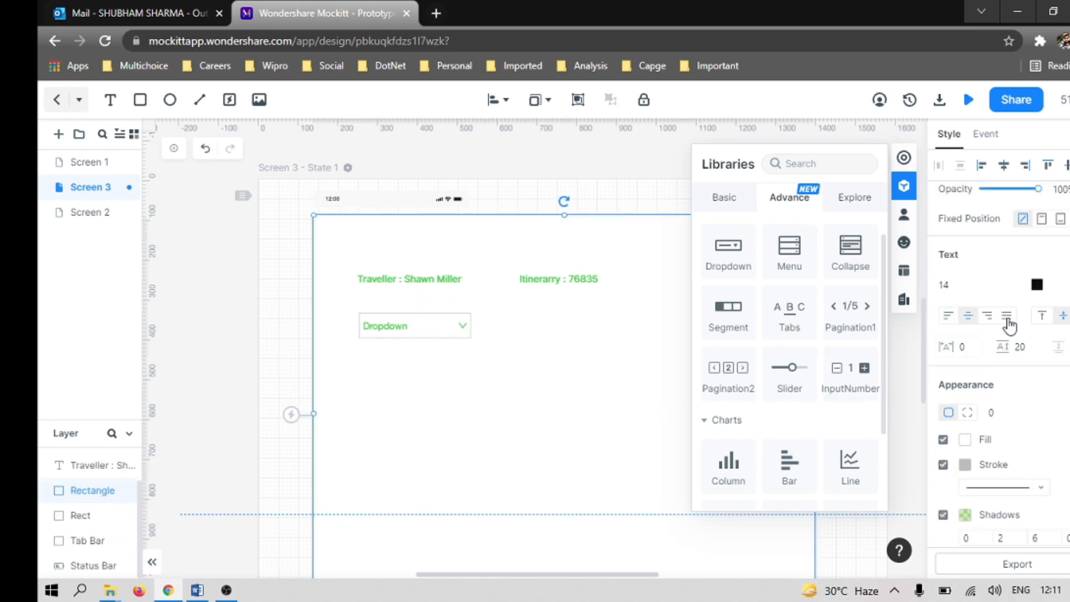
Step: Rename the dropdown component itself as Violation Type
click(414, 329)
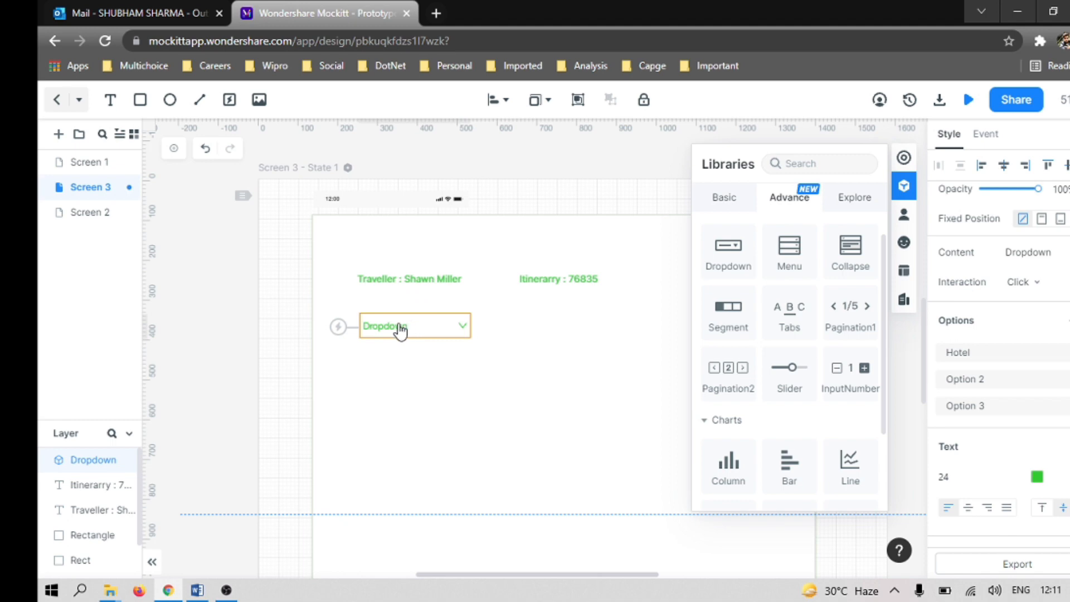
click(400, 330)
click(401, 331)
scroll(998, 277, up, 3)
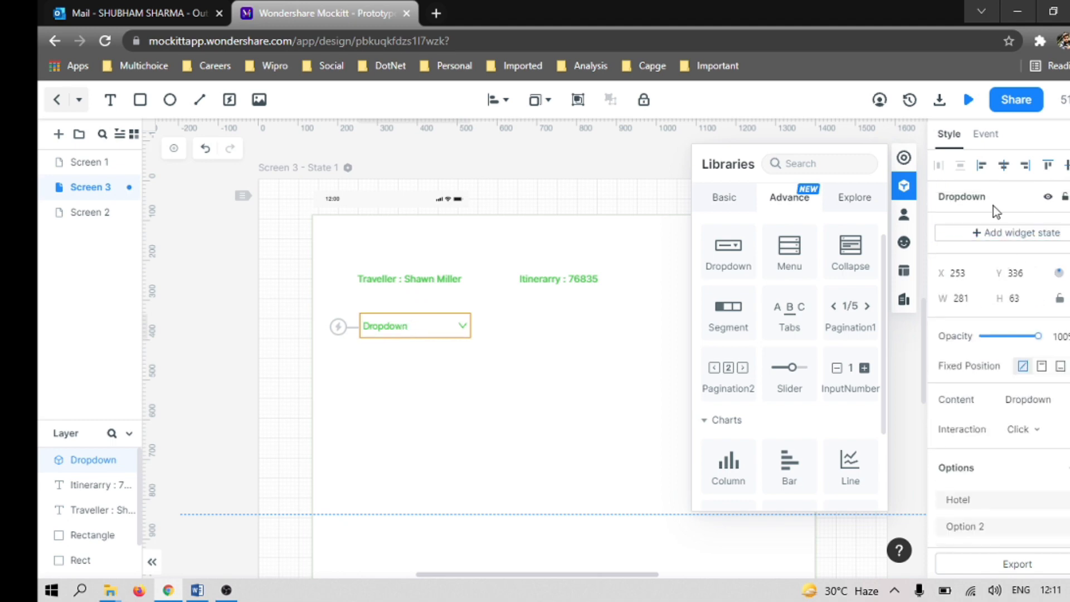
double_click(970, 195)
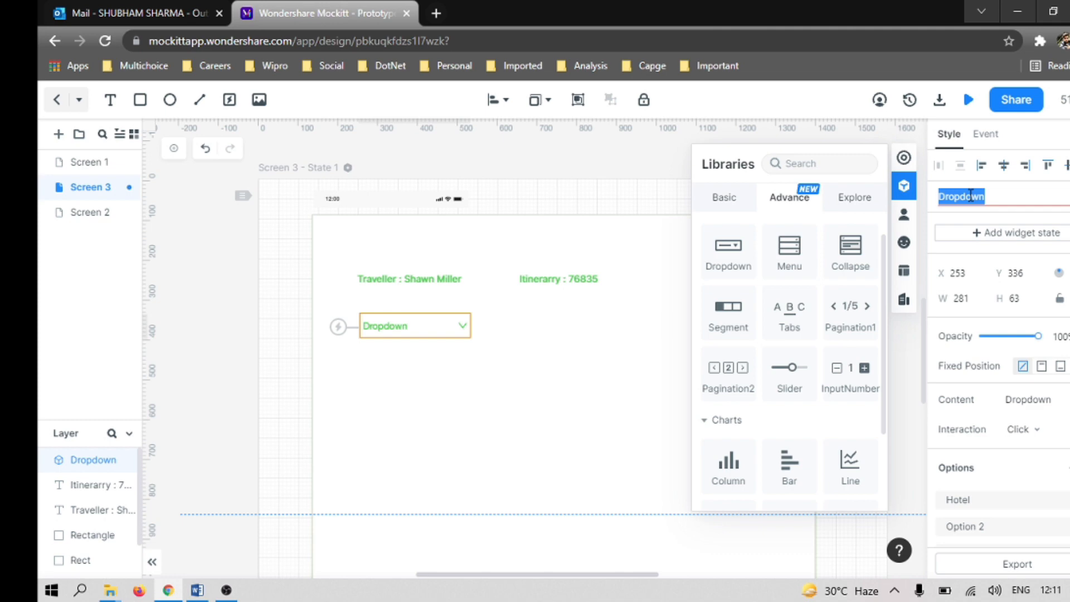
text(Violation Type)
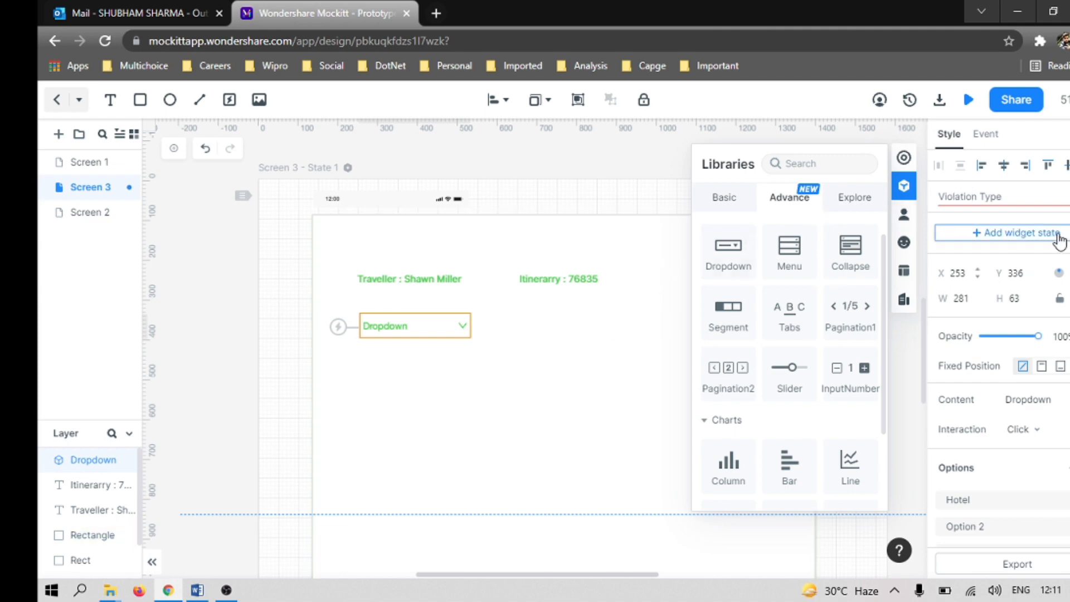
key(Return)
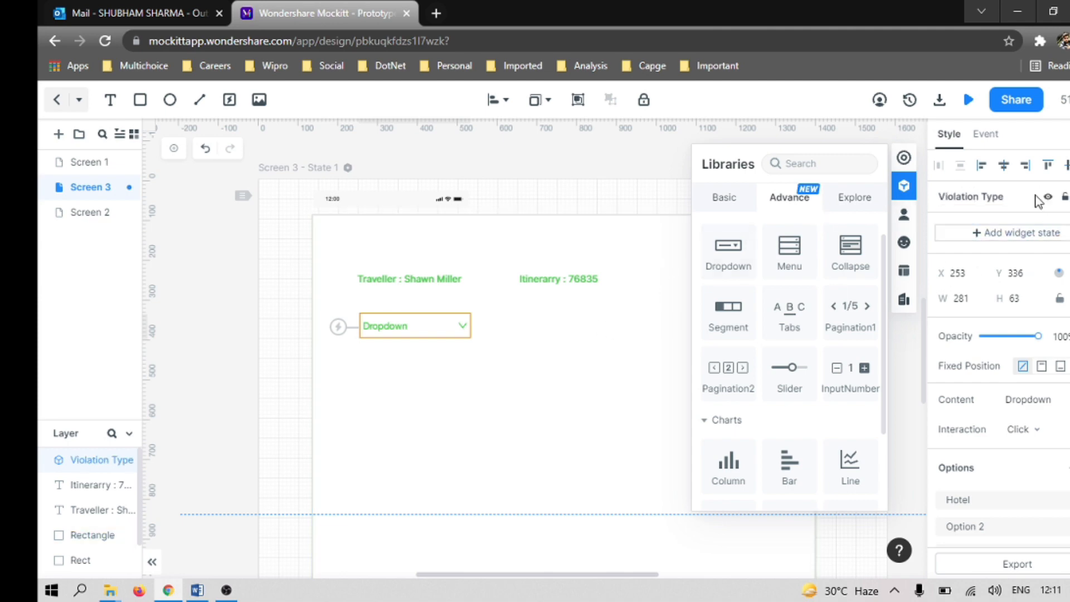
click(503, 383)
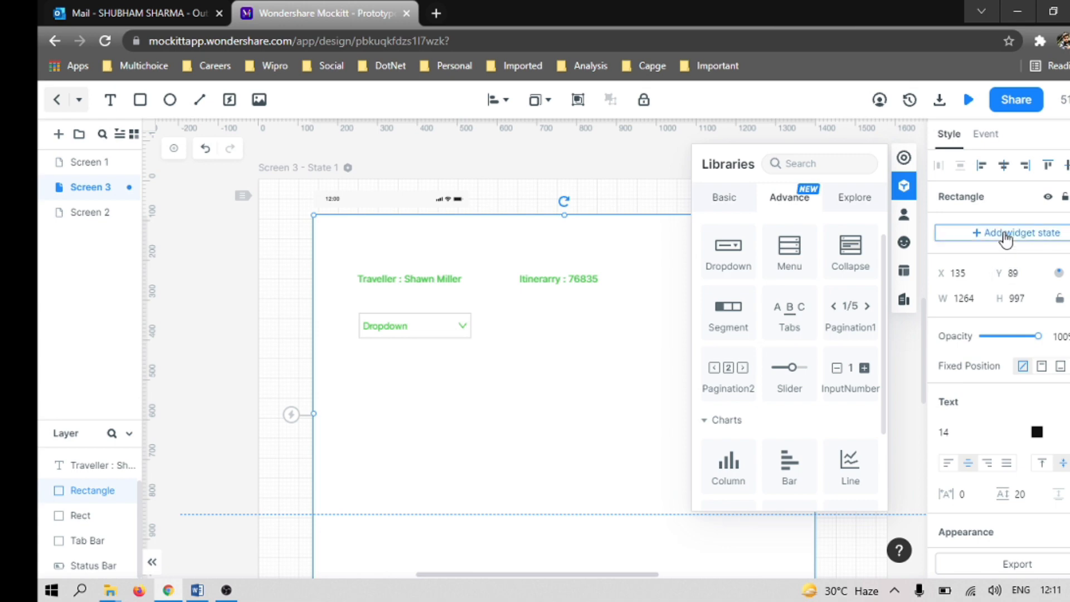
Step: Change the dropdown's displayed content to "Violation Type"
click(392, 329)
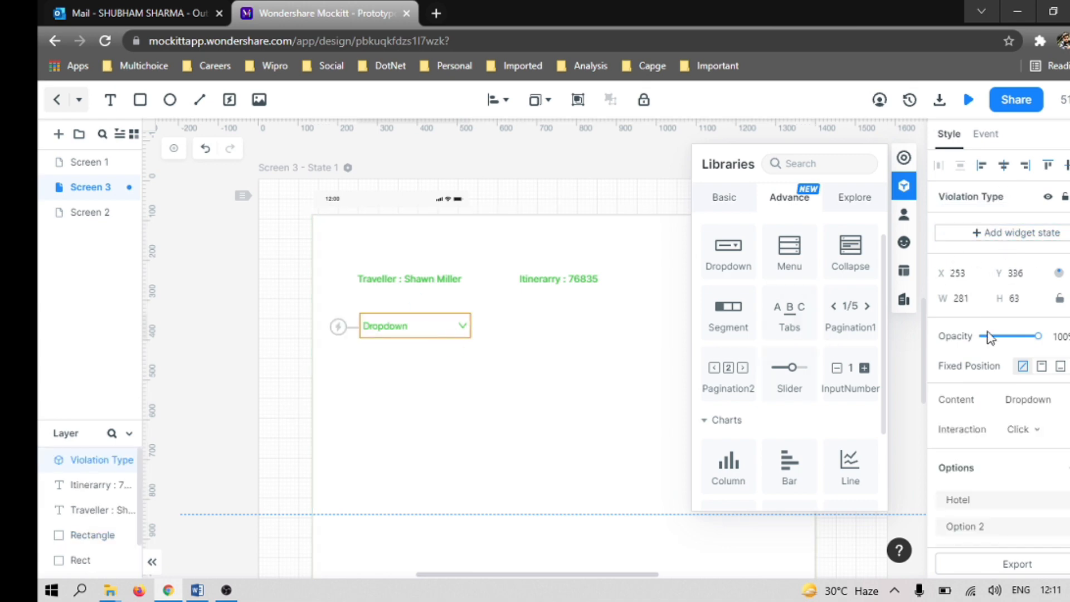
scroll(991, 393, down, 8)
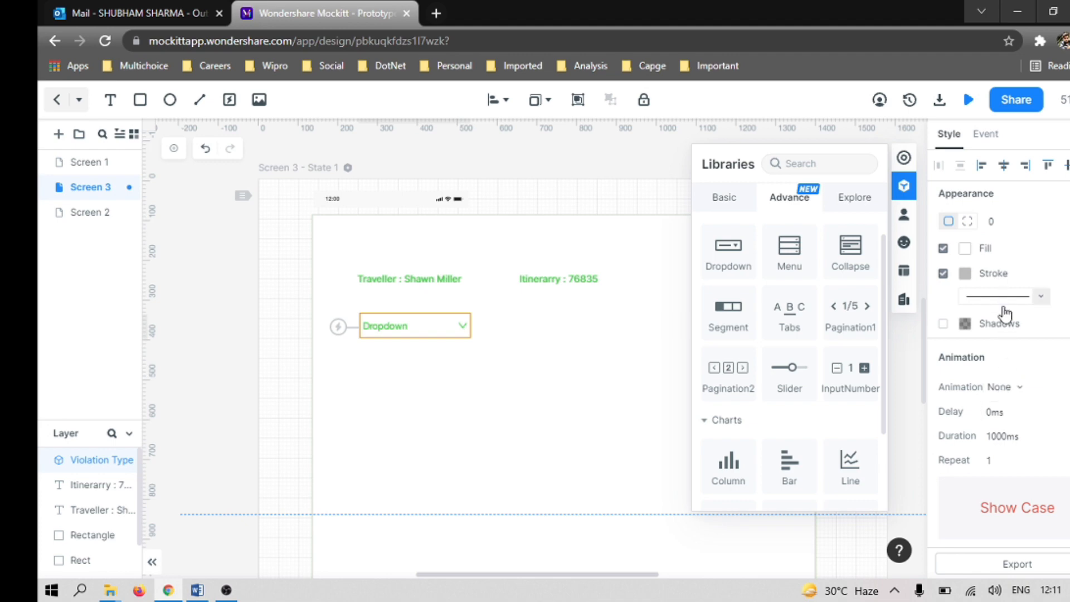
scroll(998, 237, up, 6)
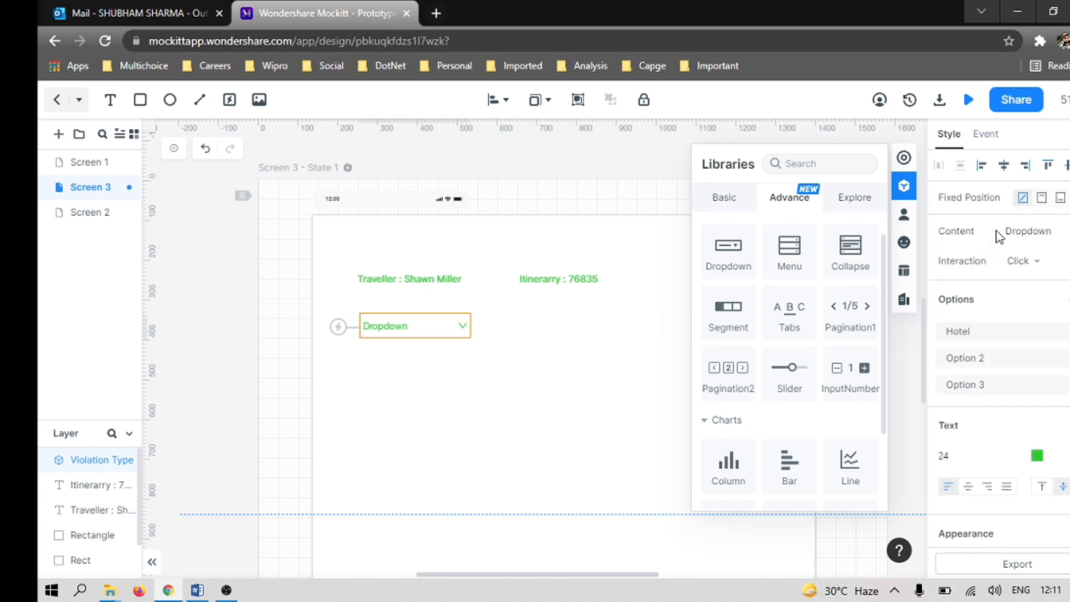
double_click(1028, 231)
text(Violation Type)
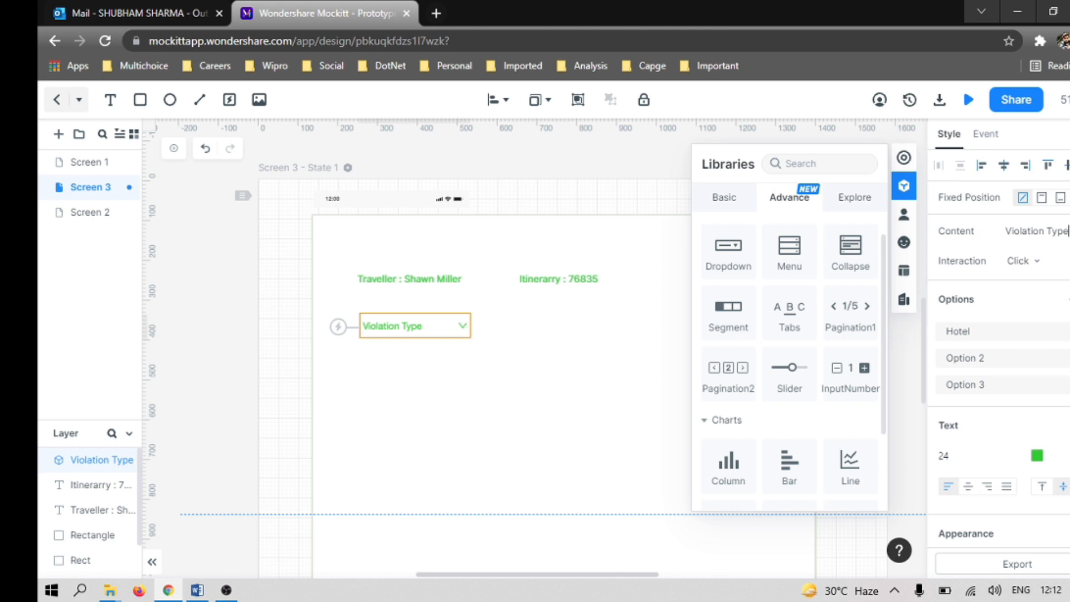
click(617, 401)
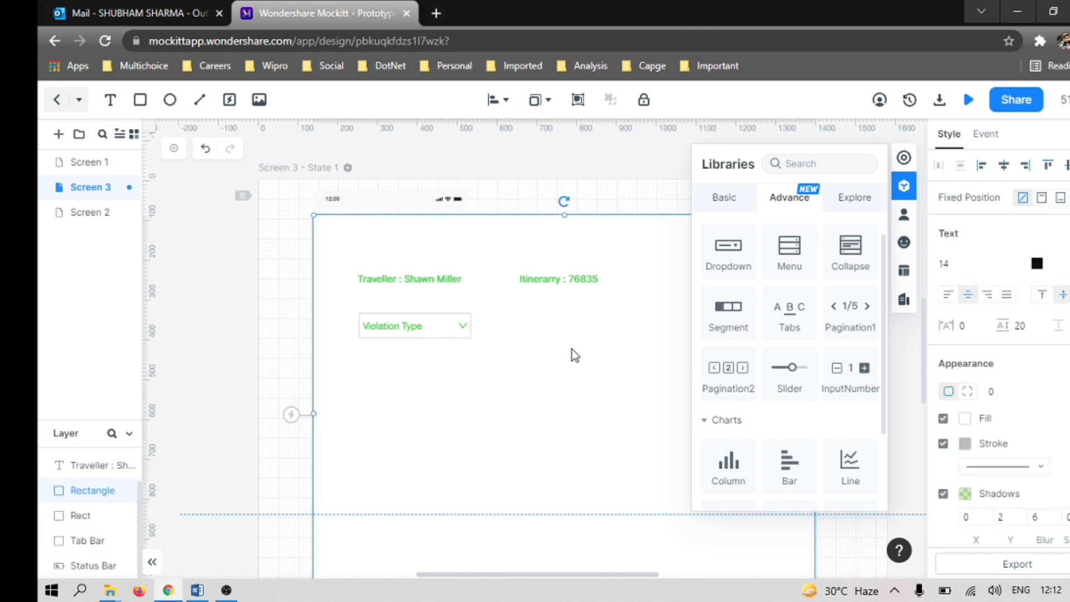
Step: Check the header row of the Word wireframe and look through the basic and advanced widgets for a suitable component
key(alt+Tab)
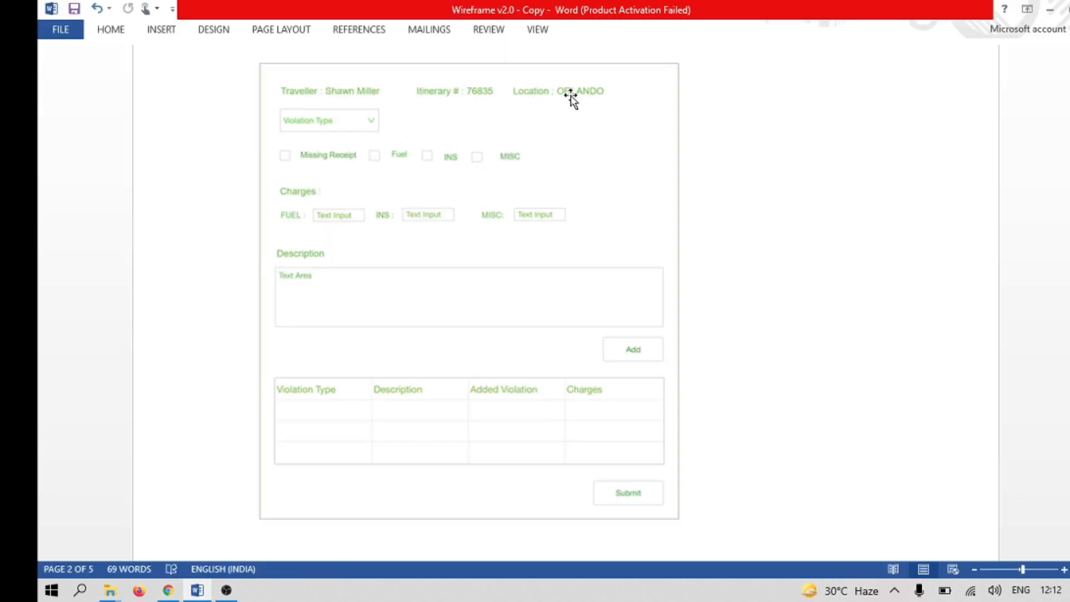
key(alt+Tab)
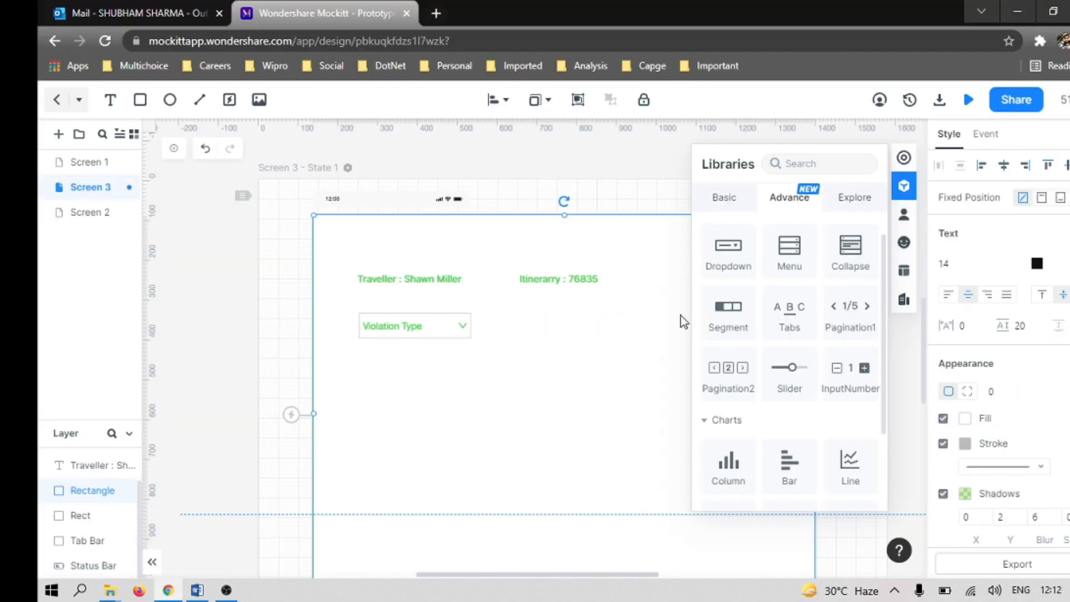
click(722, 198)
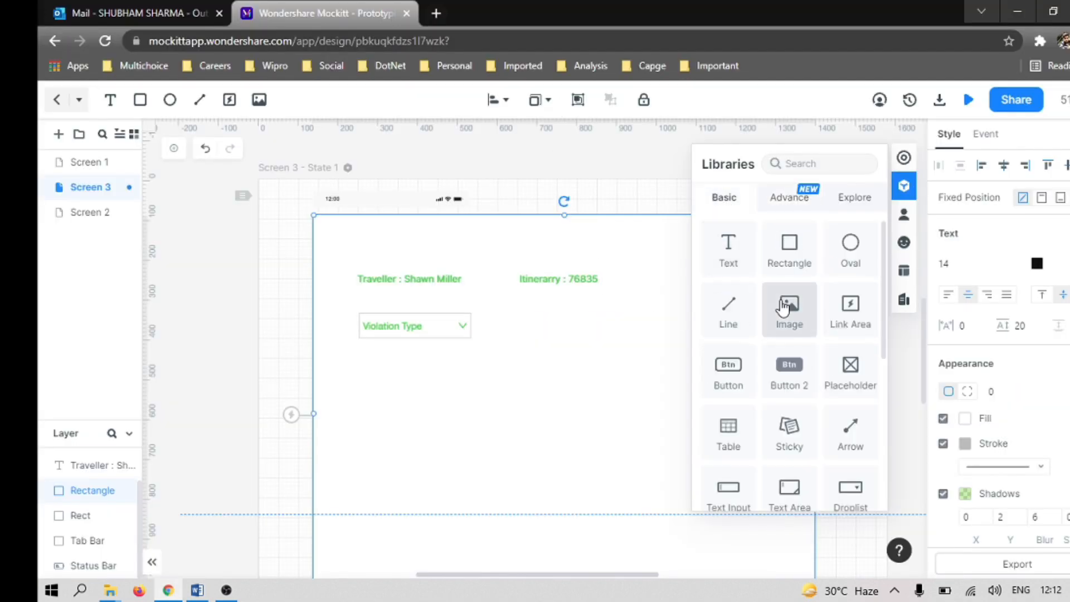
scroll(803, 310, down, 5)
scroll(795, 335, up, 4)
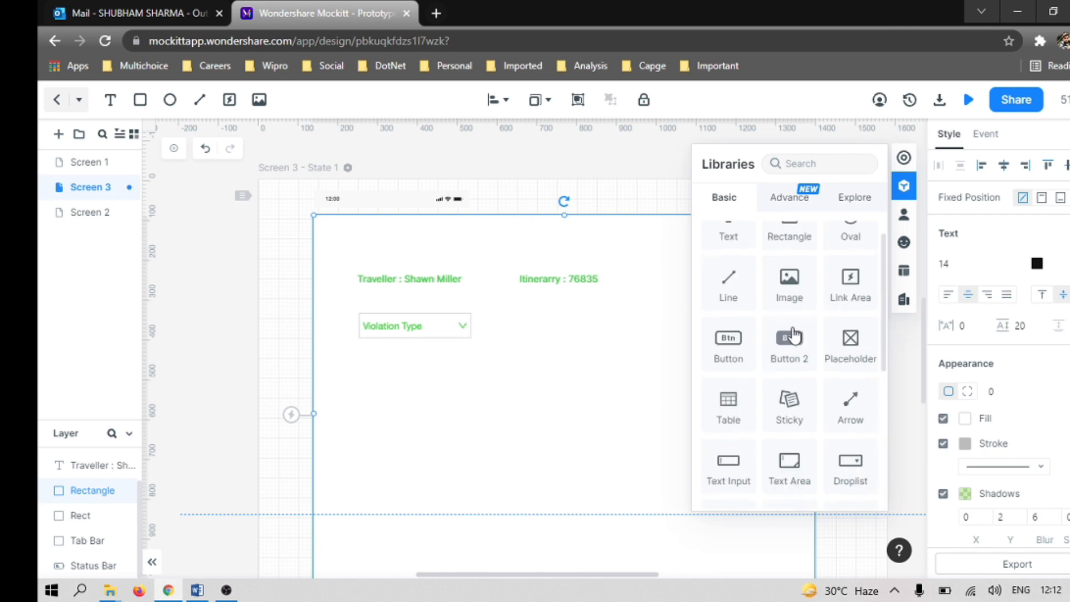
scroll(797, 416, down, 5)
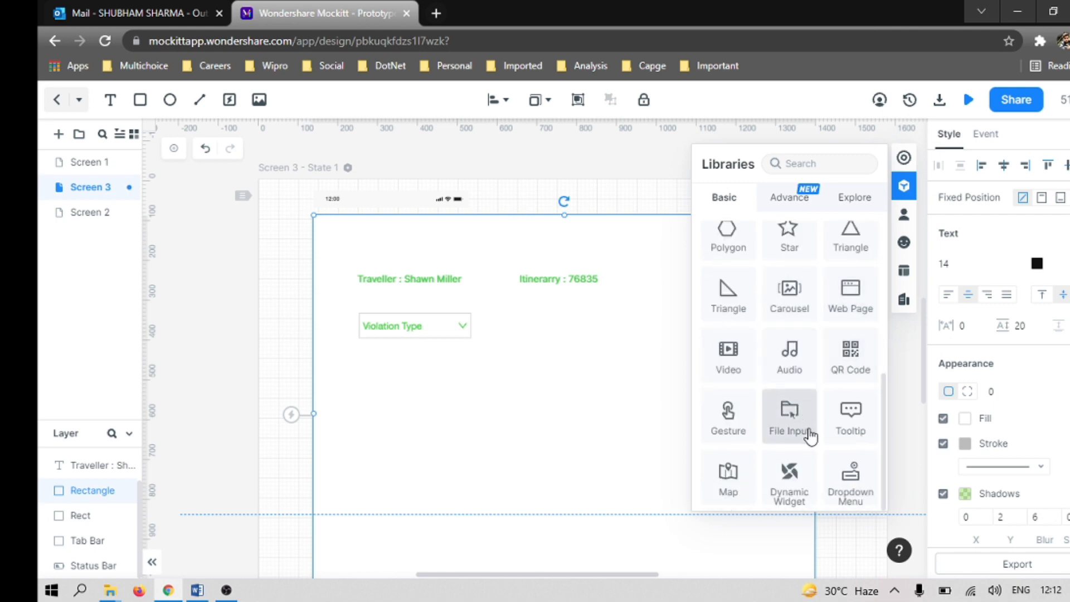
scroll(816, 463, up, 5)
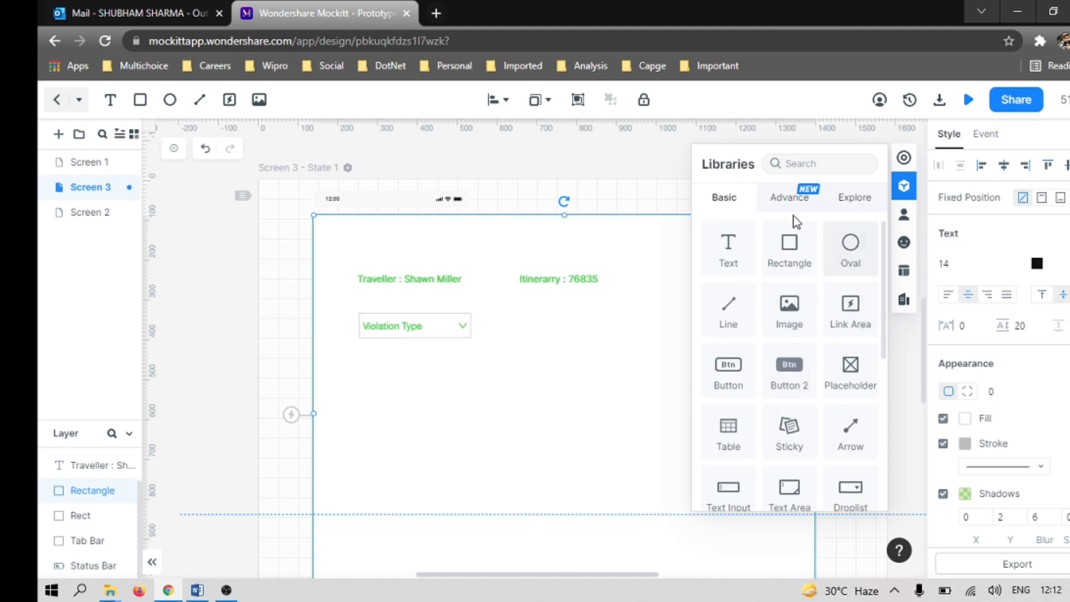
click(779, 204)
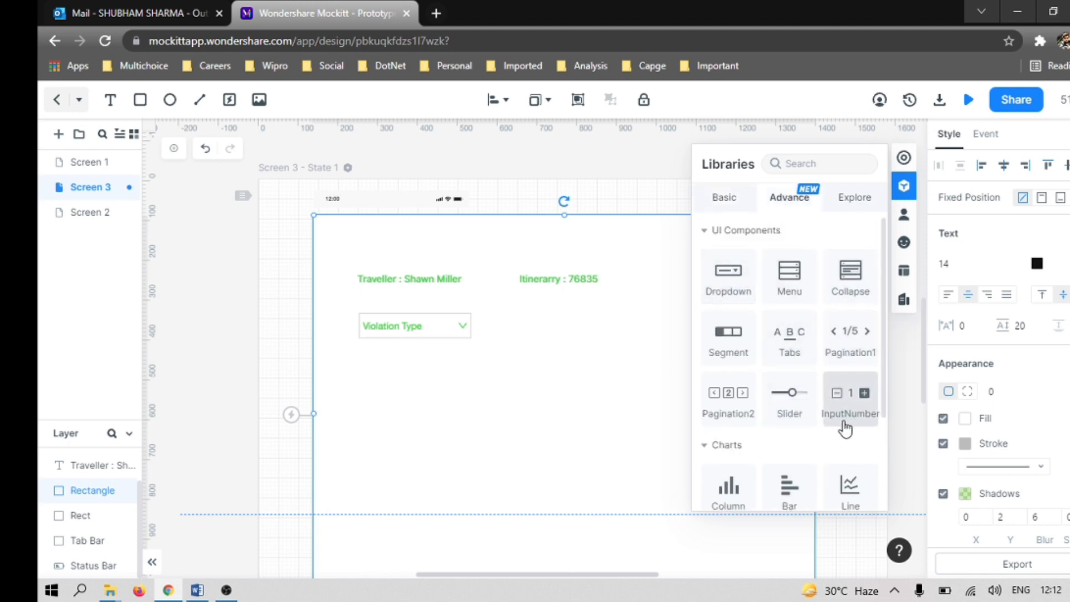
scroll(843, 427, down, 3)
scroll(797, 301, up, 3)
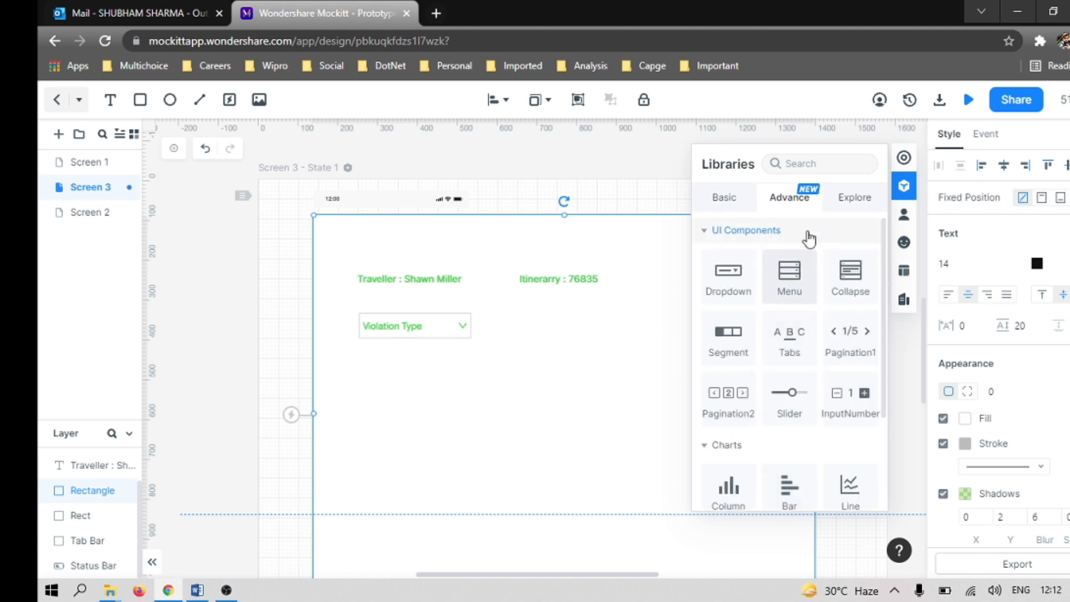
Step: Add a basic Rectangle in line with the Violation Type dropdown at about X 836, Y 336, sized about 198 by 63, and hide the libraries
click(725, 197)
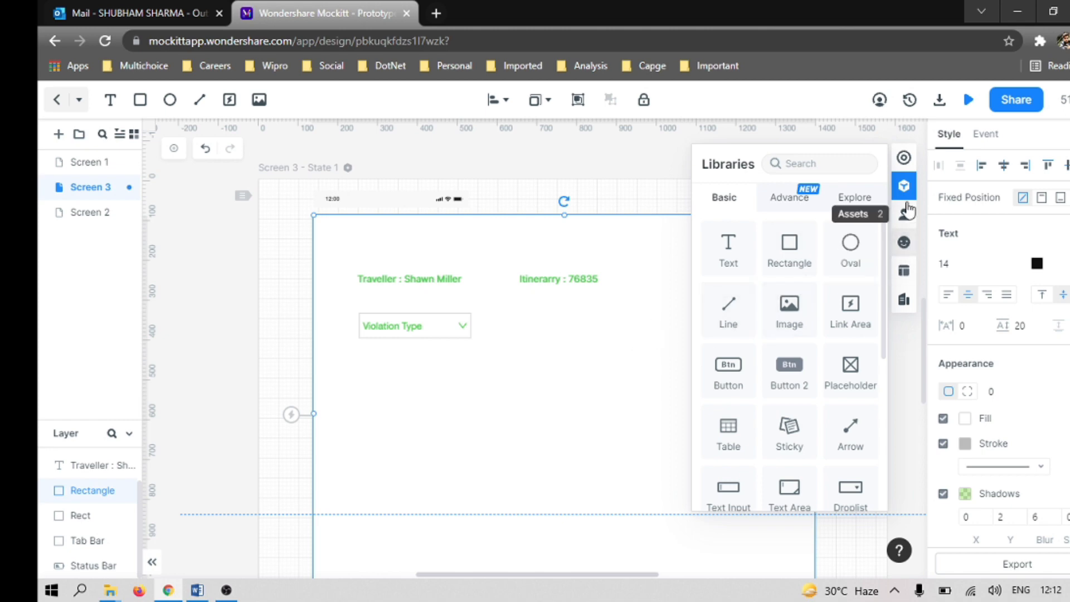
drag(805, 273, 601, 334)
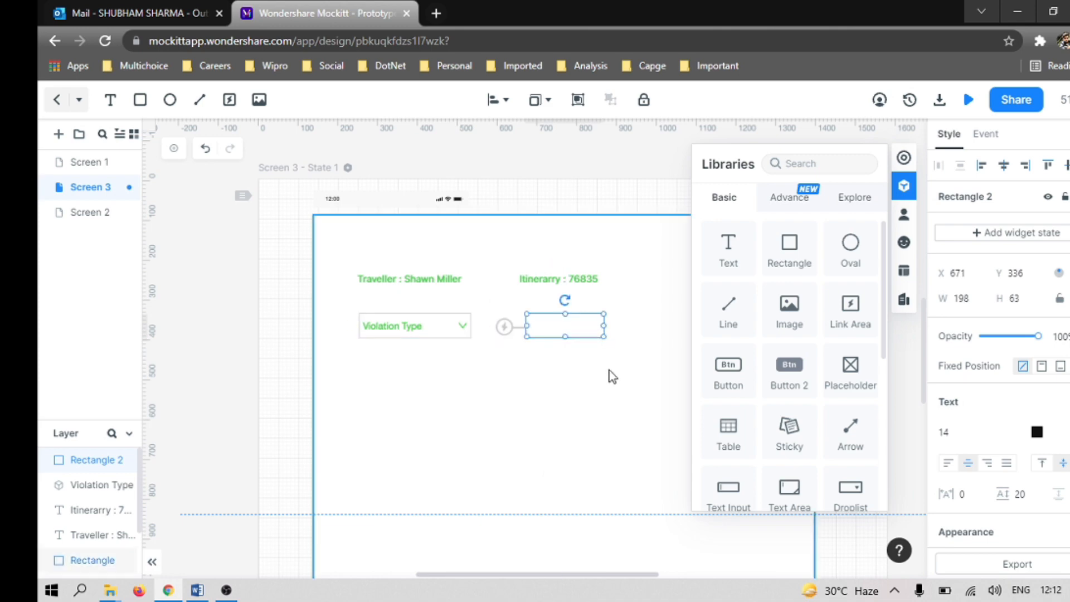
click(905, 189)
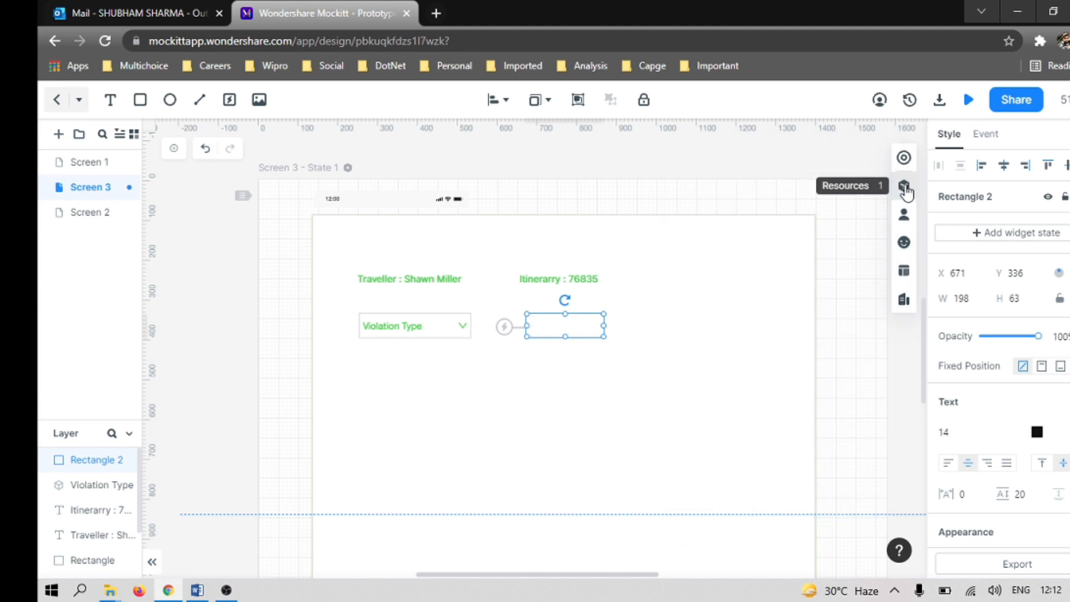
drag(566, 334, 632, 334)
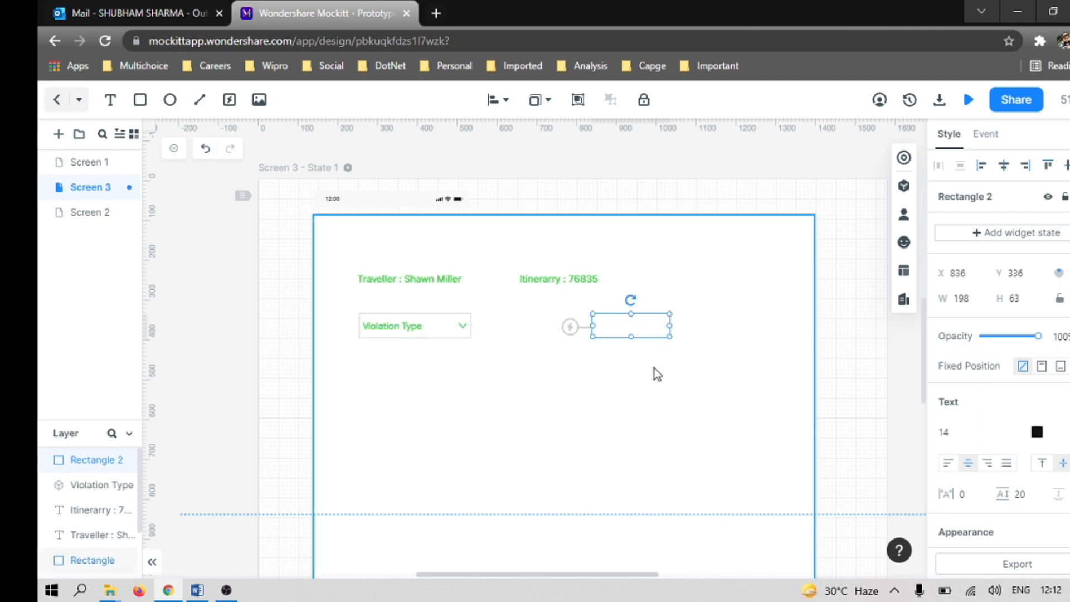
click(657, 373)
Step: Duplicate the green itinerary label on Screen 3
click(569, 283)
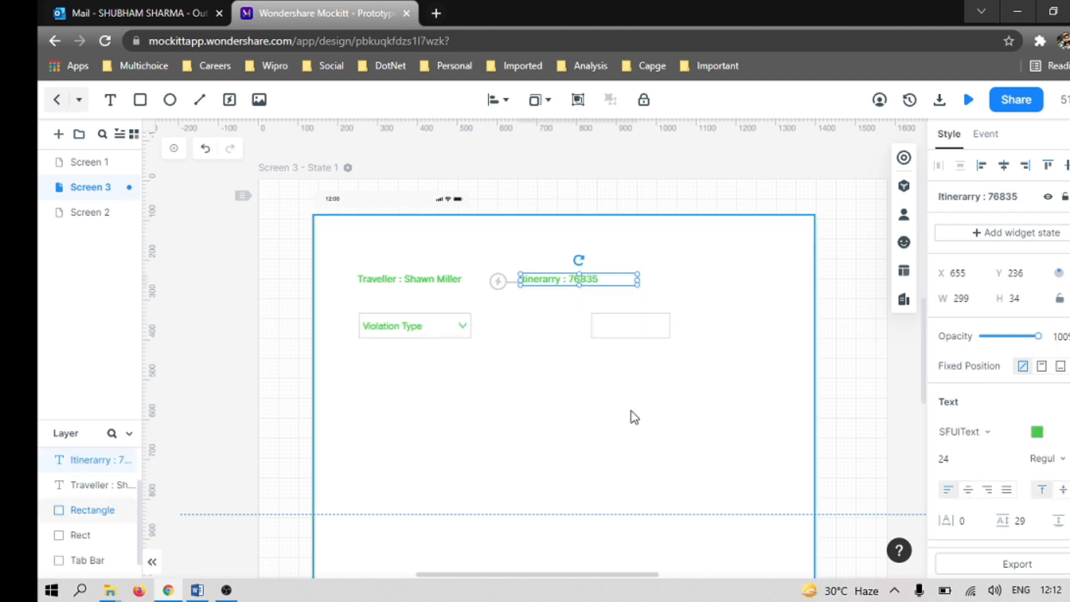
click(624, 399)
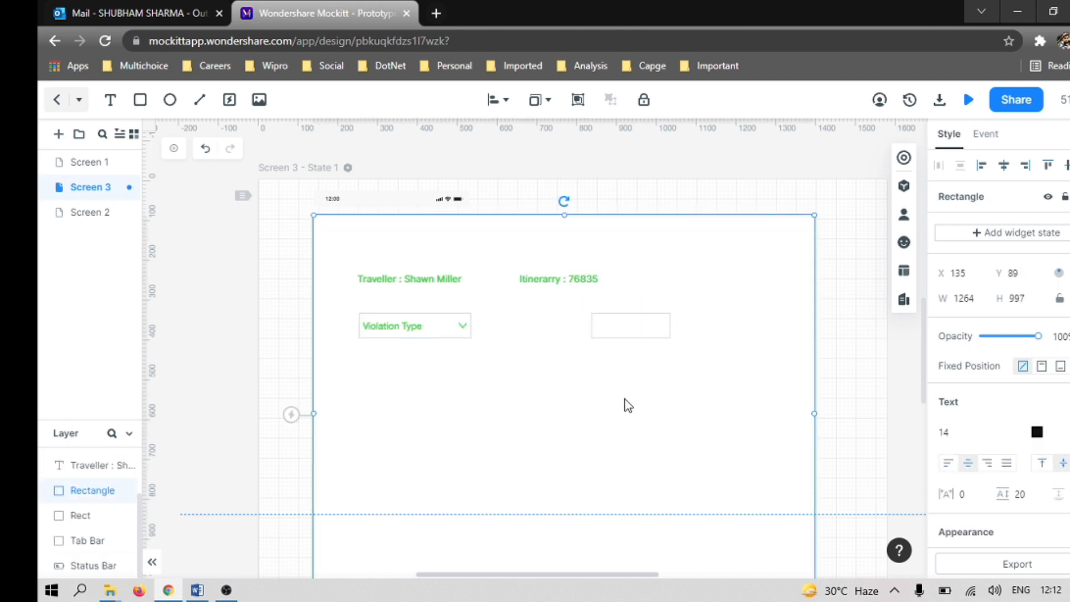
key(ctrl+v)
scroll(624, 397, down, 3)
scroll(623, 385, up, 8)
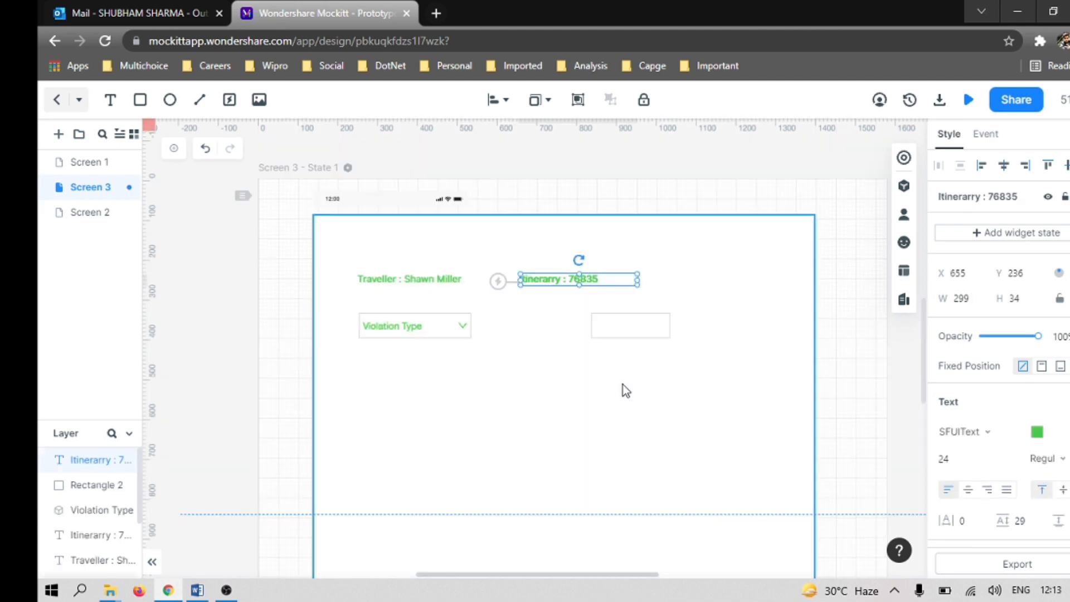
Step: Change the duplicated label's text to "Location:" and place it directly beneath the itinerary label, in line with the Violation Type dropdown
scroll(623, 385, down, 8)
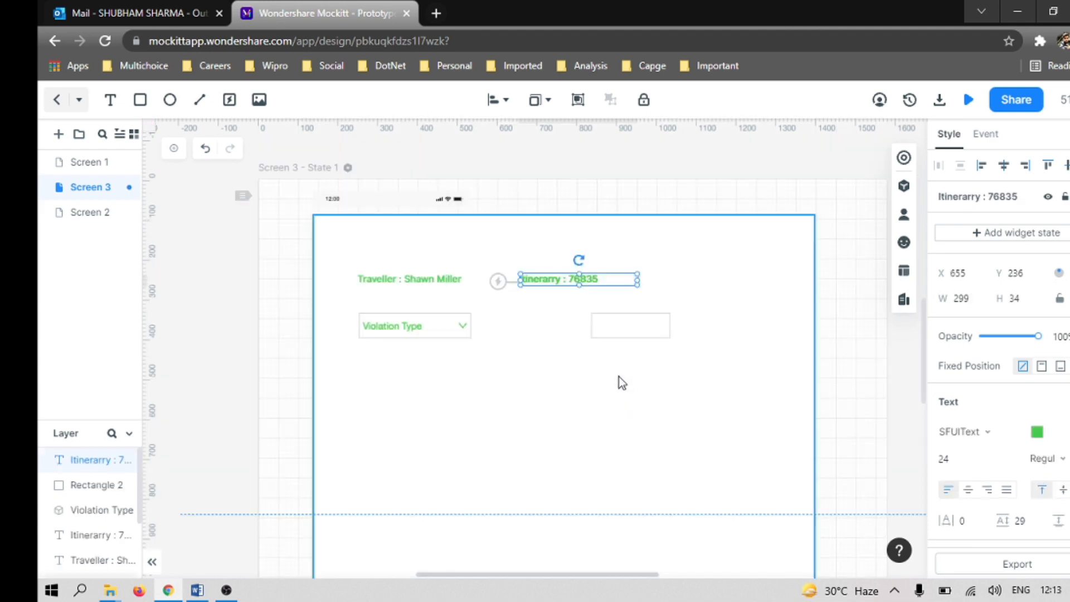
click(580, 295)
drag(580, 295, 544, 334)
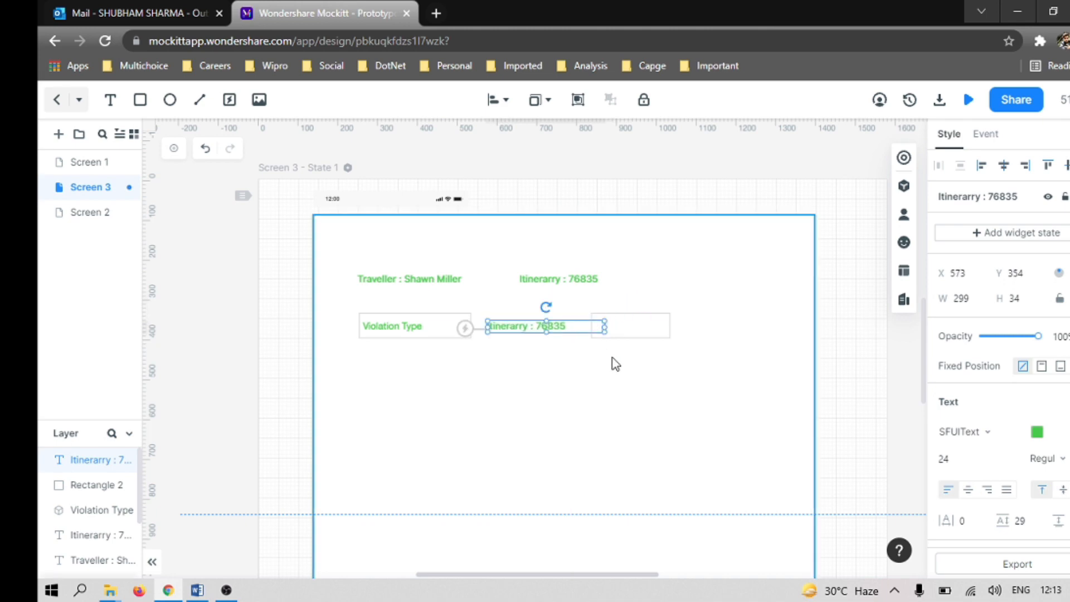
double_click(560, 329)
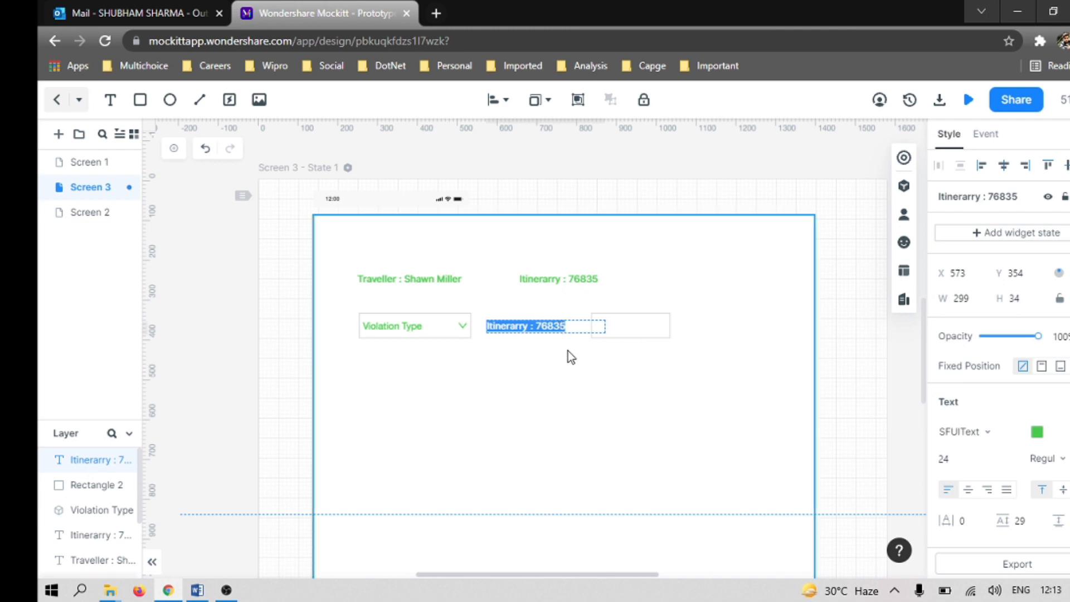
text(Location:)
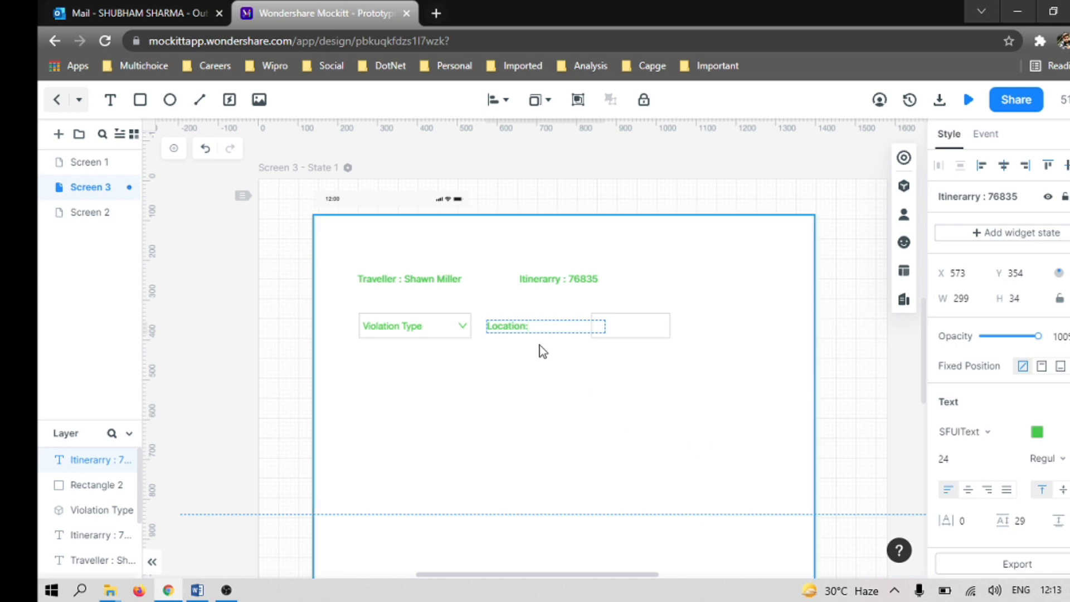
click(525, 353)
drag(527, 330, 547, 322)
click(604, 363)
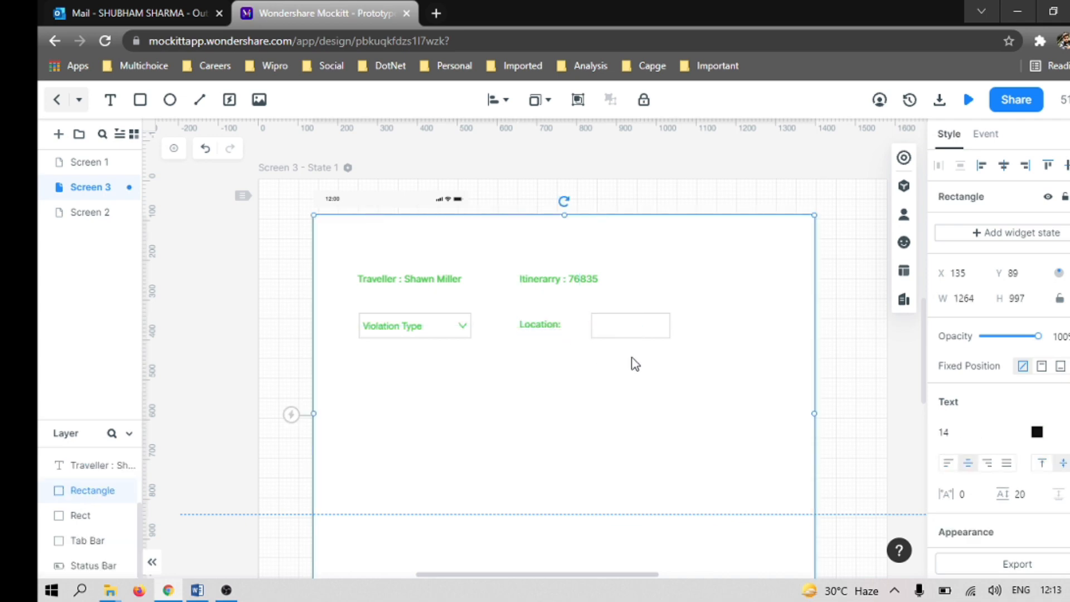
Step: Move the small empty rectangle right beside the Location label and reduce its height so it looks like a single-line input
drag(650, 333, 623, 330)
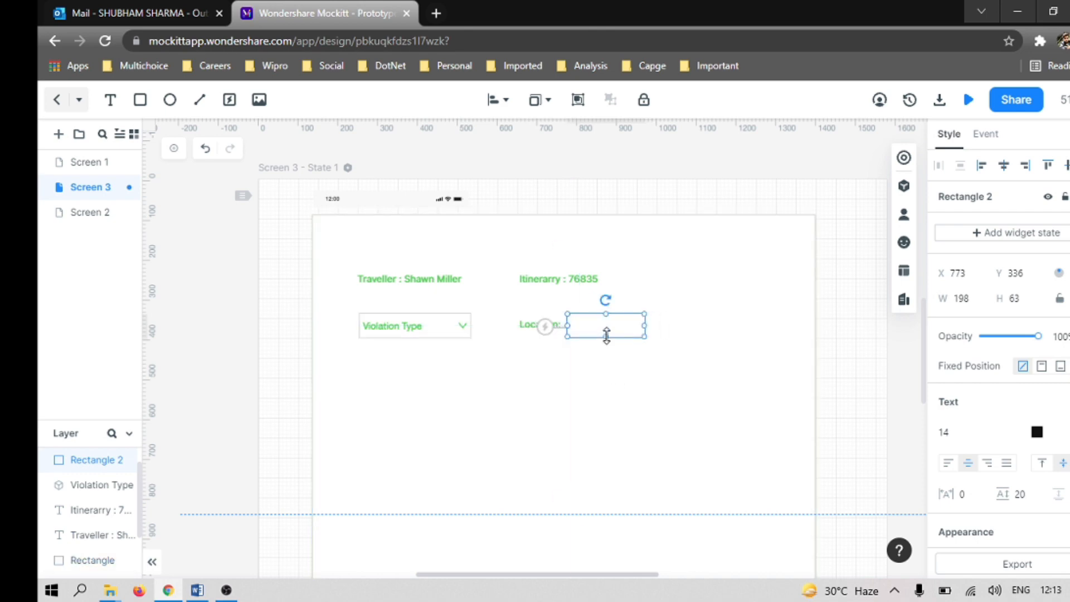
drag(607, 335, 609, 334)
click(617, 393)
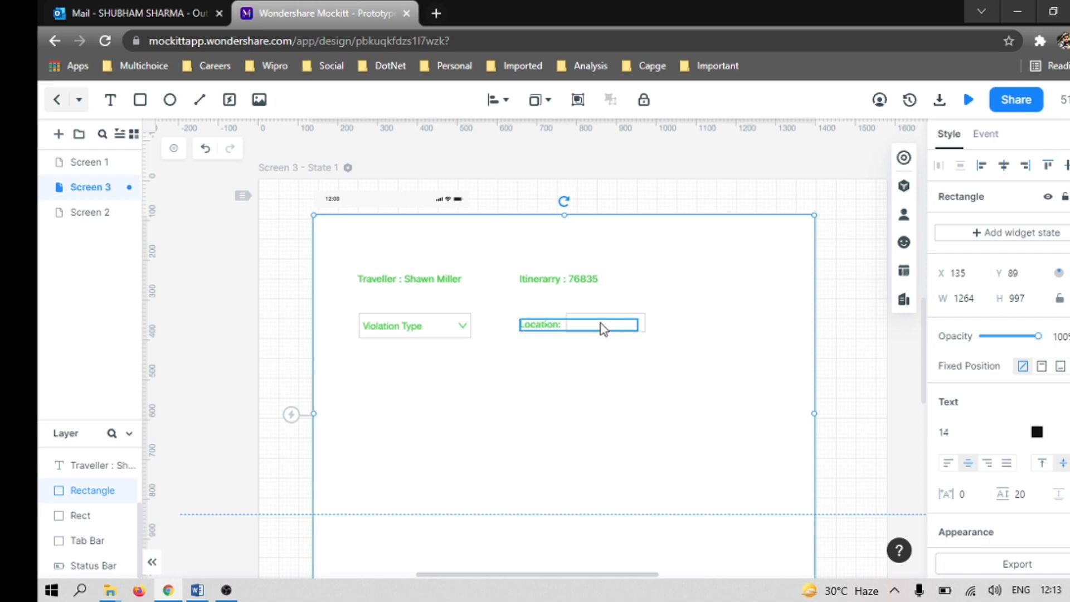
click(642, 326)
drag(641, 323, 648, 333)
click(708, 470)
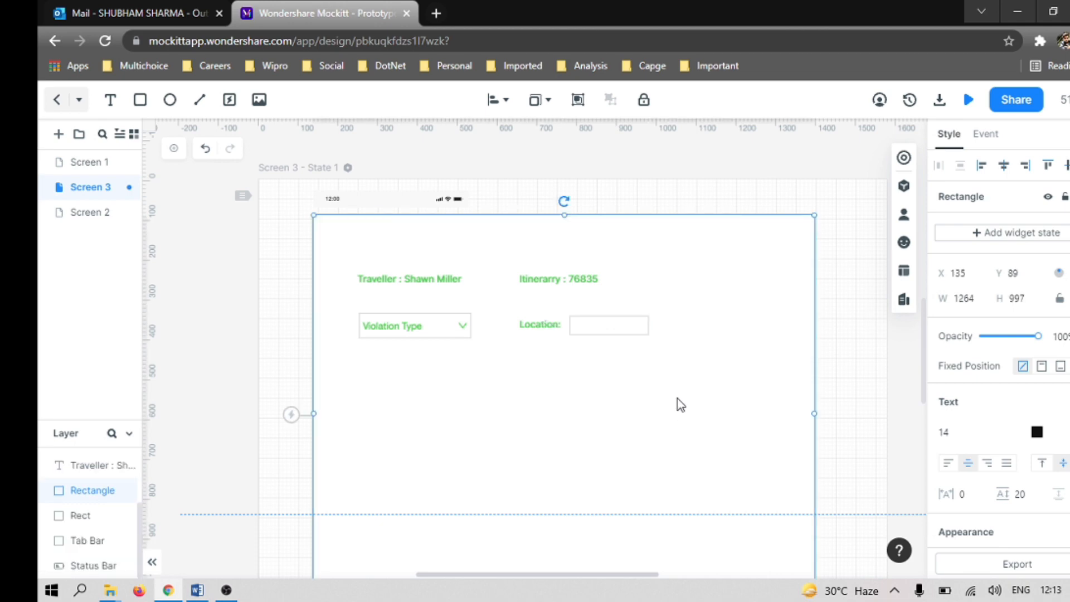
Step: Check the checkbox row of the Word wireframe and look through the Basic, Advance and Explore libraries for a suitable component
key(alt+Tab)
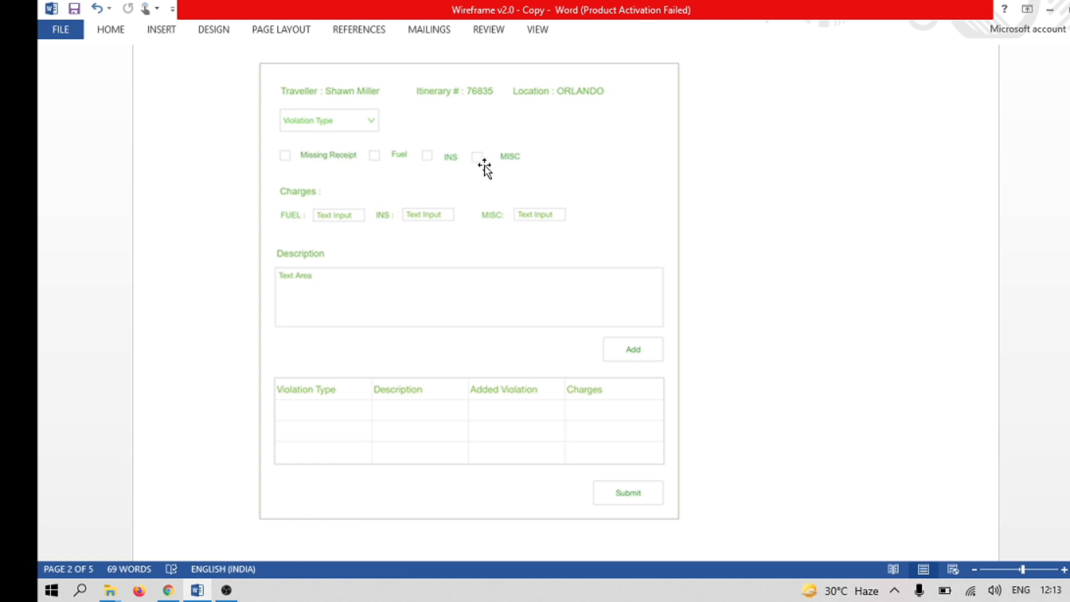
key(alt+Tab)
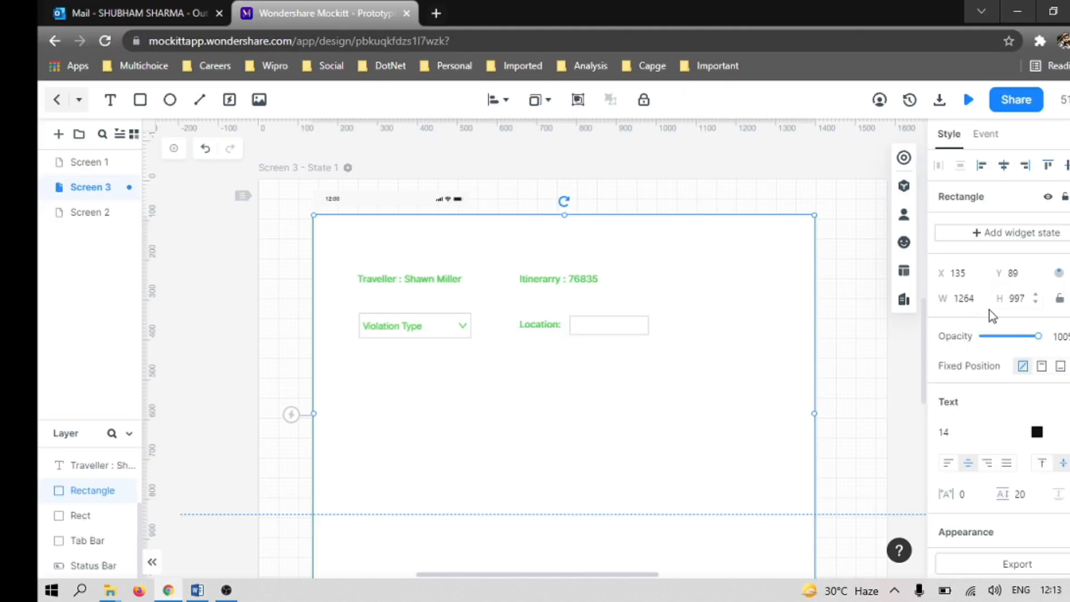
click(904, 186)
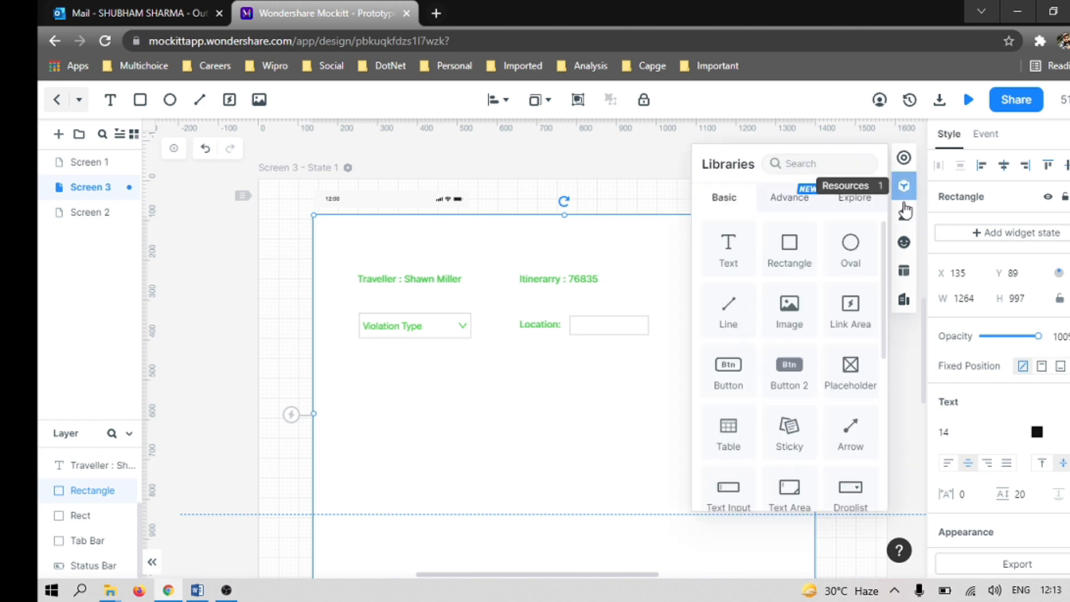
scroll(802, 388, down, 5)
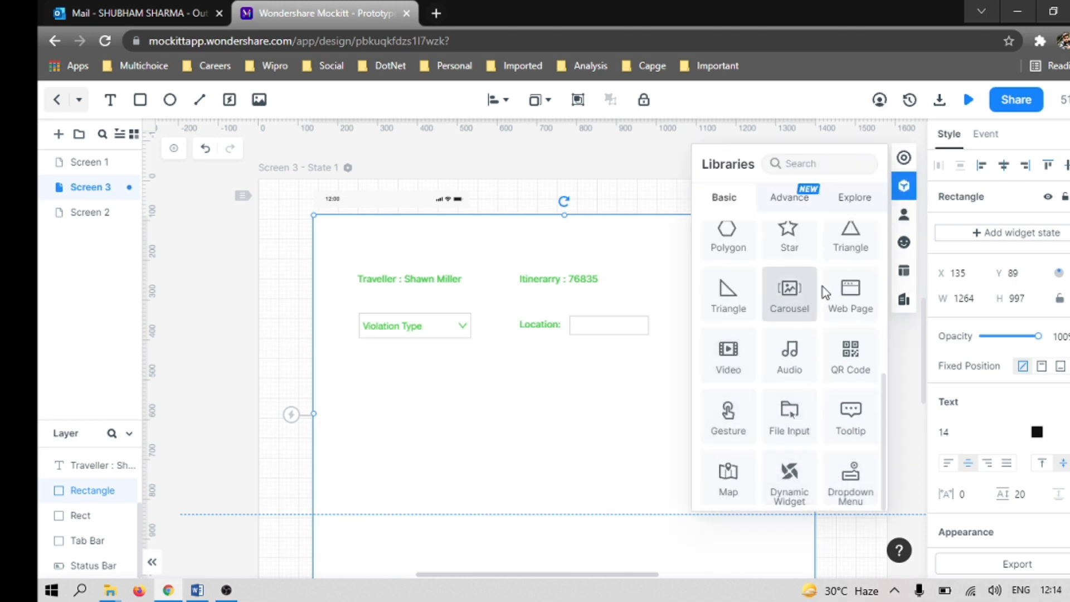
scroll(830, 287, up, 5)
click(781, 198)
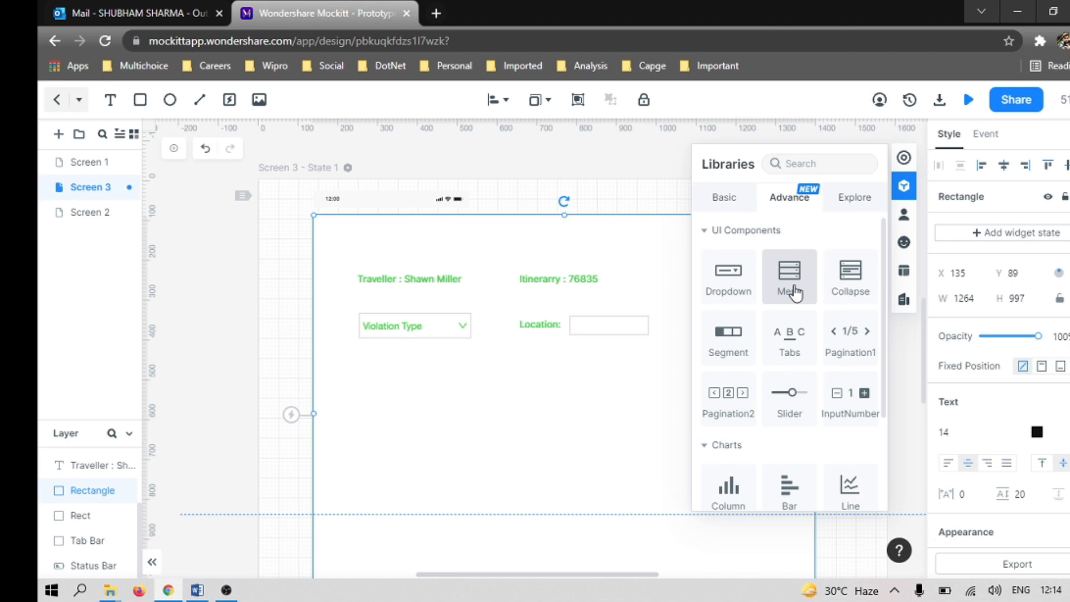
scroll(792, 446, down, 3)
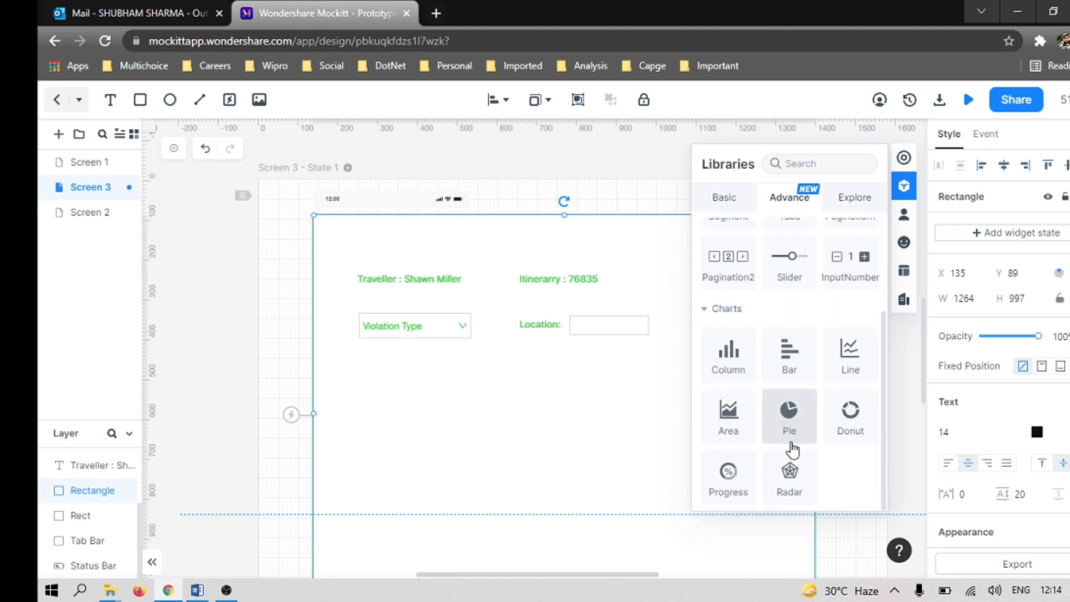
scroll(788, 446, up, 3)
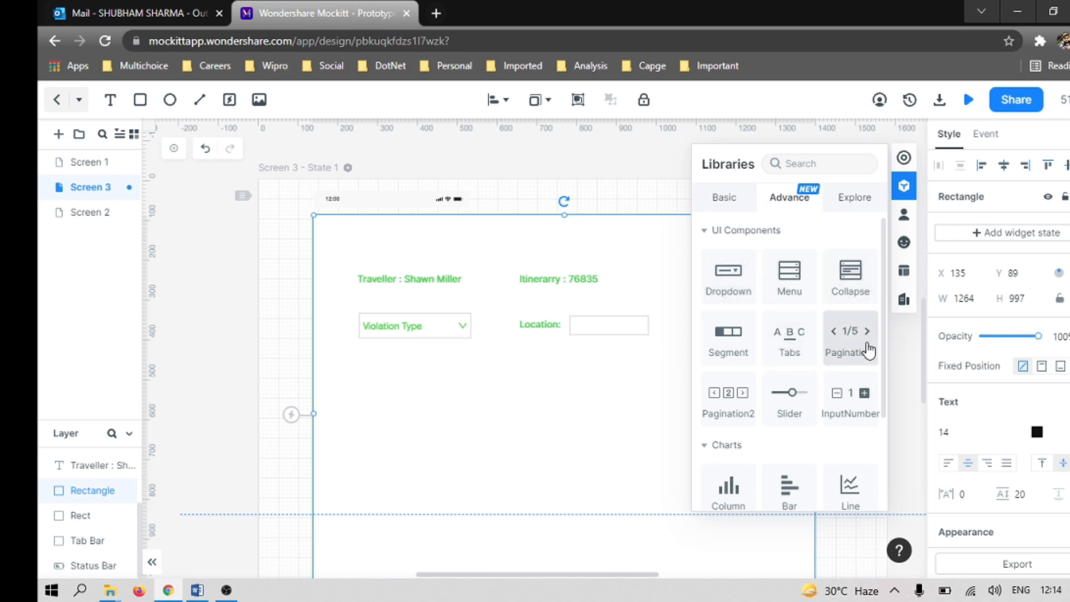
scroll(855, 468, down, 3)
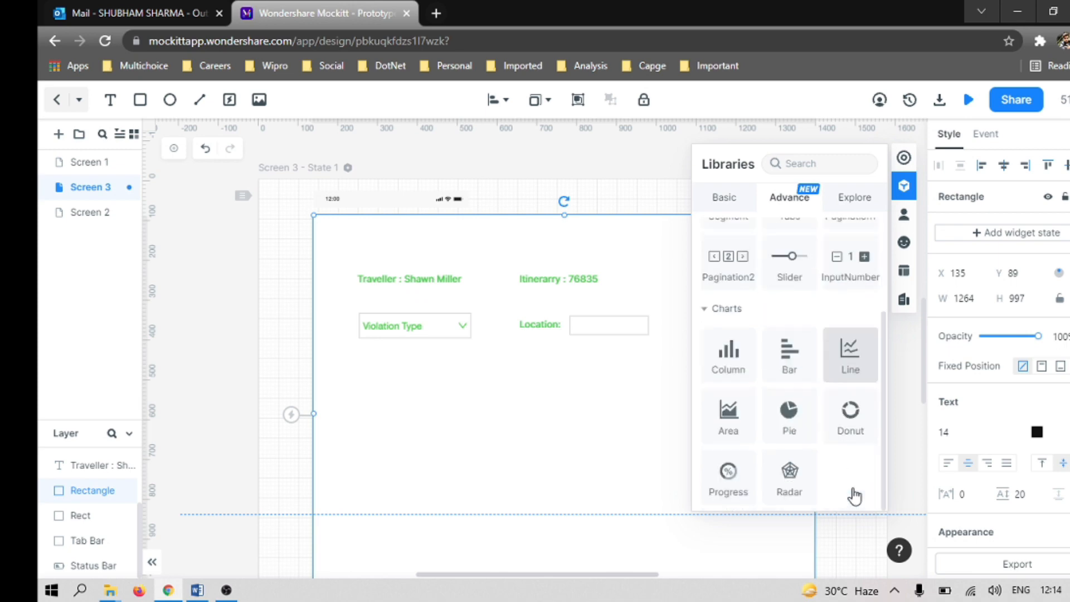
click(863, 200)
scroll(794, 316, down, 5)
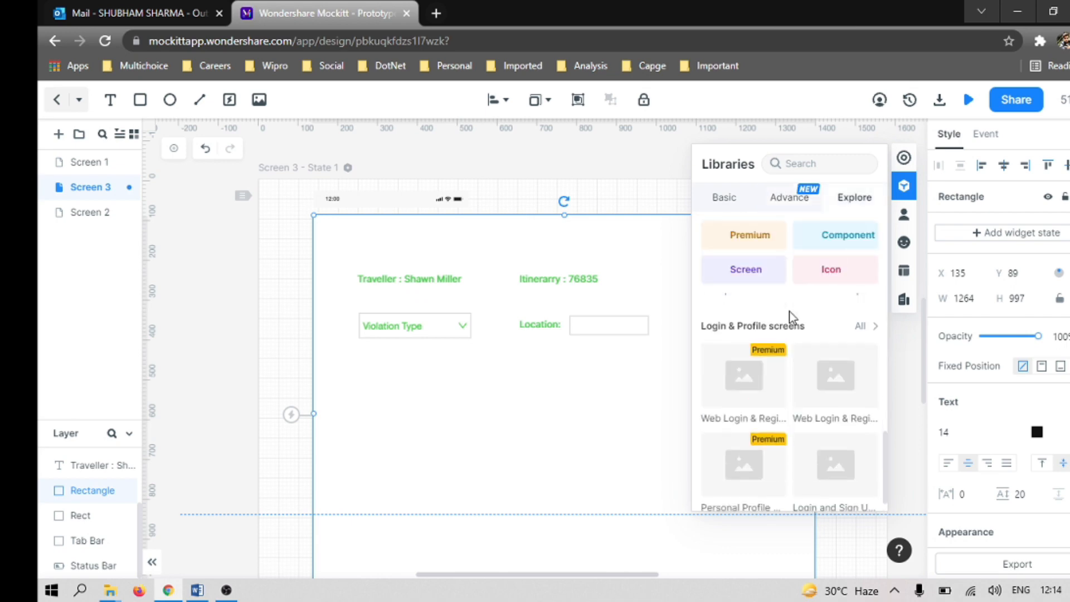
scroll(789, 310, up, 5)
click(788, 201)
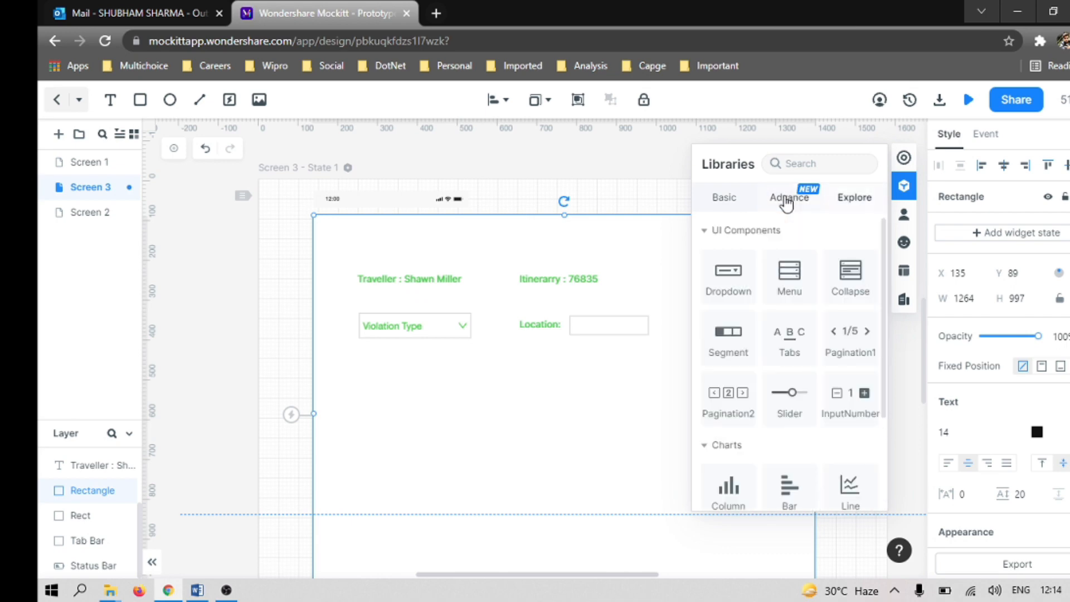
scroll(835, 358, down, 3)
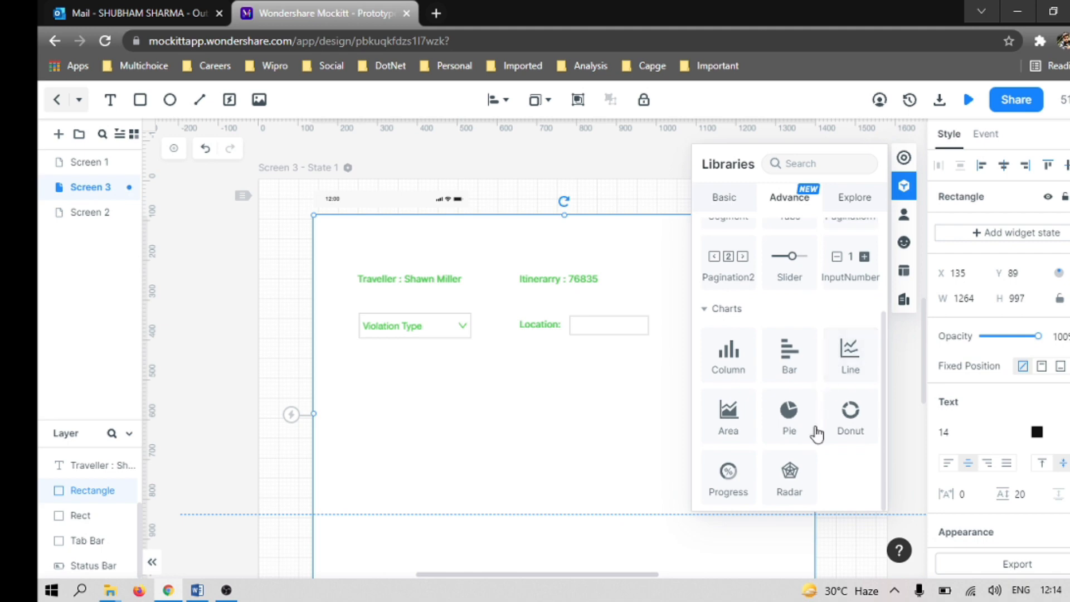
scroll(798, 435, up, 3)
Step: Add an advanced Dropdown widget to Screen 3 and move it out of the way to about X 1279, Y 227
drag(741, 277, 385, 374)
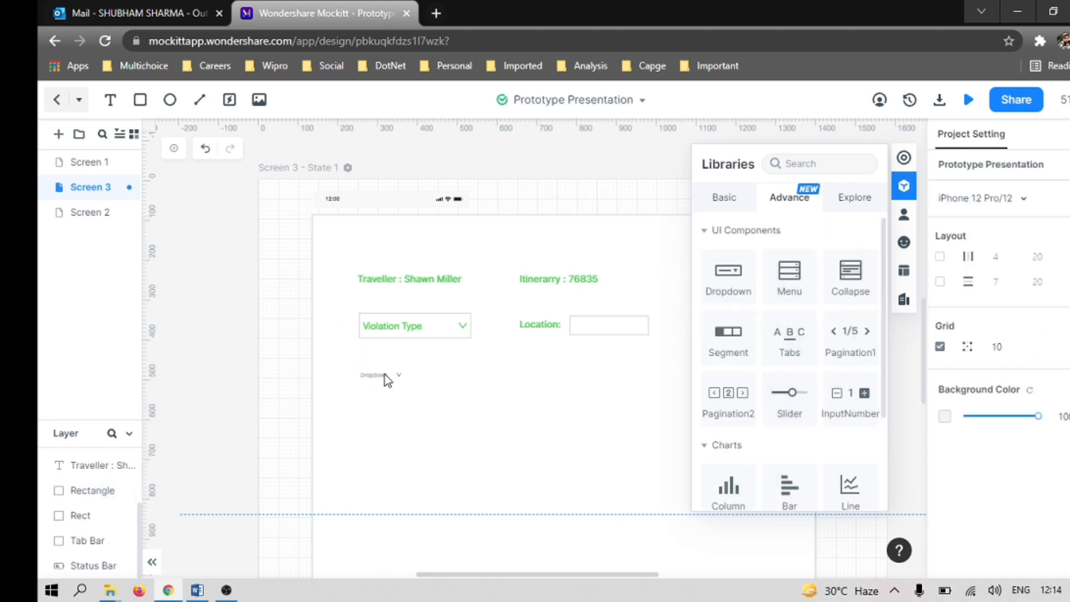
drag(658, 340, 791, 278)
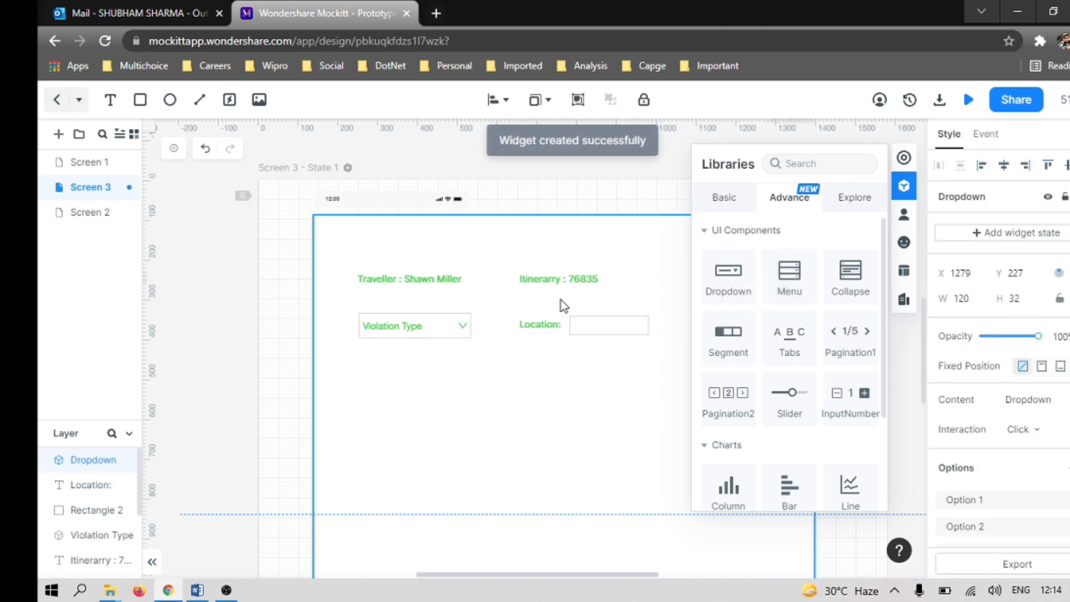
click(651, 196)
scroll(554, 442, up, 6)
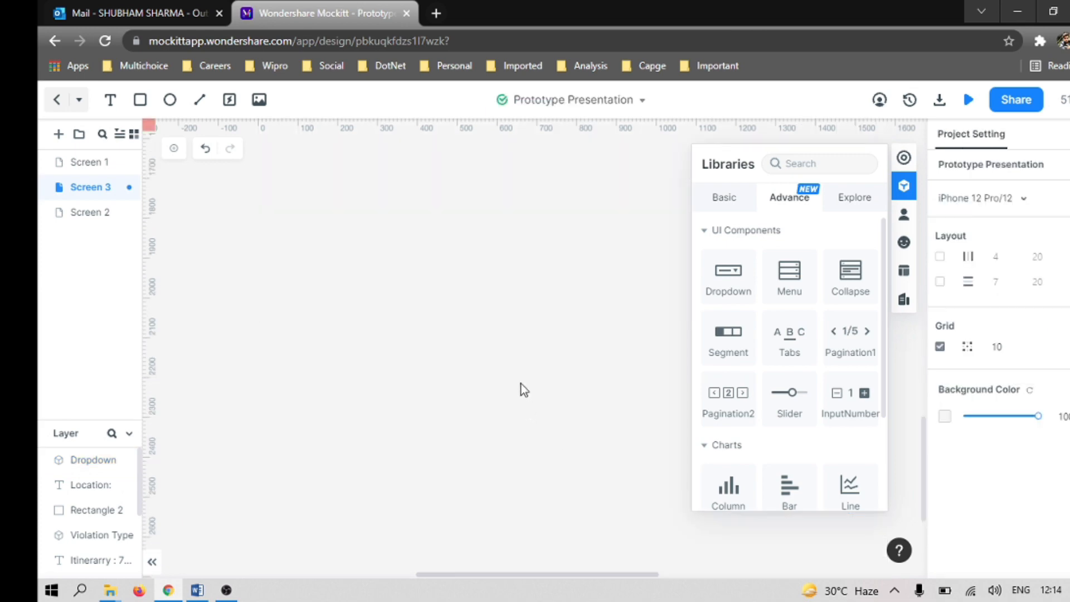
scroll(528, 370, down, 6)
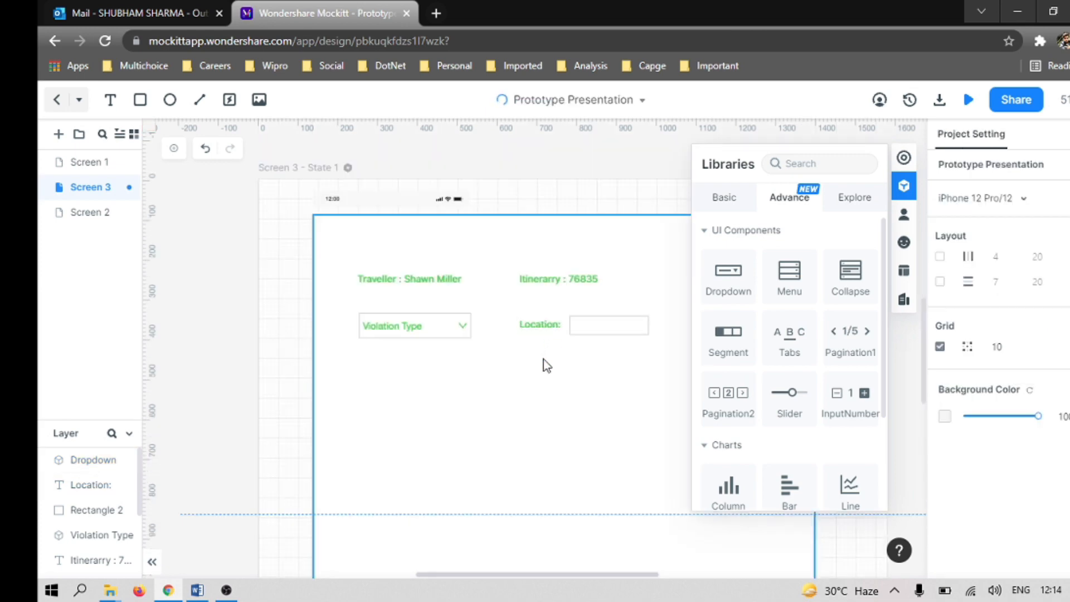
Step: Duplicate the Violation Type dropdown and place the copy directly below the original at about X 253, Y 457
click(454, 335)
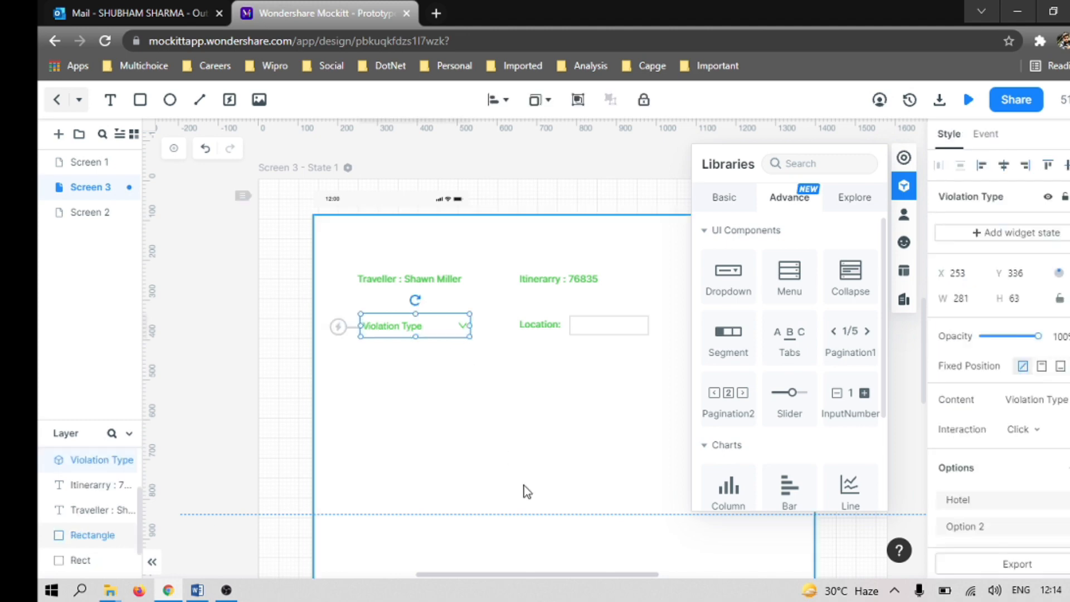
click(385, 417)
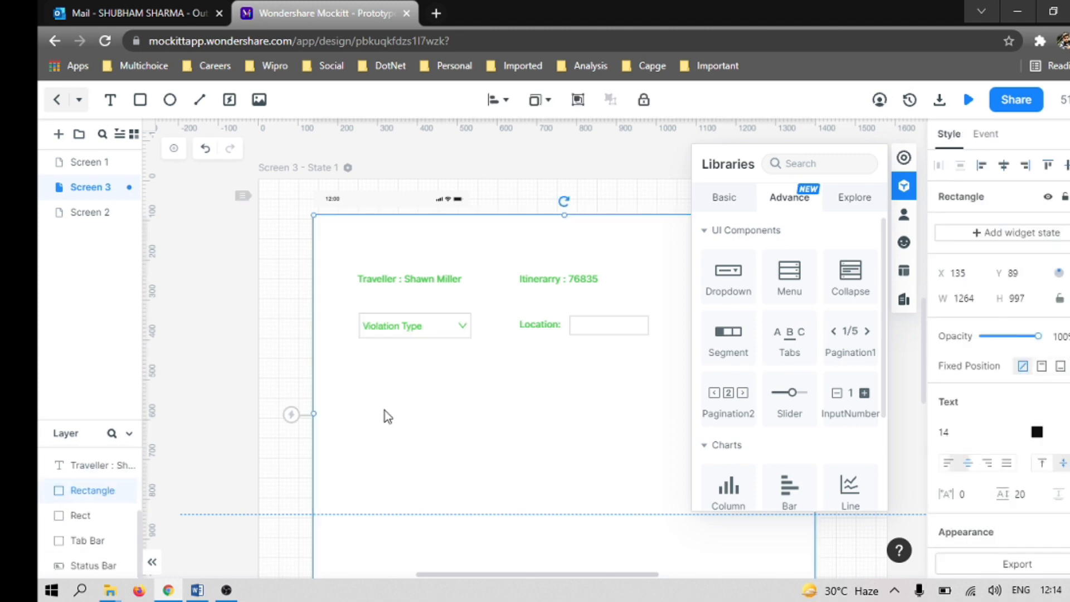
key(ctrl+v)
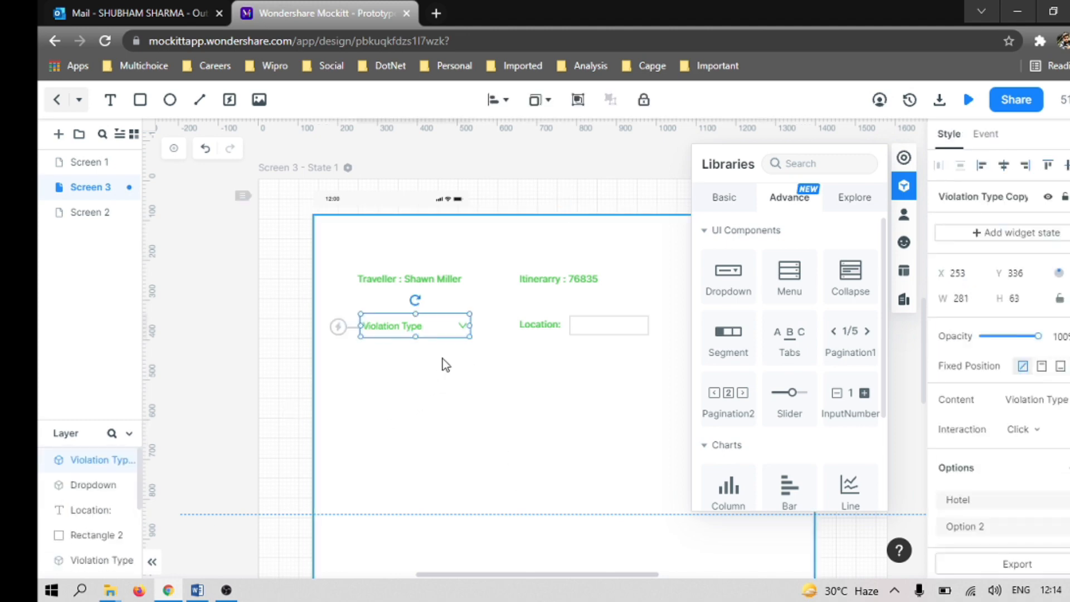
drag(440, 339, 438, 385)
click(620, 376)
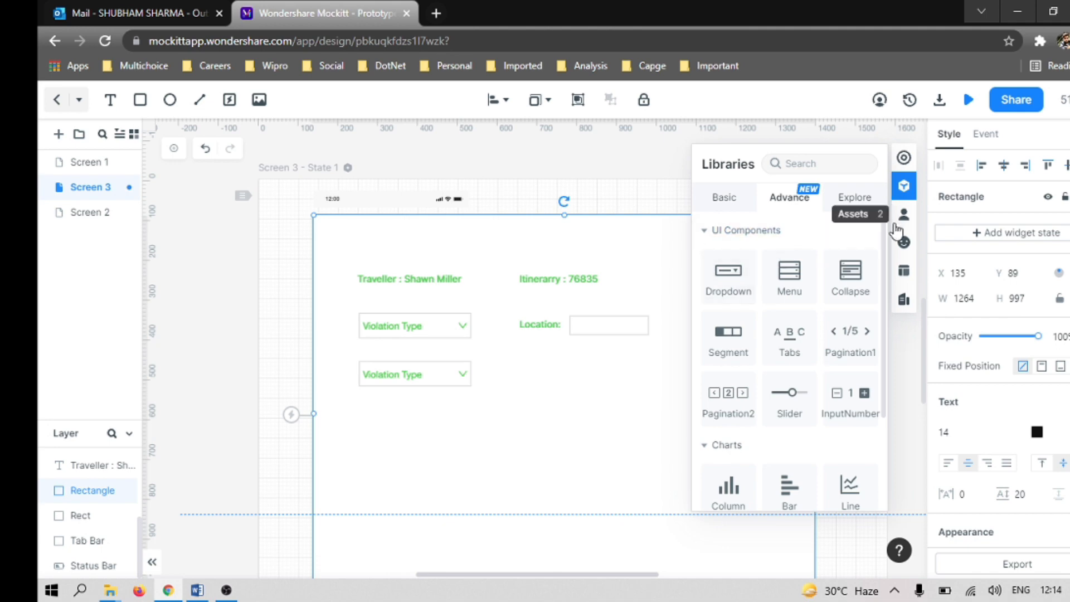
Step: Hide the libraries and widen the copied Violation Type dropdown to about 529
click(905, 186)
click(456, 382)
drag(467, 374, 565, 384)
drag(568, 386, 568, 385)
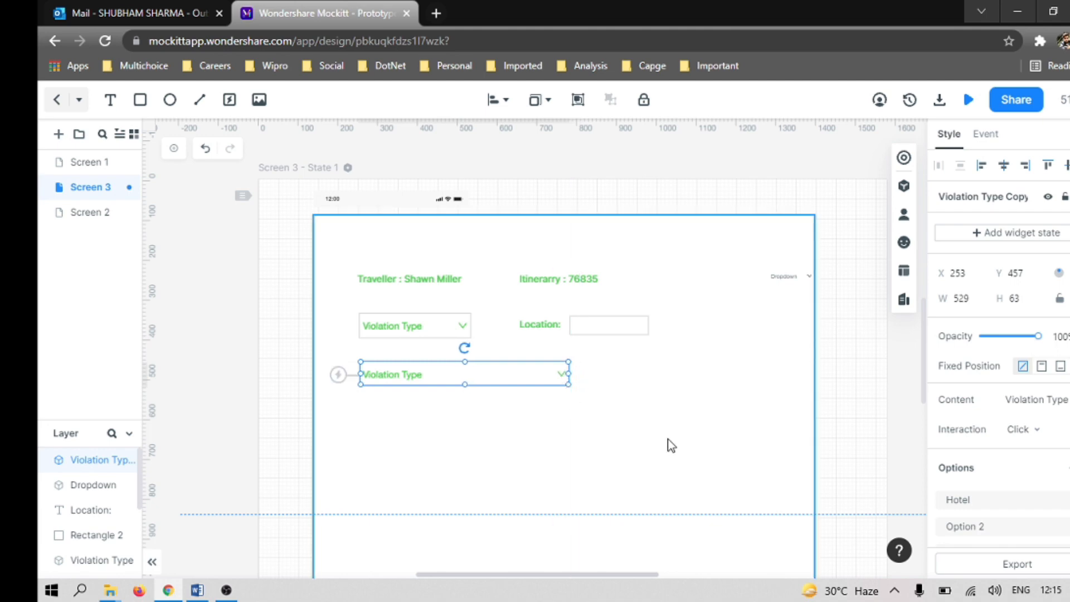
click(586, 452)
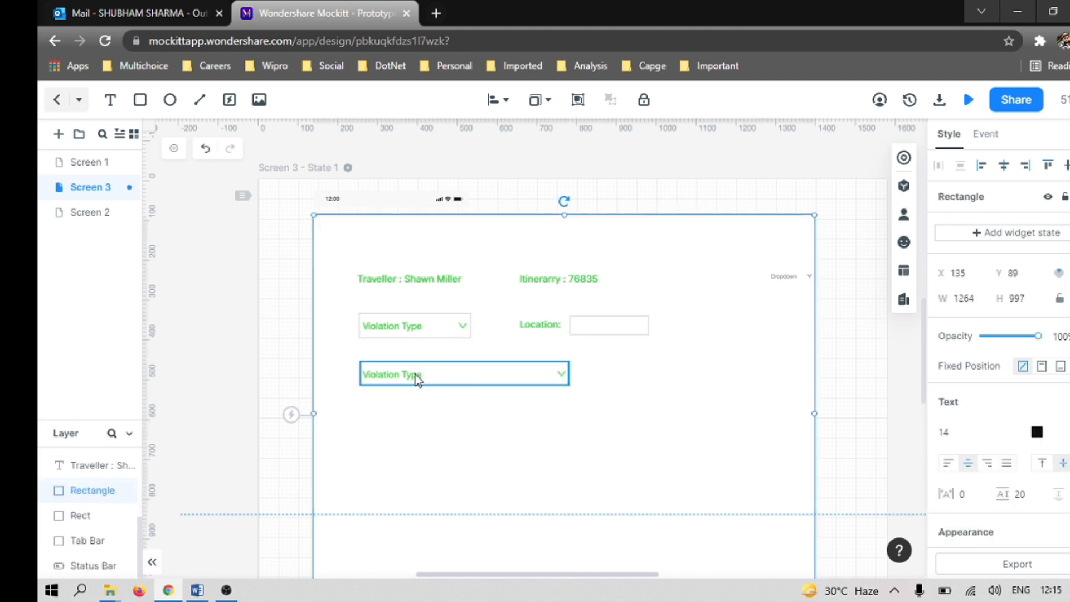
Step: Compare with the Word wireframe and change the widened lower dropdown's displayed content to "Violation Category"
key(alt+Tab)
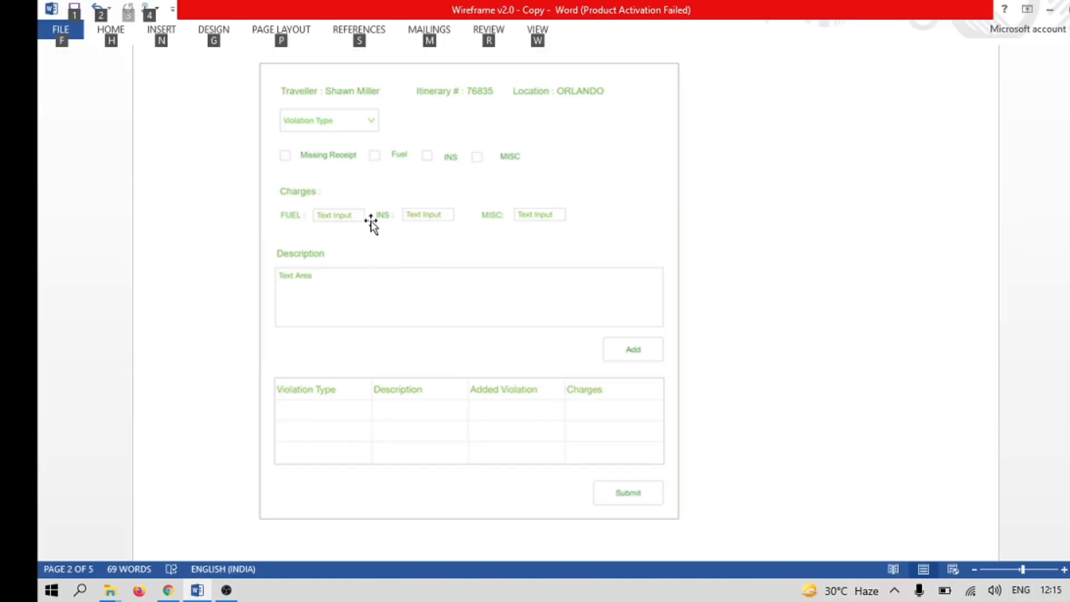
key(alt+Tab)
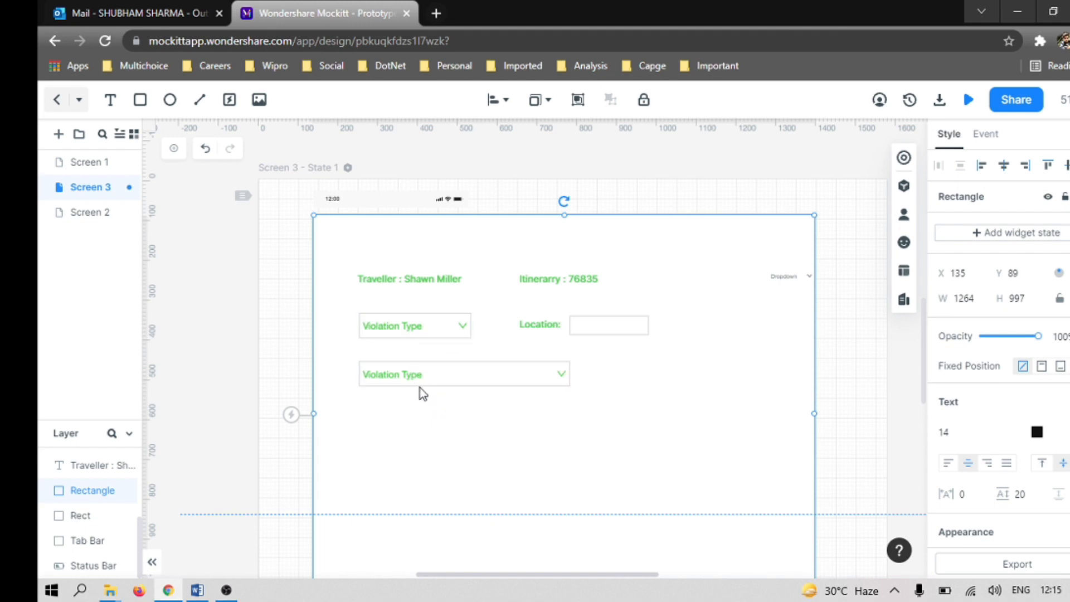
key(alt+Tab)
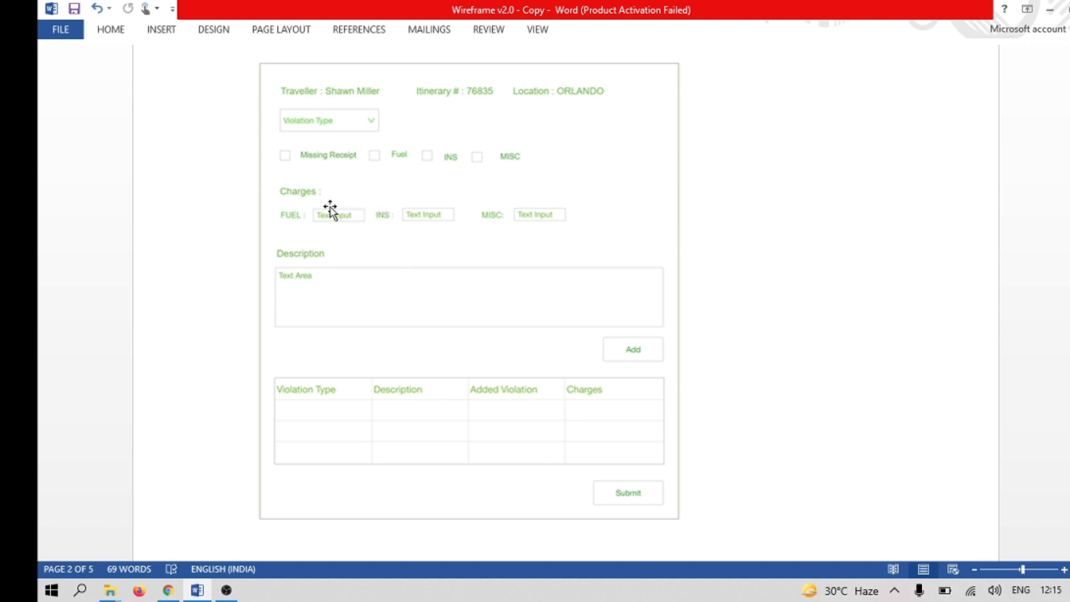
key(alt+Tab)
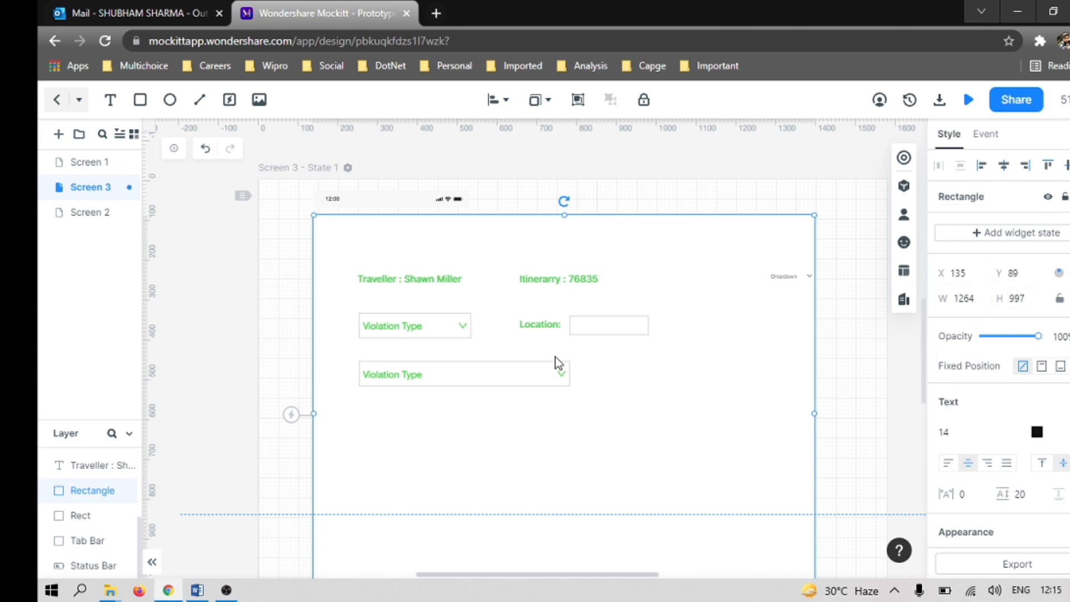
click(463, 377)
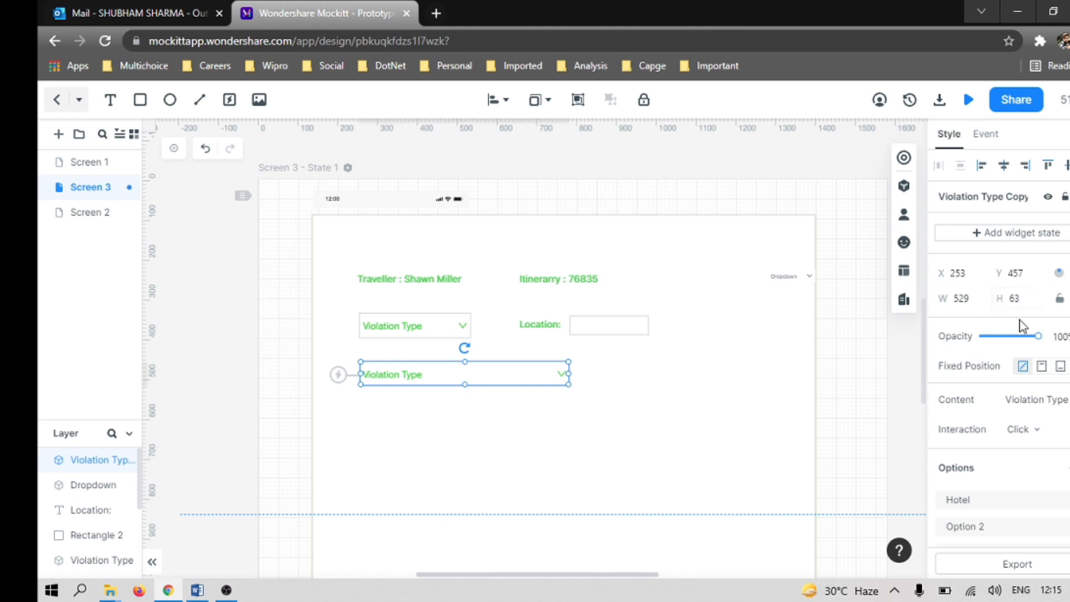
scroll(1025, 306, down, 6)
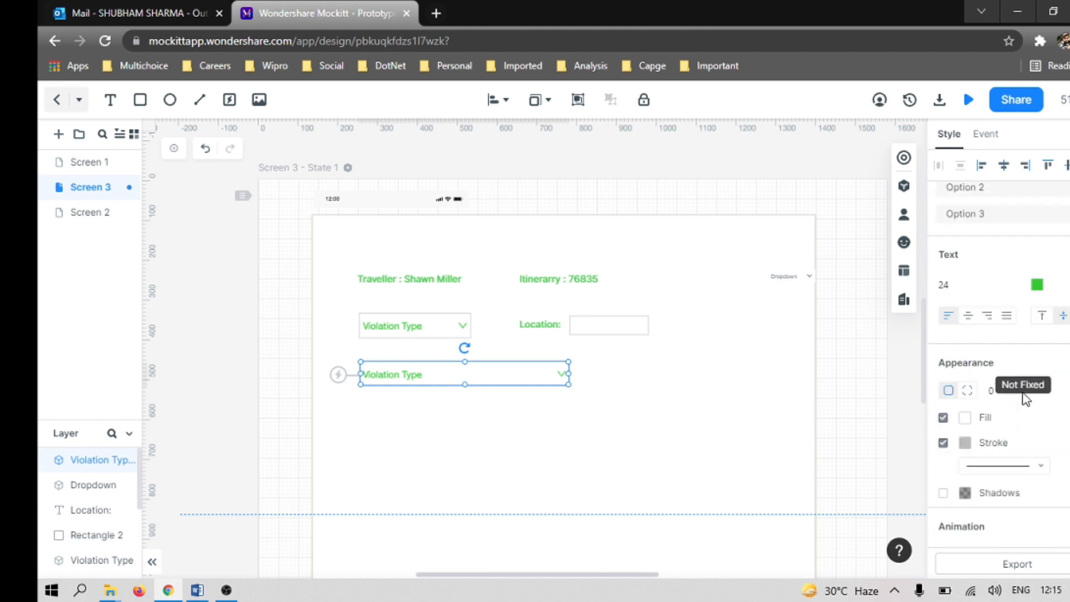
scroll(1010, 297, up, 6)
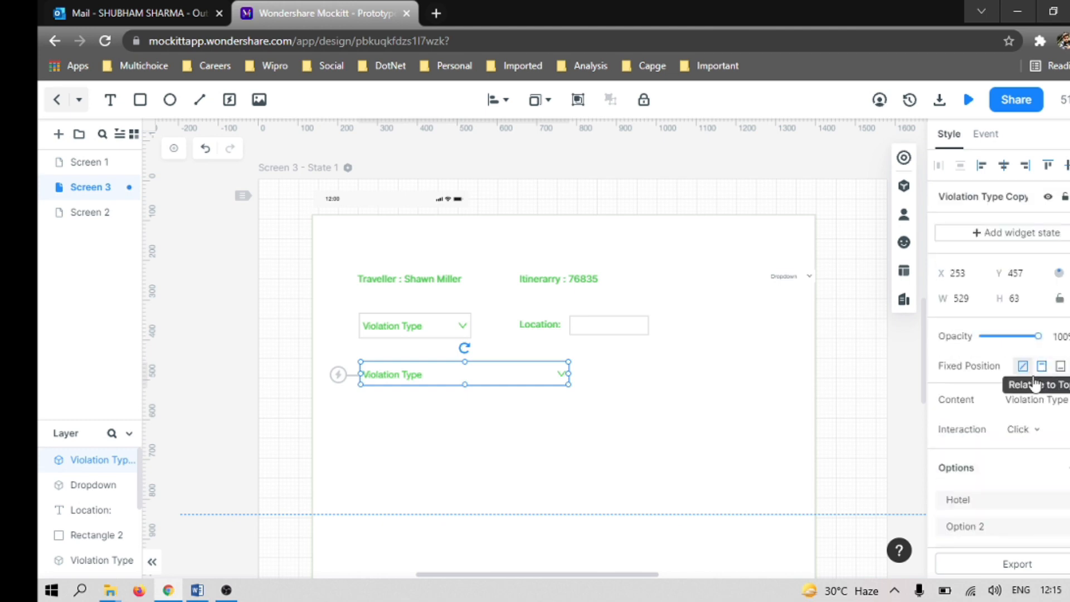
click(1067, 400)
click(1067, 398)
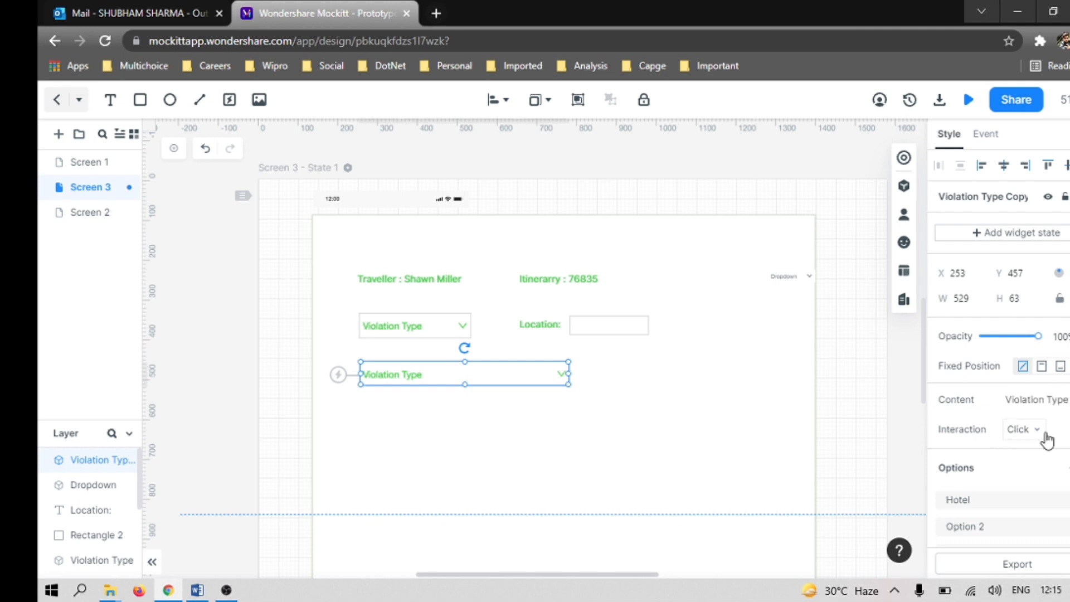
key(BackSpace)
key(BackSpace)
key(BackSpace)
key(BackSpace)
text(Cate)
text(ga)
click(510, 418)
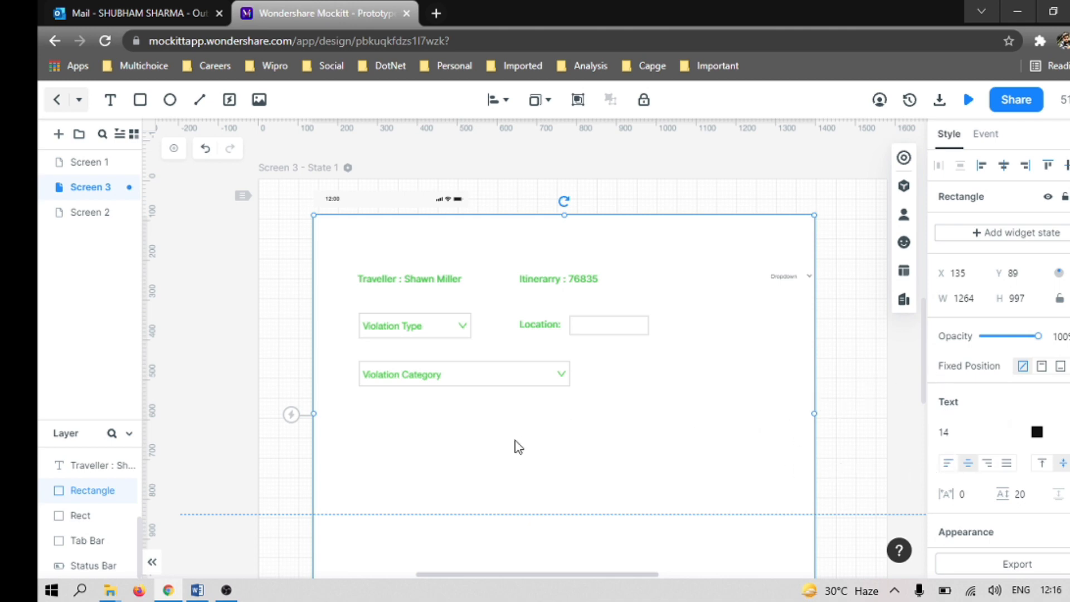
Step: Check the Word wireframe, and duplicate the Location label with its box below the Violation Category dropdown at about X 248, Y 578
scroll(494, 433, down, 6)
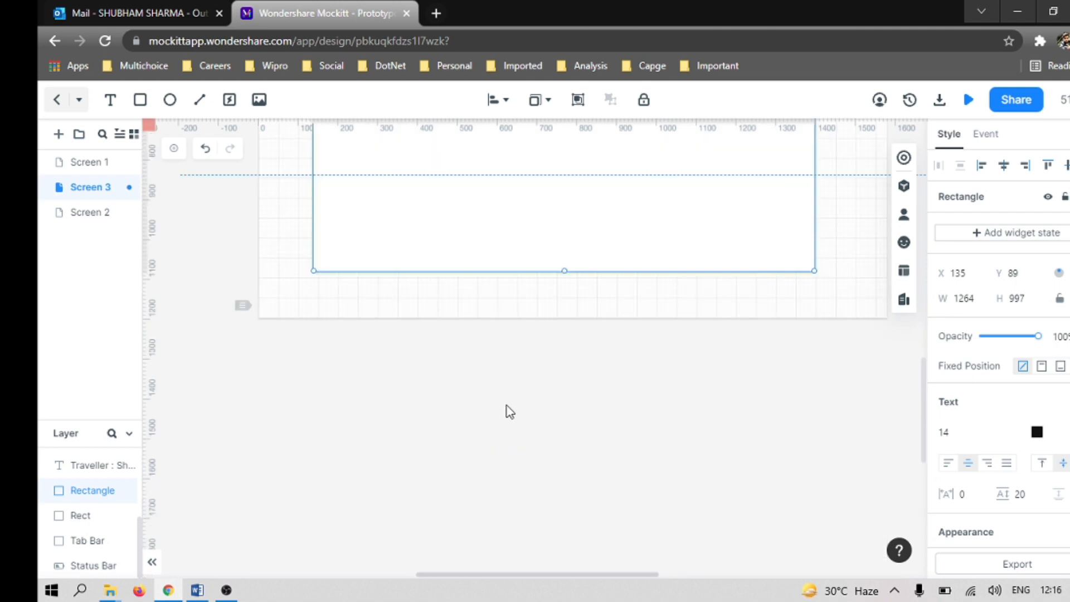
scroll(508, 411, up, 6)
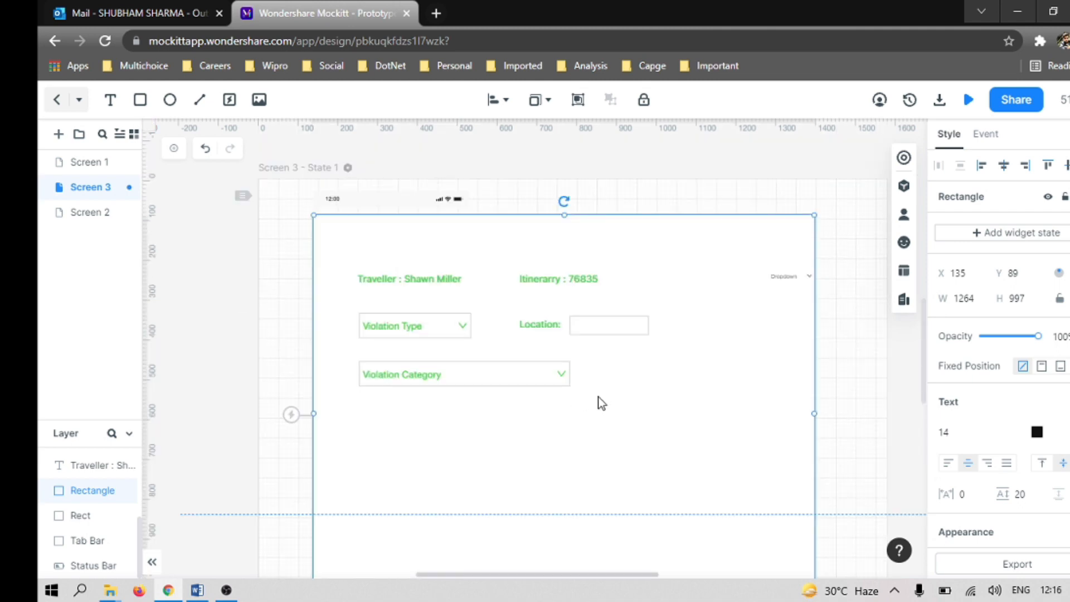
key(alt+Tab)
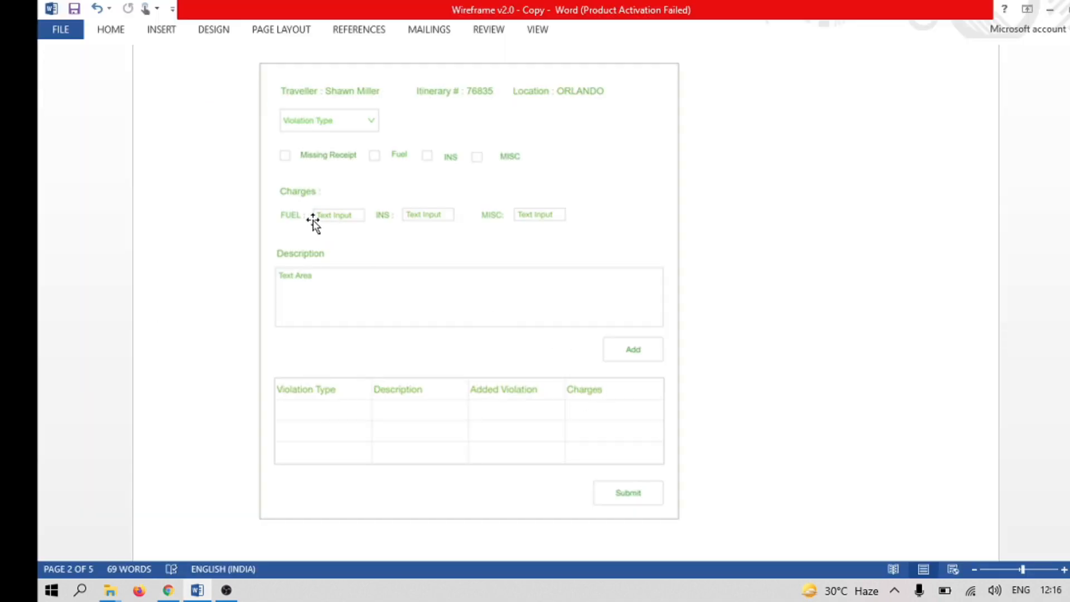
scroll(345, 221, up, 3)
scroll(353, 222, up, 2)
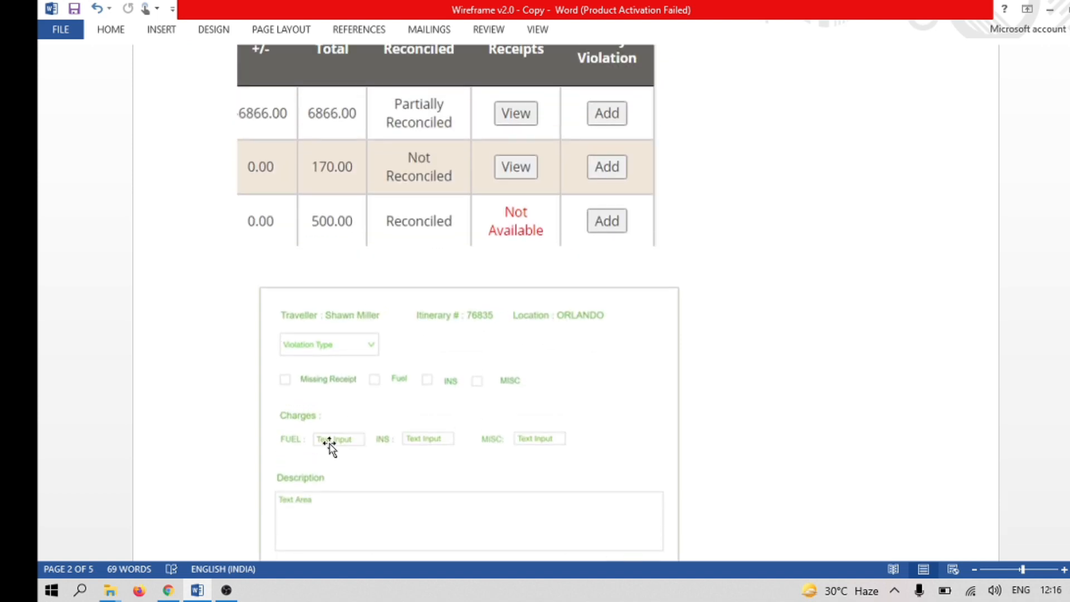
key(alt+Tab)
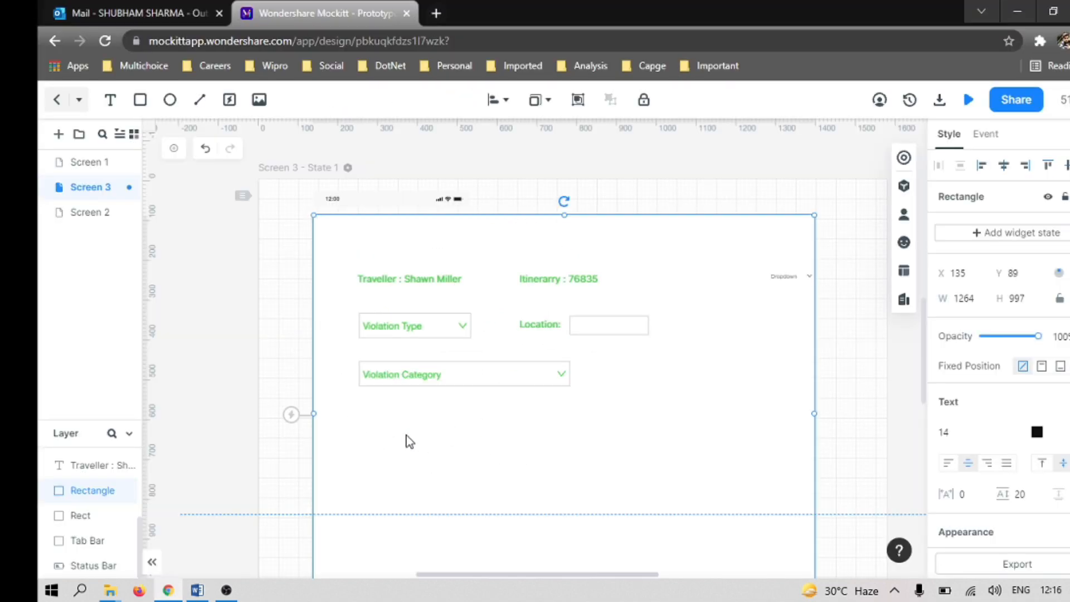
click(540, 322)
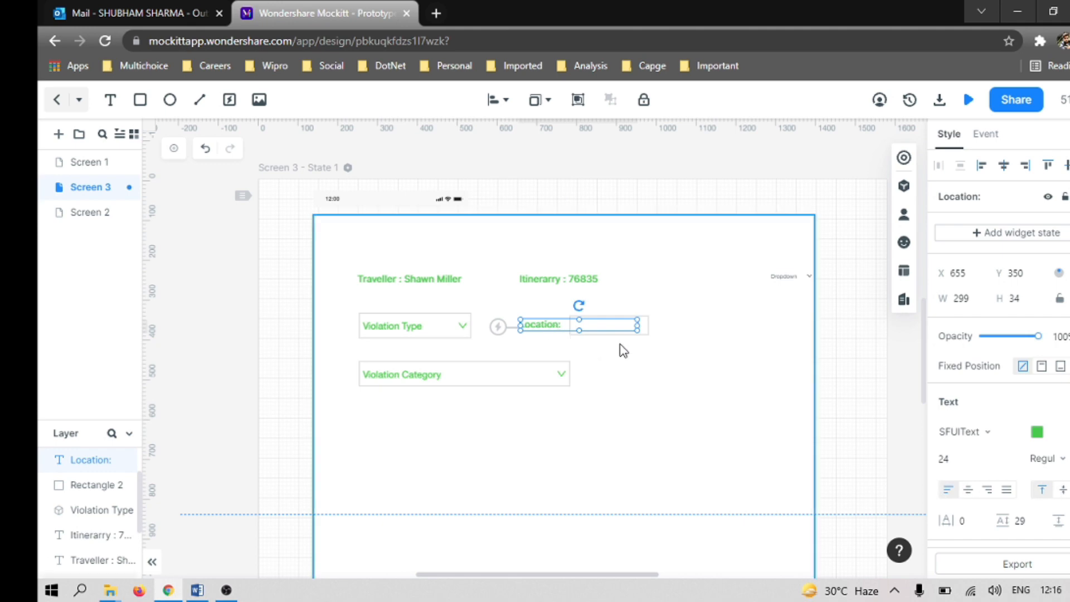
shift+click(647, 330)
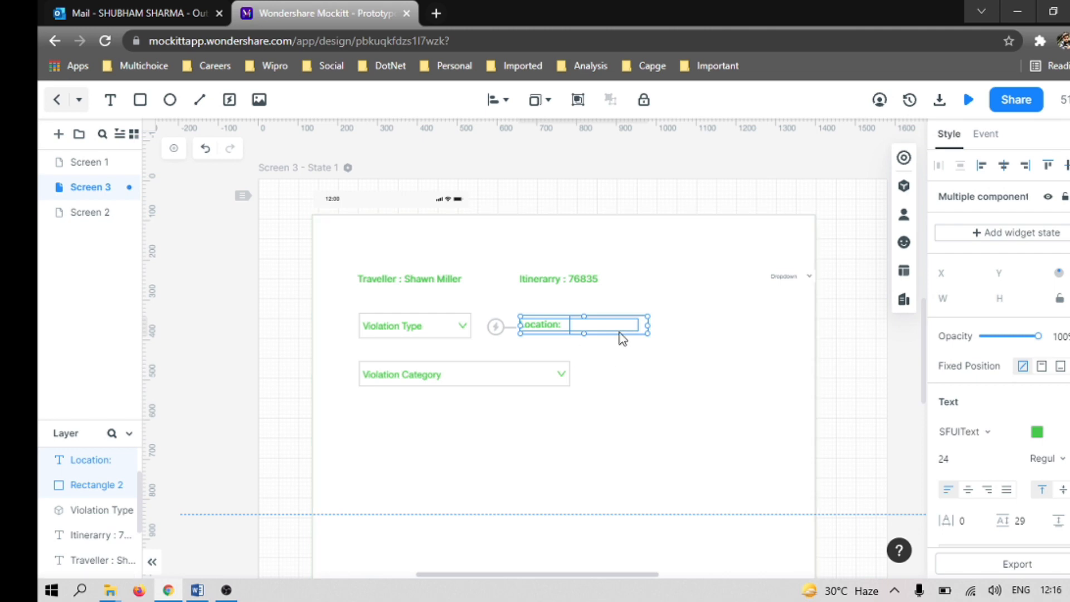
click(378, 445)
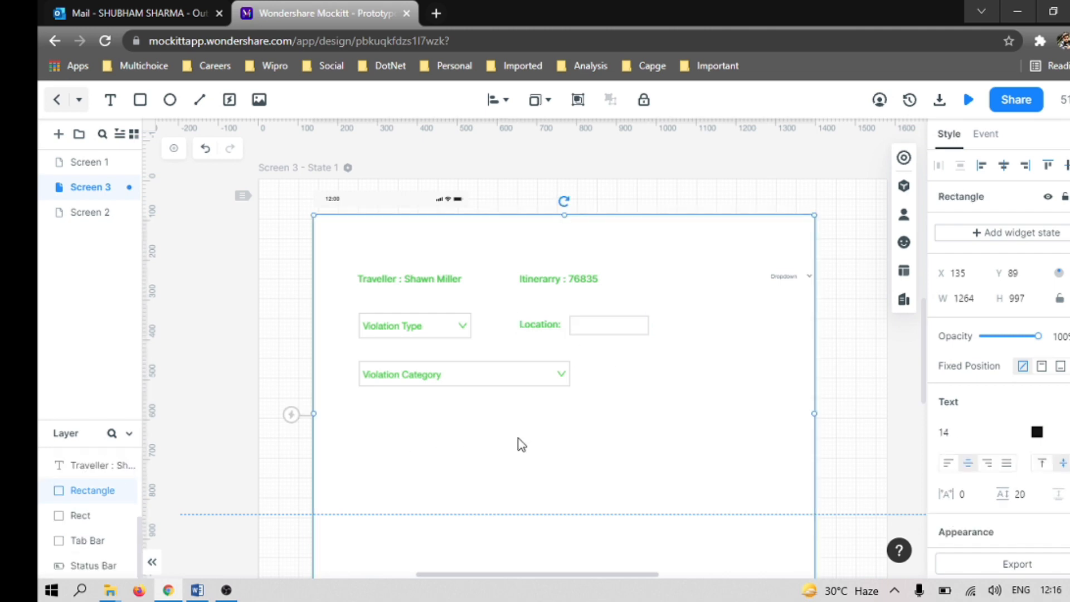
key(ctrl+v)
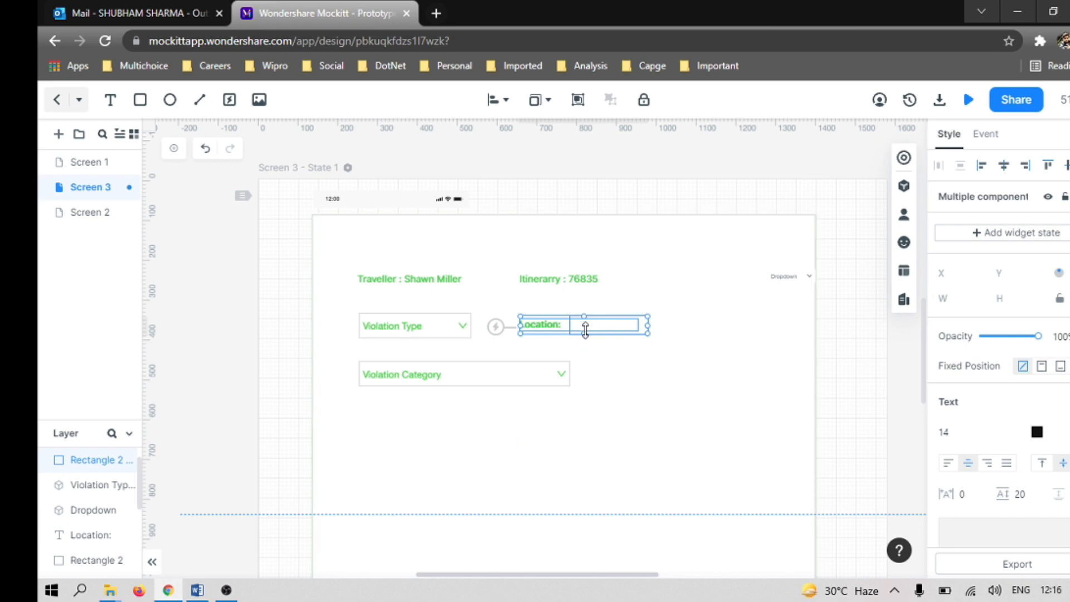
drag(605, 336, 443, 418)
click(525, 453)
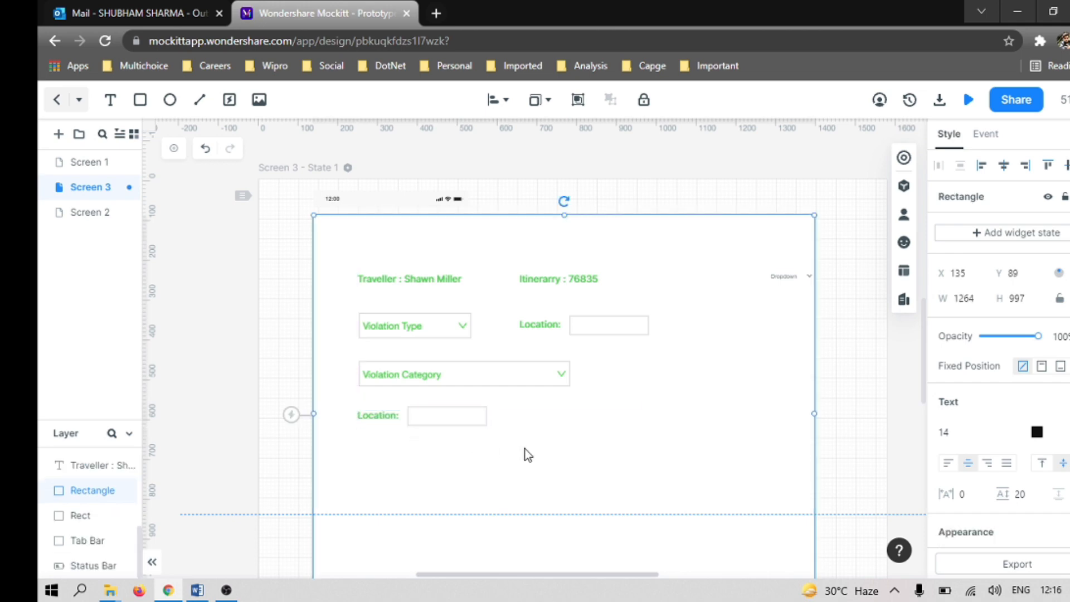
Step: Change the text of the copied label below Violation Category to "Charges:"
double_click(384, 417)
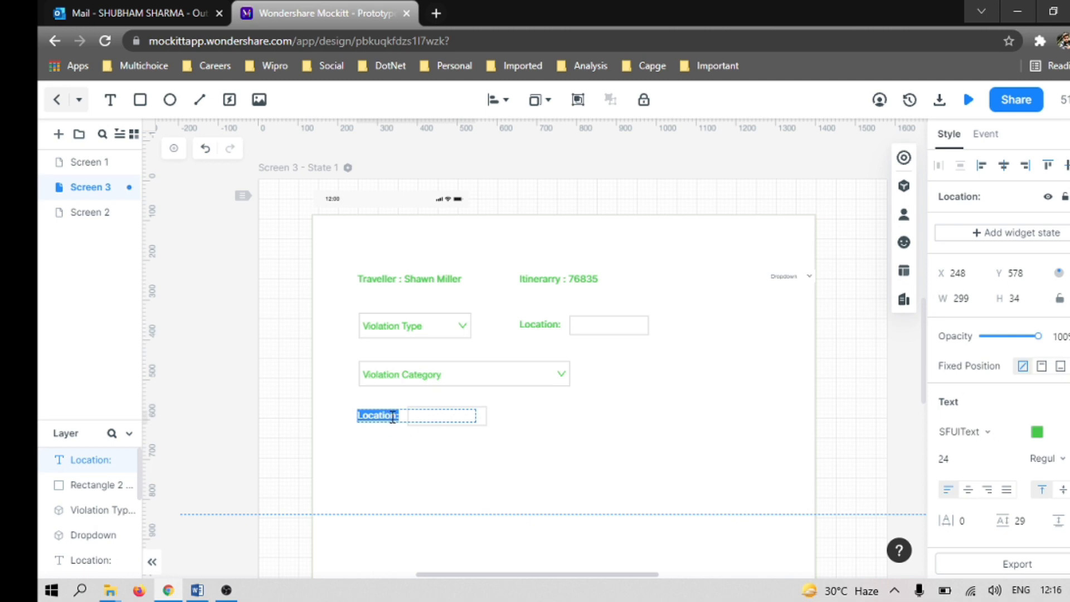
key(Escape)
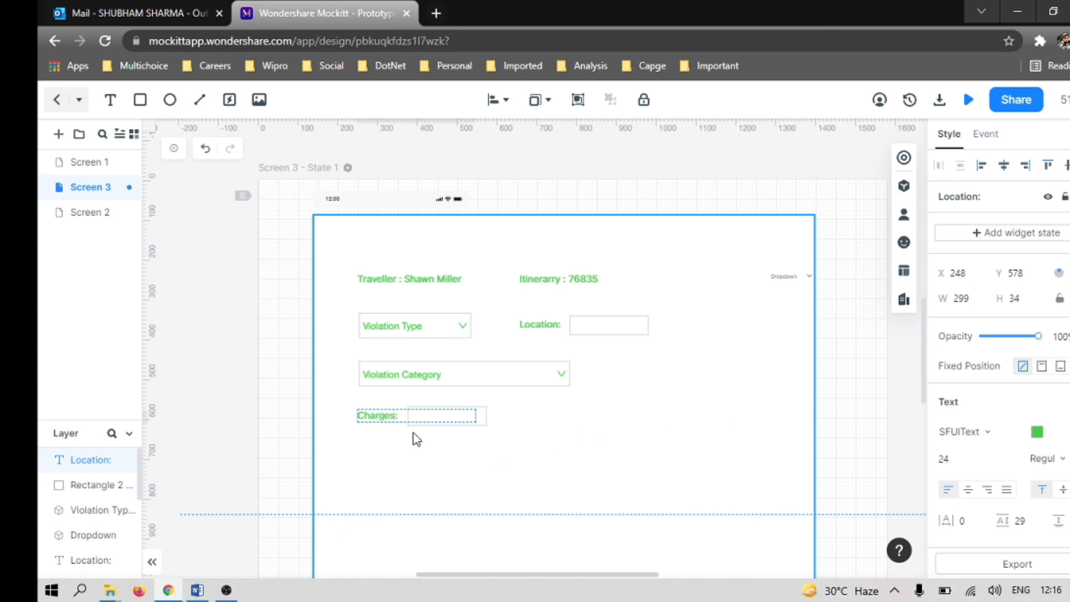
click(450, 438)
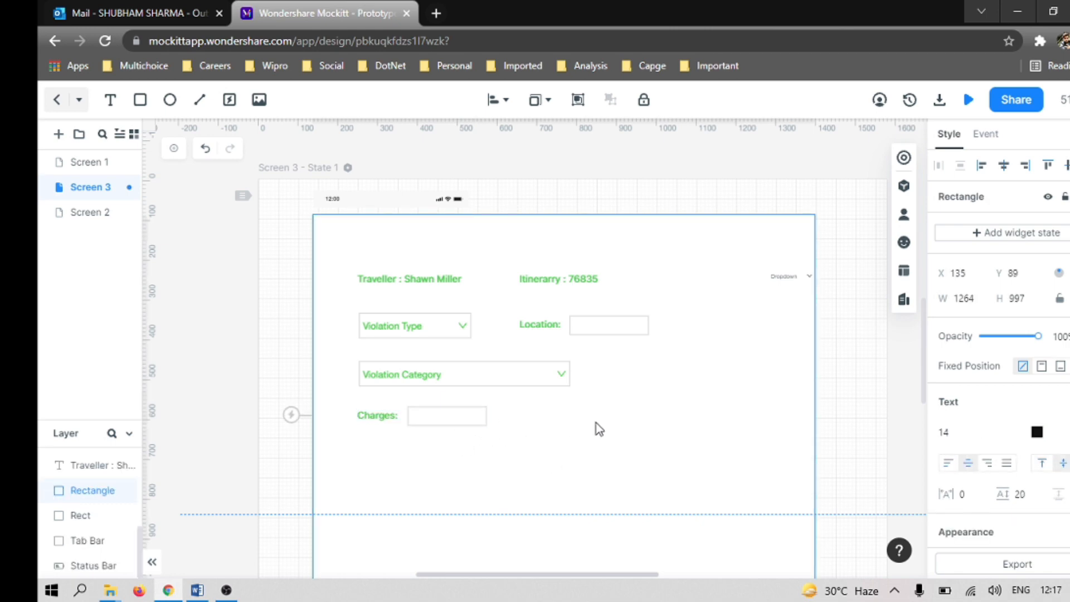
Step: Compare with the lower part of the Word wireframe and delete the spare Dropdown widget from Screen 3
key(alt+Tab)
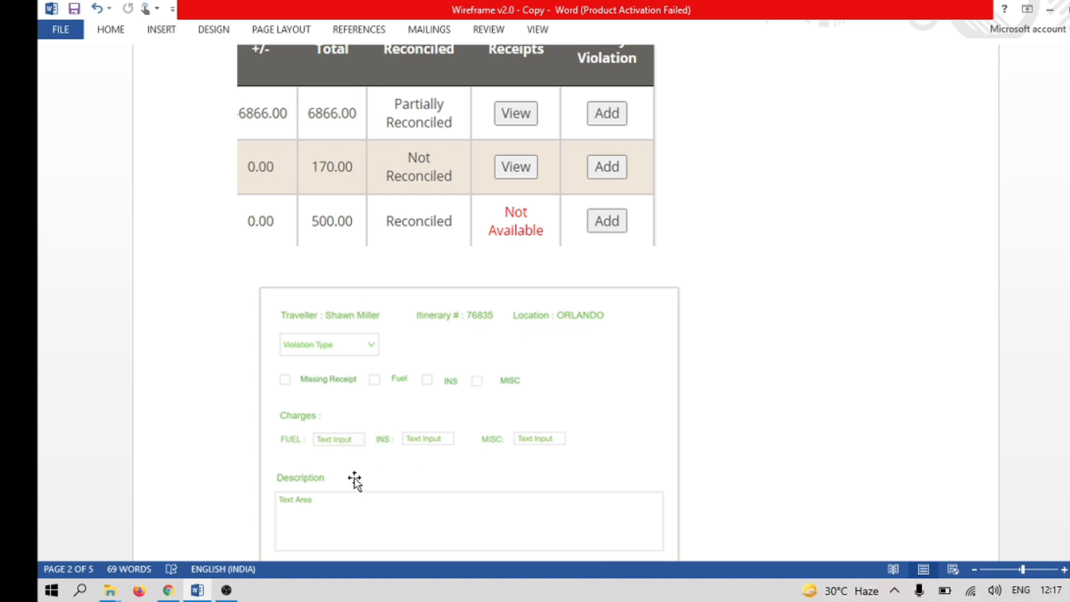
scroll(362, 495, down, 3)
scroll(362, 493, down, 1)
key(alt+Tab)
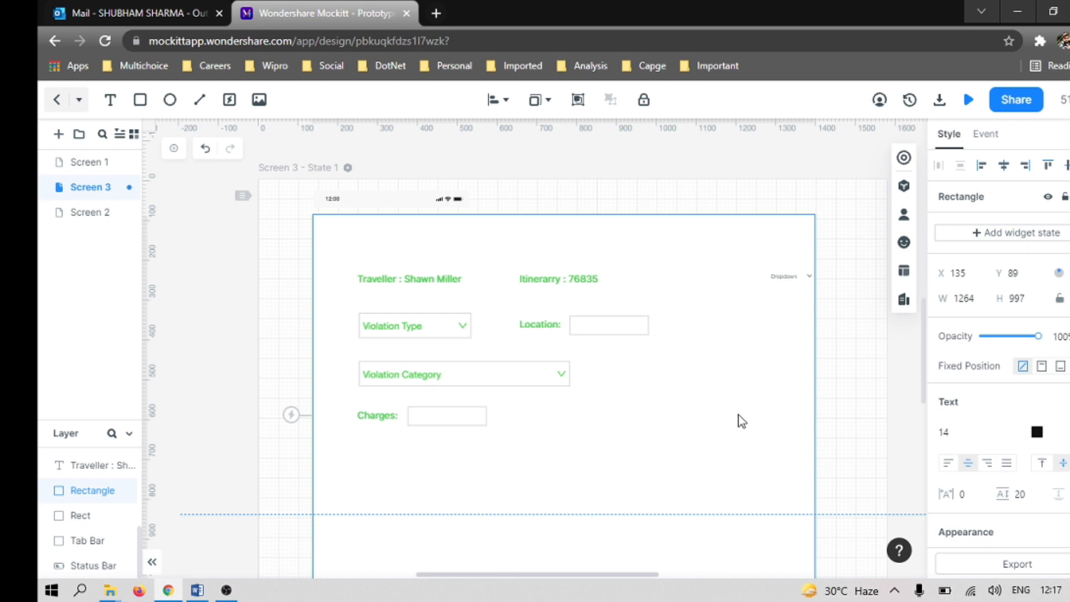
click(799, 275)
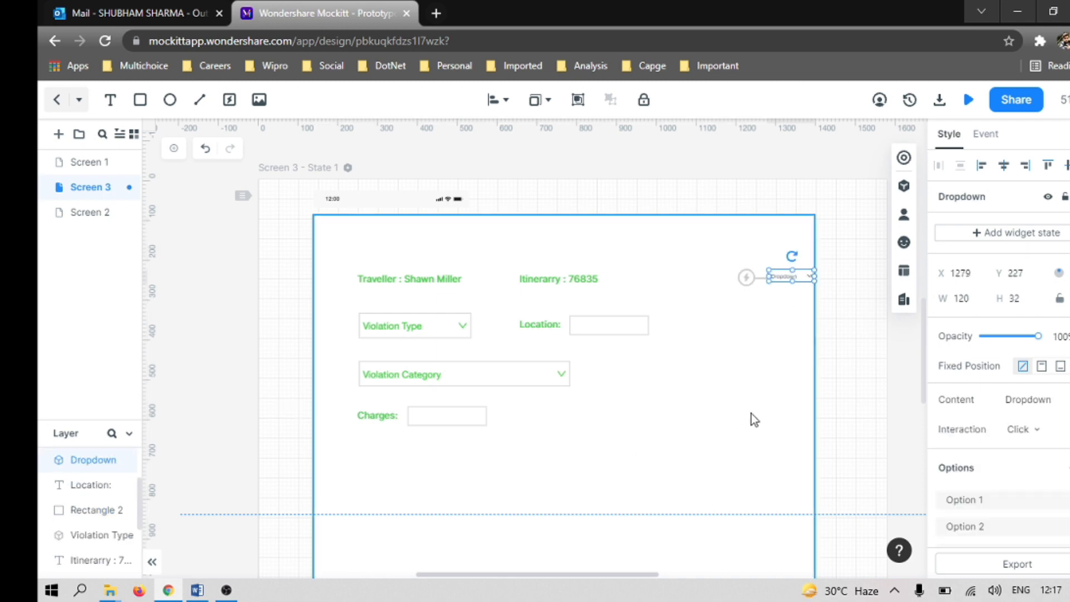
key(Delete)
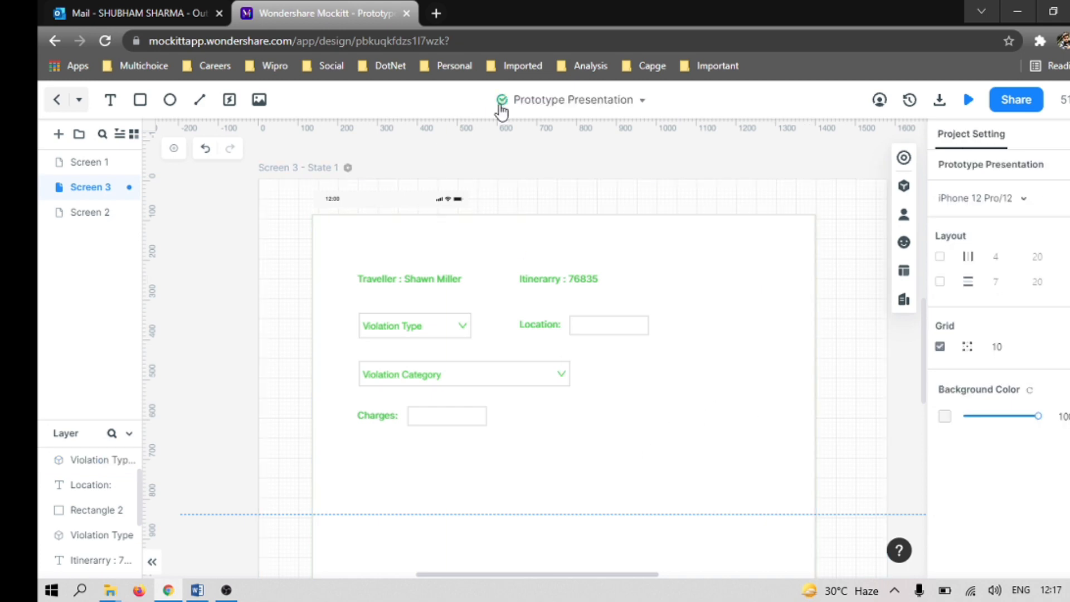
Step: Save the prototype and rename the project as "Wireframe3.0"
click(641, 100)
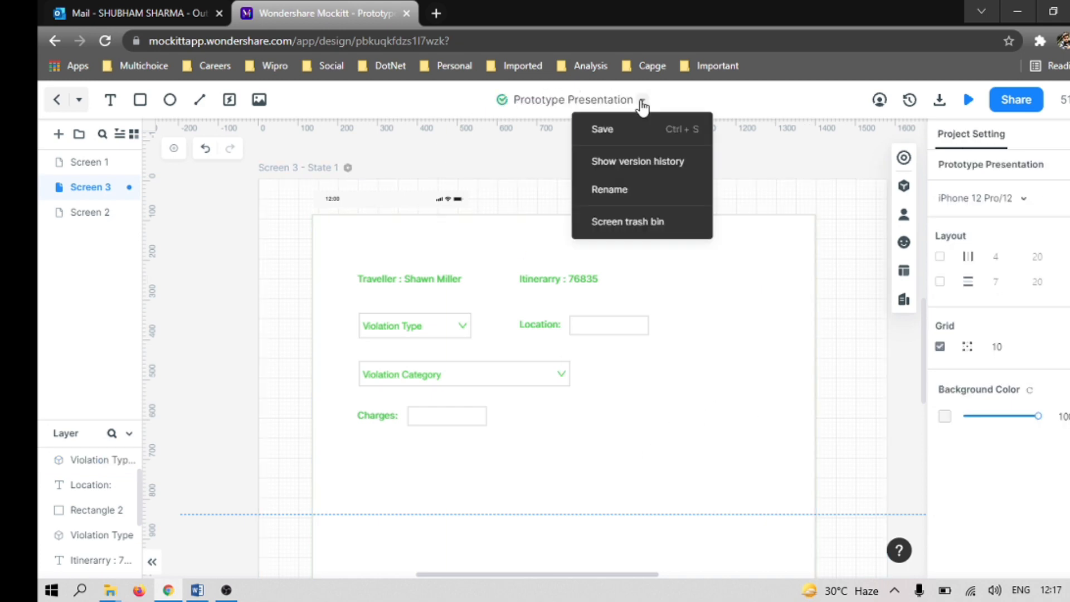
click(608, 131)
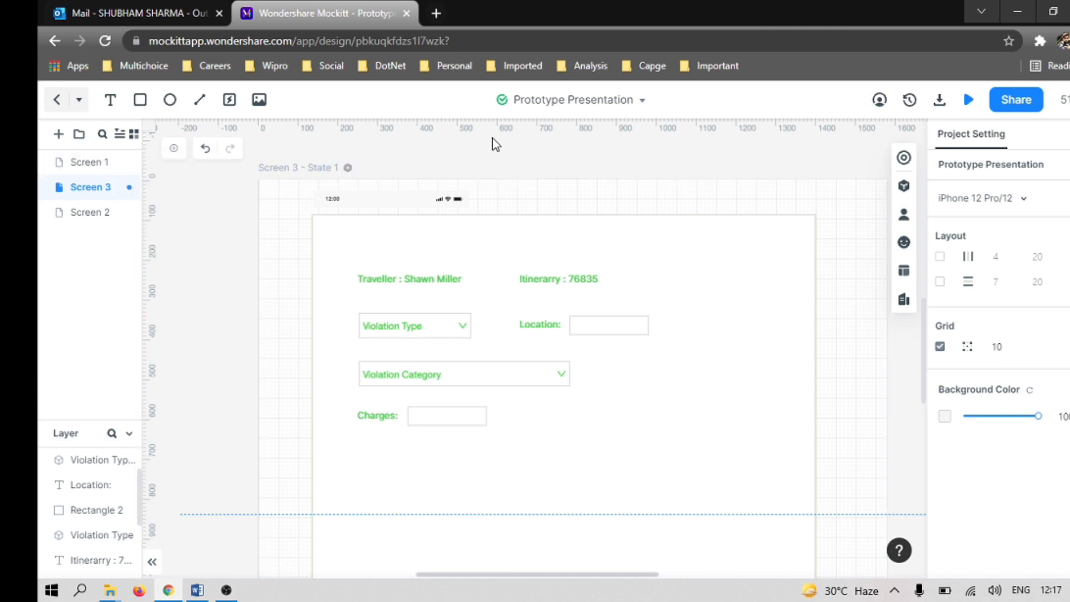
click(642, 100)
click(613, 190)
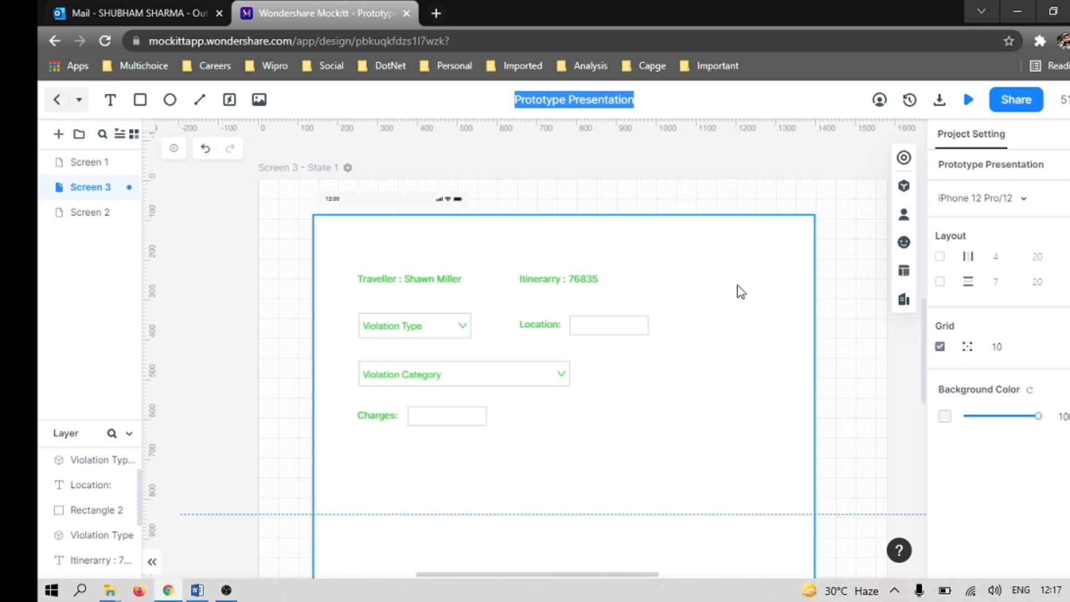
text(Wireframe)
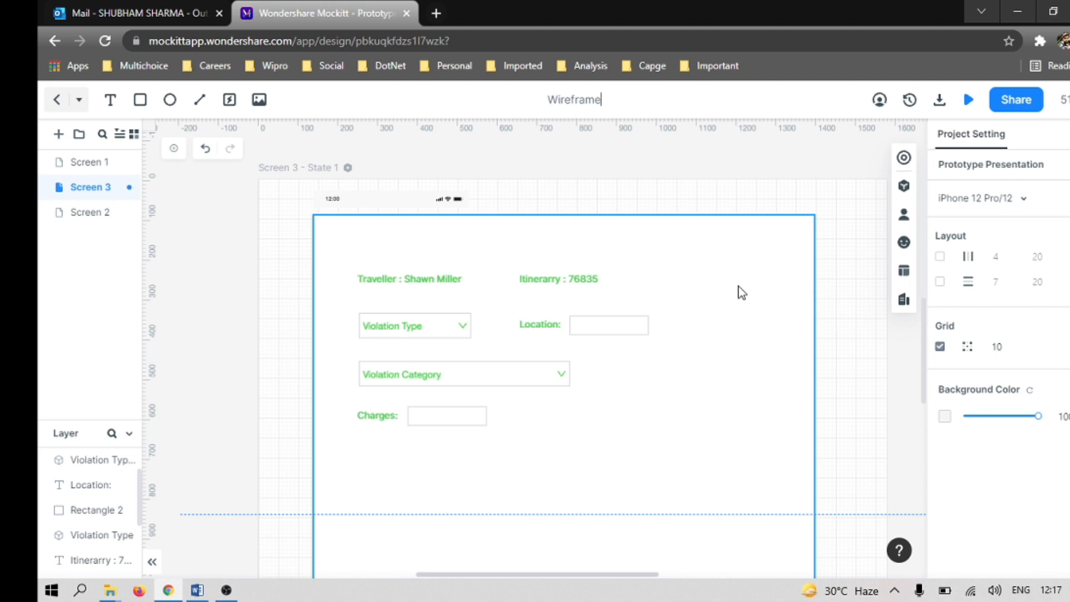
text(3.0)
key(Return)
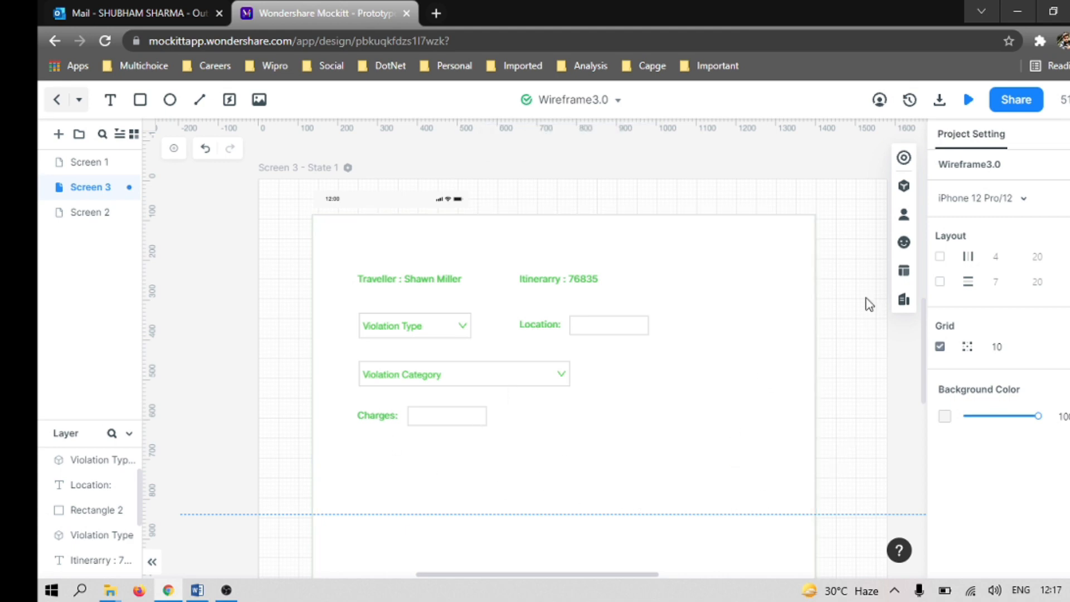
Step: Add a basic Text Area widget below the Charges field at about X 248, Y 707 and enlarge it to about 1008 by 226
click(905, 186)
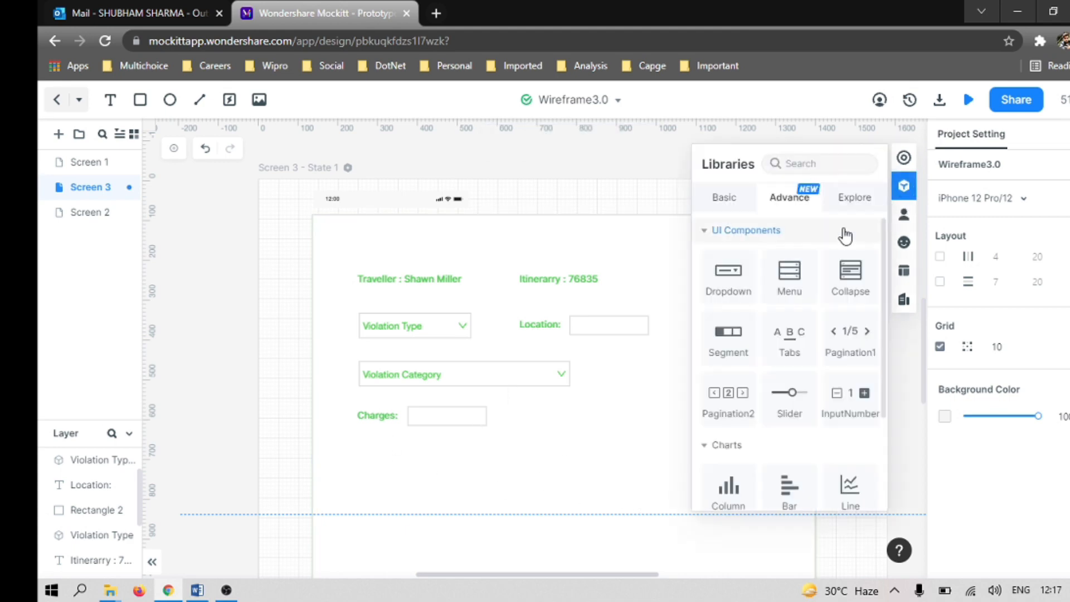
scroll(788, 346, down, 3)
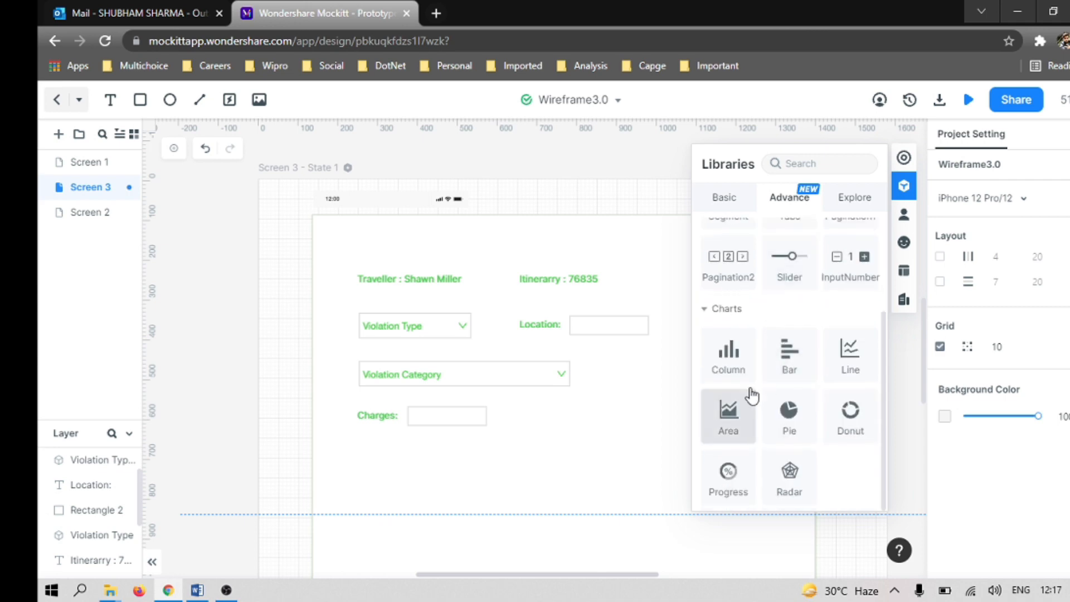
click(724, 198)
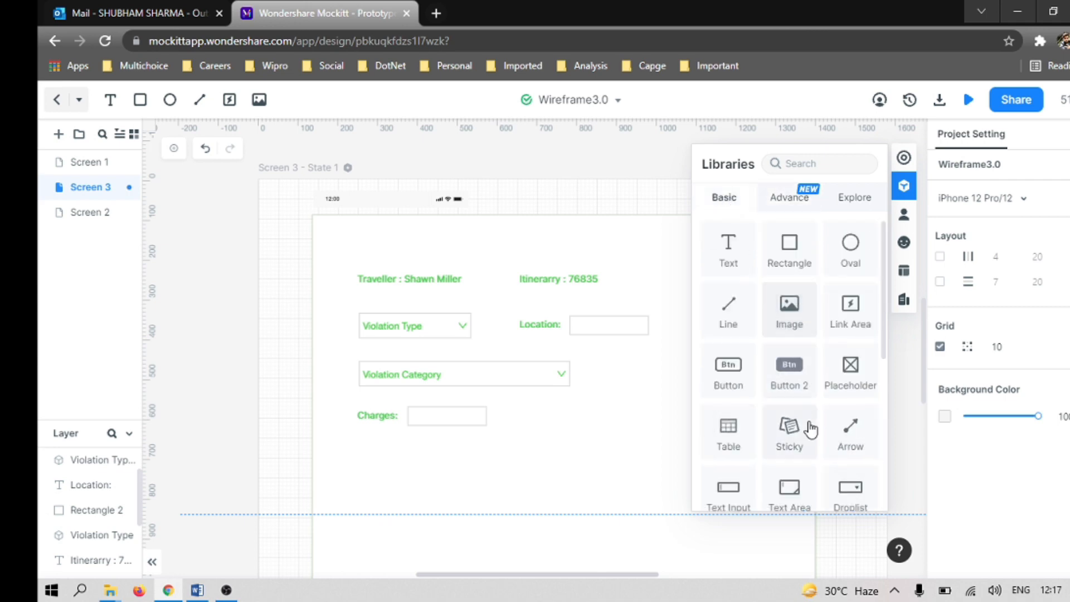
drag(790, 495, 412, 484)
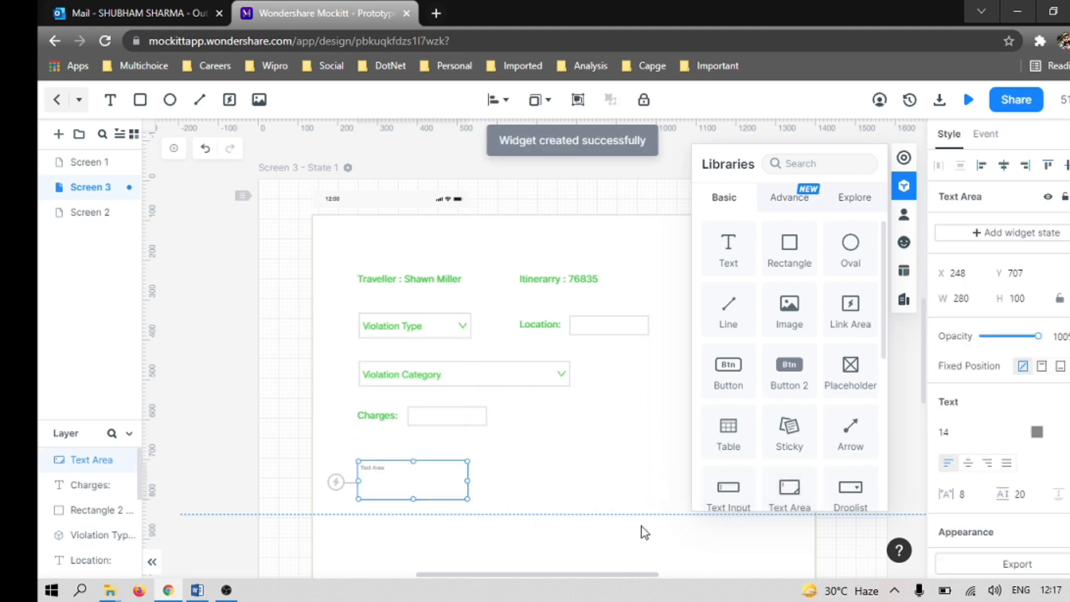
click(904, 186)
drag(468, 499, 757, 548)
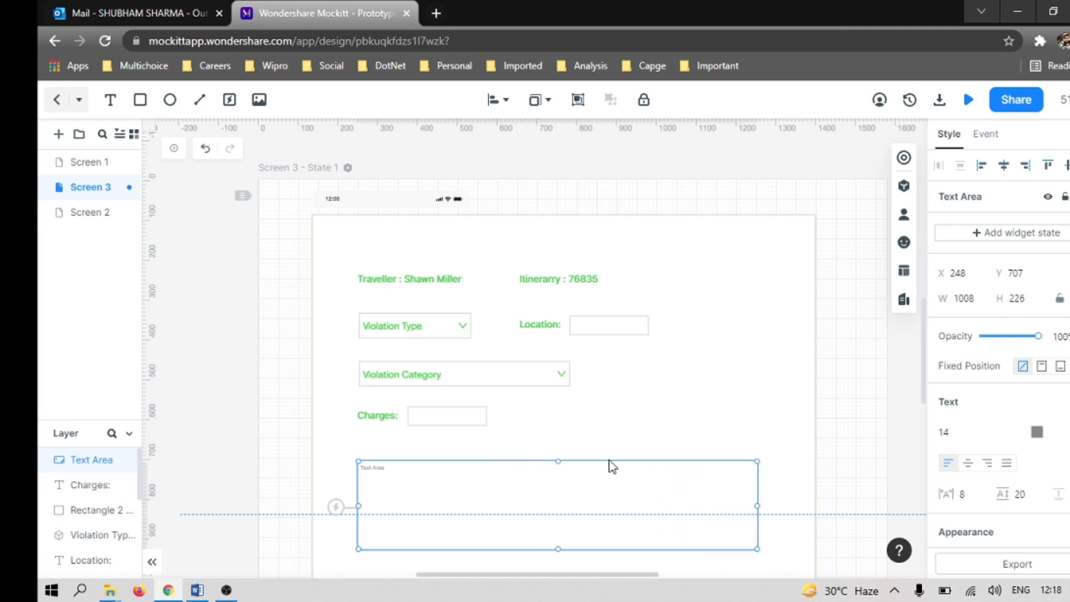
click(552, 426)
scroll(645, 466, down, 5)
scroll(646, 466, up, 5)
Step: Set the text area's font size to 24 and its text colour to green #53C336
click(502, 514)
click(945, 433)
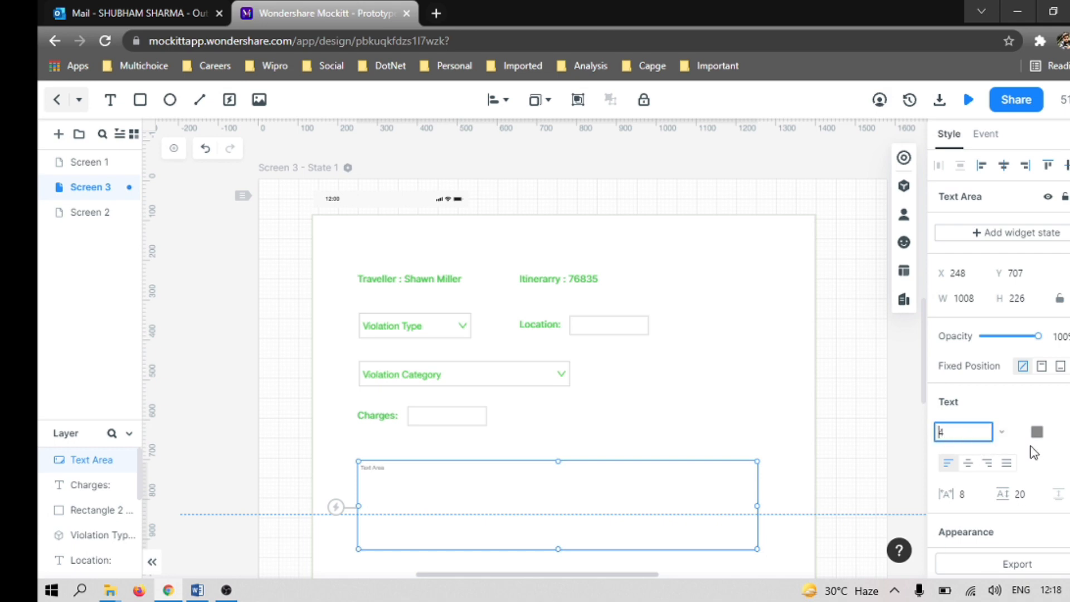
text(2)
key(Return)
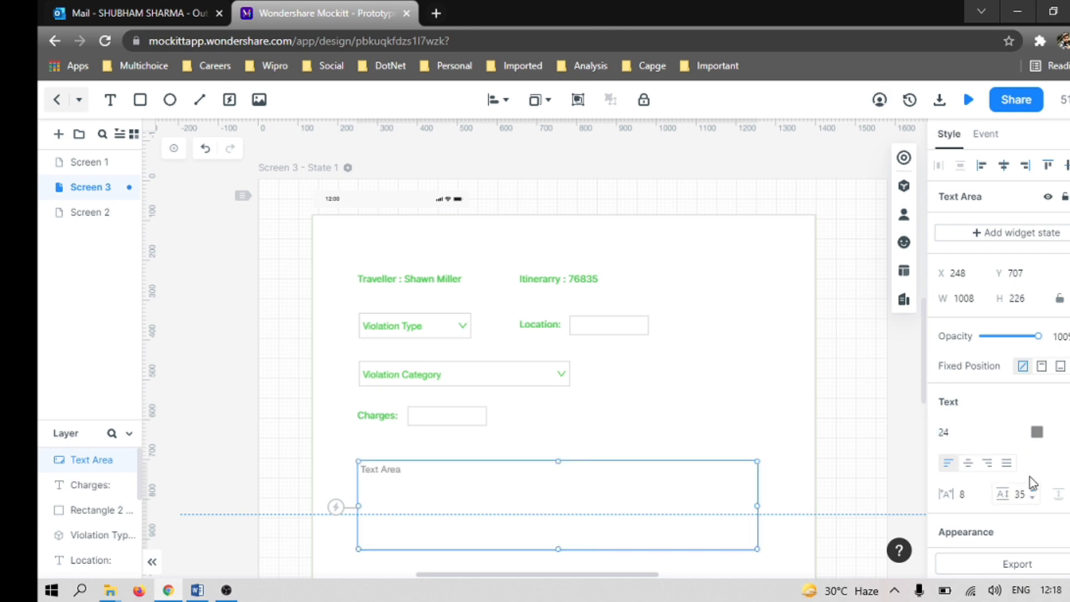
click(1037, 433)
click(895, 440)
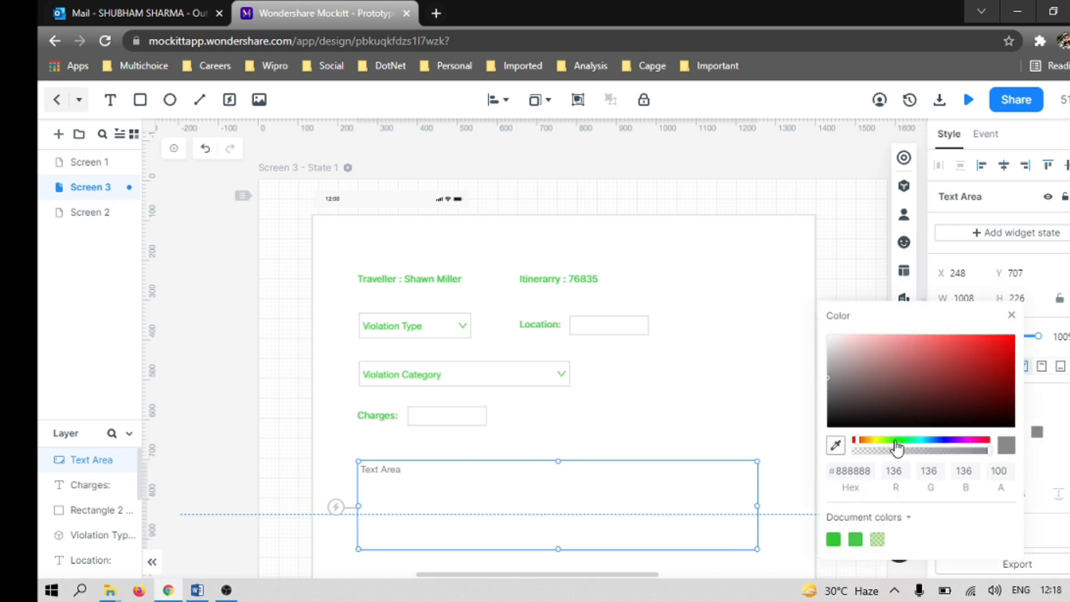
click(963, 357)
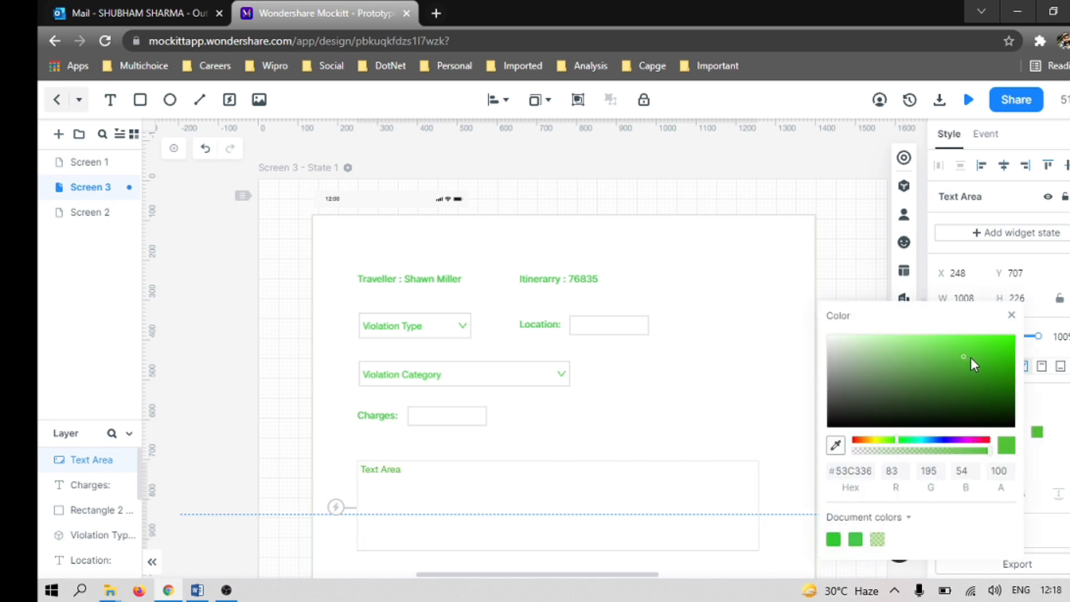
click(1052, 469)
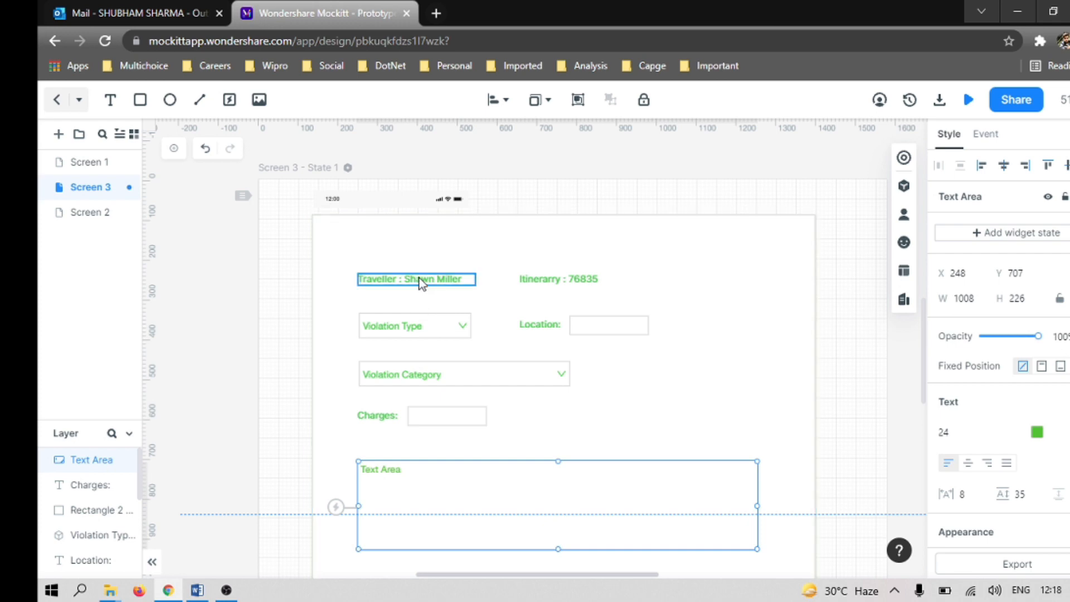
Step: Shift the text area slightly down and place a copy of the Charges label above it at about X 248, Y 687
click(383, 419)
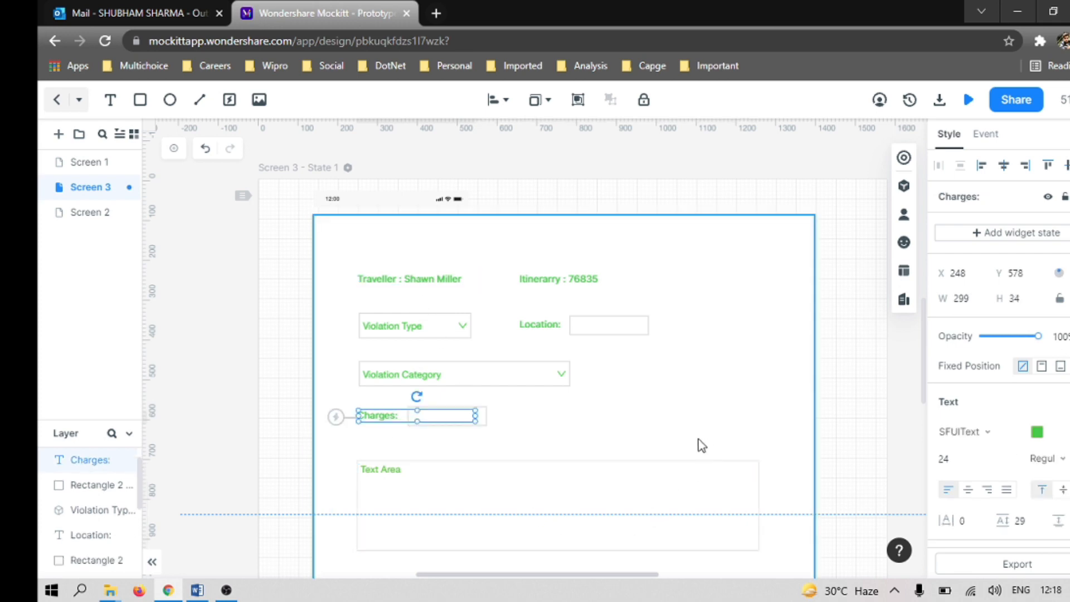
drag(462, 511, 462, 527)
click(409, 470)
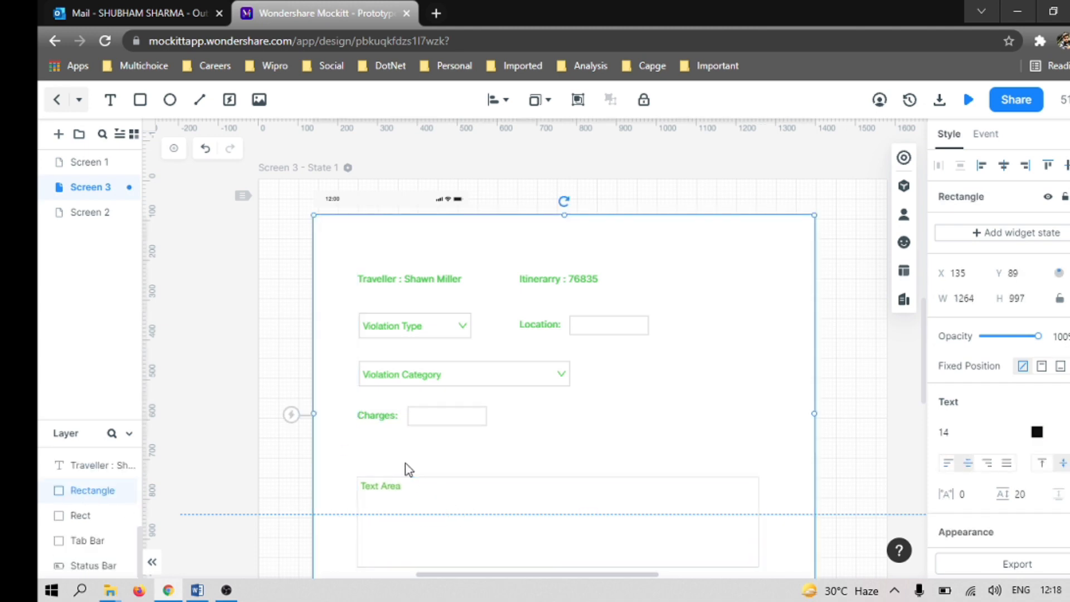
key(ctrl+v)
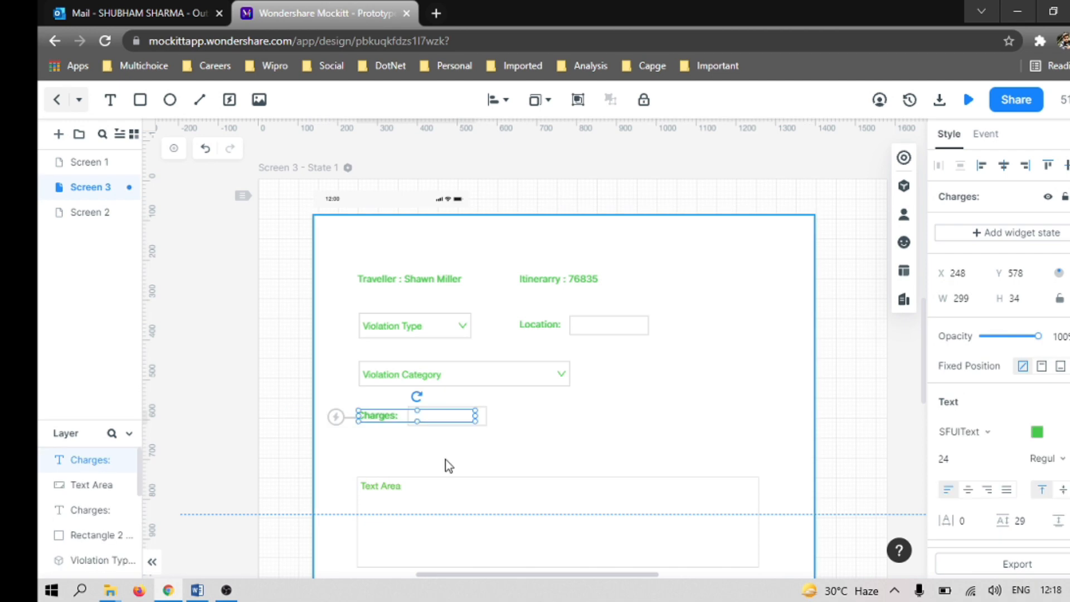
drag(399, 425, 399, 470)
Step: Change the copied label above the text area to read "Description:"
double_click(395, 459)
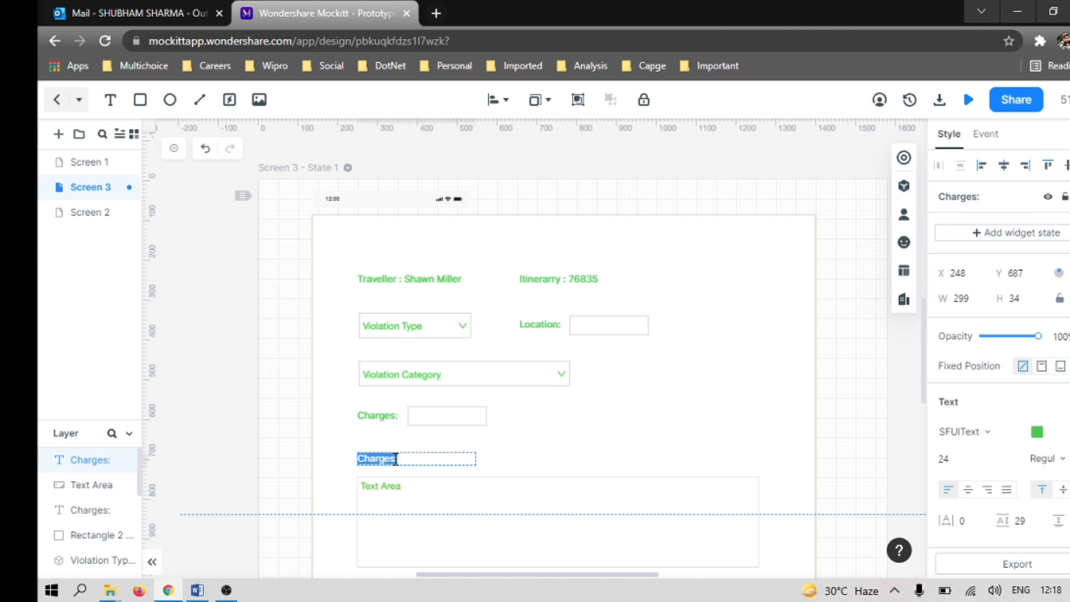
click(395, 462)
click(629, 438)
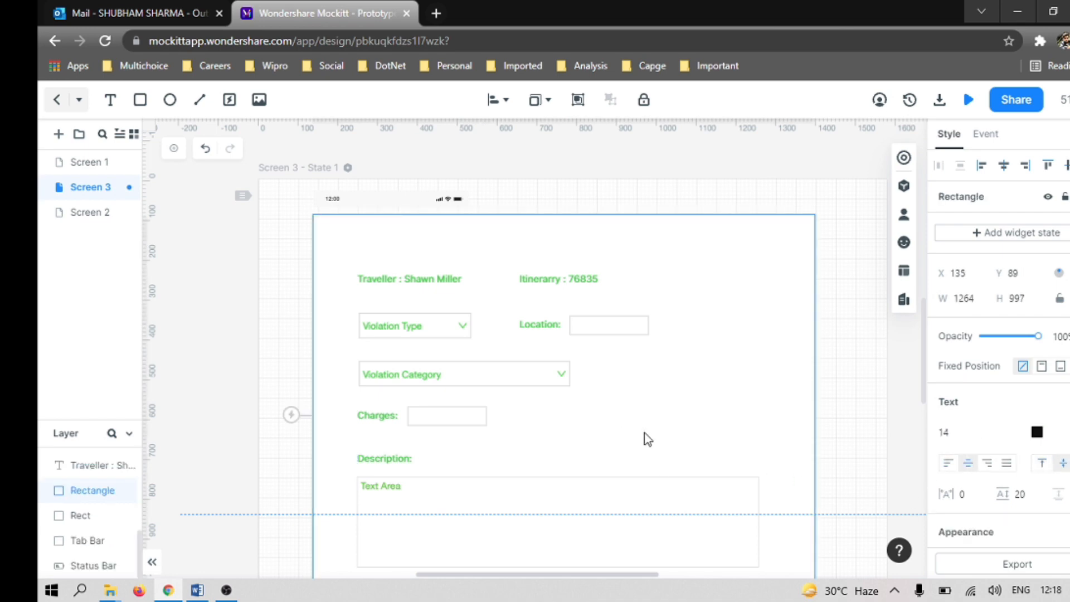
Step: Check the Word wireframe and add a basic Button below the text area at about X 1058, Y 1002, enlarged to about 198 by 63
scroll(648, 439, down, 5)
scroll(870, 377, up, 10)
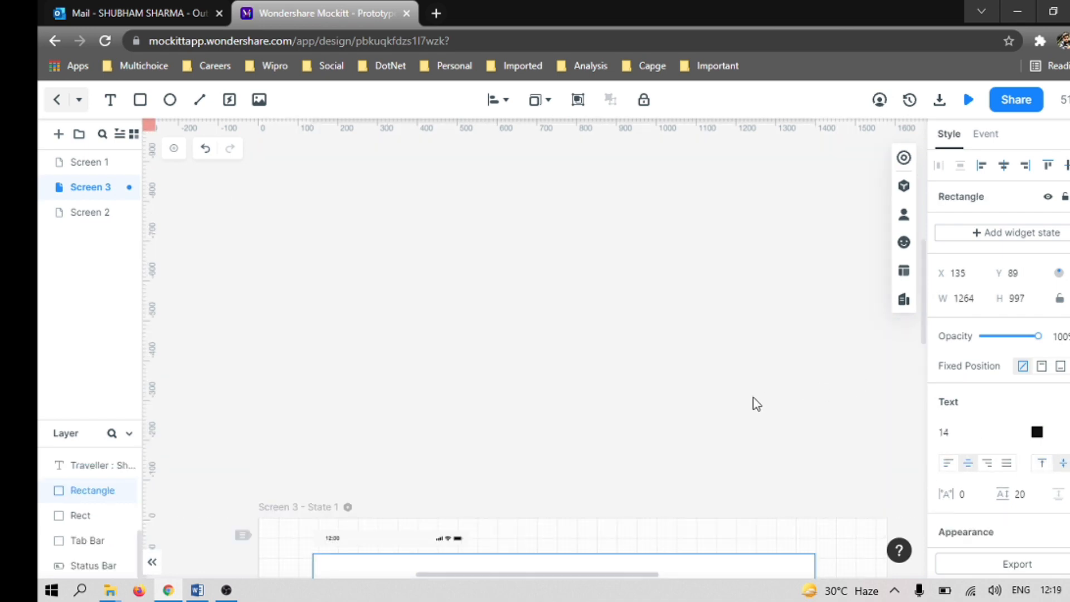
scroll(756, 404, down, 5)
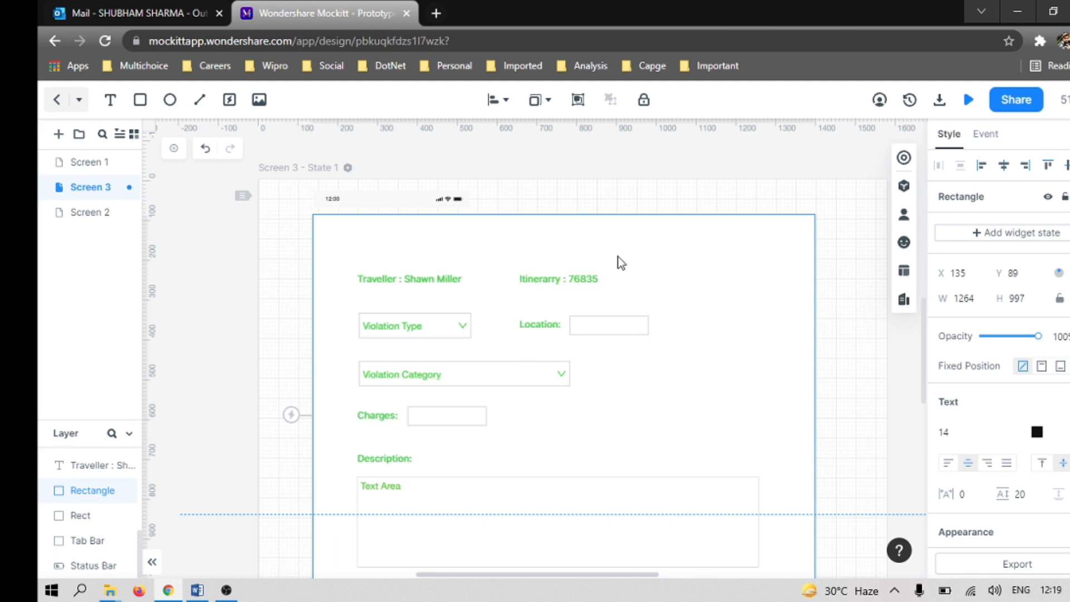
key(alt+Tab)
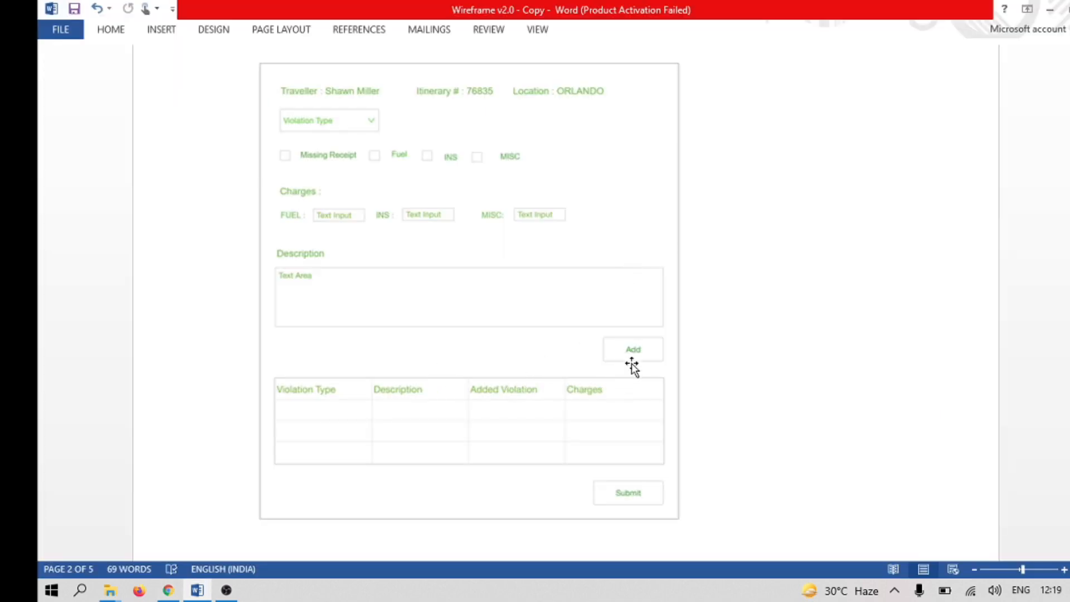
key(alt+Tab)
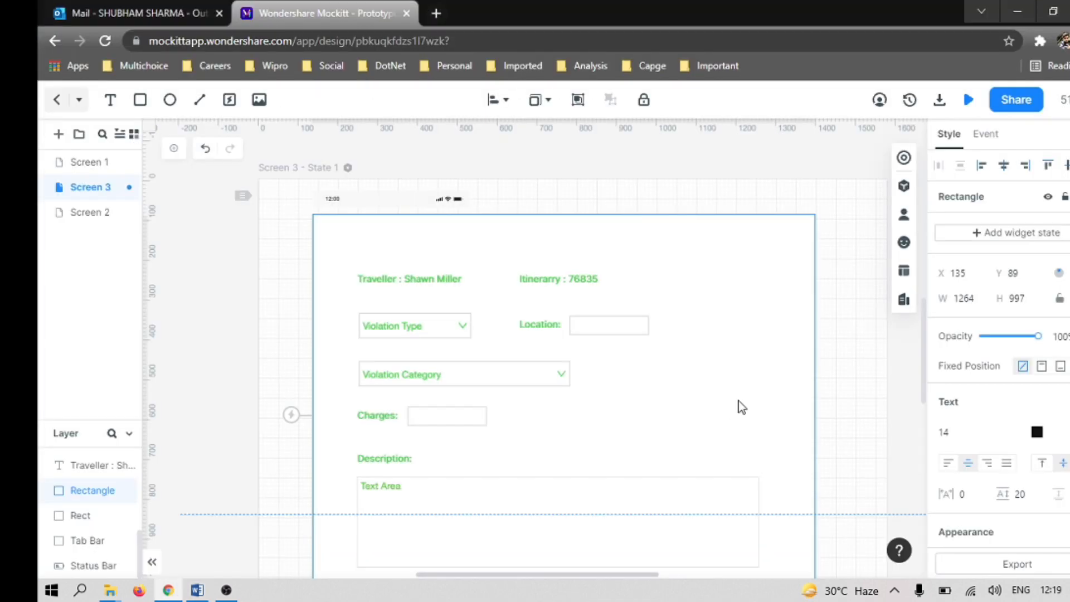
click(850, 361)
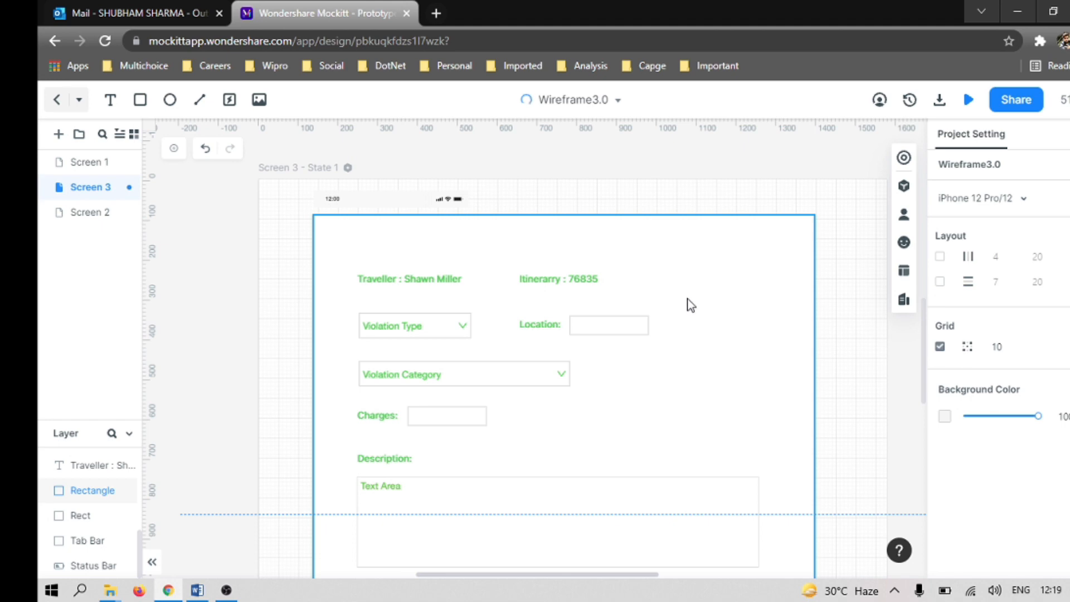
click(903, 186)
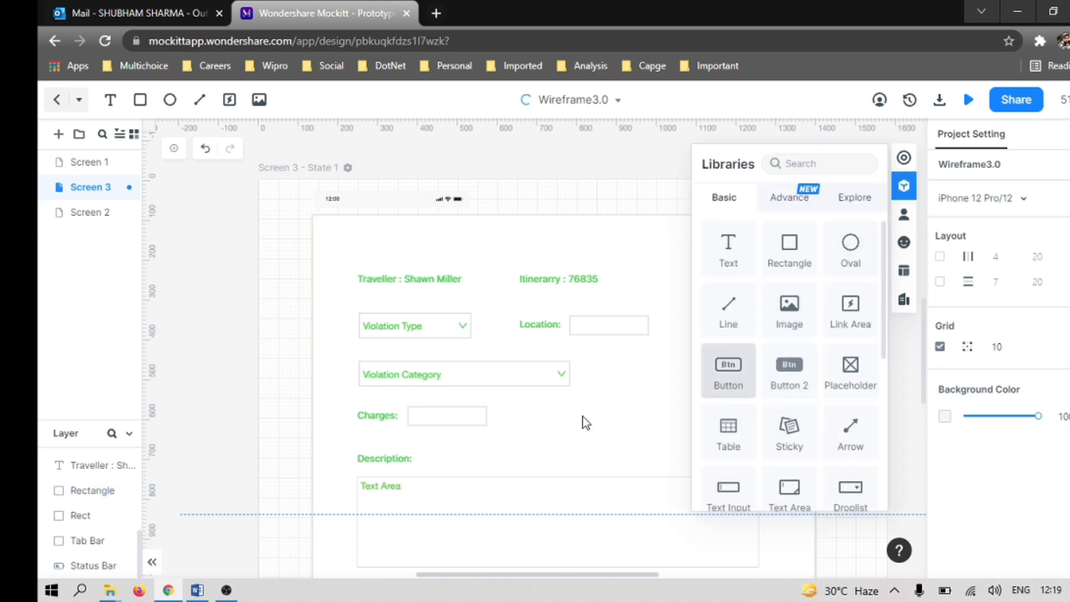
scroll(512, 394, down, 5)
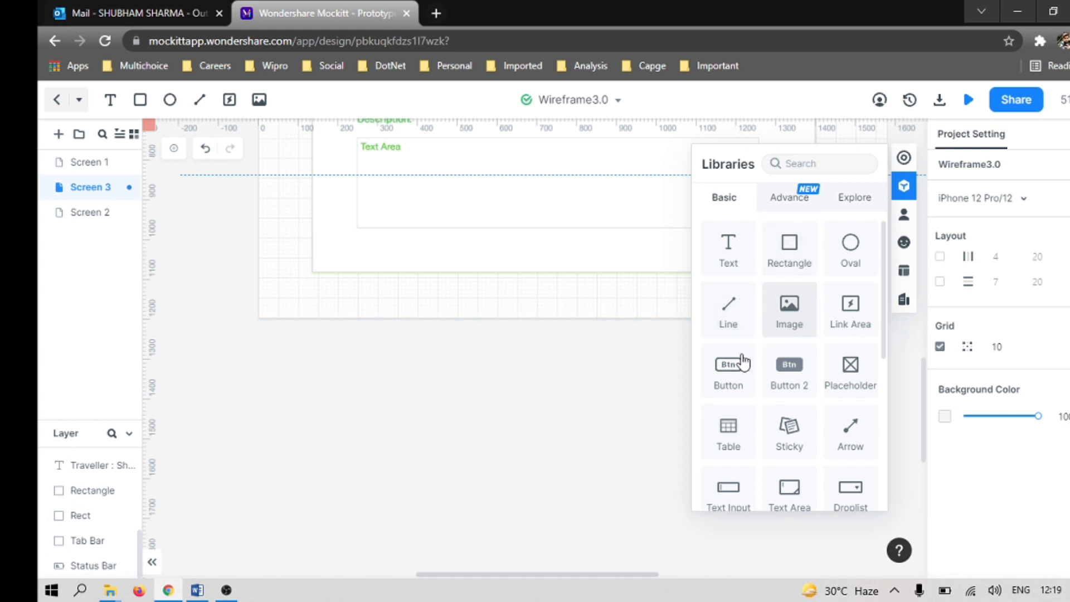
drag(736, 377, 642, 247)
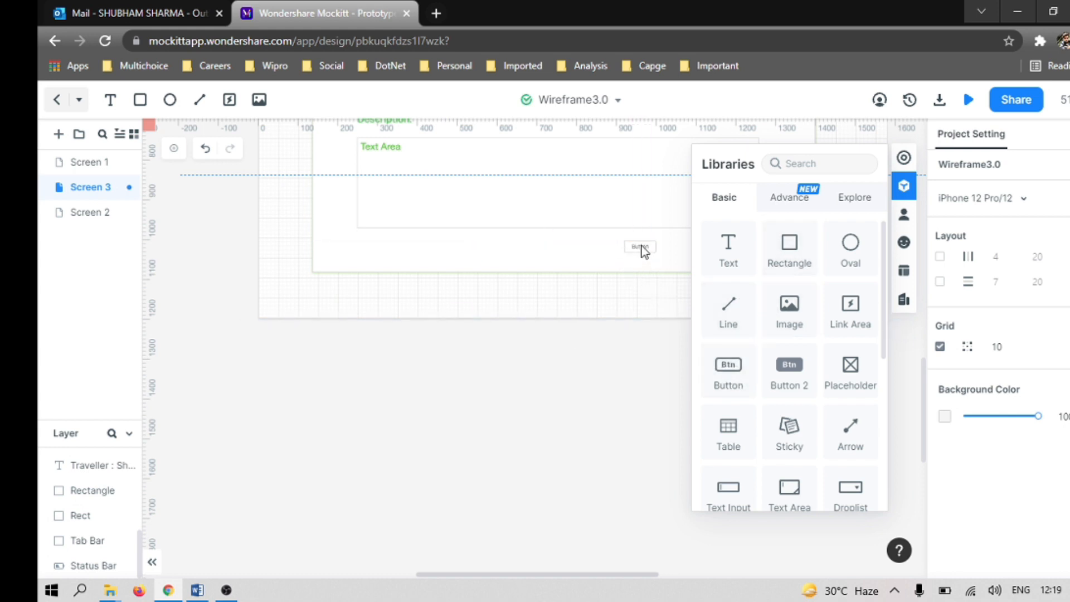
click(904, 186)
drag(925, 399, 928, 339)
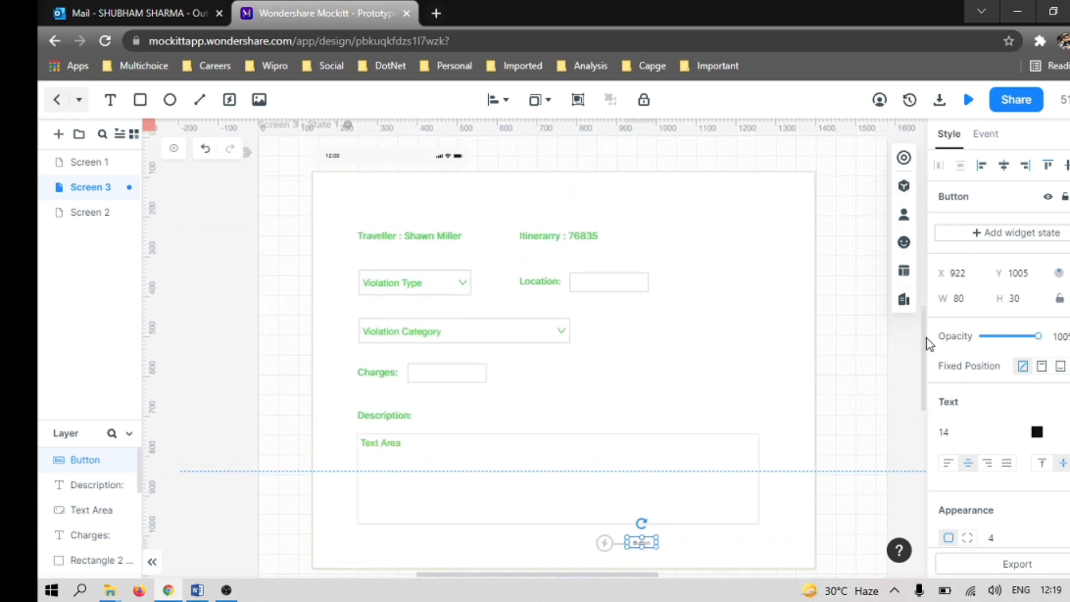
drag(656, 548, 724, 553)
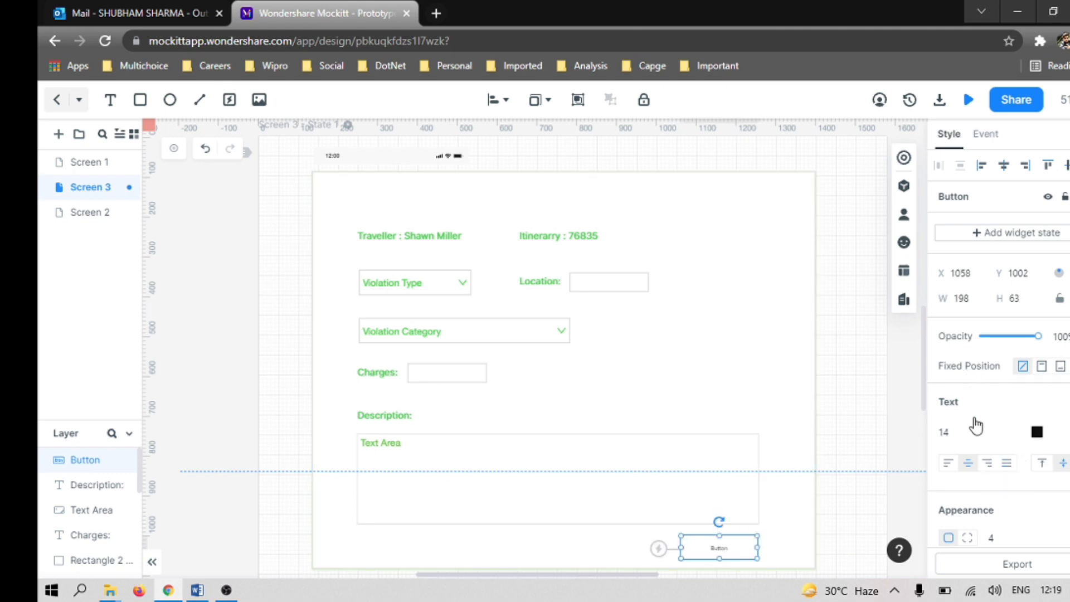
Step: Set the button's font size to 24 and change its label to "Add"
click(1001, 432)
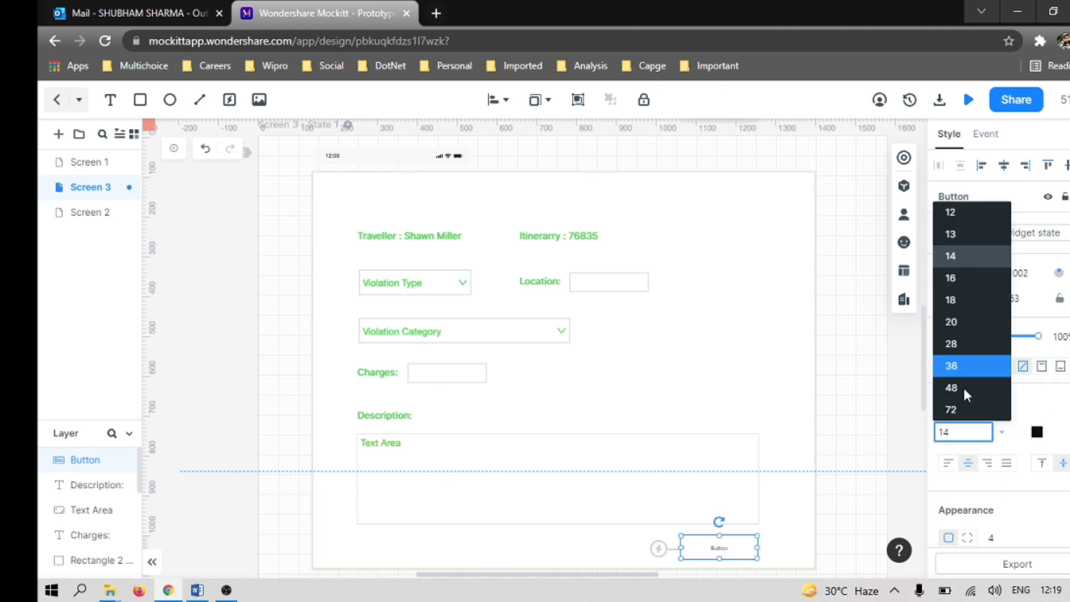
text(2)
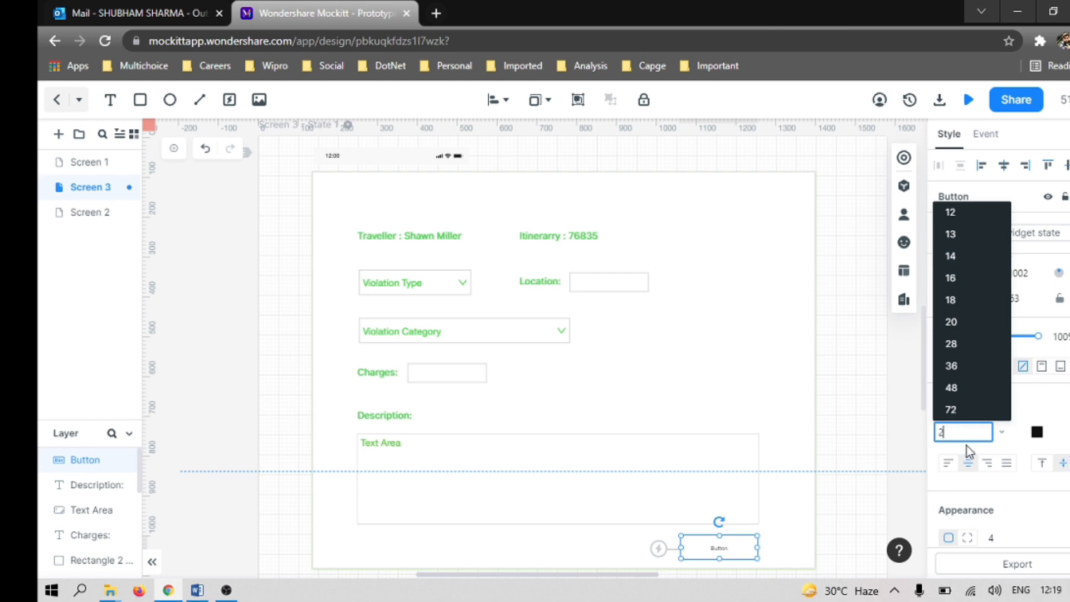
key(Return)
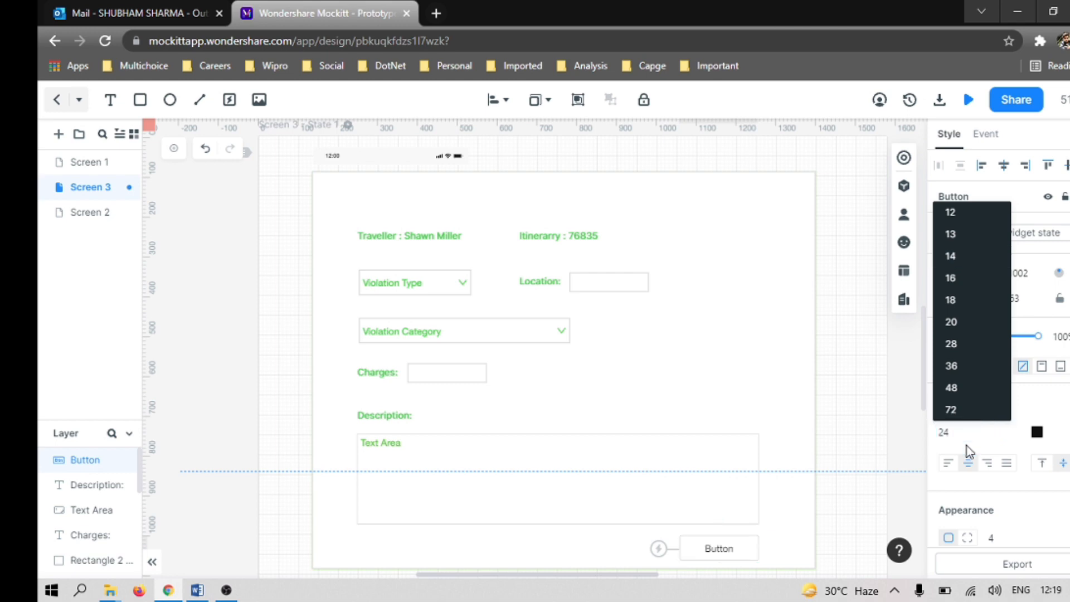
click(727, 550)
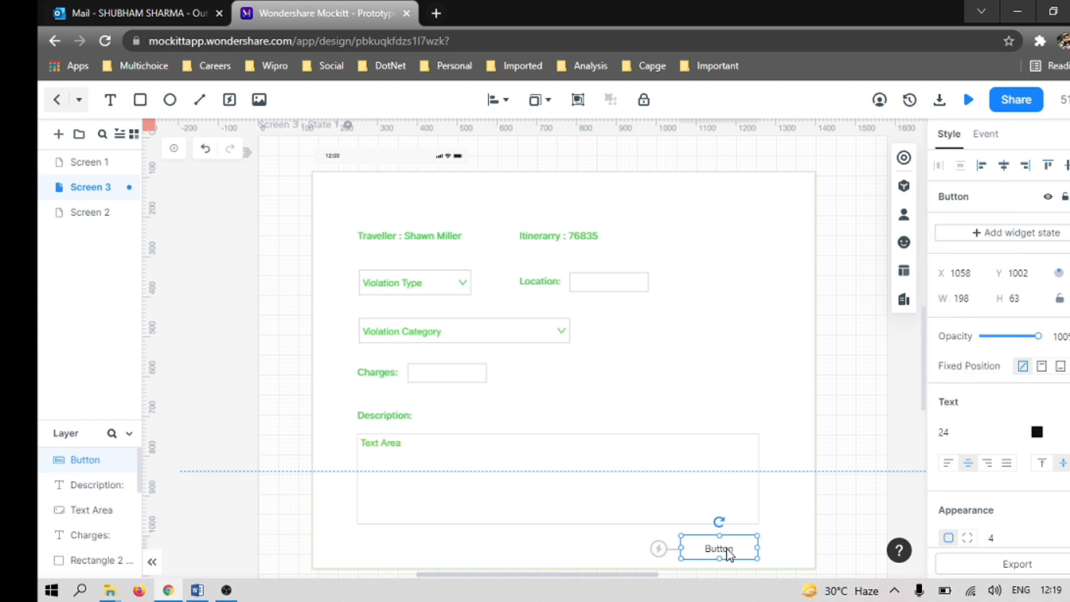
double_click(727, 550)
text(Add)
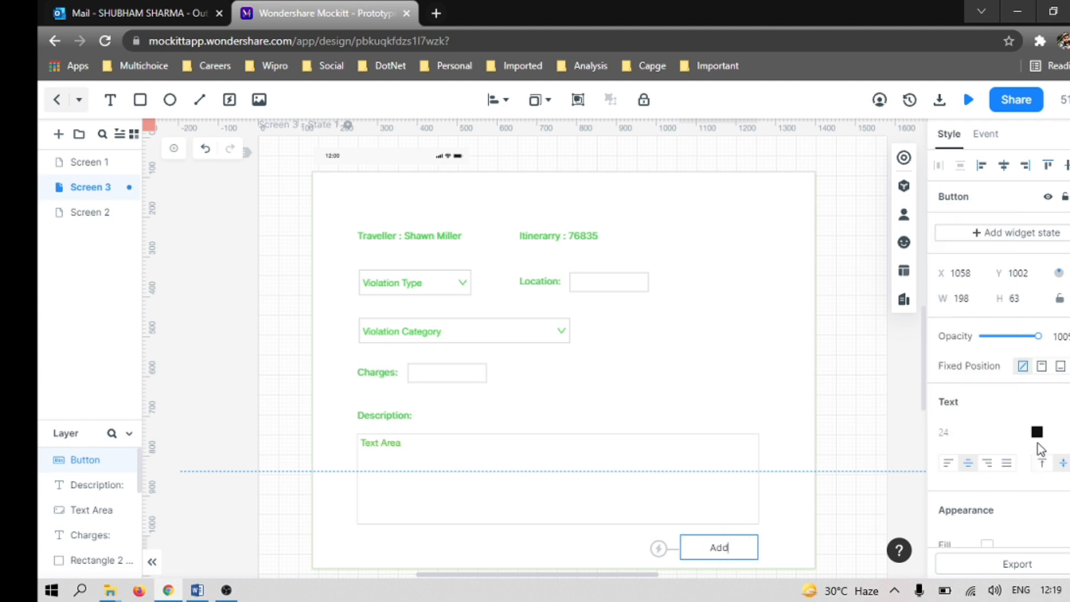
Step: Try to change the Add button's text colour to green while its label is still being edited
click(1036, 435)
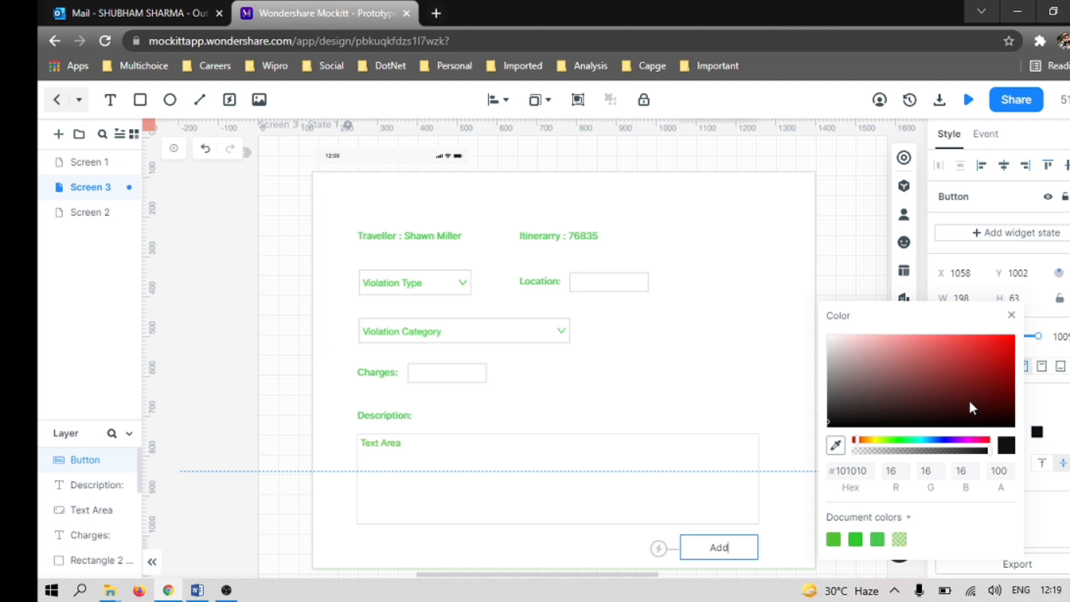
click(897, 440)
click(959, 359)
click(834, 539)
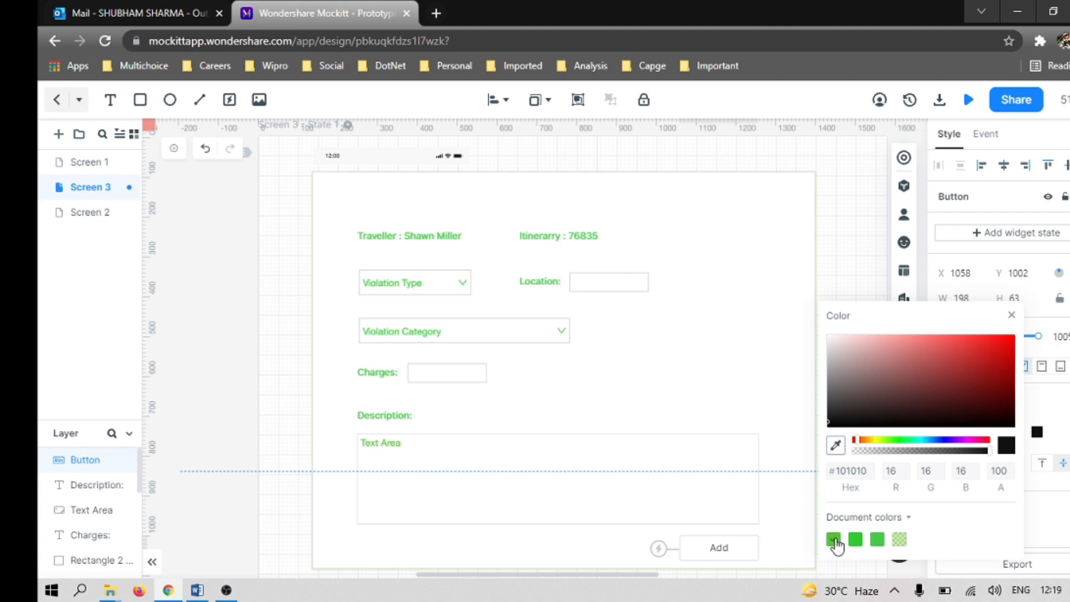
click(764, 335)
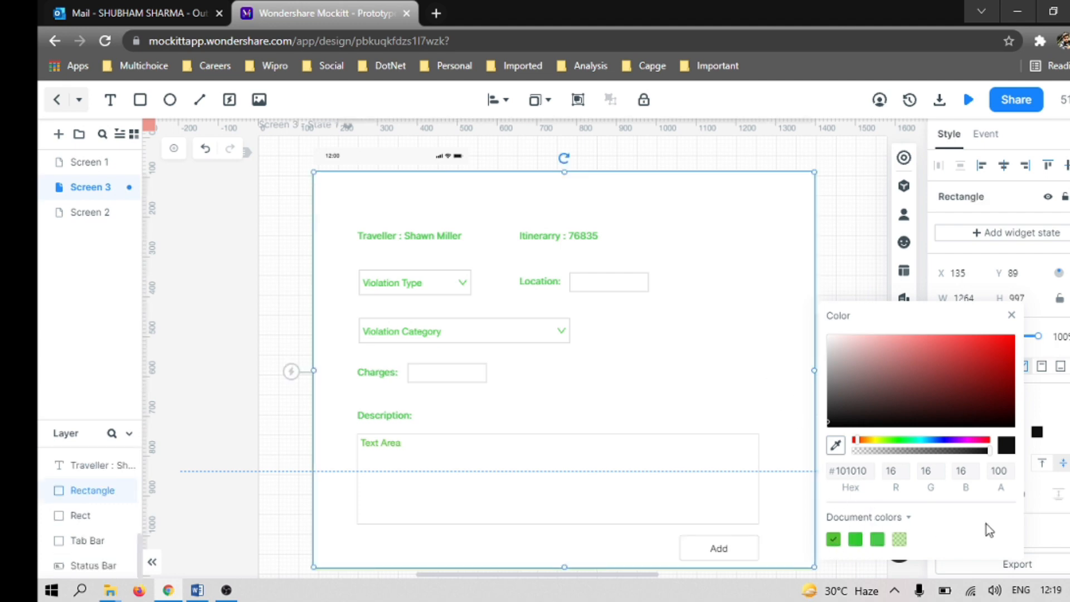
click(762, 306)
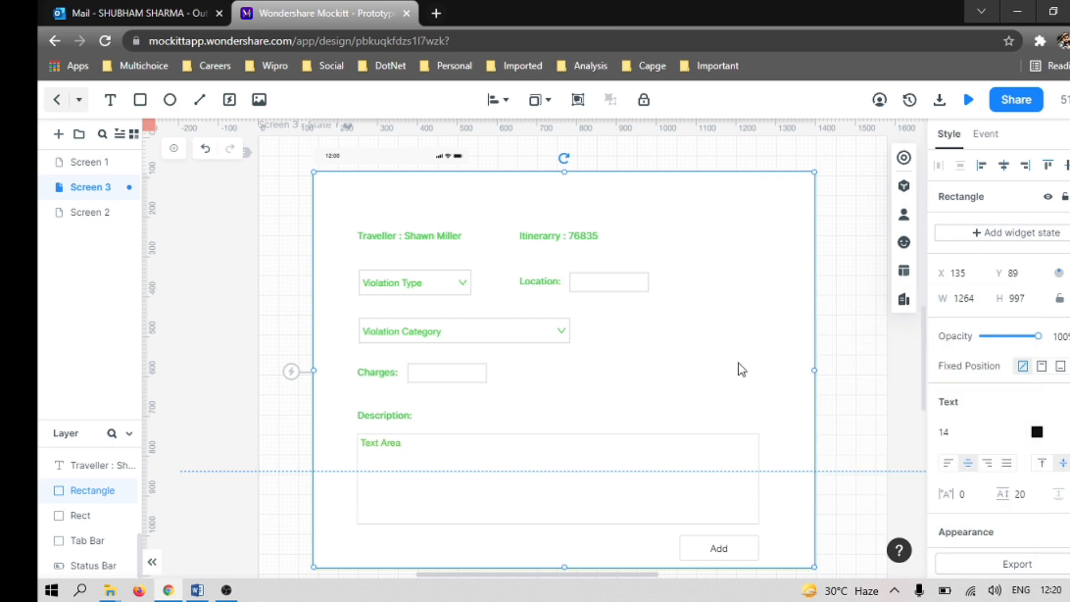
Step: Set the Add button's text colour to the document green #53C336
click(738, 557)
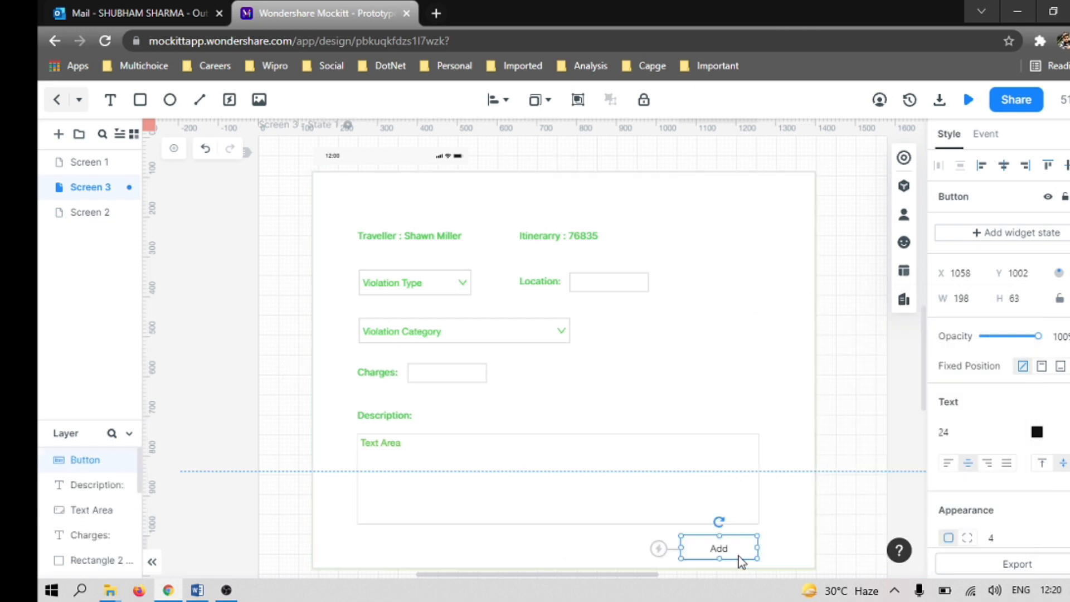
click(1036, 432)
click(834, 540)
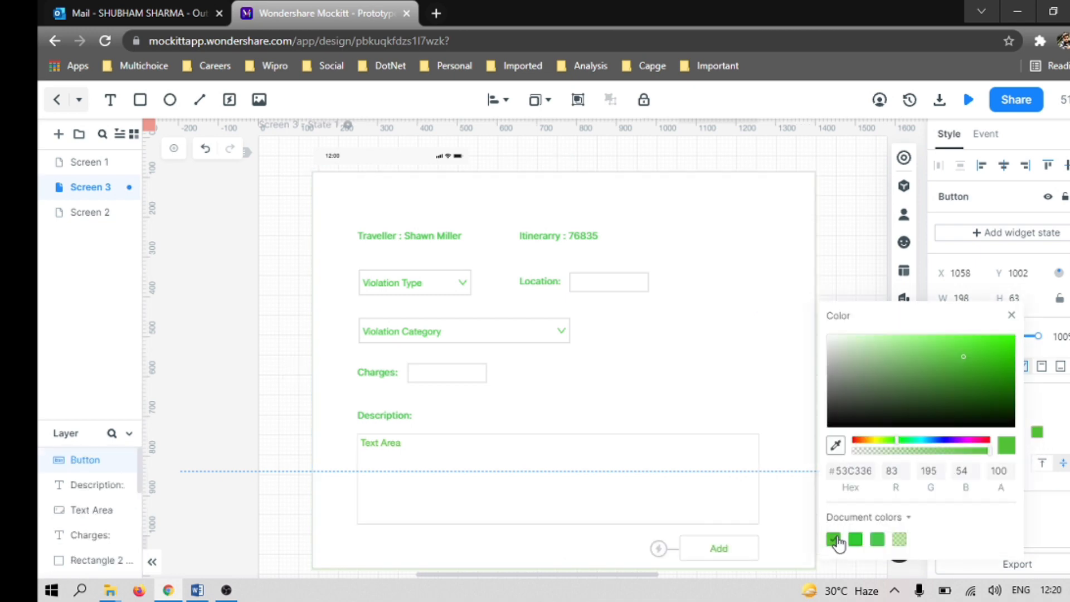
click(761, 373)
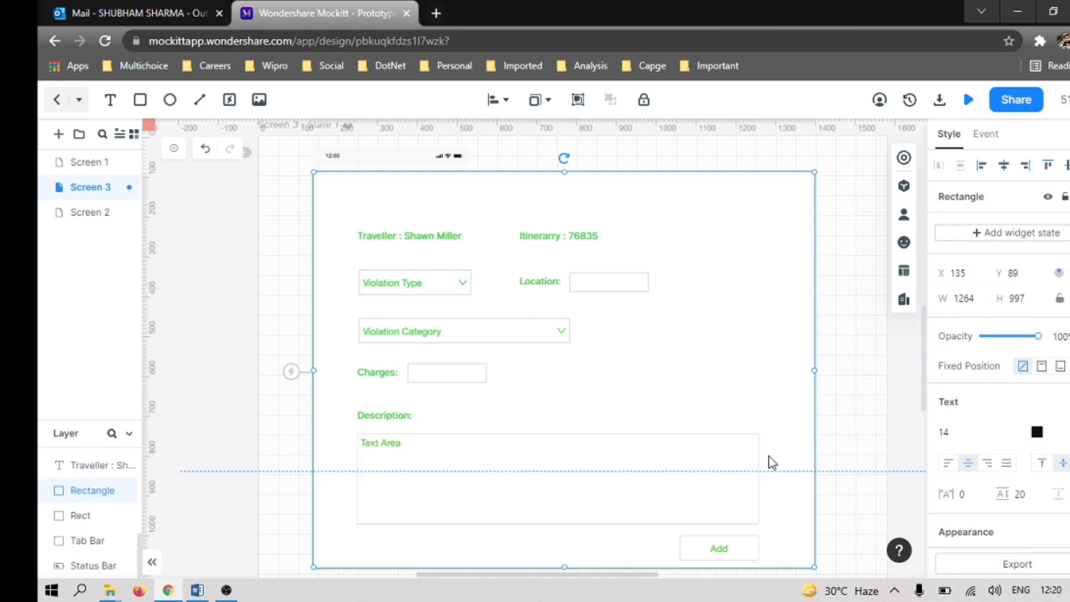
Step: Enlarge the form's outer rectangle downward to about 1309 by 1507, leaving room below the Add button
scroll(741, 405, down, 6)
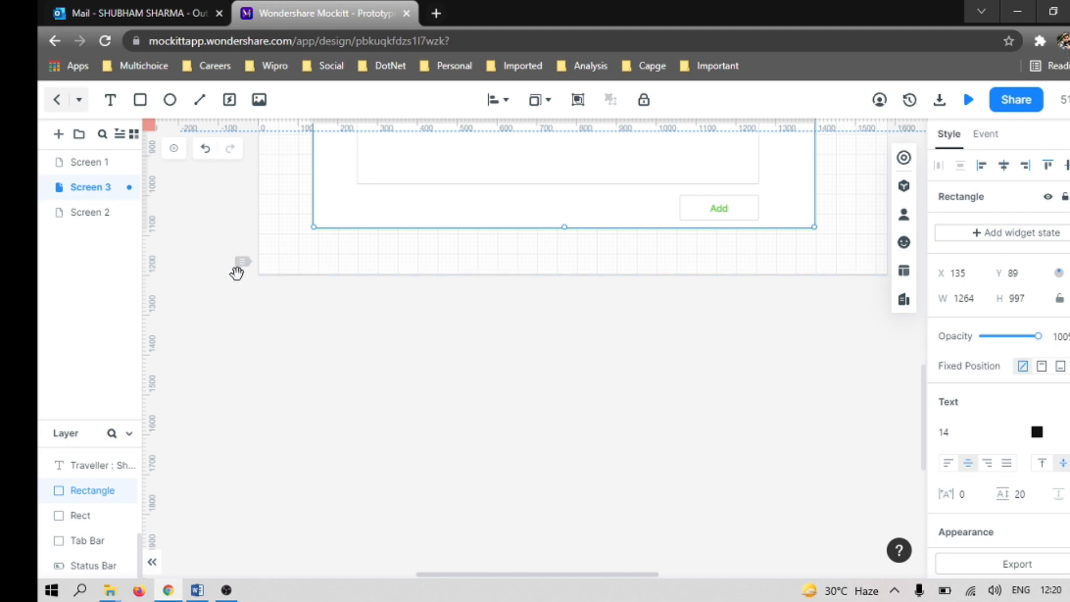
click(238, 305)
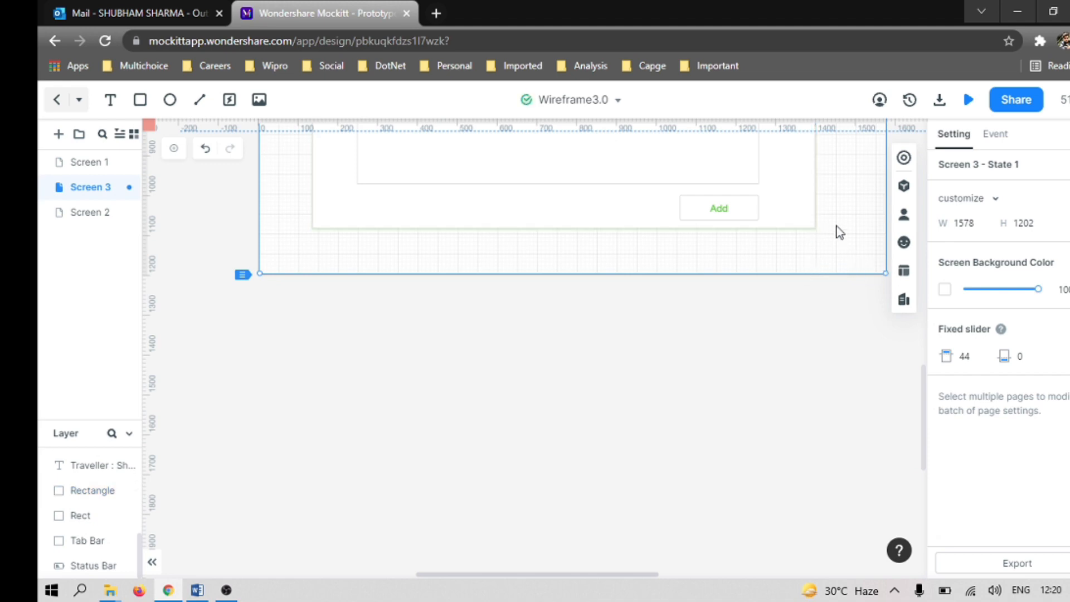
click(802, 223)
drag(813, 224, 829, 379)
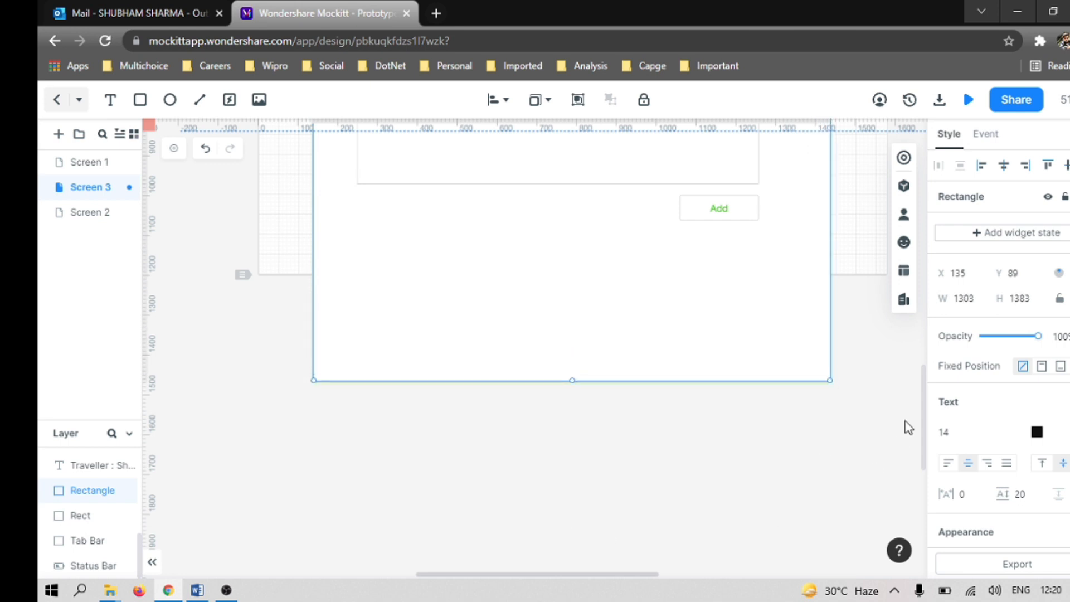
scroll(892, 407, up, 10)
scroll(857, 394, down, 10)
drag(829, 380, 831, 429)
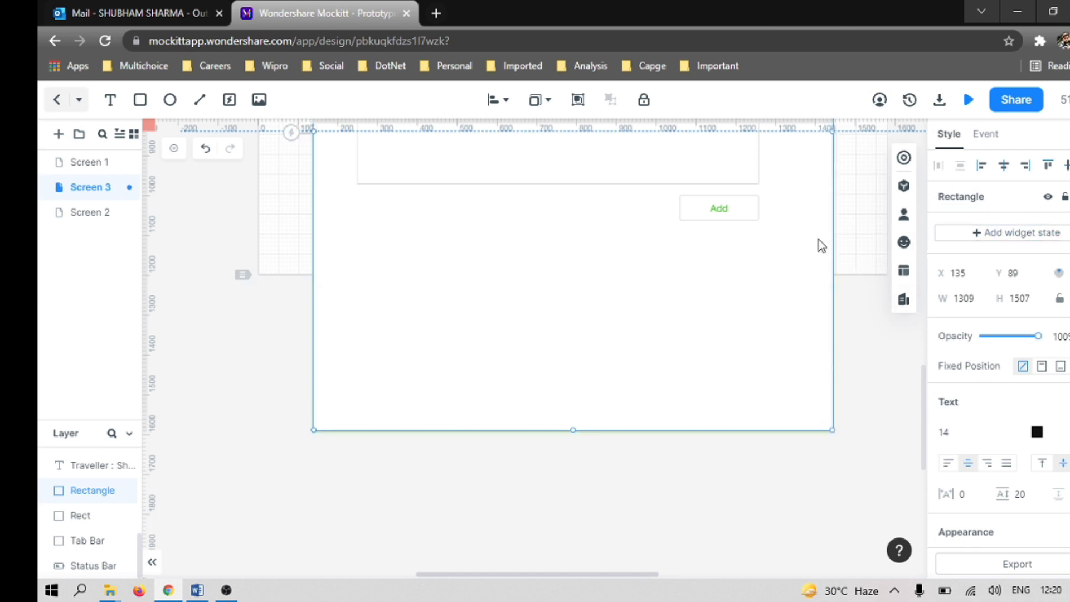
Step: Check the wireframe's lower section in the Word document and examine the Basic, Advance and Explore widget libraries for a suitable table widget
key(alt+Tab)
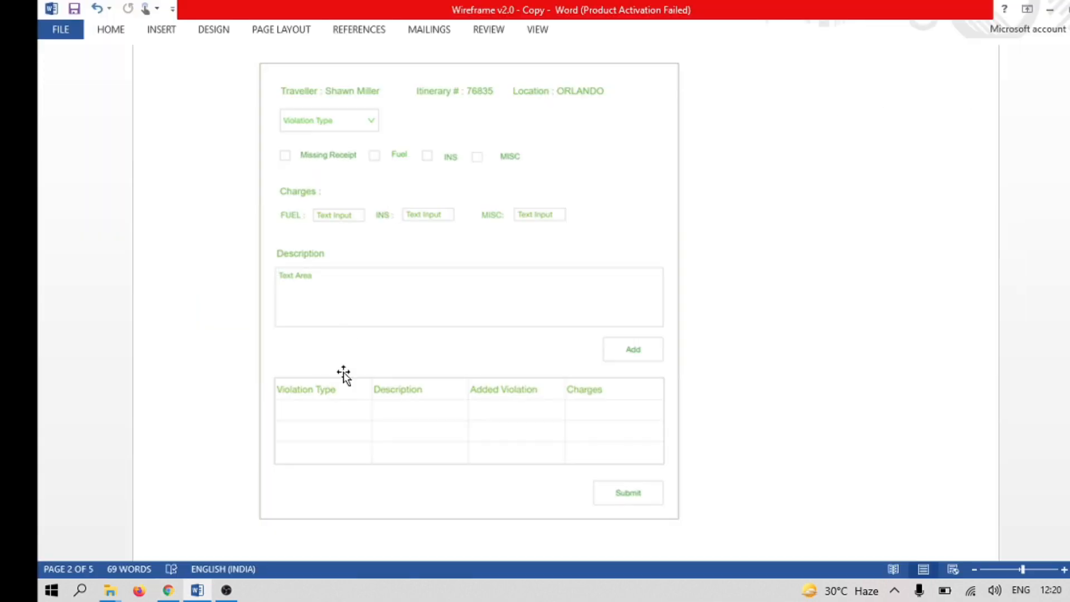
key(alt+Tab)
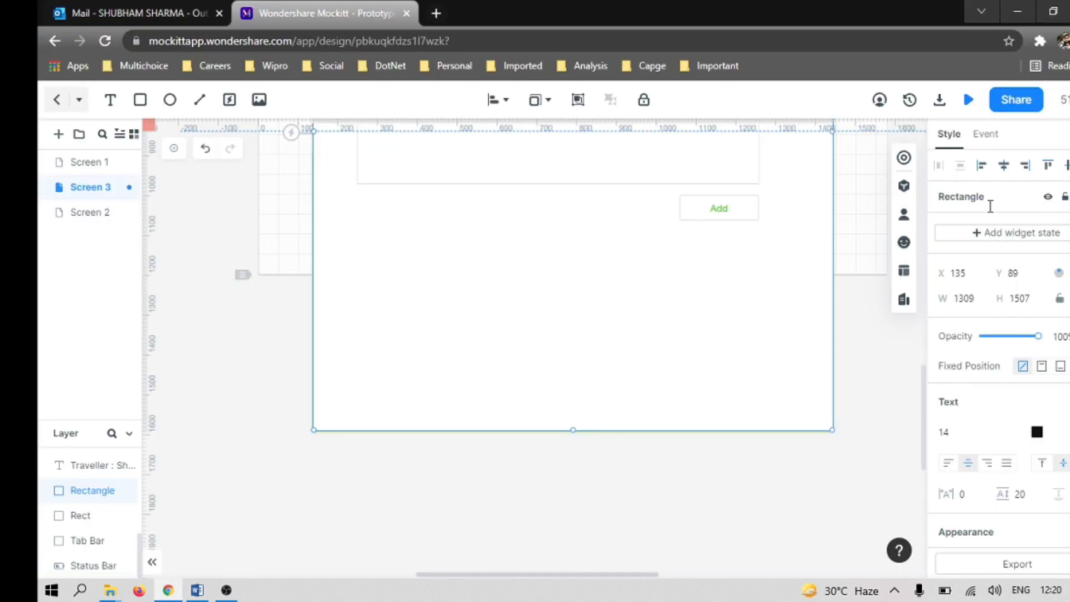
click(905, 190)
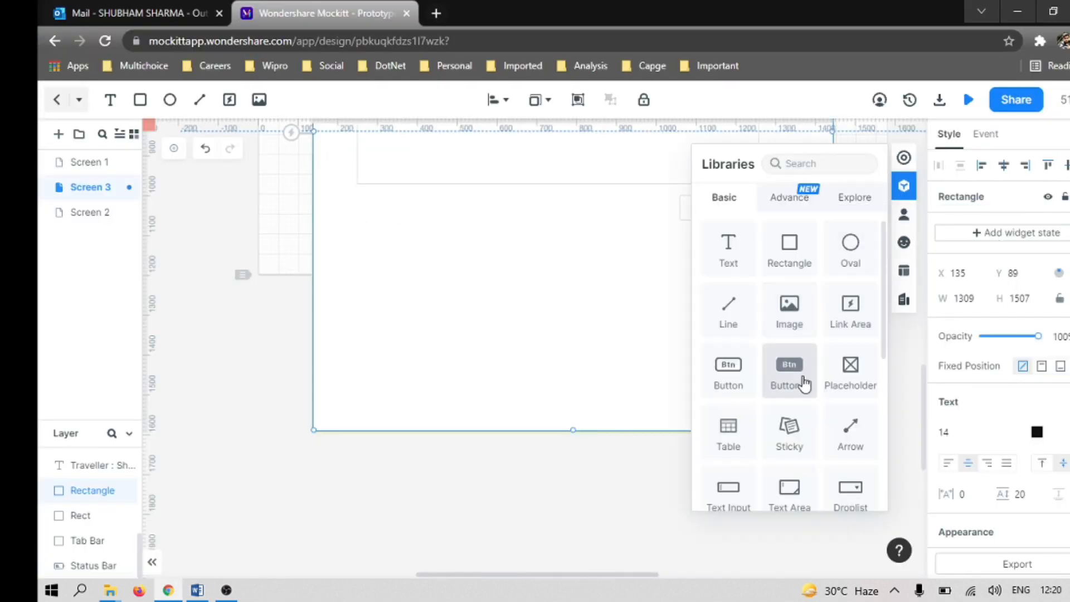
scroll(807, 424, down, 5)
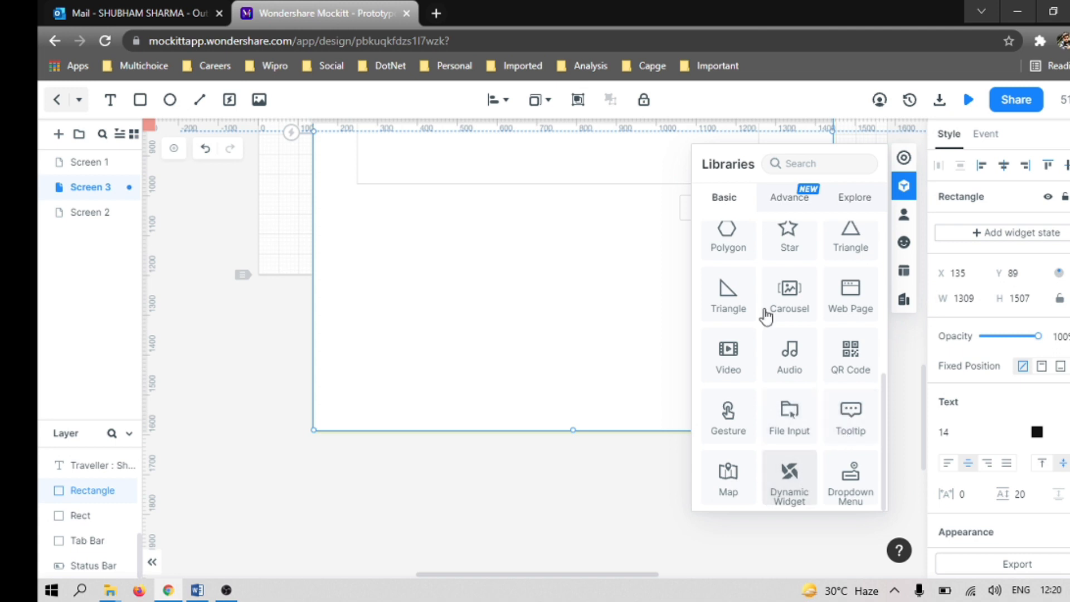
scroll(808, 379, up, 5)
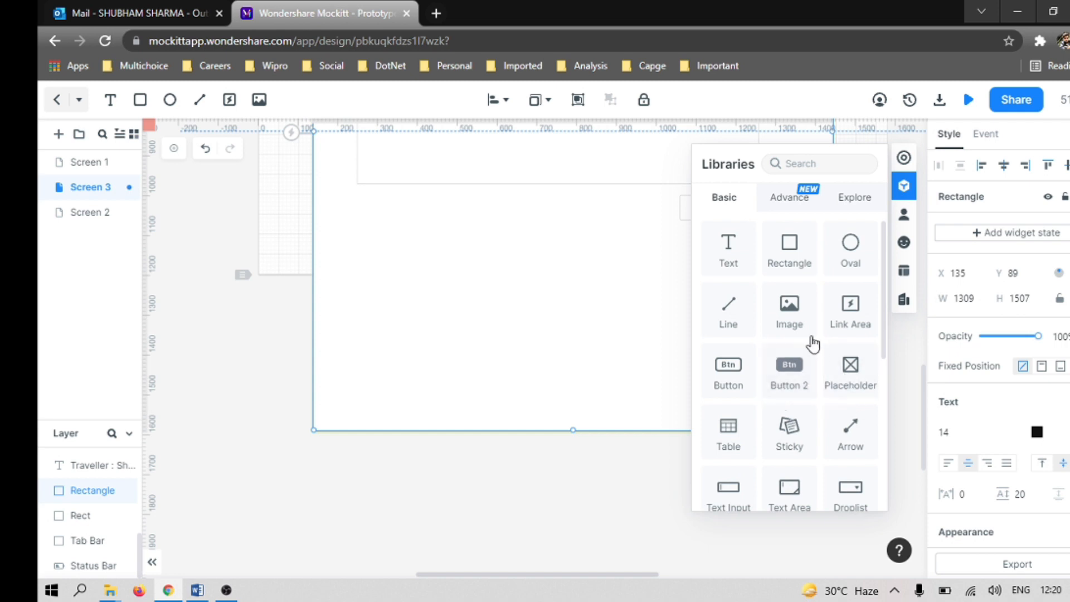
scroll(808, 379, down, 5)
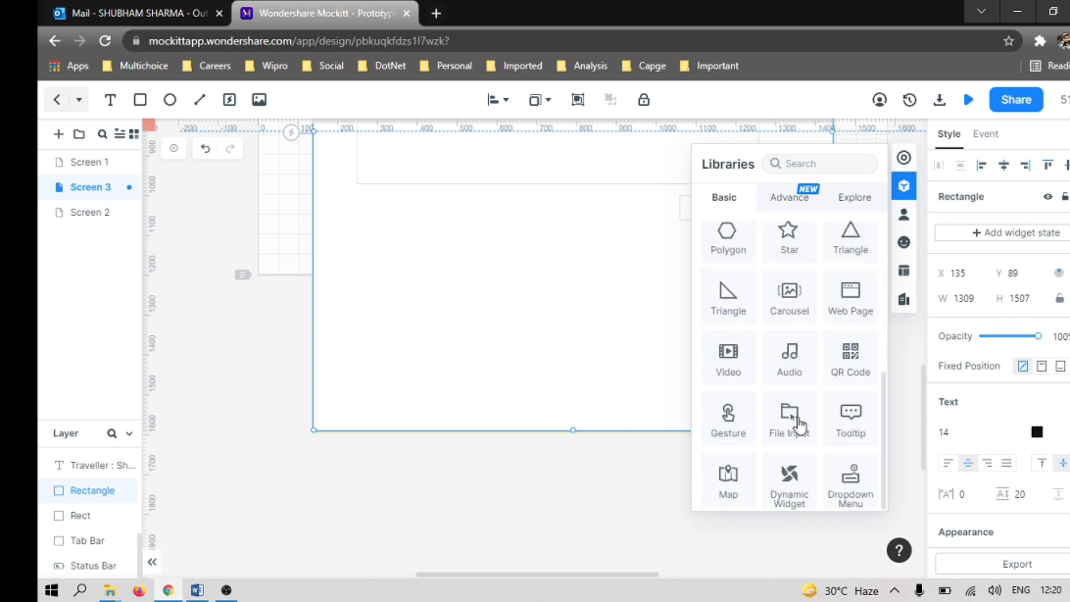
click(788, 198)
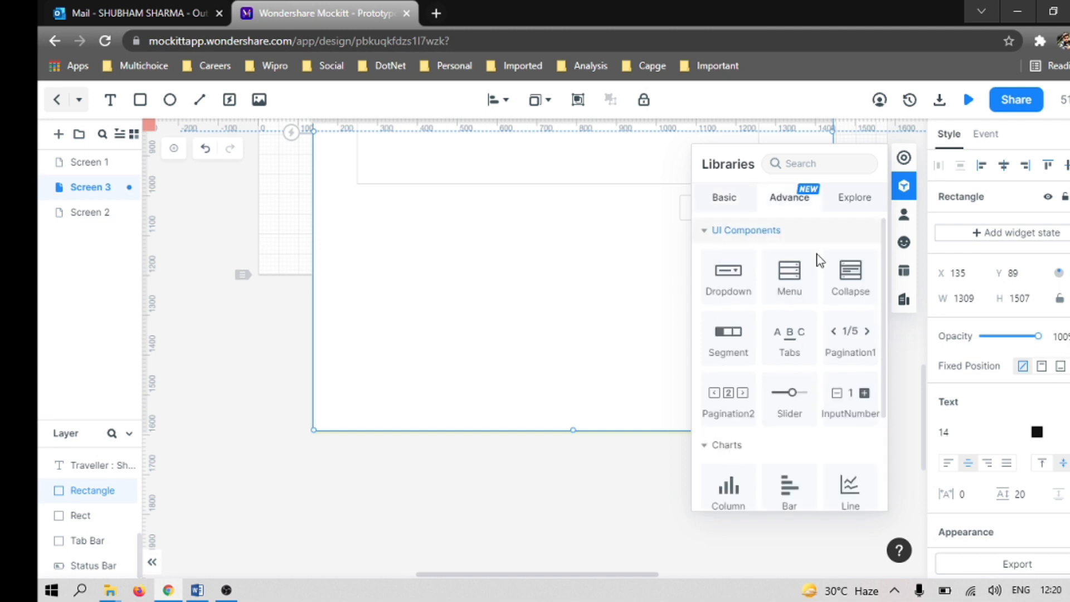
scroll(814, 368, down, 3)
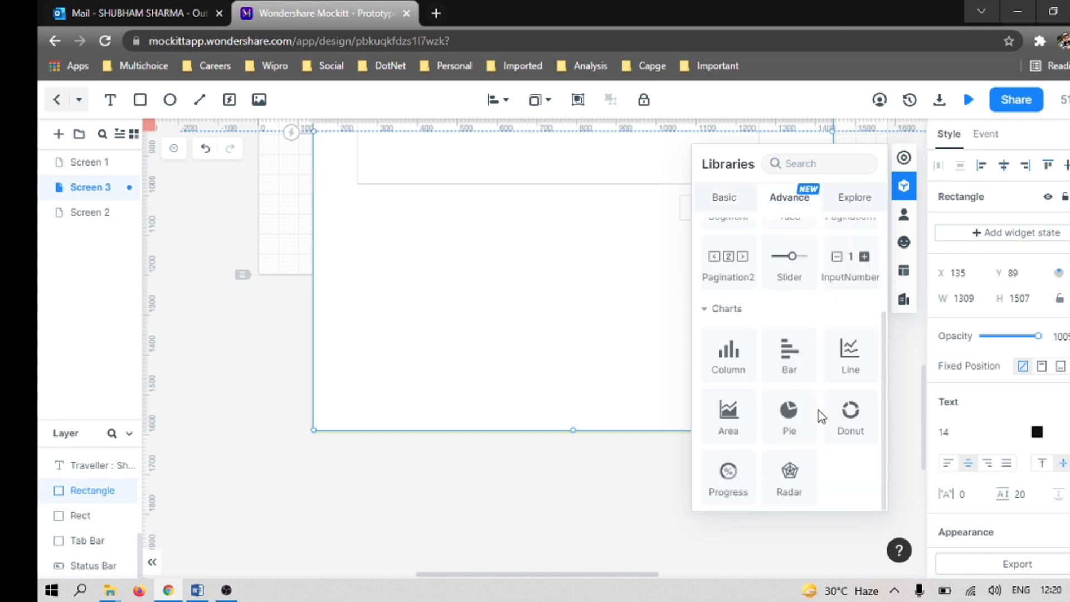
scroll(759, 293, up, 3)
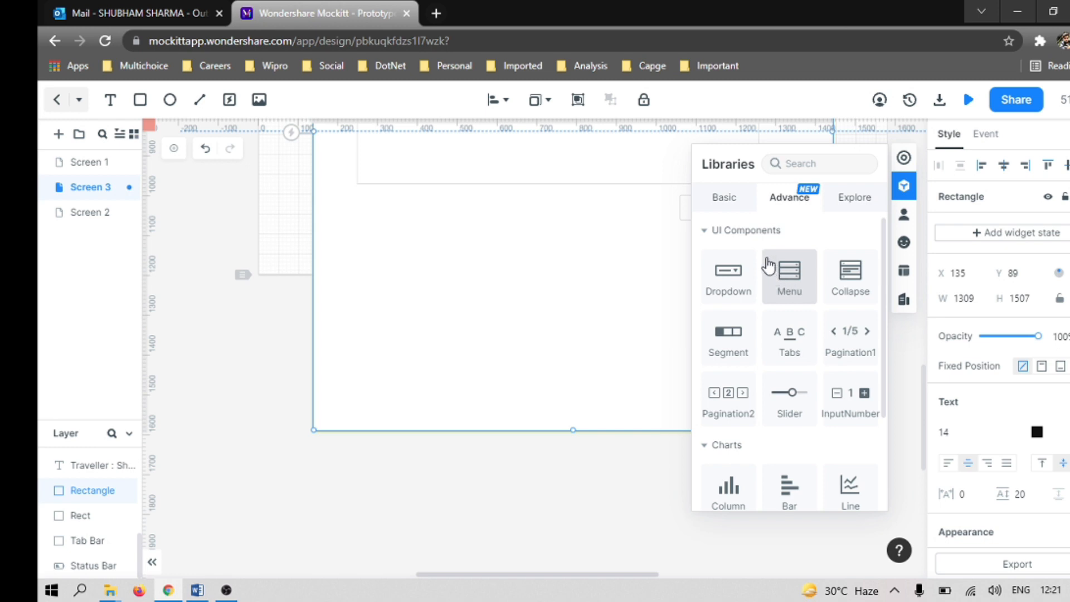
click(735, 206)
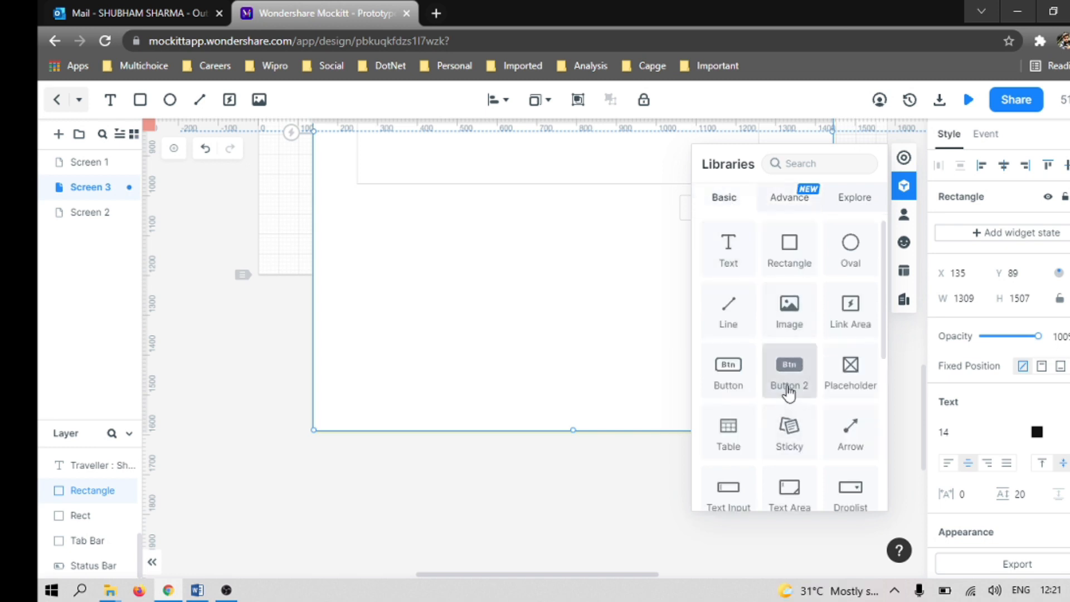
scroll(812, 450, down, 5)
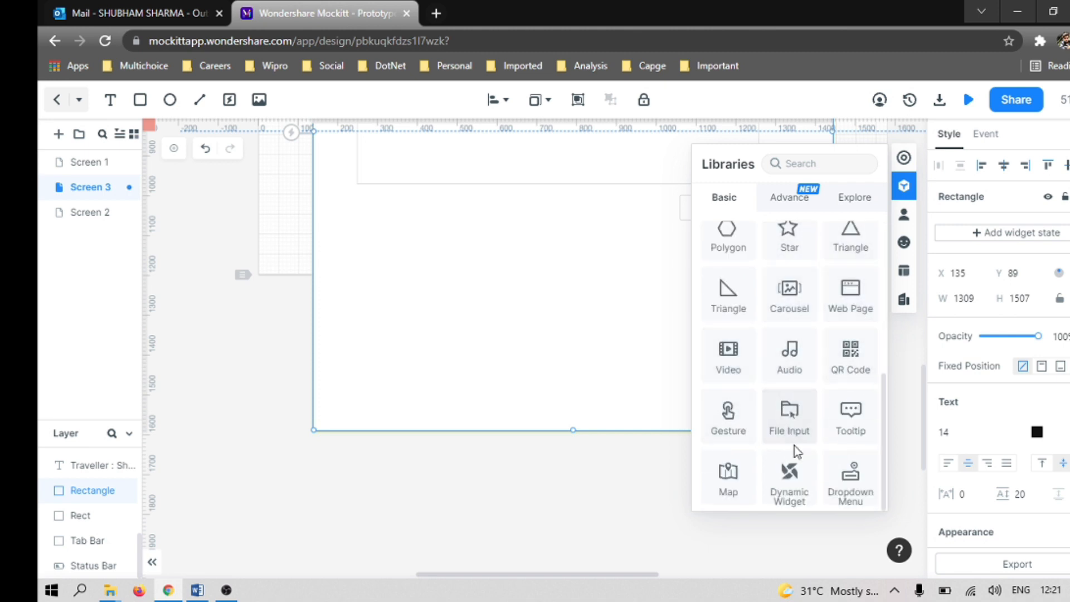
scroll(780, 463, up, 5)
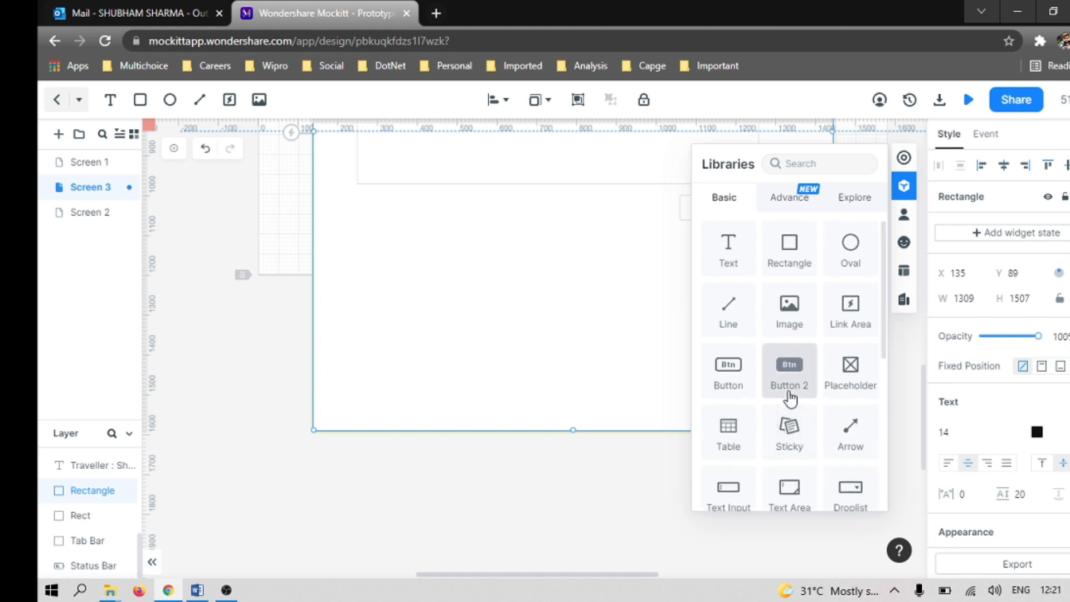
click(789, 196)
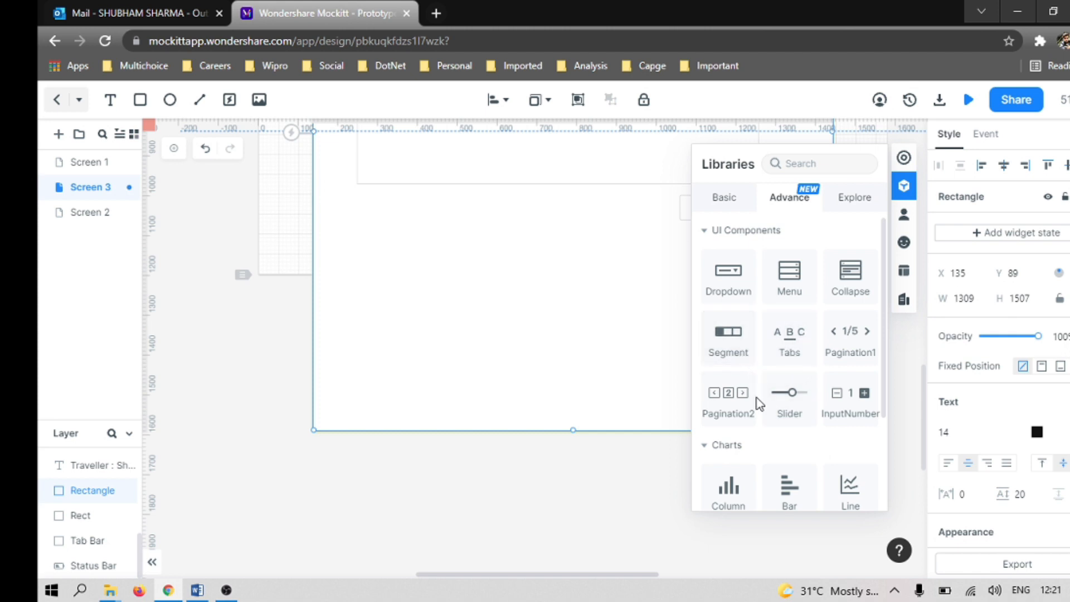
scroll(836, 424, down, 3)
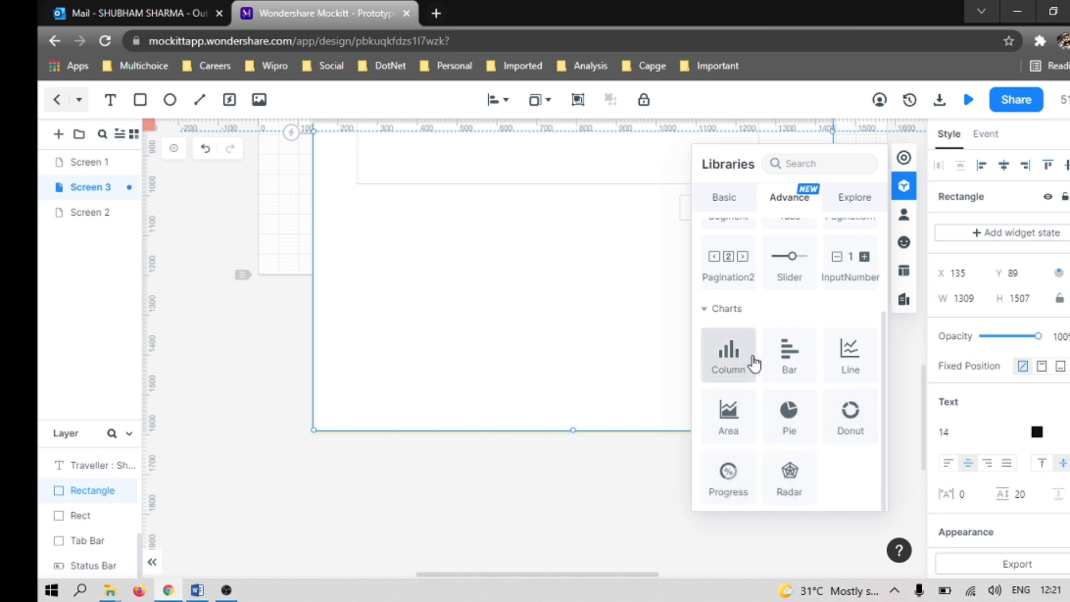
click(717, 310)
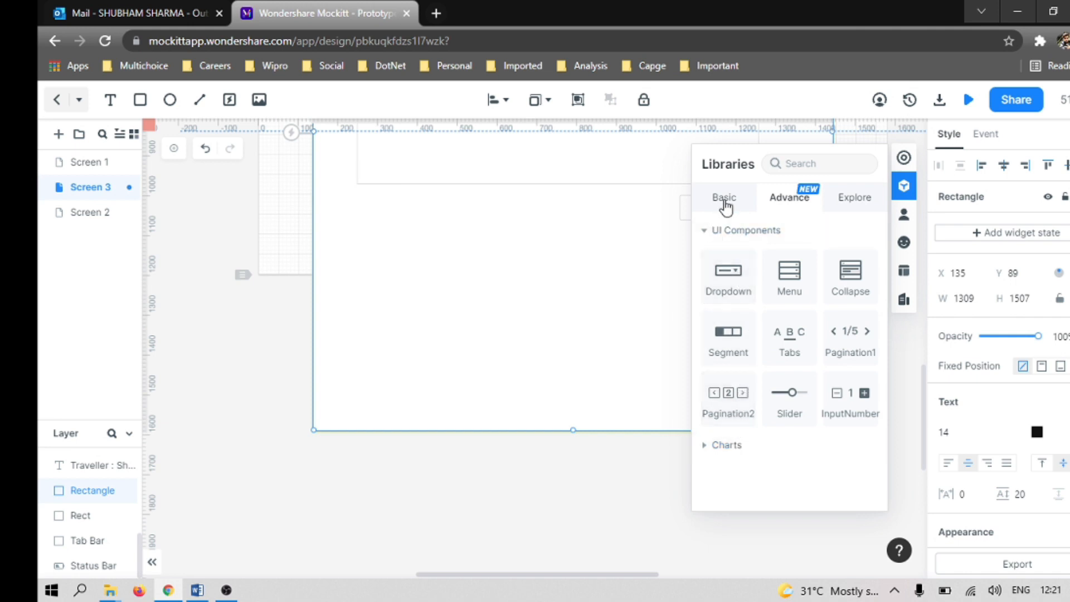
click(842, 206)
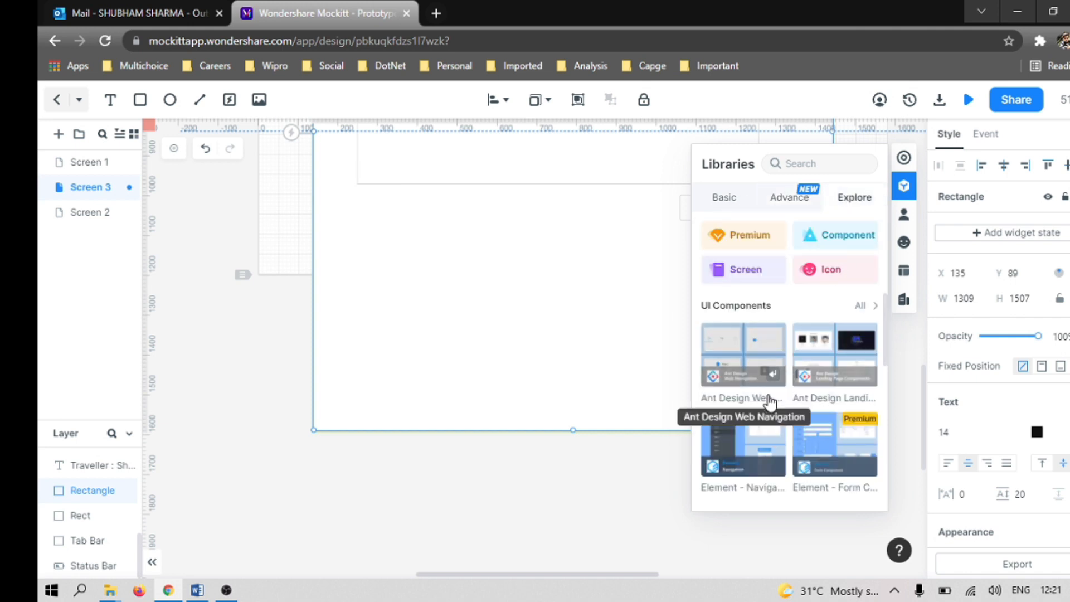
click(726, 200)
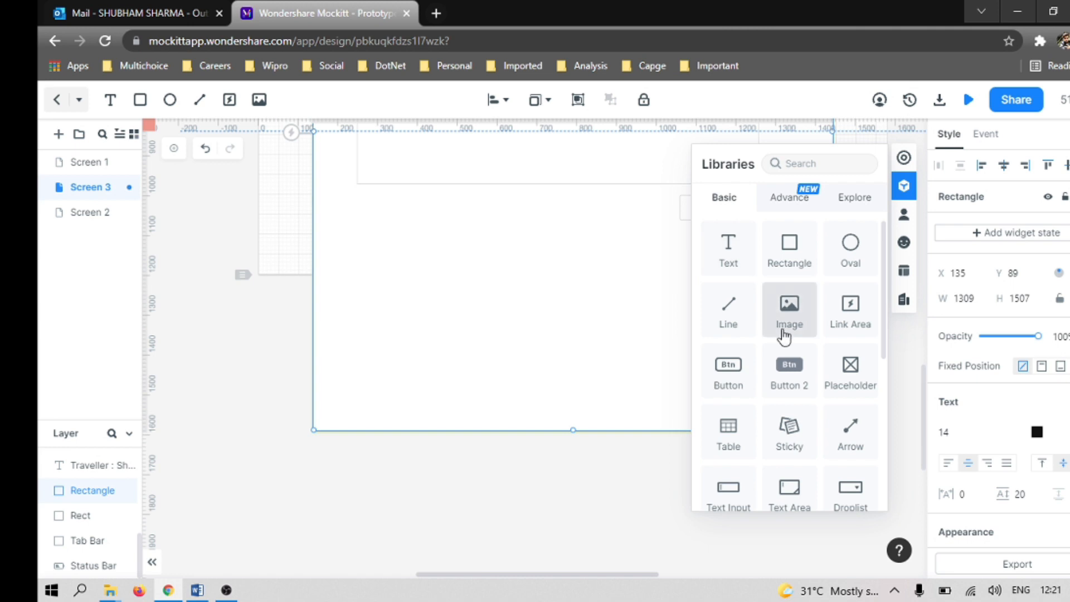
scroll(837, 429, down, 5)
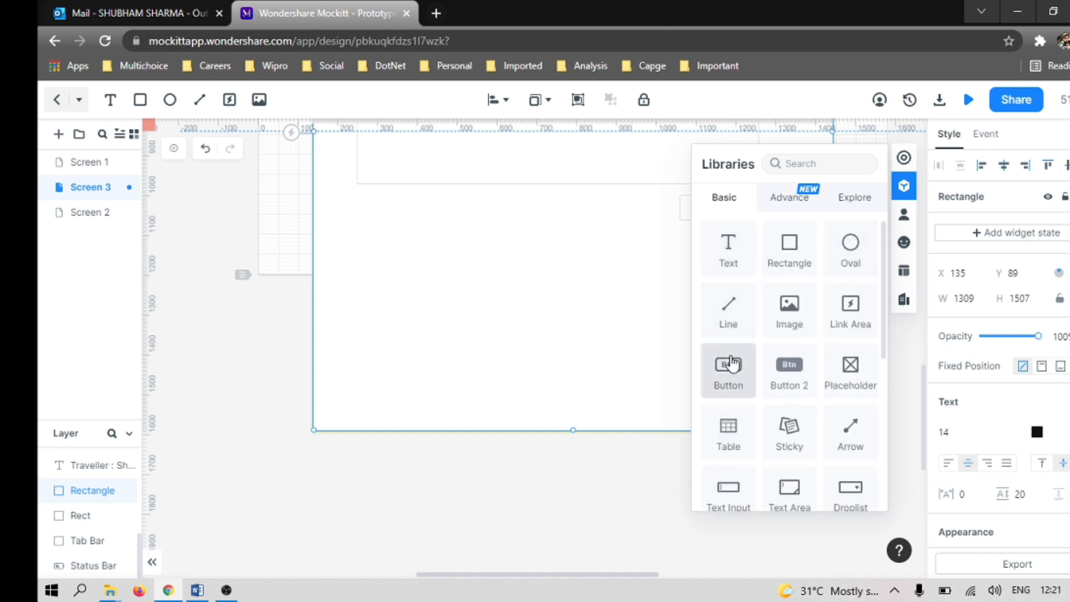
Step: Place a Table widget below the Add button inside the form, at about X 253, Y 1128
drag(732, 438, 480, 286)
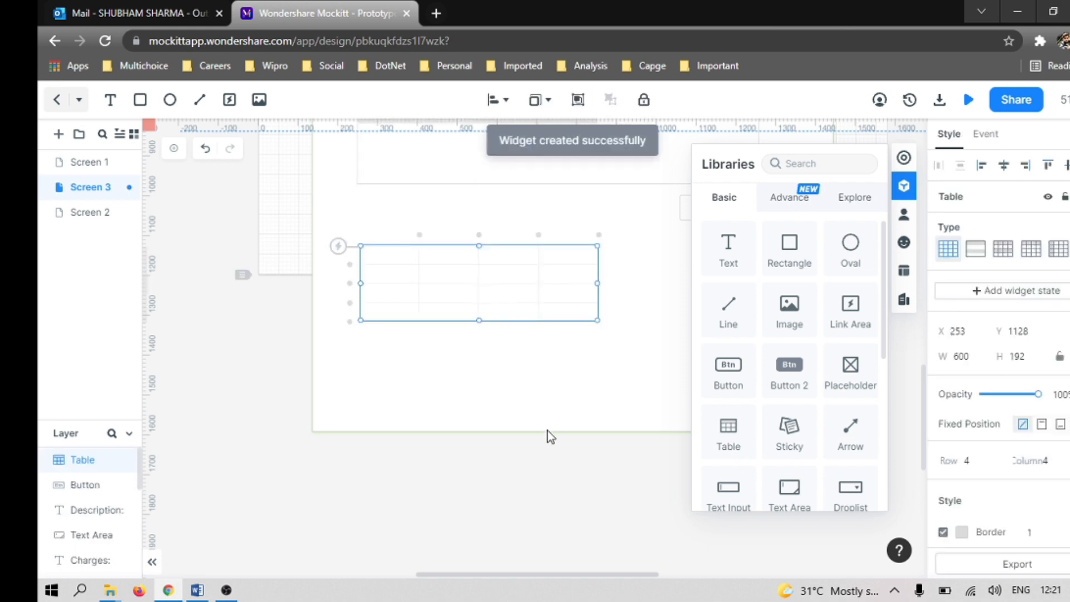
click(627, 509)
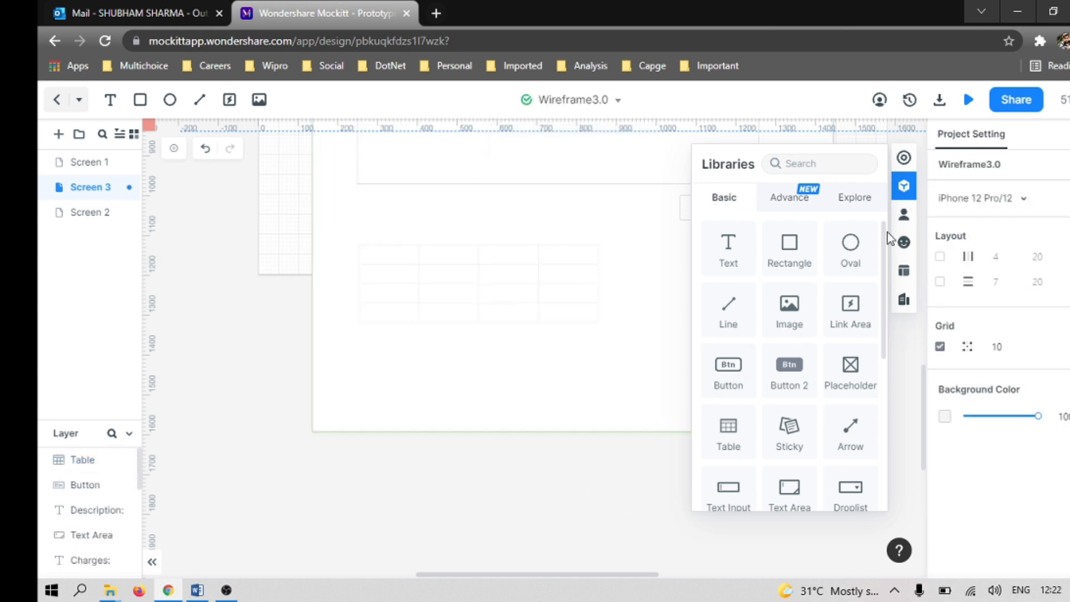
click(904, 186)
Step: Set the table to 5 columns and enlarge it to about 1003 by 292, aligning its right edge with the Add button
click(485, 313)
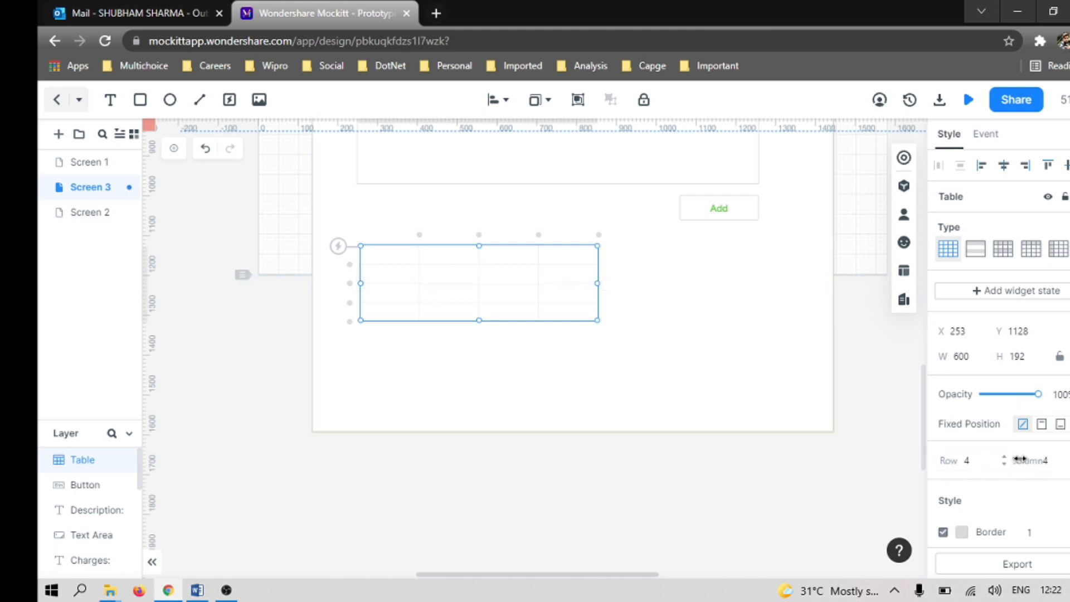
click(1069, 457)
drag(655, 322, 757, 362)
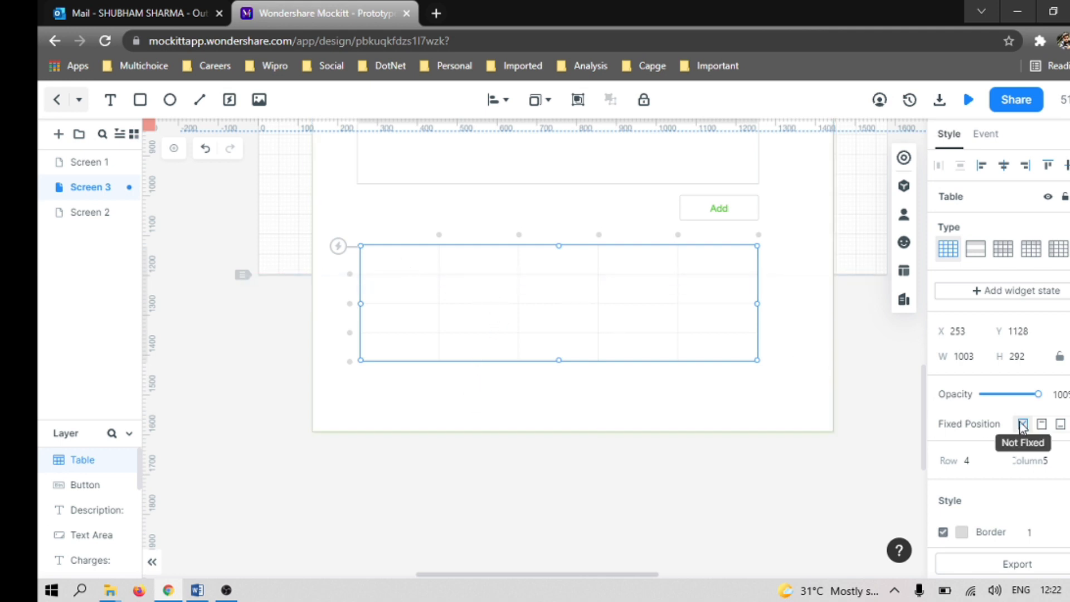
Step: Try the striped table type, and settle on the gridded type with a shaded header row
click(977, 252)
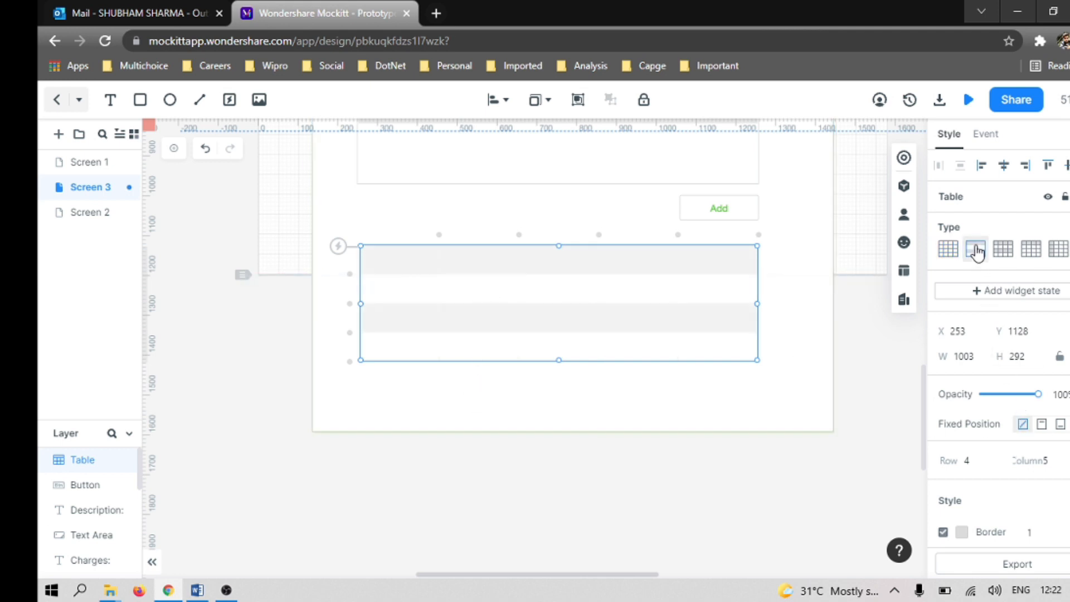
click(948, 254)
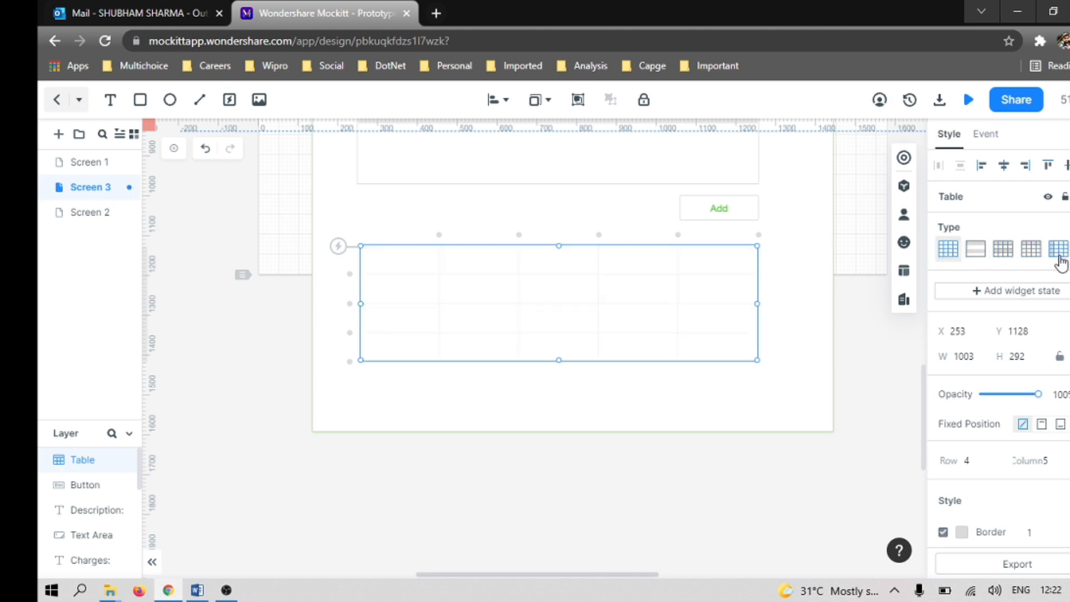
click(1032, 249)
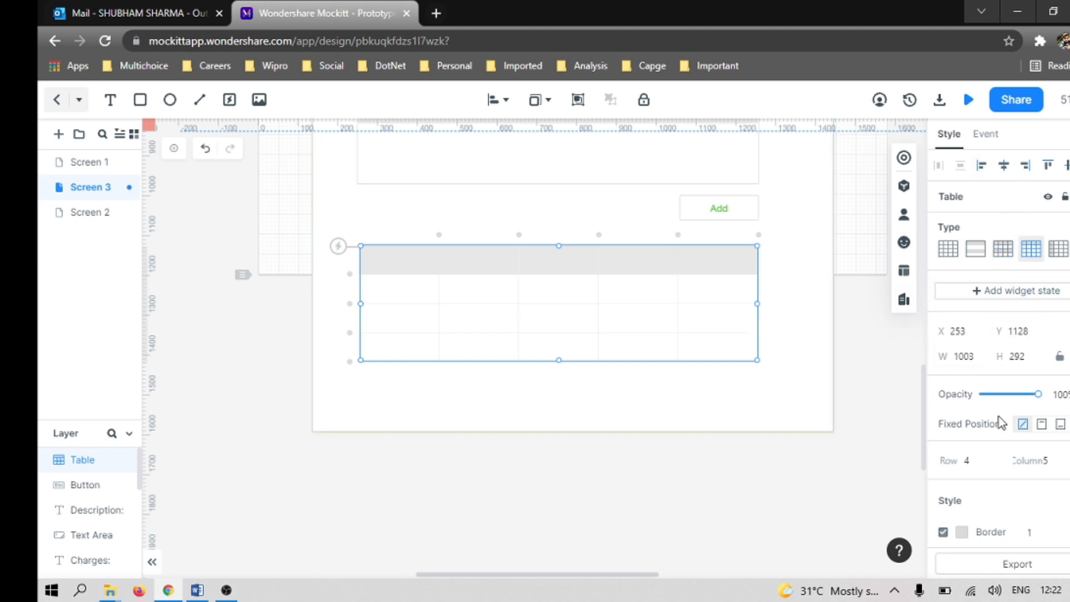
Step: Set the thickness of the table's outer border, horizontal lines and vertical lines to 2
scroll(1001, 476, down, 2)
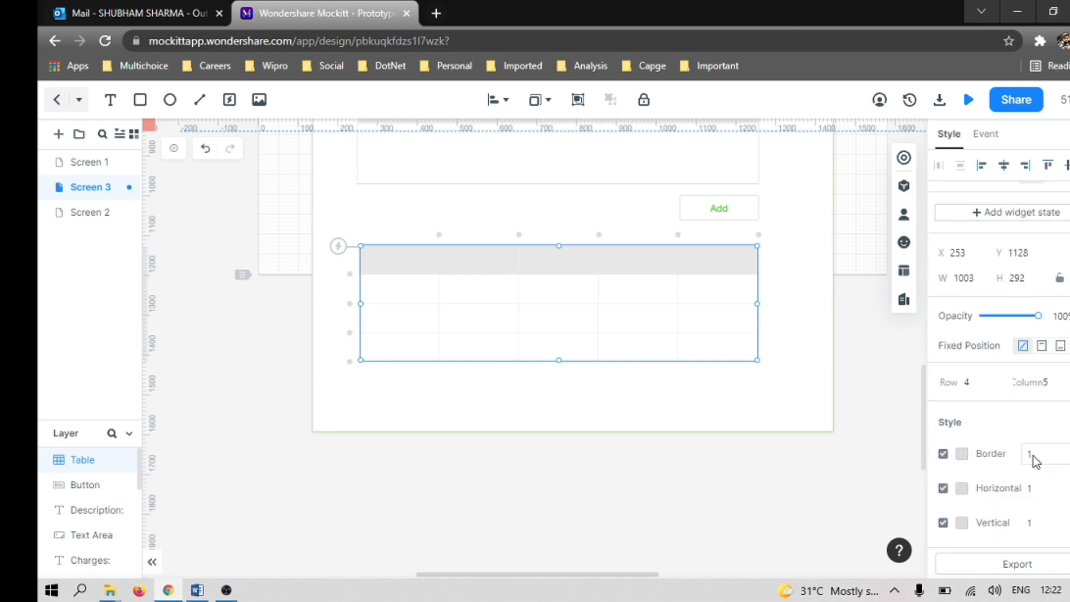
click(1043, 454)
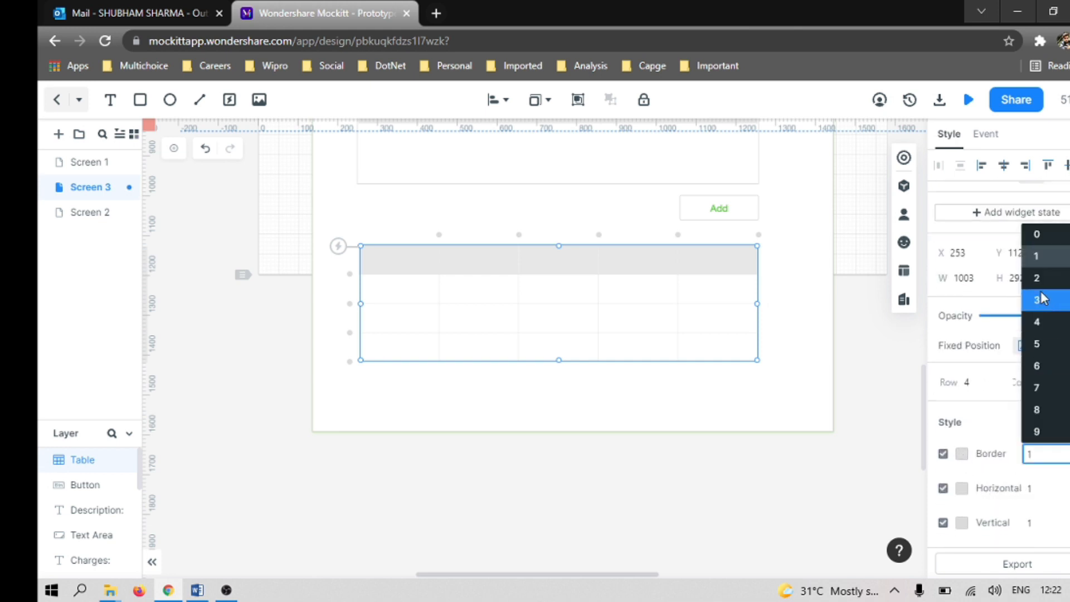
click(1038, 278)
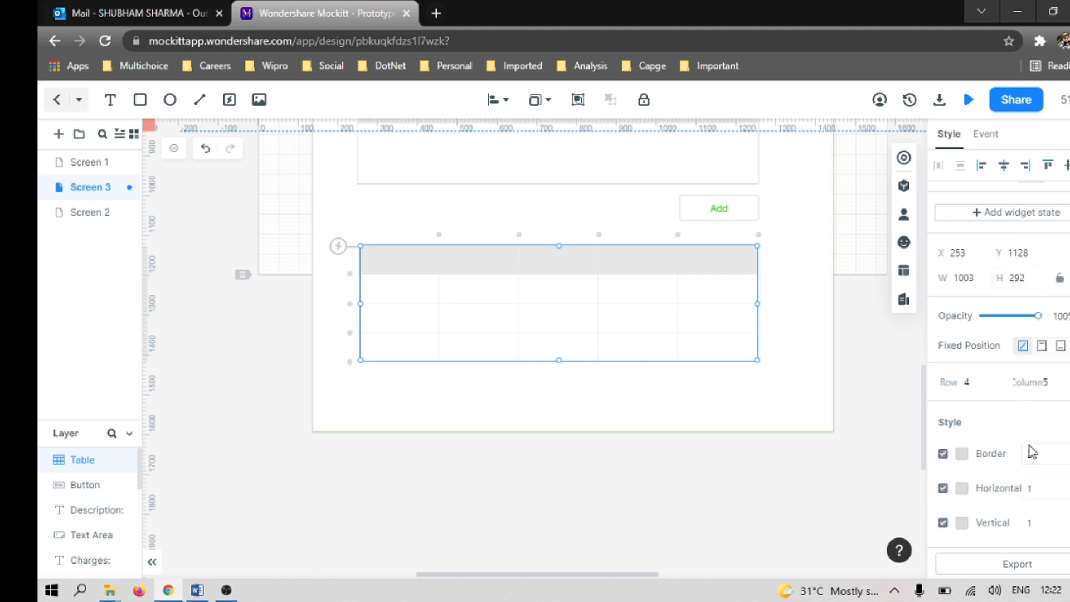
click(1040, 489)
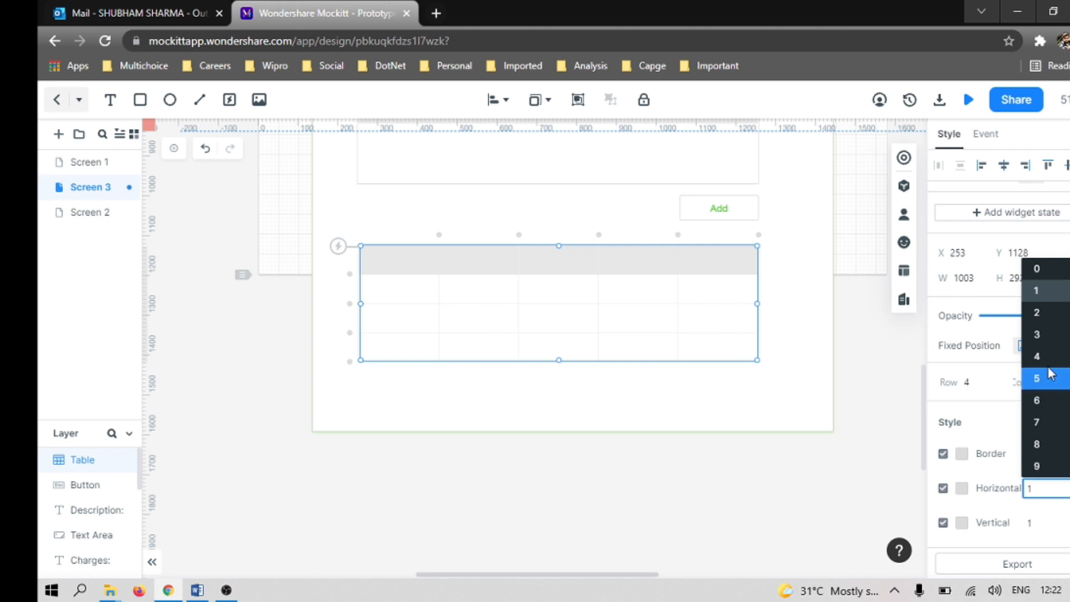
click(1038, 313)
click(1040, 523)
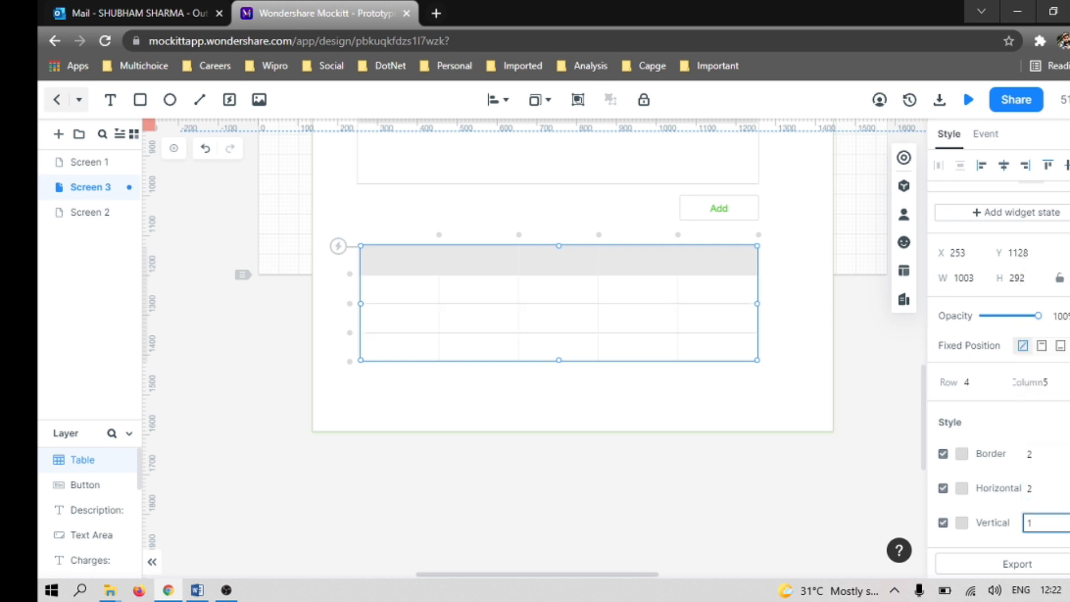
click(1047, 350)
click(669, 402)
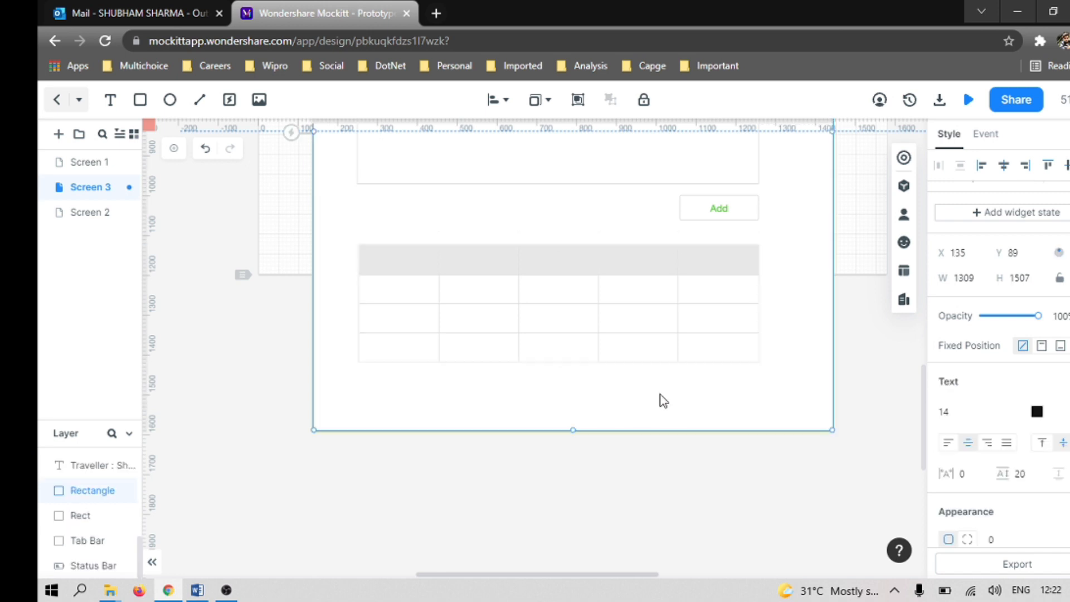
Step: Set the colour of the table's outer border to bright green #9AE815
click(630, 272)
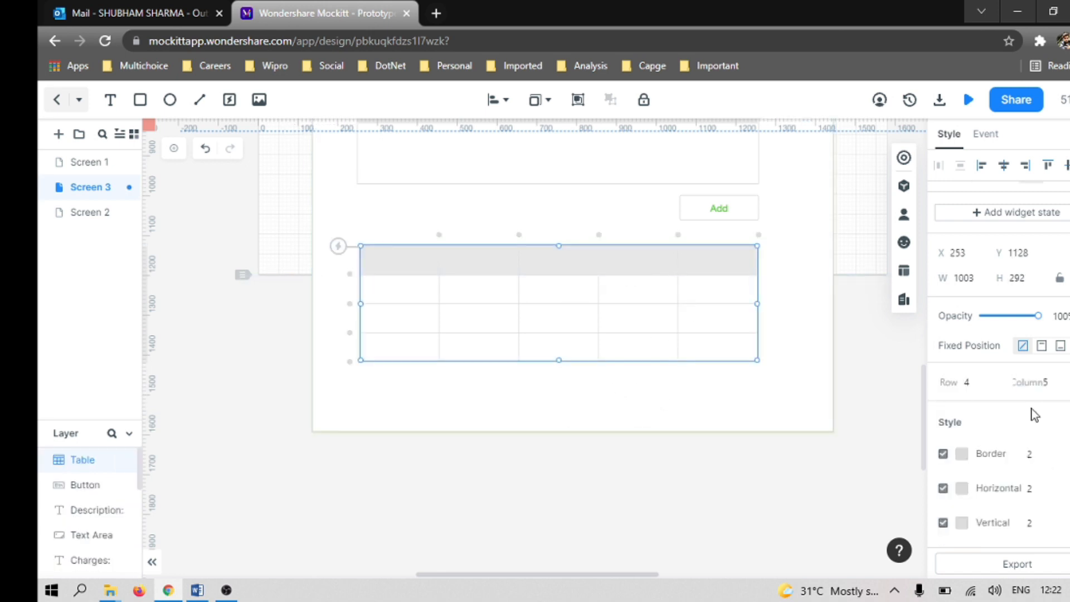
scroll(1043, 383, up, 2)
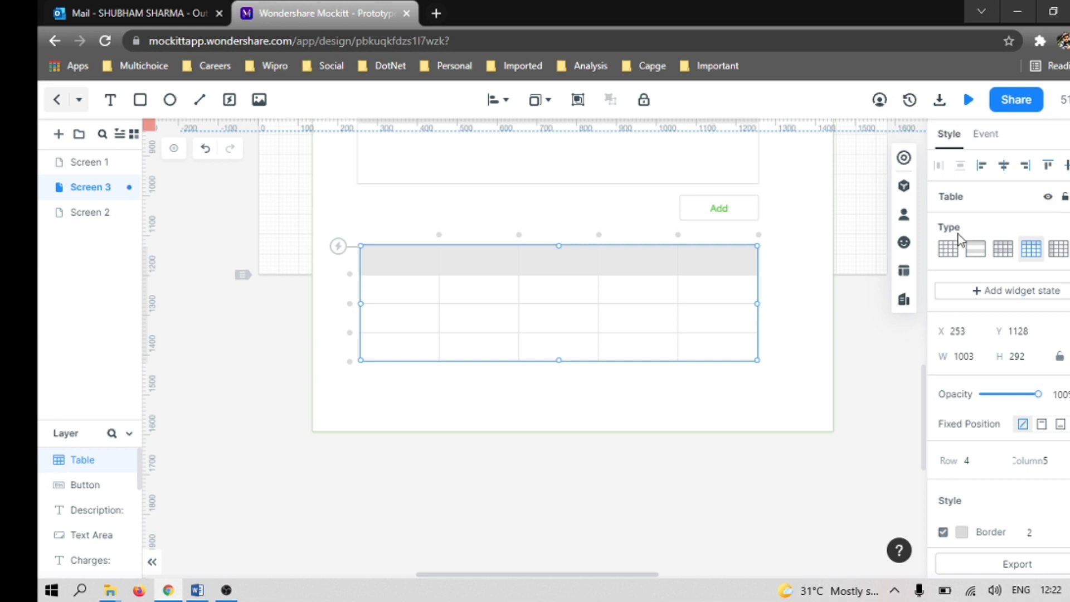
scroll(1032, 471, down, 1)
scroll(1033, 471, down, 1)
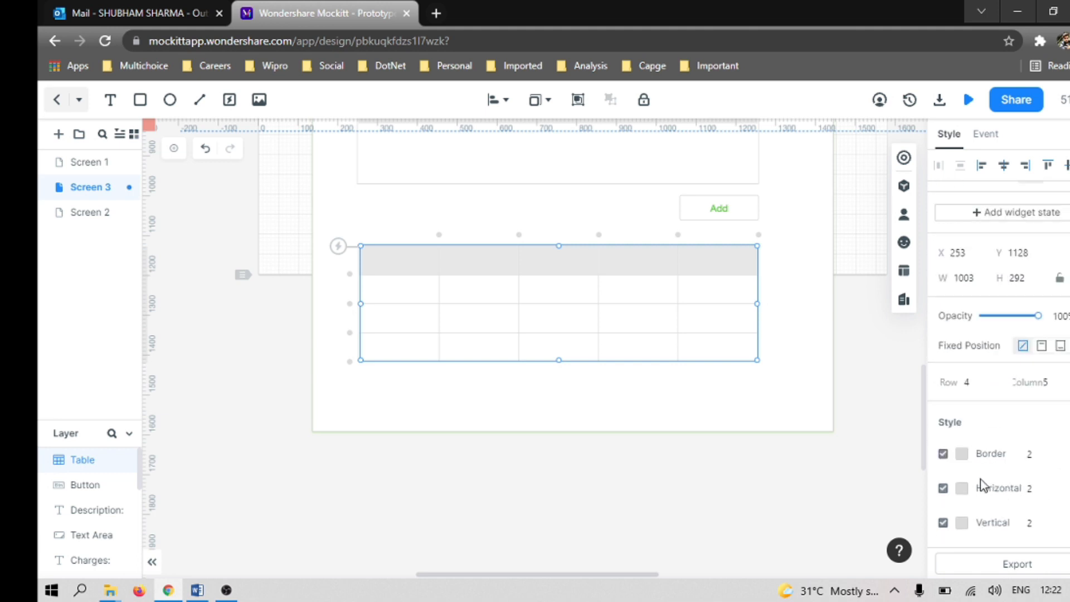
click(962, 456)
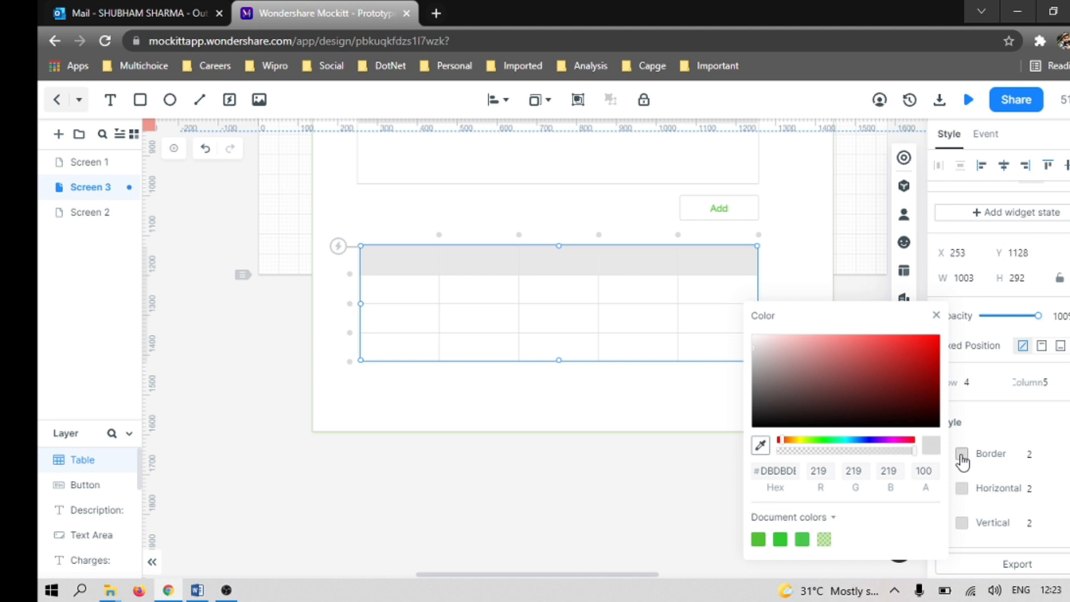
click(812, 441)
click(923, 343)
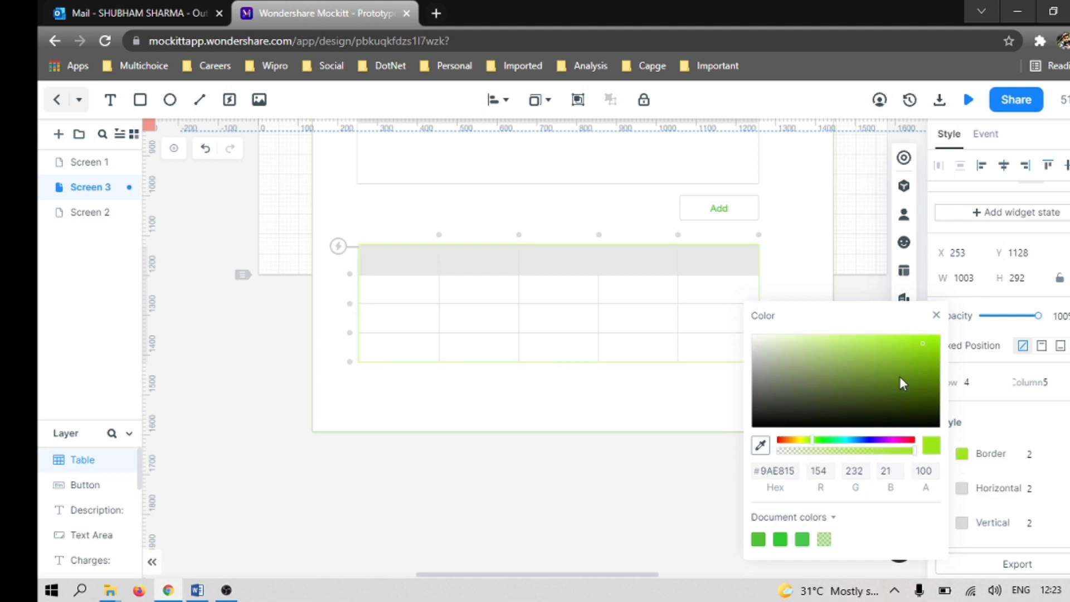
Step: Colour the table's horizontal lines green #83D240
click(961, 490)
click(815, 441)
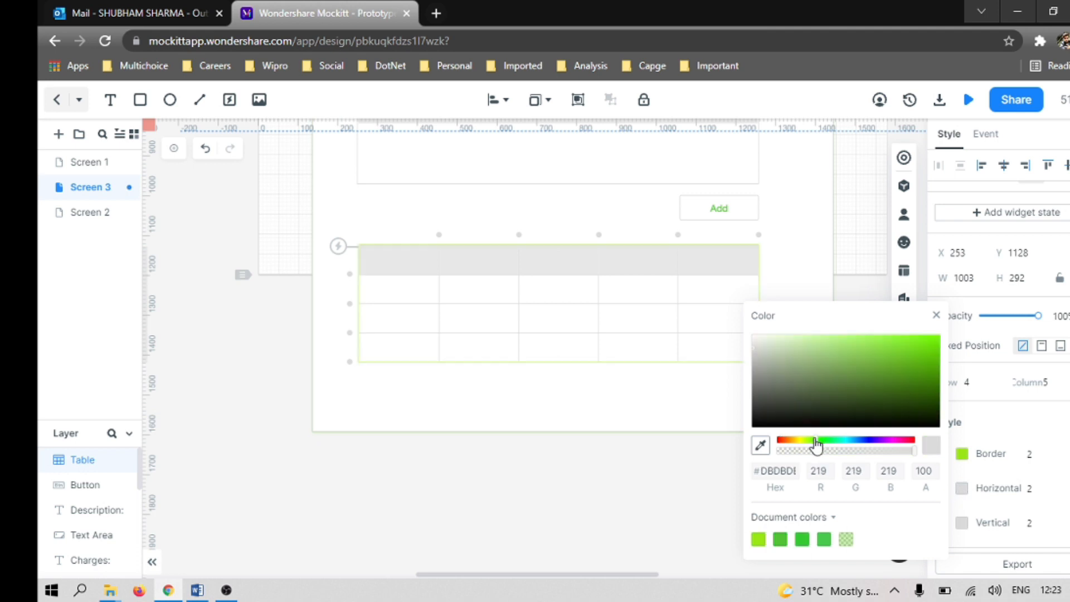
click(883, 351)
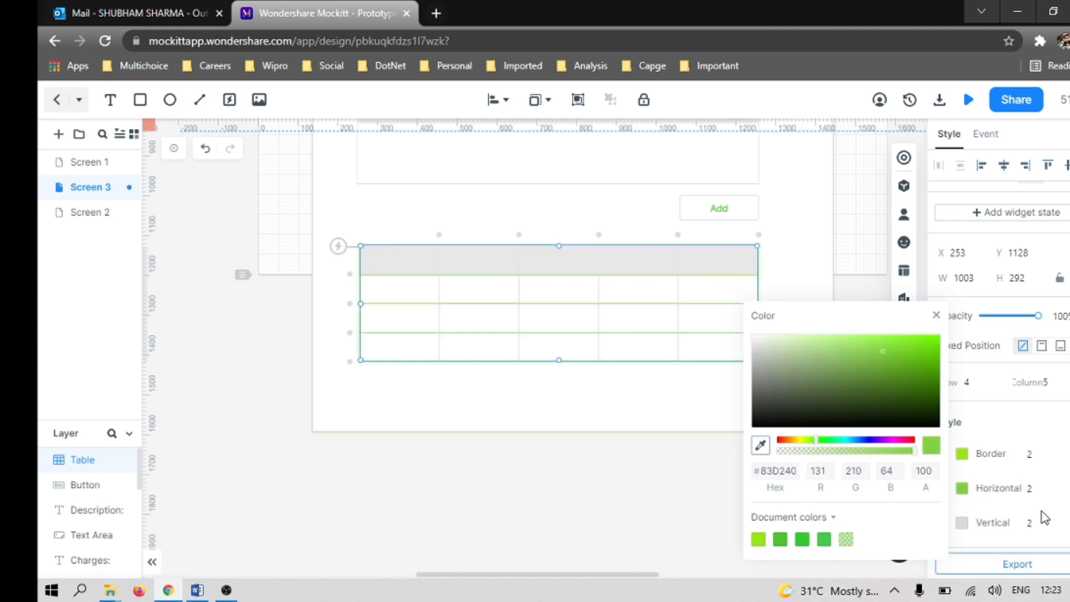
click(1058, 427)
click(704, 396)
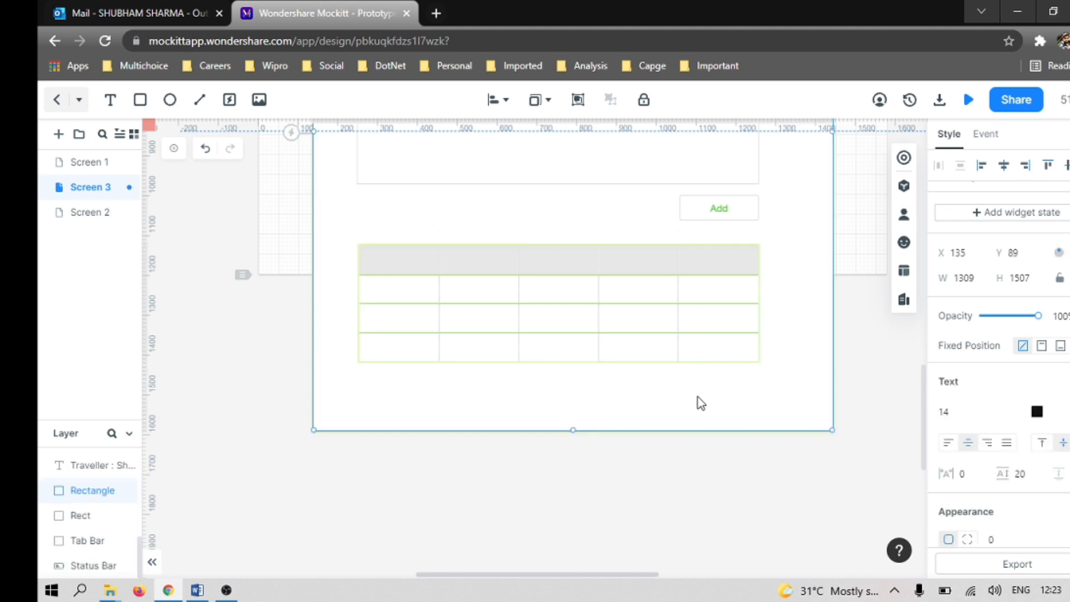
Step: Enlarge the table to about 1023 by 306 from its lower-right corner and select its first header cell
click(750, 358)
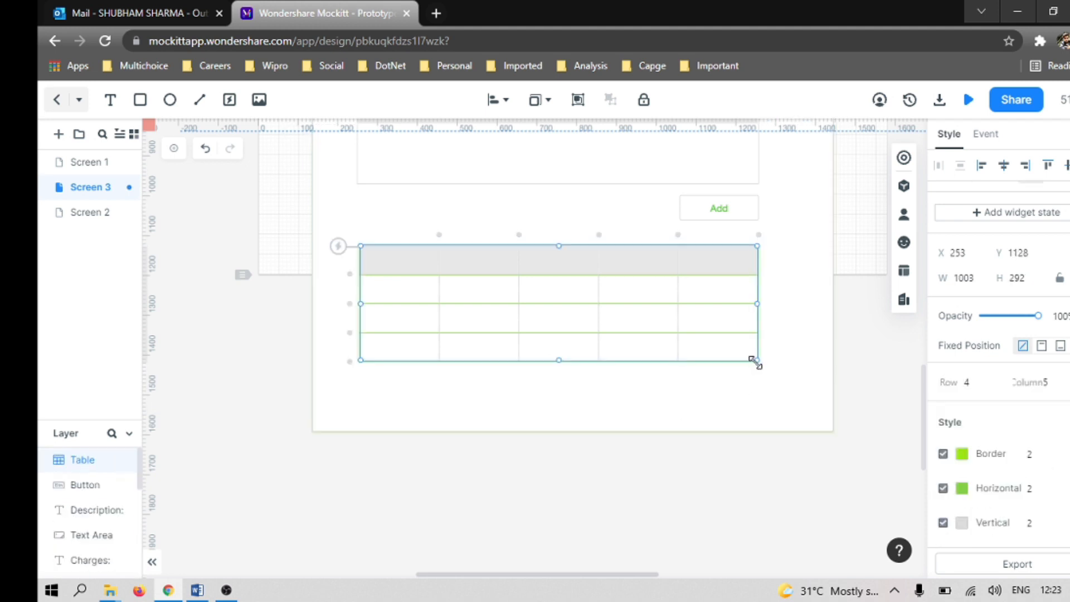
drag(754, 360, 763, 365)
click(751, 392)
click(417, 259)
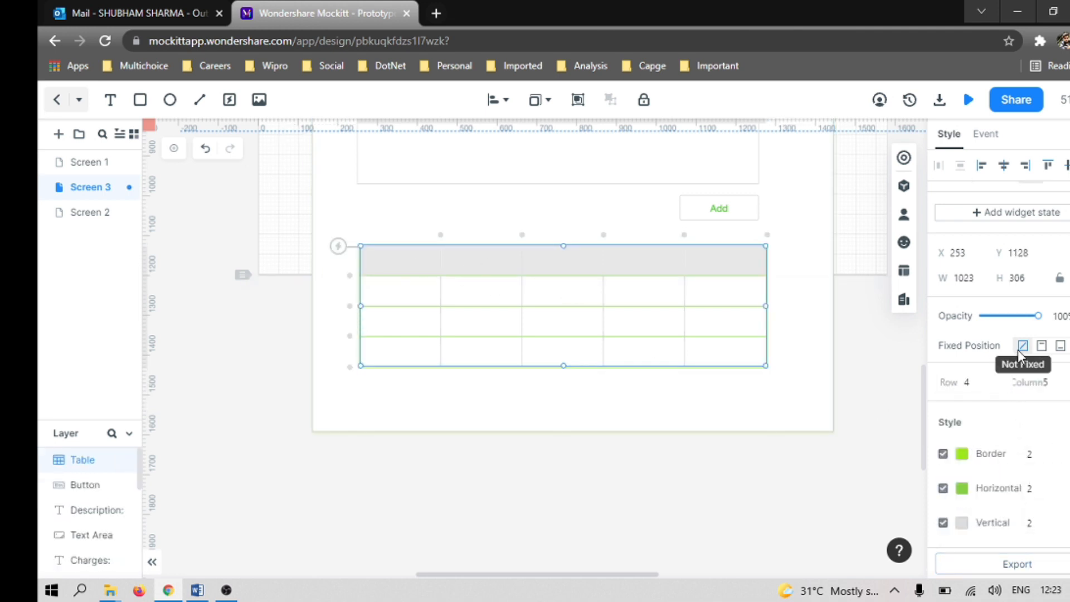
scroll(1006, 268, up, 3)
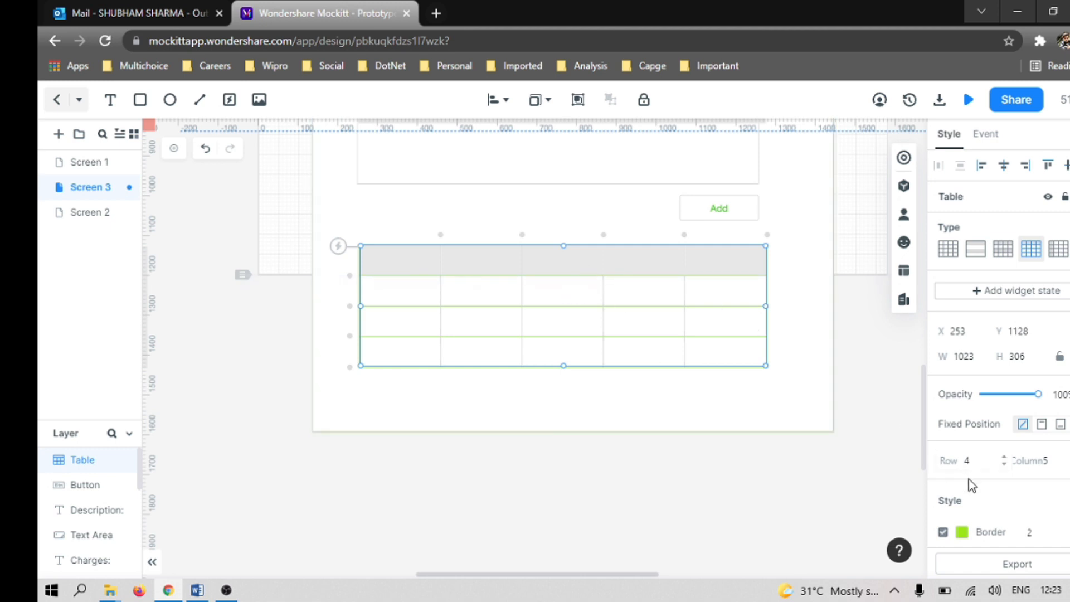
scroll(970, 485, down, 2)
click(401, 264)
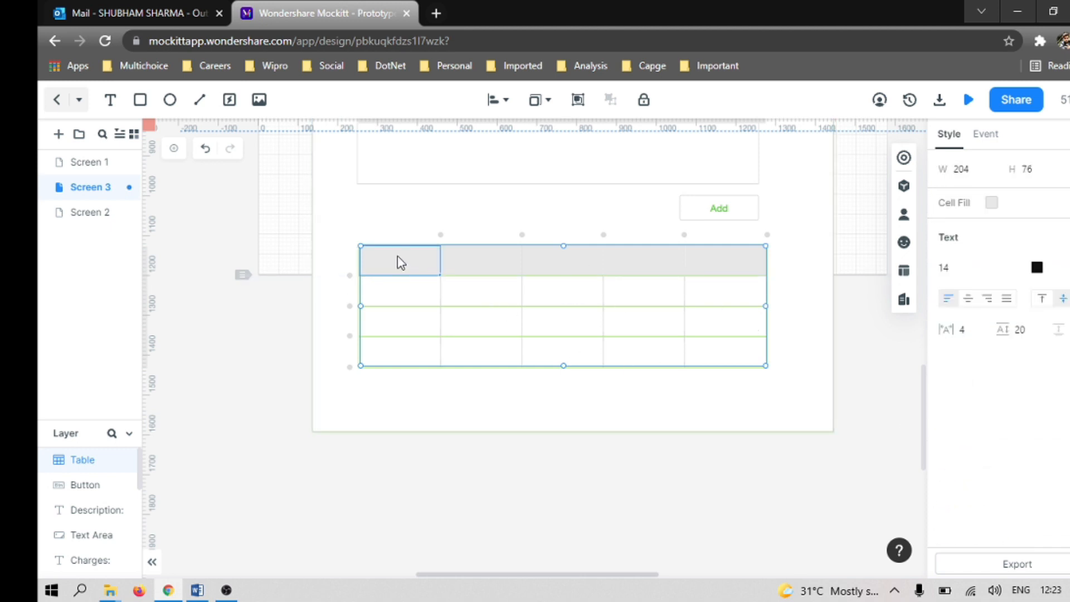
click(1037, 268)
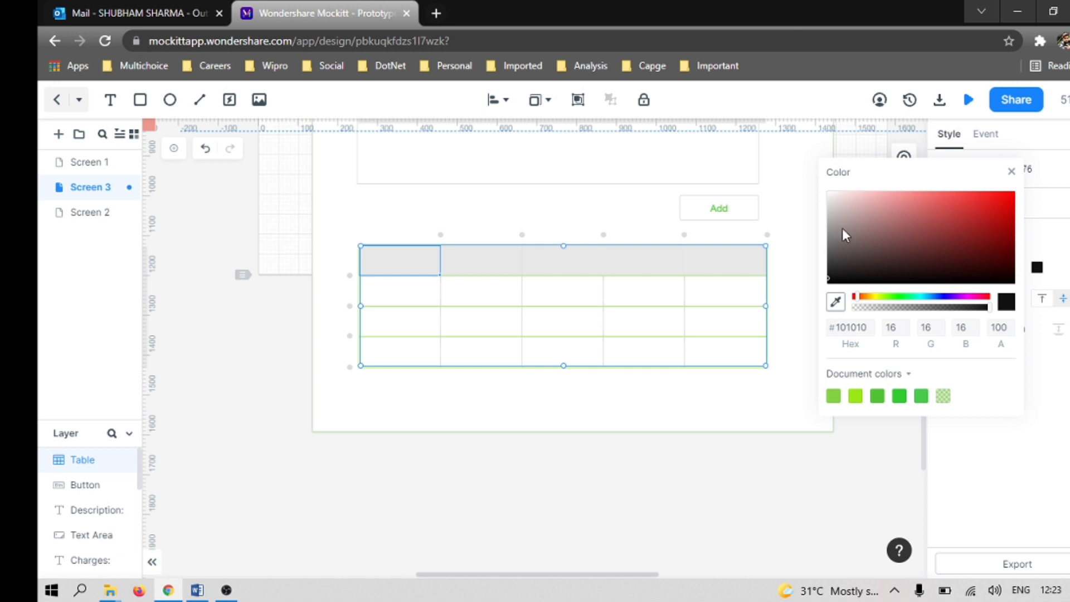
click(1067, 411)
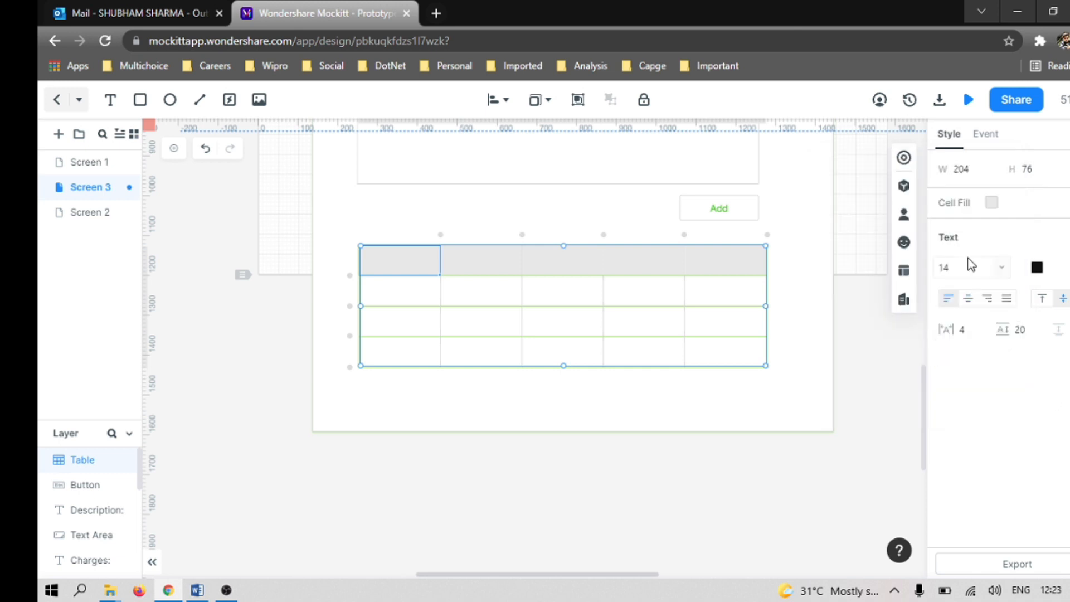
click(956, 240)
click(957, 242)
click(958, 242)
click(959, 244)
Step: Fill the first header cell with pale green #DDF7D3
click(992, 202)
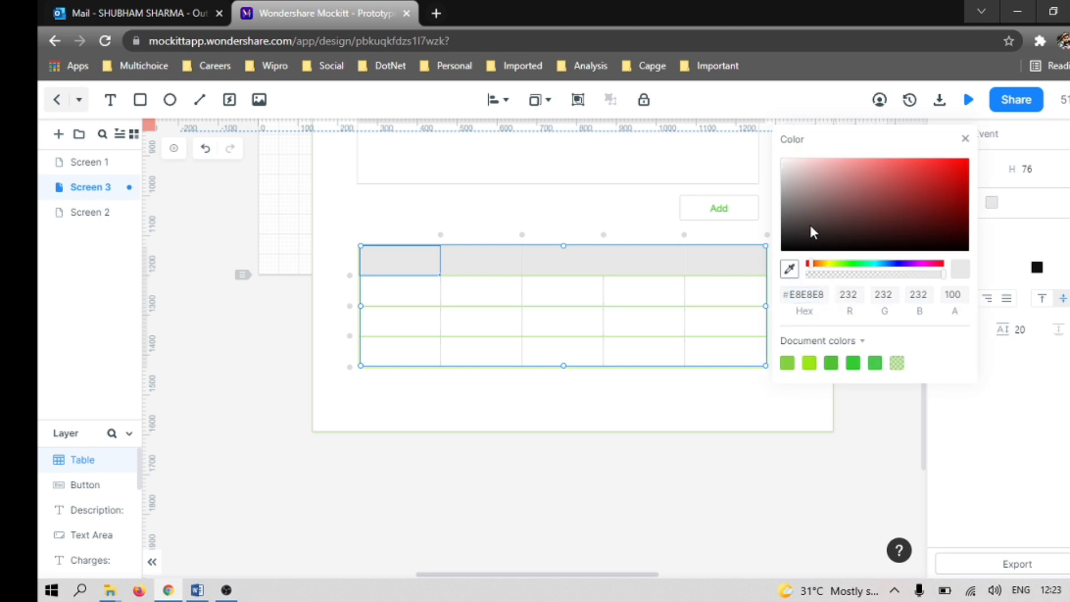
click(848, 264)
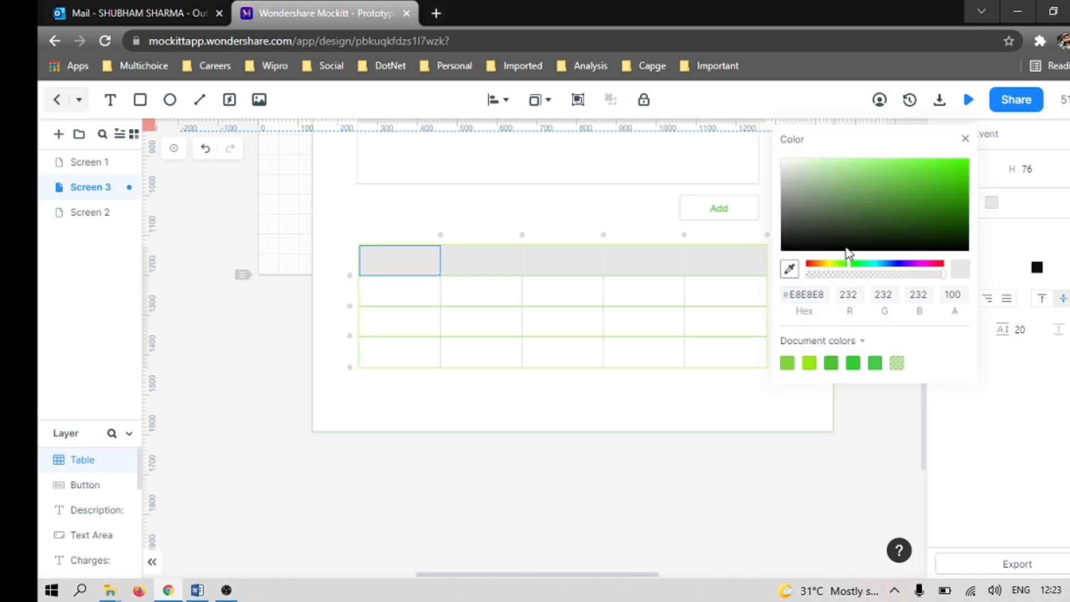
click(835, 165)
click(849, 165)
click(817, 167)
click(813, 159)
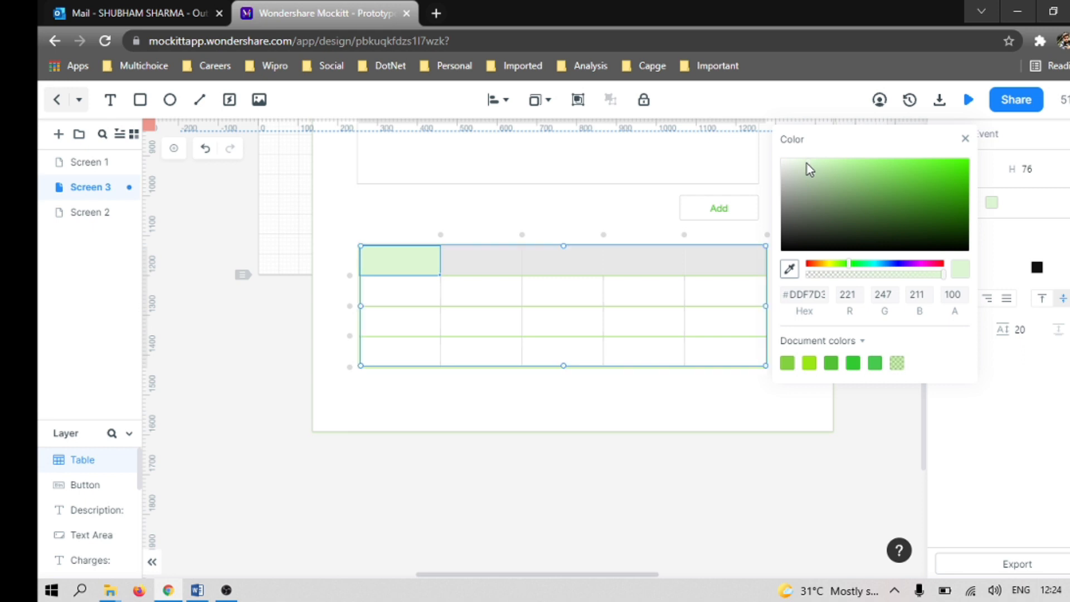
click(967, 413)
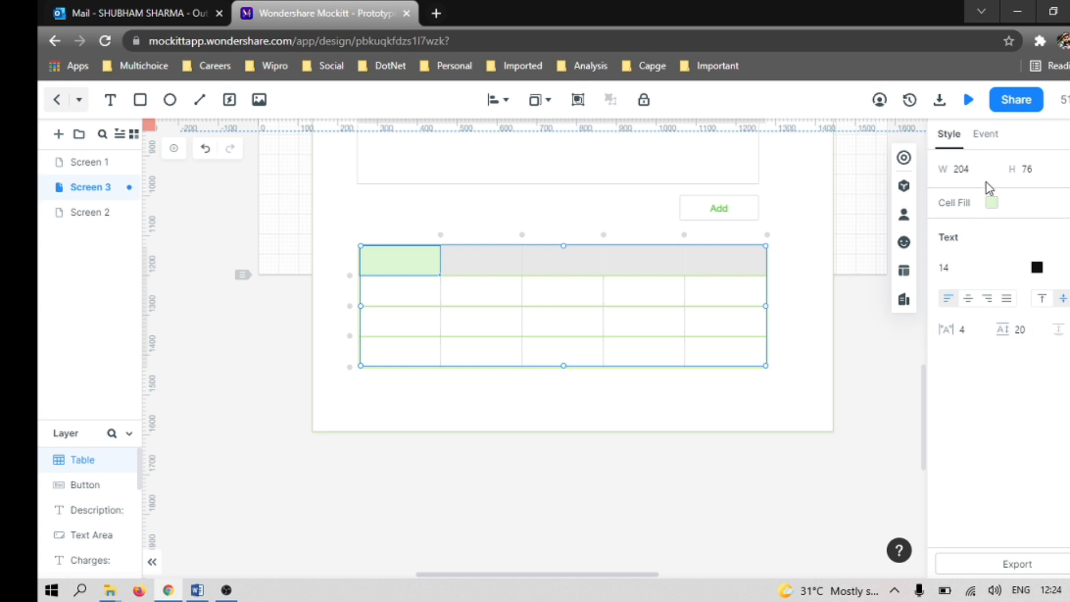
Step: Make the first header cell's text bold and enter "Violation Type" as its heading, consulting the Word document
click(1069, 268)
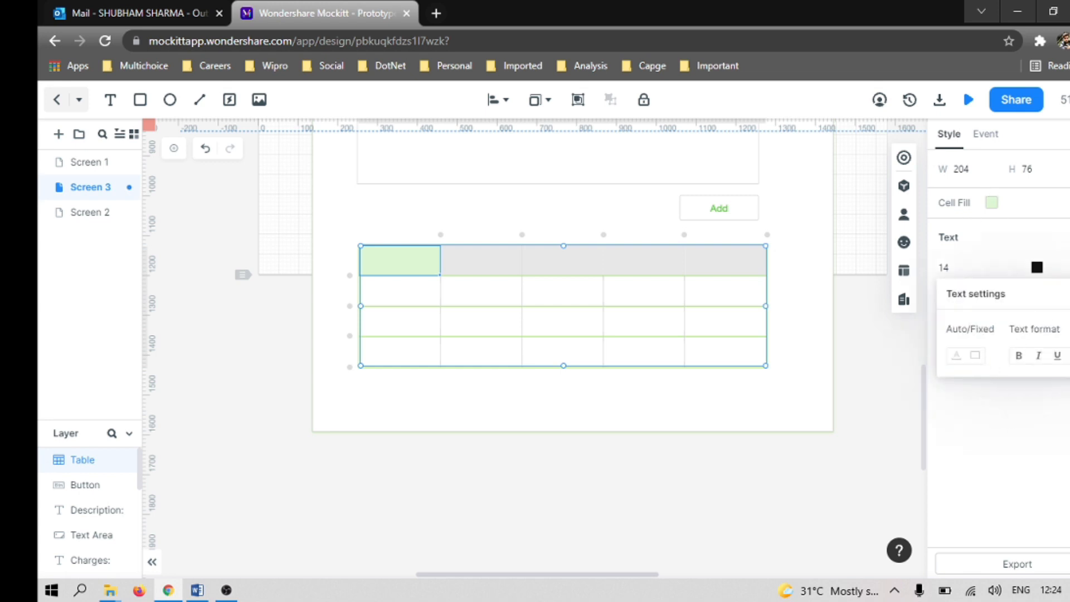
click(1021, 357)
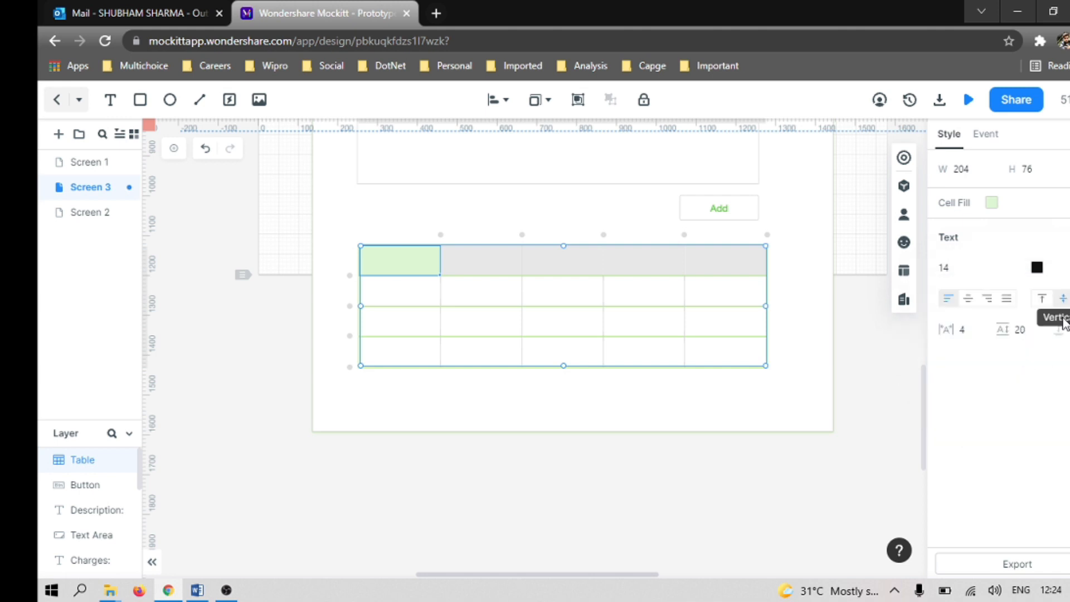
double_click(392, 260)
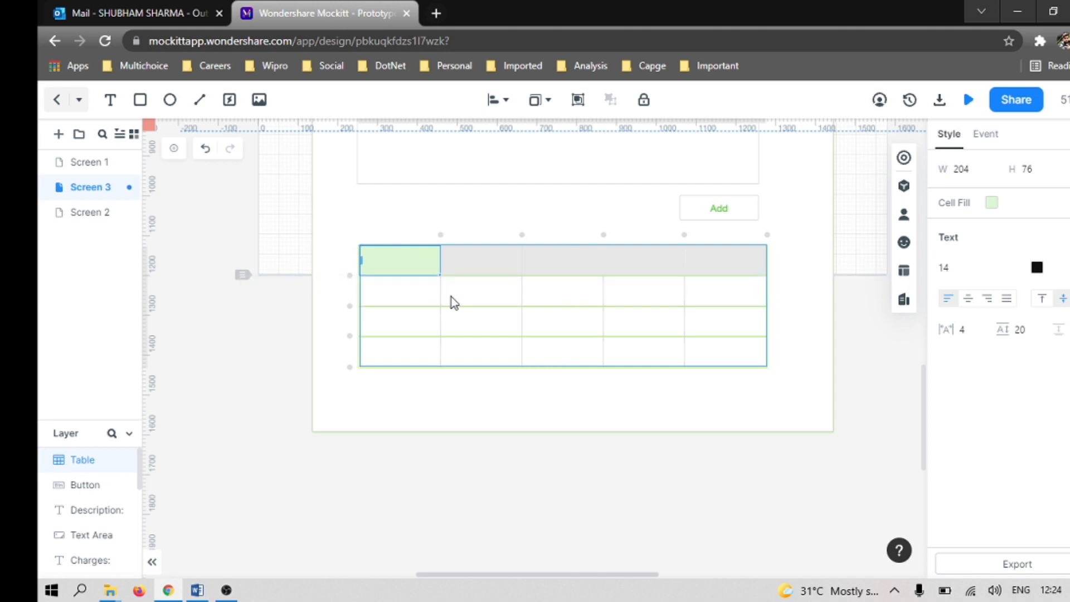
key(alt+Tab)
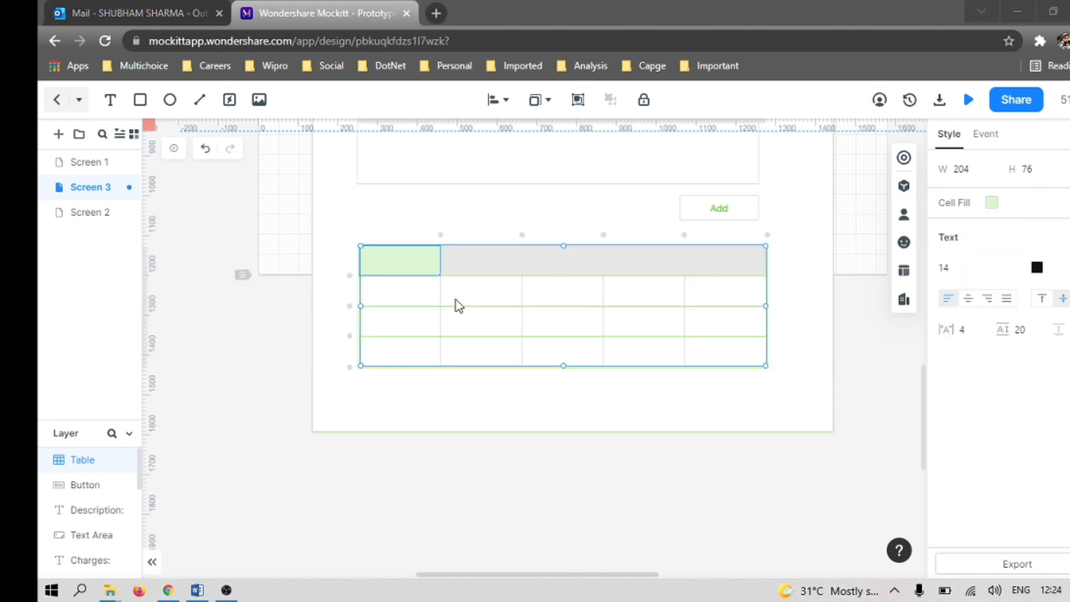
key(alt+Tab)
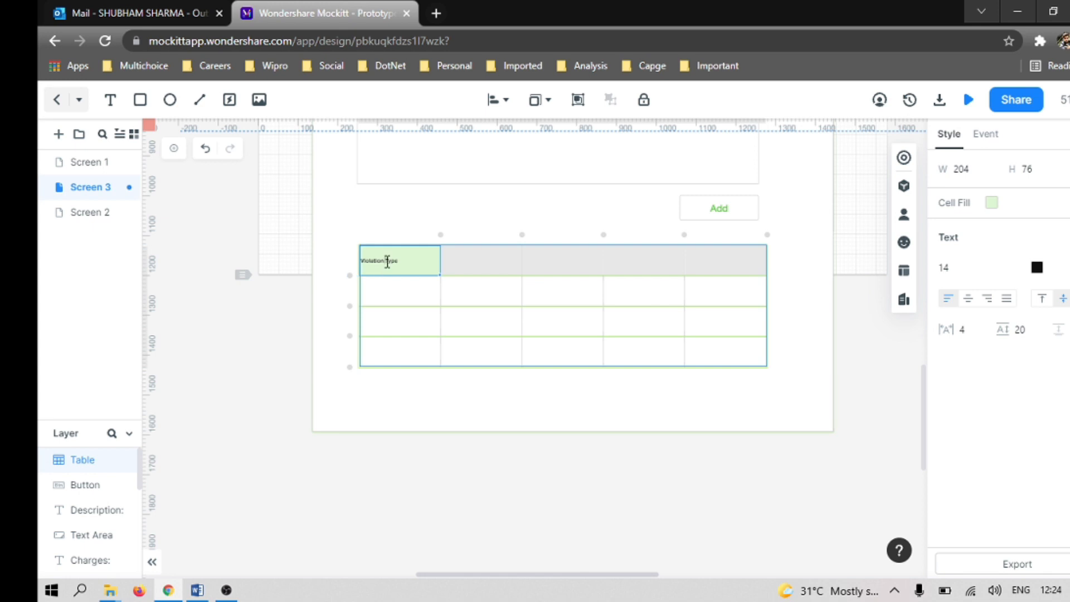
Step: Set the font size of the "Violation Type" heading to 24
double_click(381, 259)
click(955, 266)
text(2)
click(1010, 418)
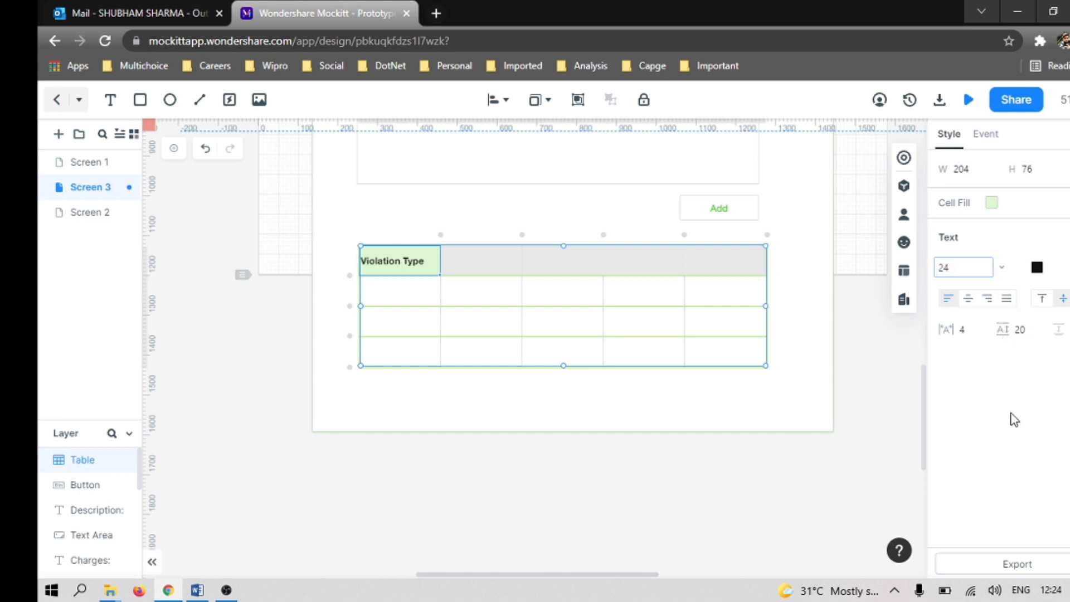
Step: Try other text colours on the "Violation Type" heading and settle on the document green #47CA4C
double_click(399, 263)
click(1037, 268)
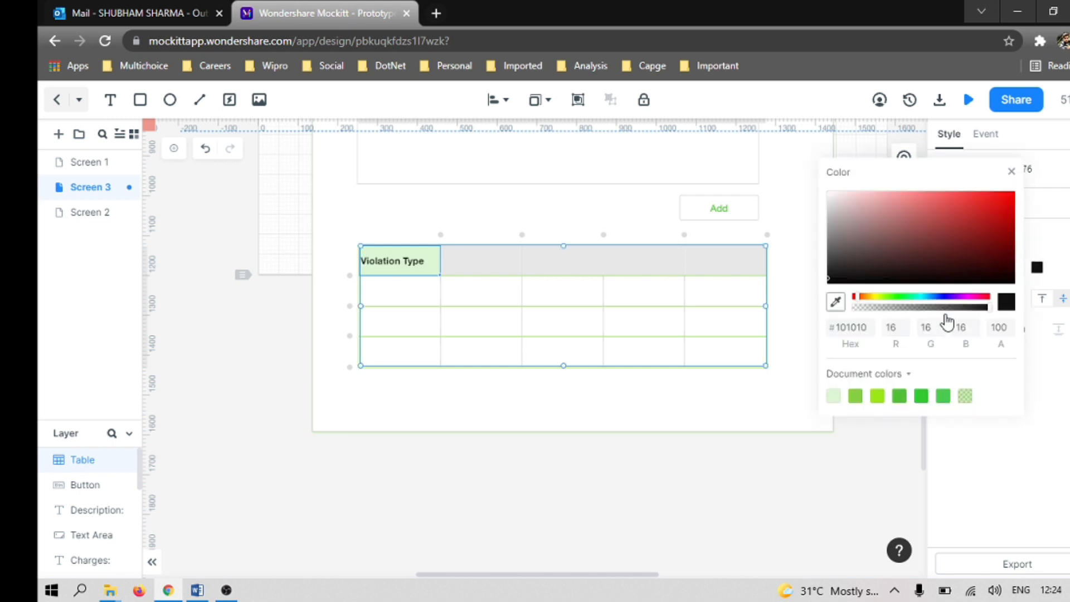
click(899, 397)
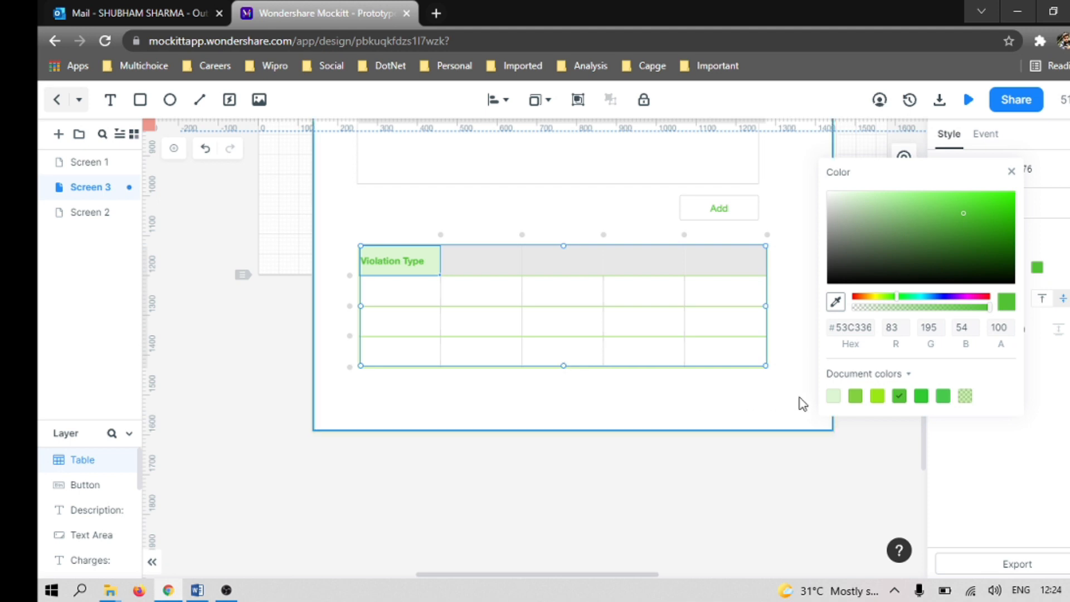
click(832, 196)
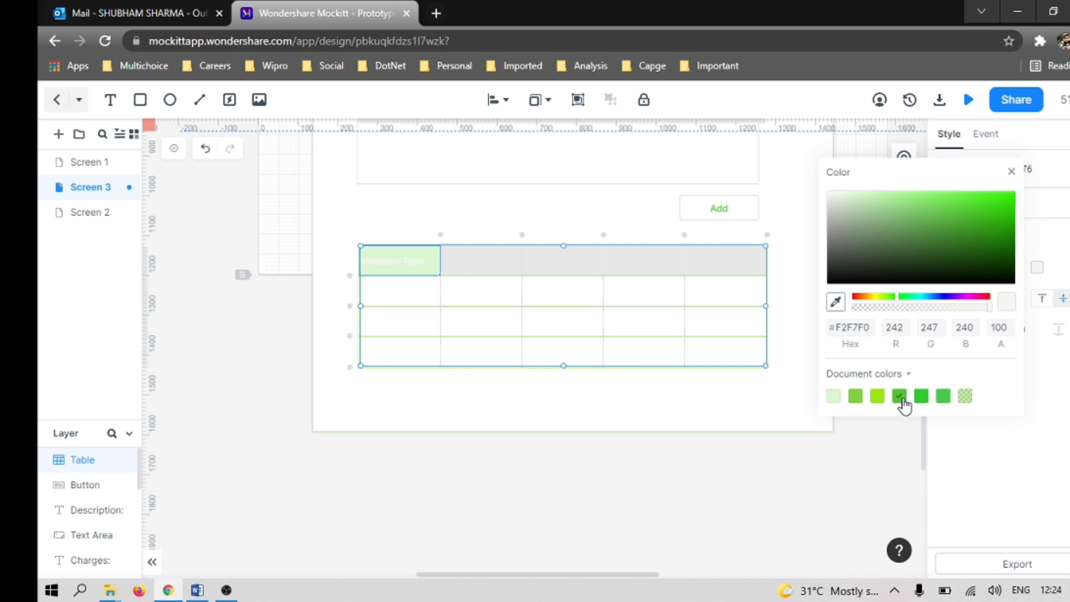
click(944, 397)
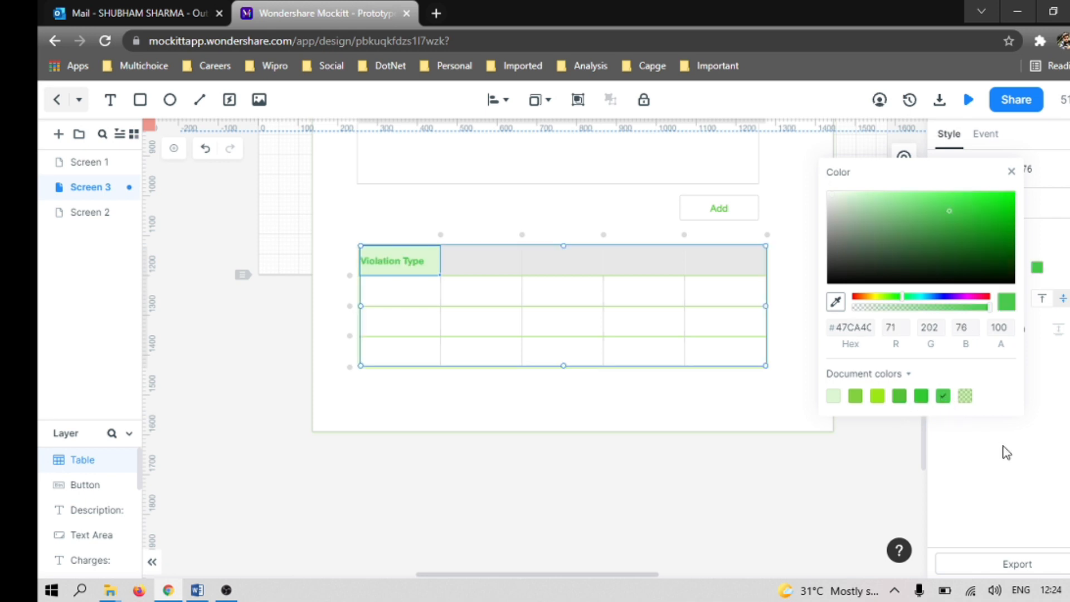
Step: Copy the "Violation Type" text into the other four header cells of the table
click(435, 266)
double_click(393, 263)
key(ctrl+c)
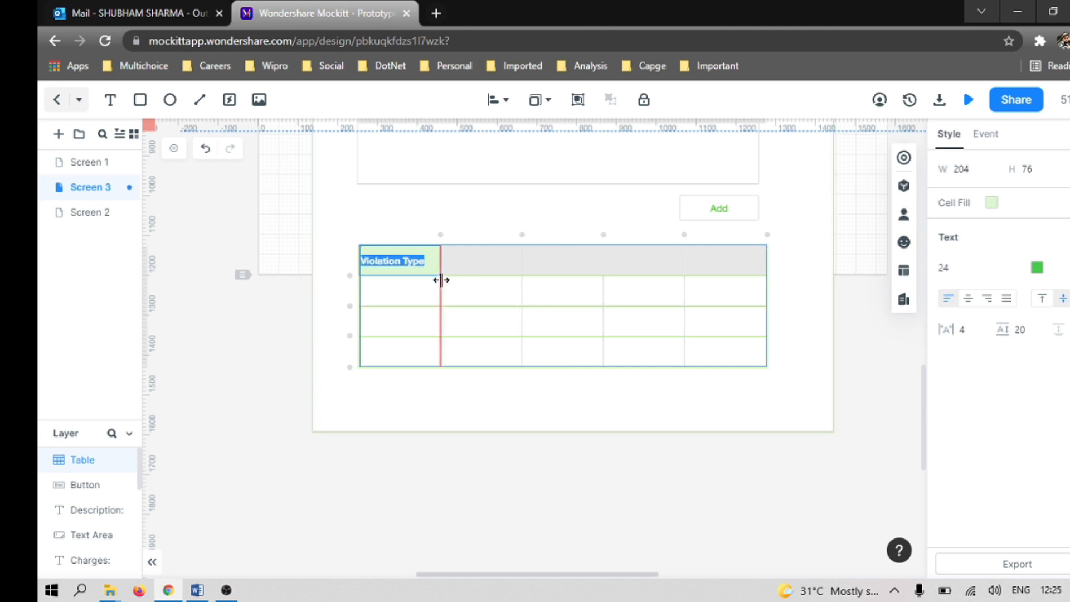
double_click(485, 258)
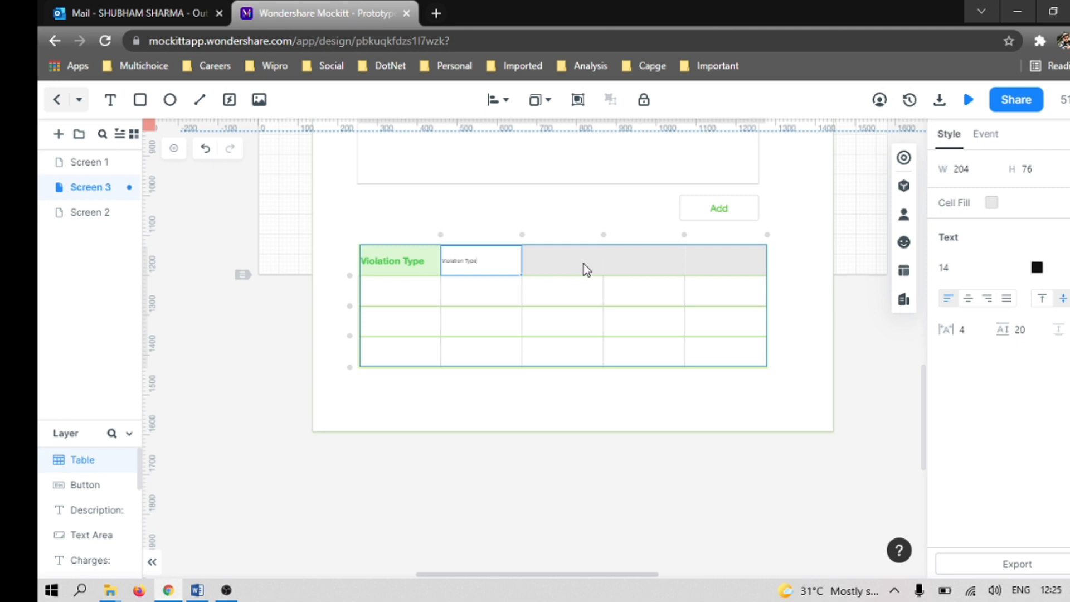
double_click(560, 262)
key(ctrl+v)
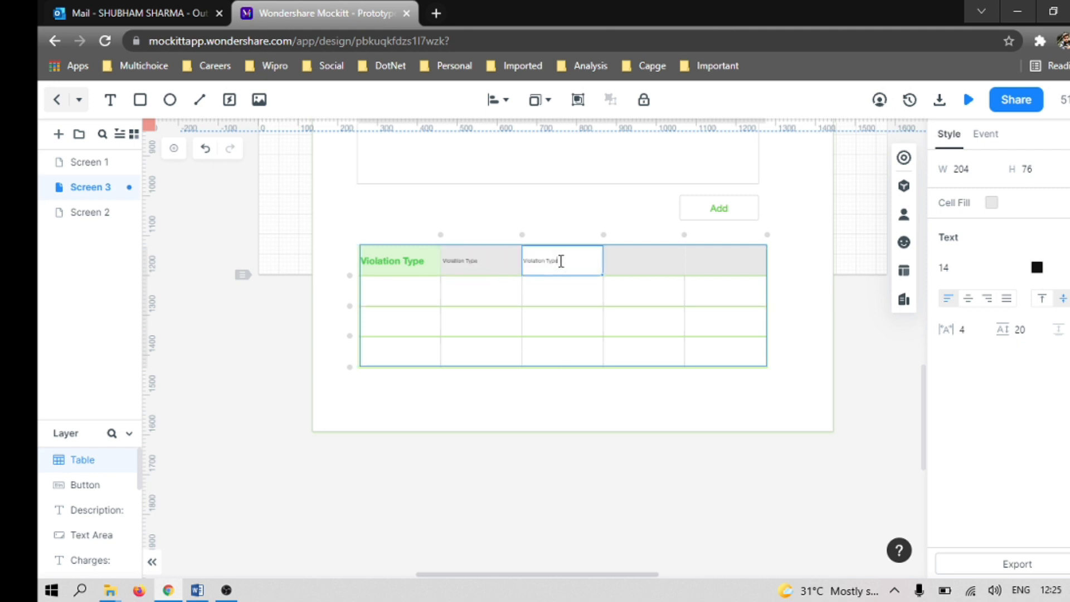
double_click(631, 263)
key(ctrl+v)
double_click(717, 261)
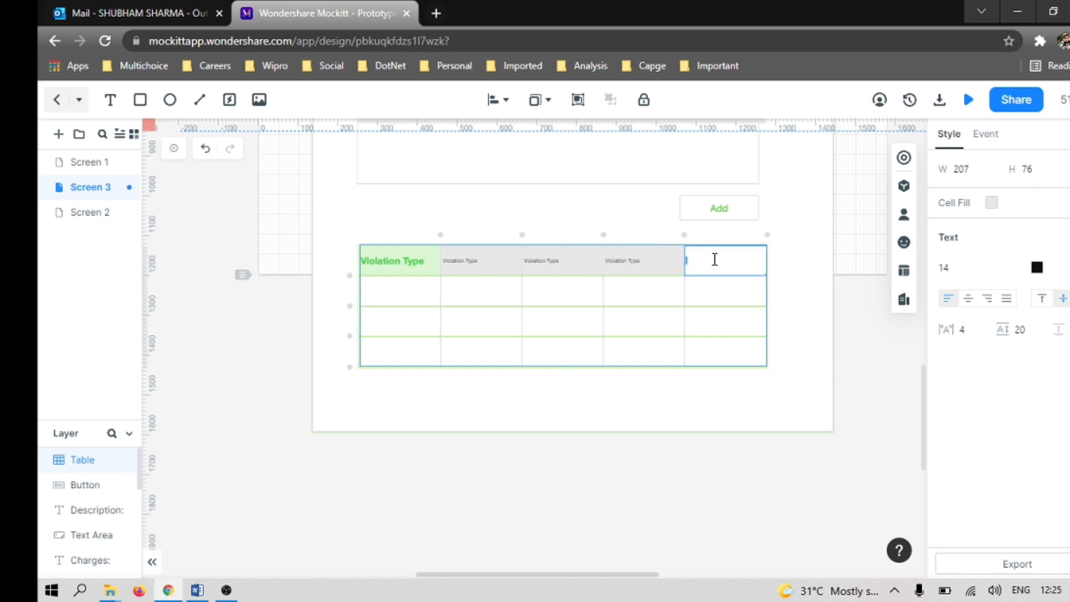
key(ctrl+v)
Step: Select the table's whole header row and change its cell fill to a very pale, nearly white grey-green
click(416, 272)
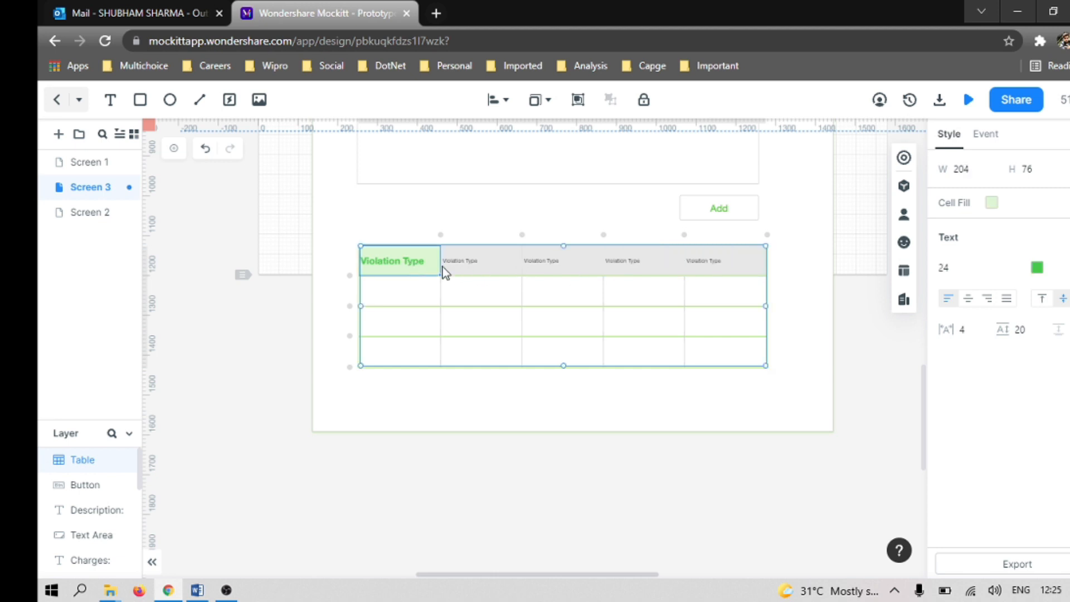
shift+click(742, 272)
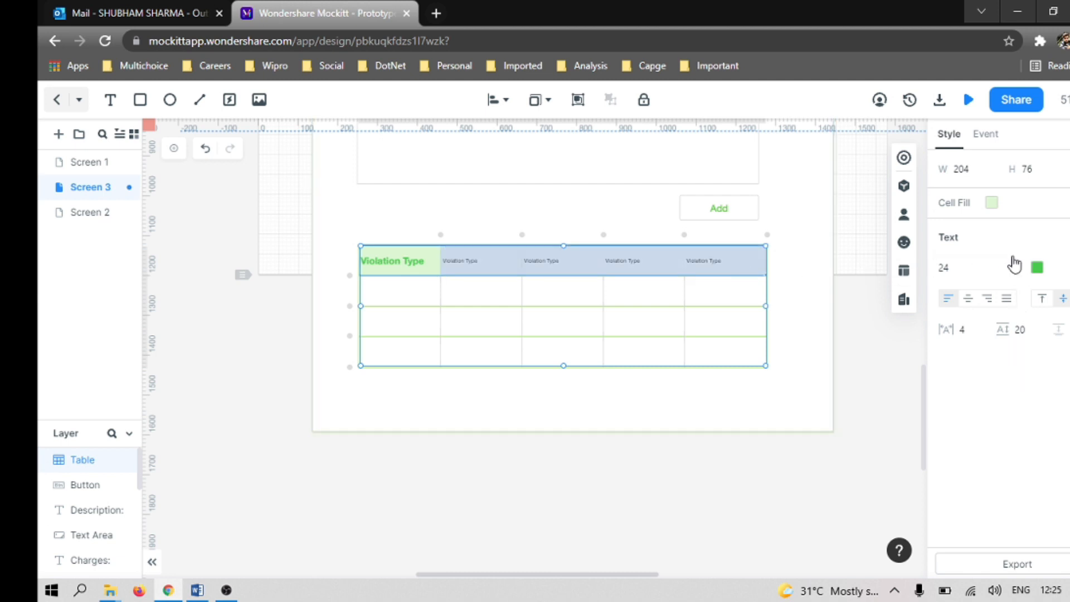
click(992, 204)
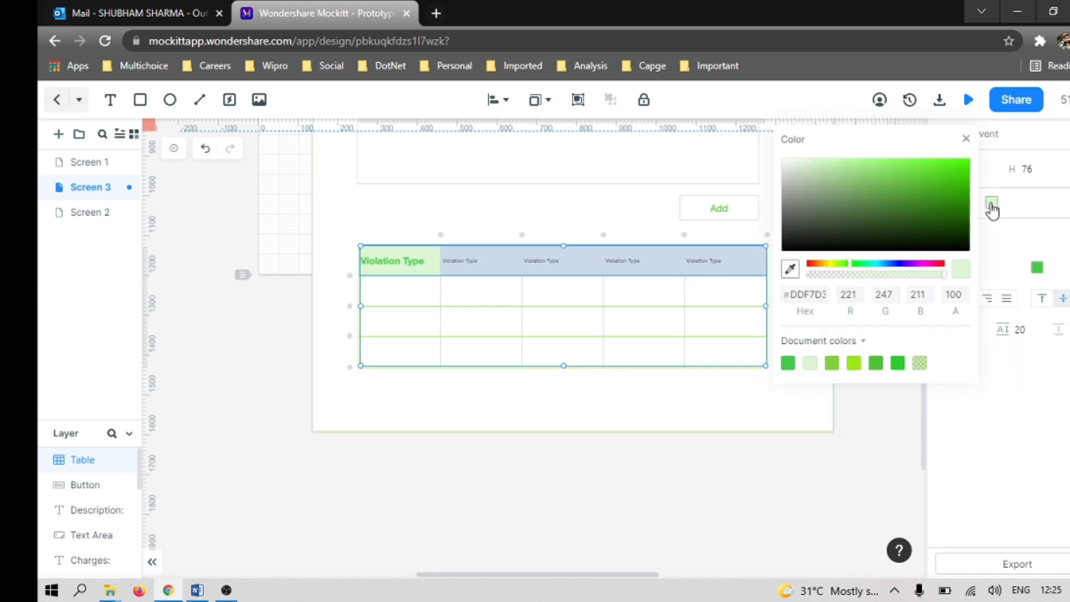
click(788, 169)
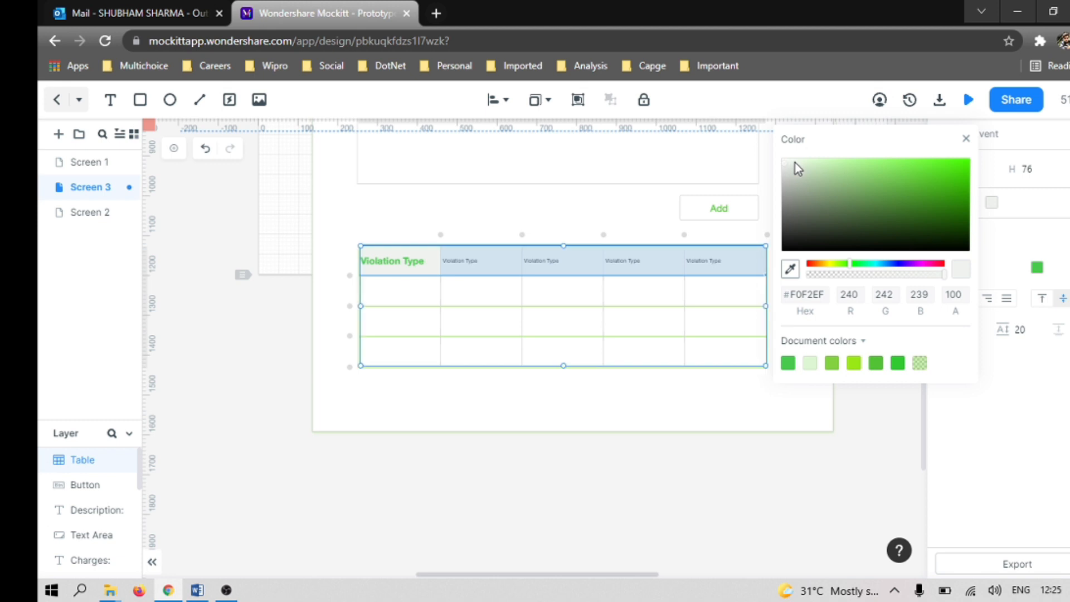
click(786, 165)
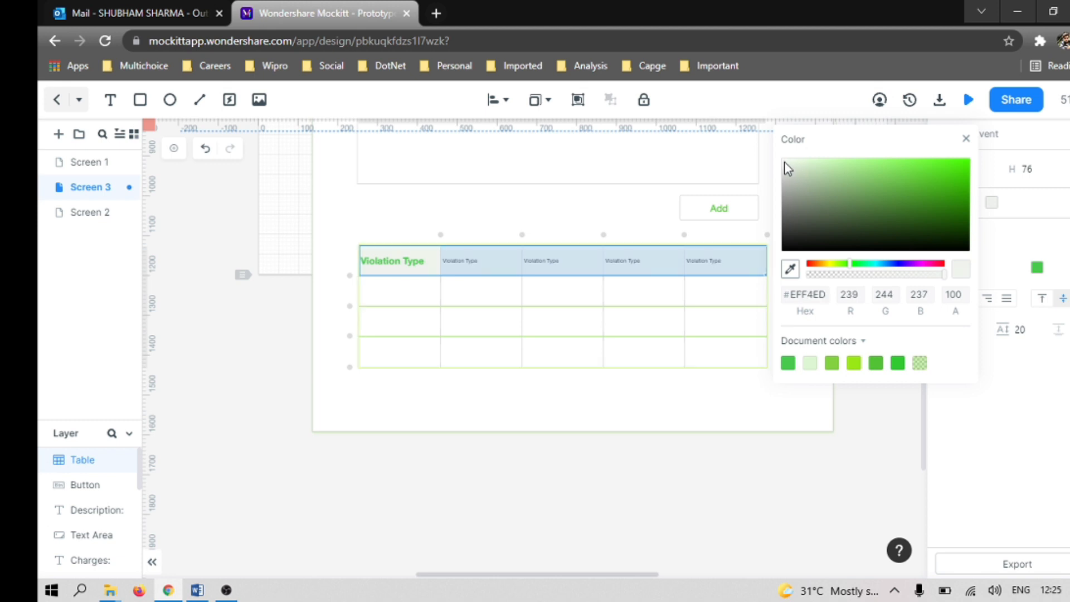
click(786, 161)
click(1006, 423)
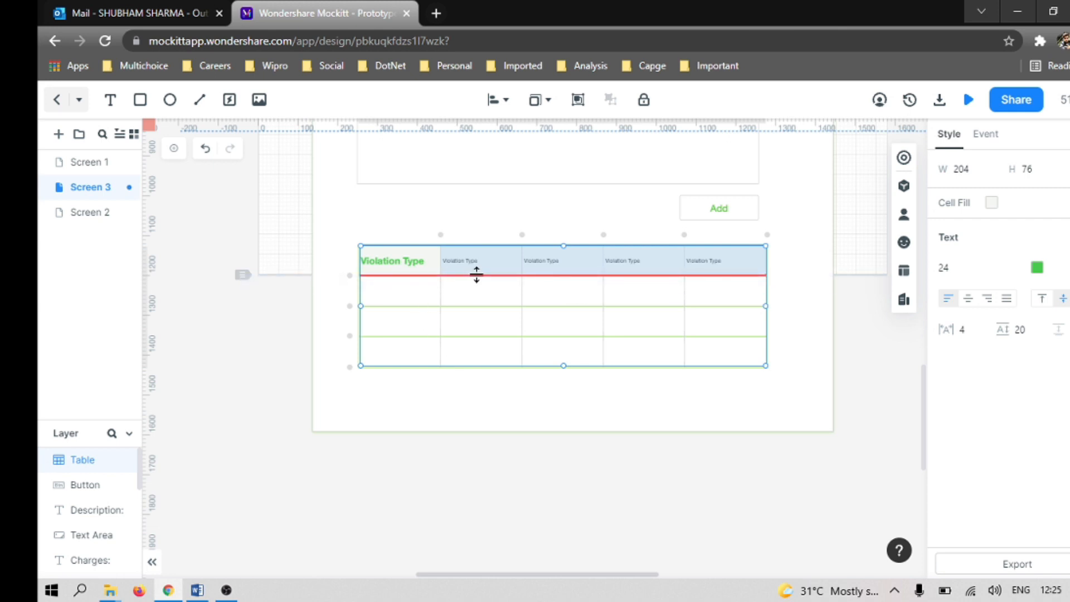
Step: Replace the second header cell's text with "Description", consulting the Word document for the column heading
key(alt+Tab)
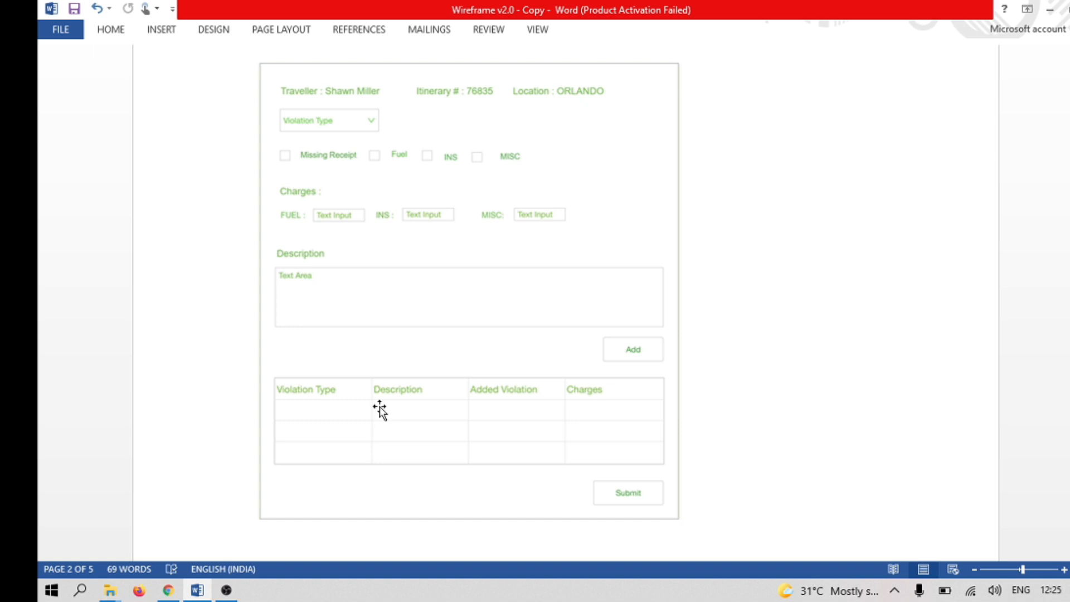
key(alt+Tab)
click(461, 262)
click(462, 262)
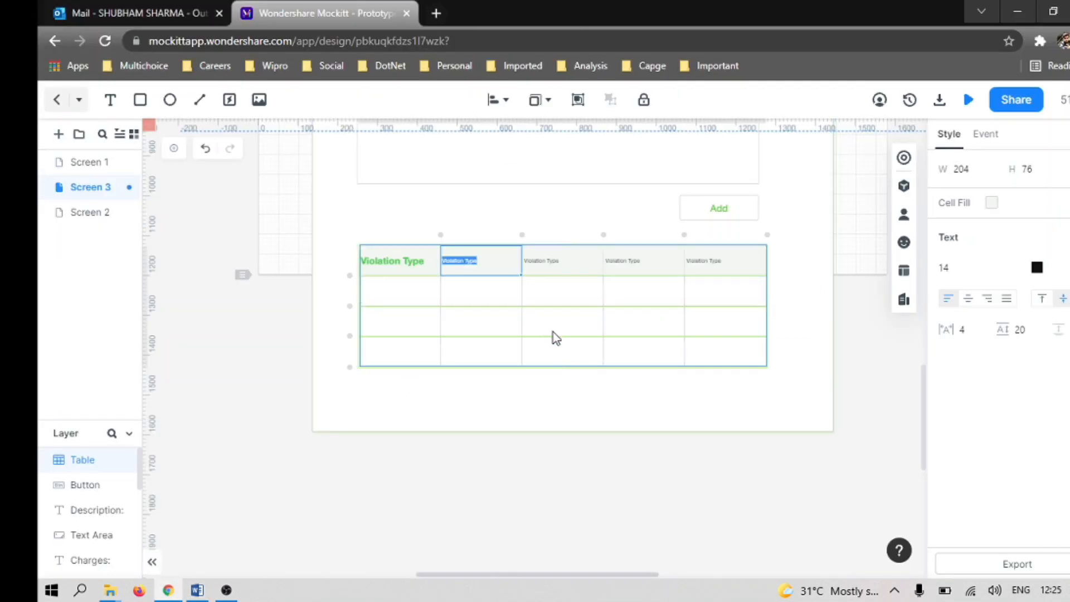
text(Description)
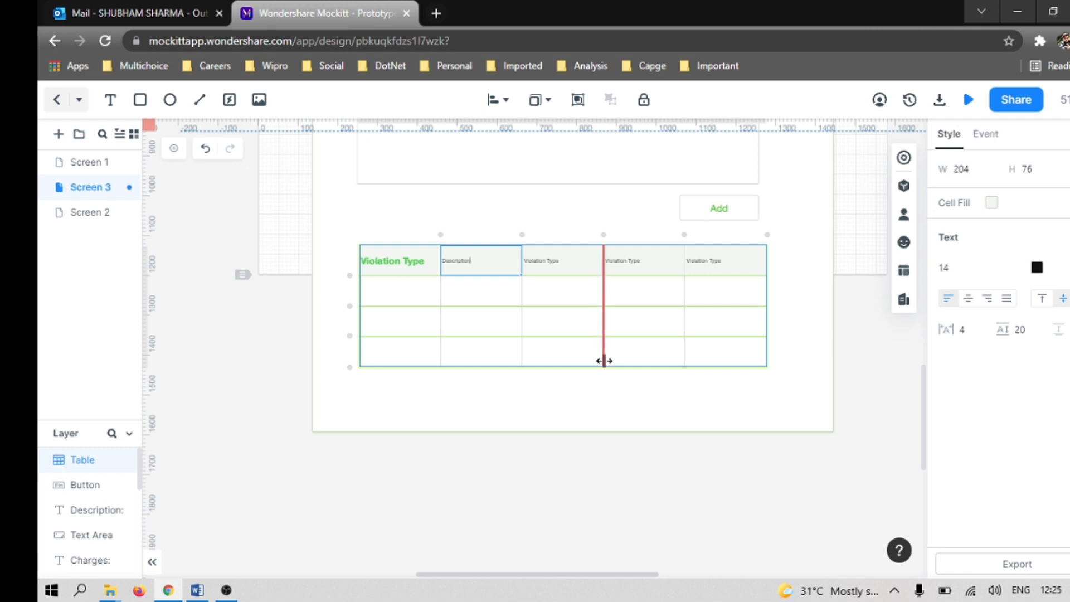
Step: Set the font size of the "Description" header text to 24
click(951, 268)
double_click(951, 268)
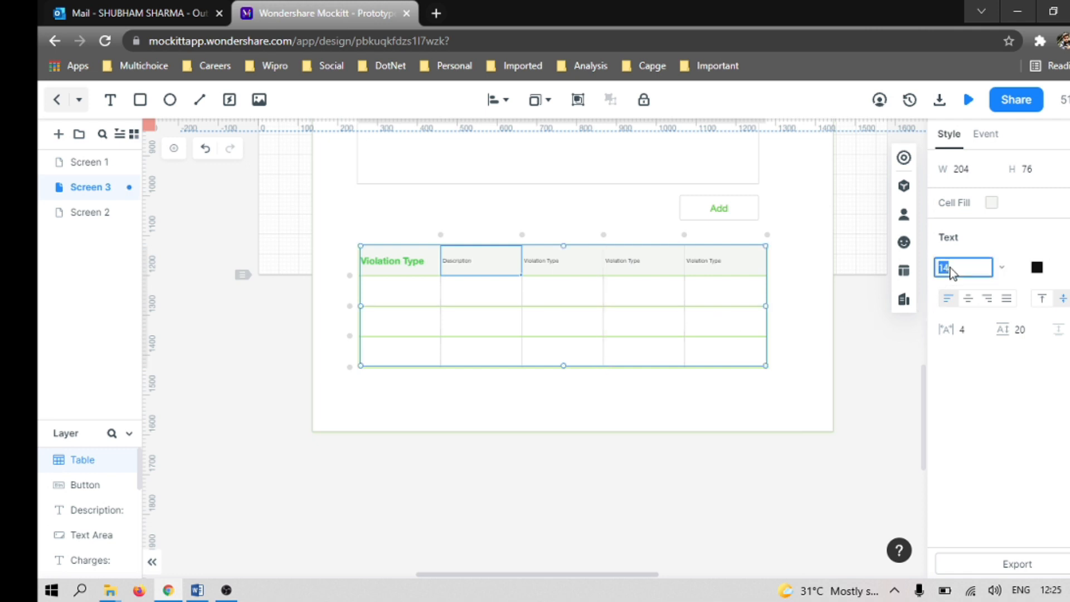
text(24)
key(Return)
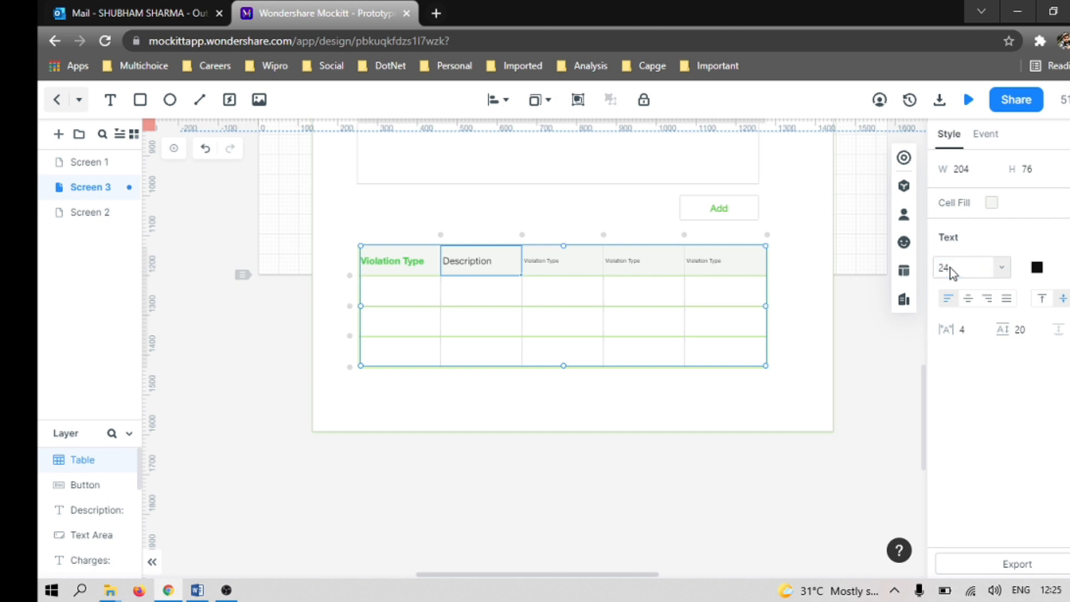
Step: Colour the "Description" header text with the document green #47CA4C and make it bold
click(1037, 268)
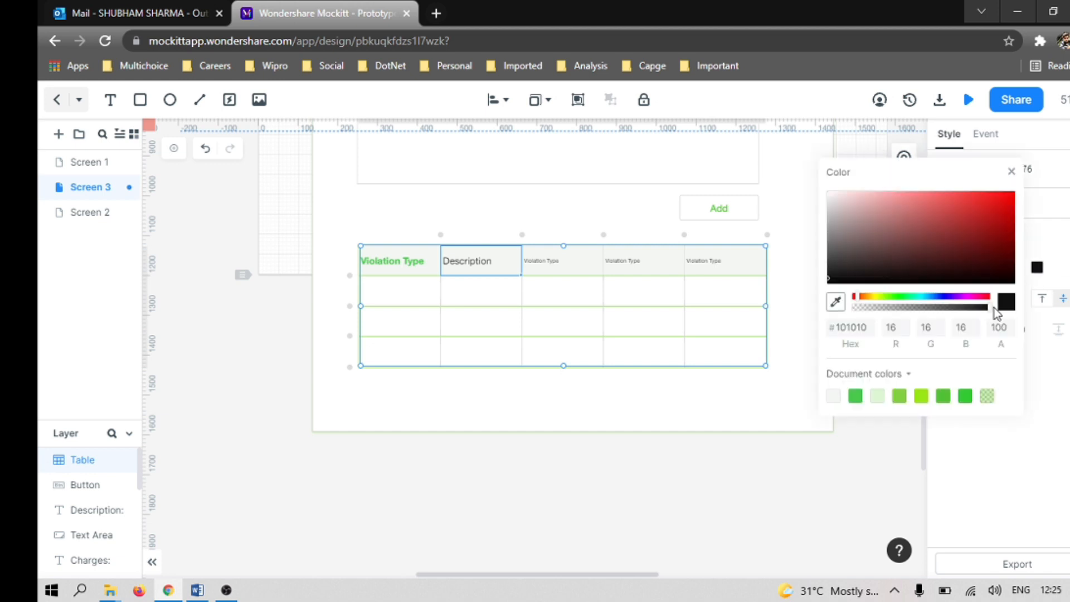
click(858, 399)
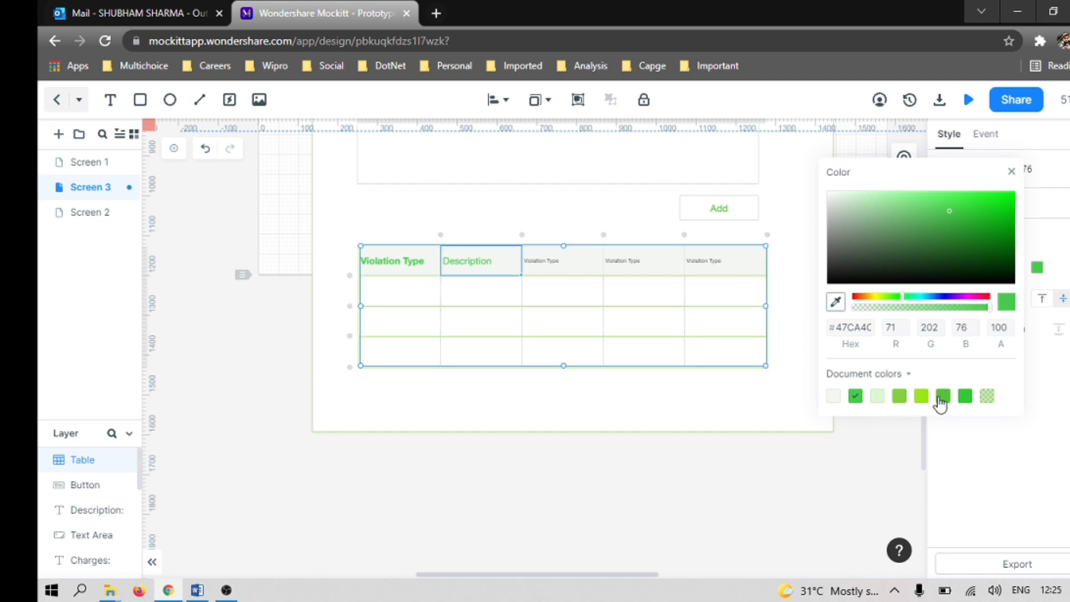
click(982, 452)
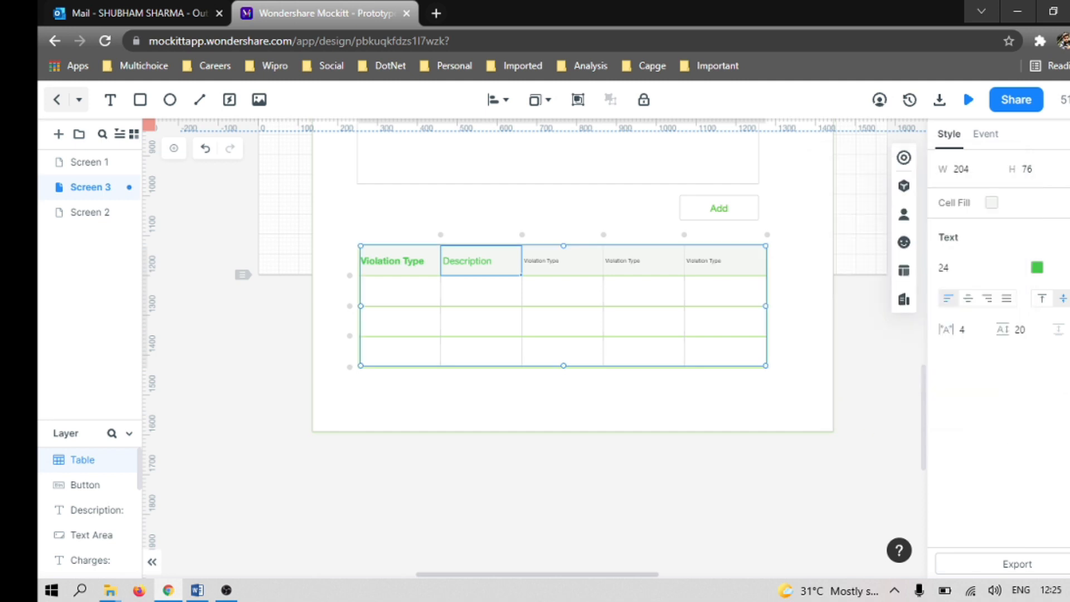
click(1061, 287)
click(1016, 355)
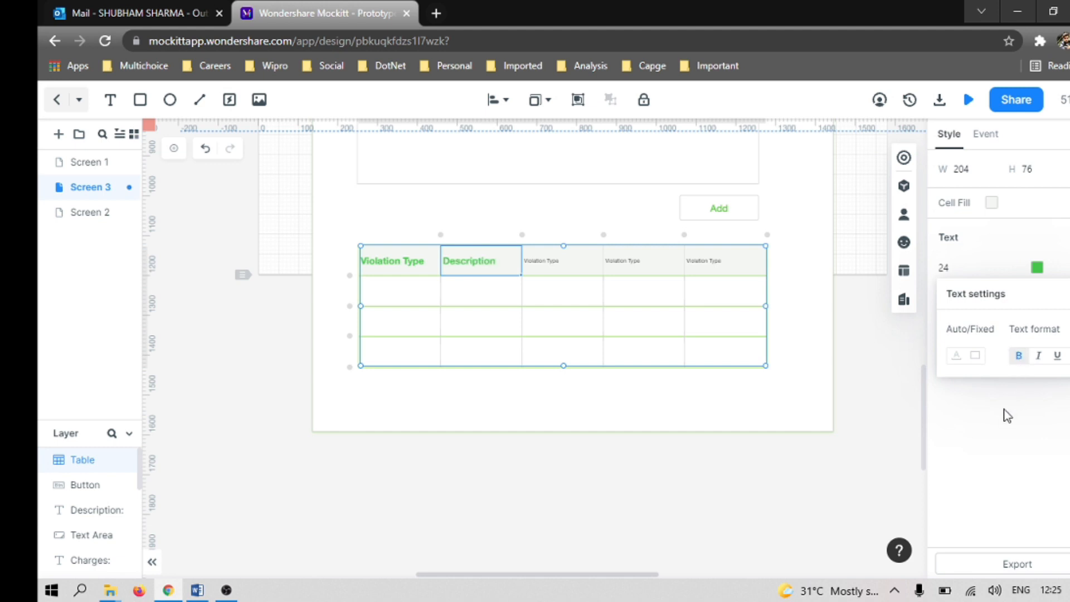
Step: Check the third column heading in the Word document and change the third header cell's text to "Violation Categories"
click(541, 261)
double_click(541, 260)
key(alt+Tab)
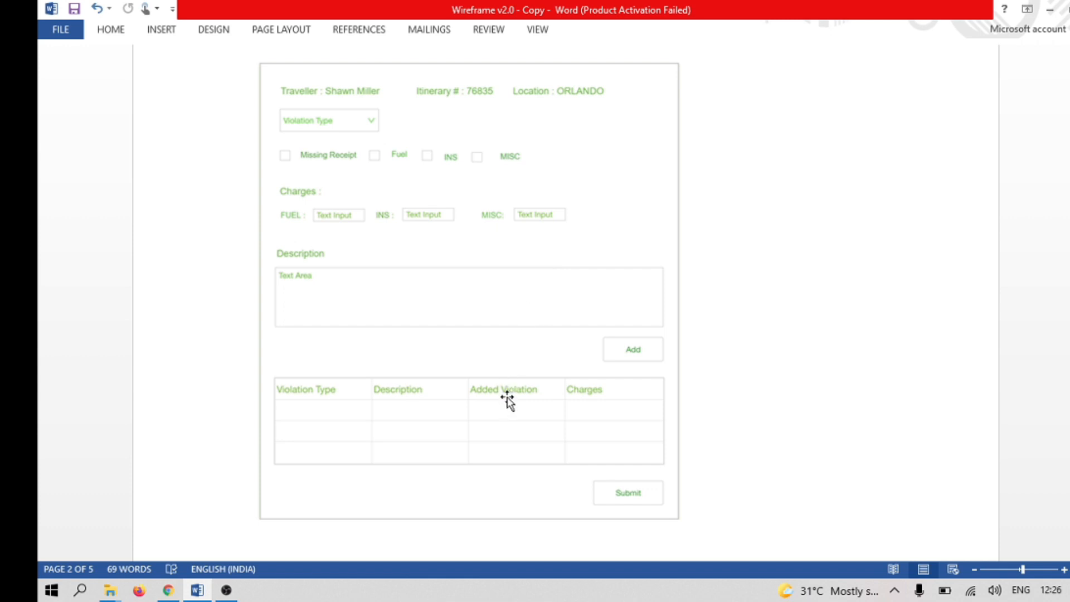
key(alt+Tab)
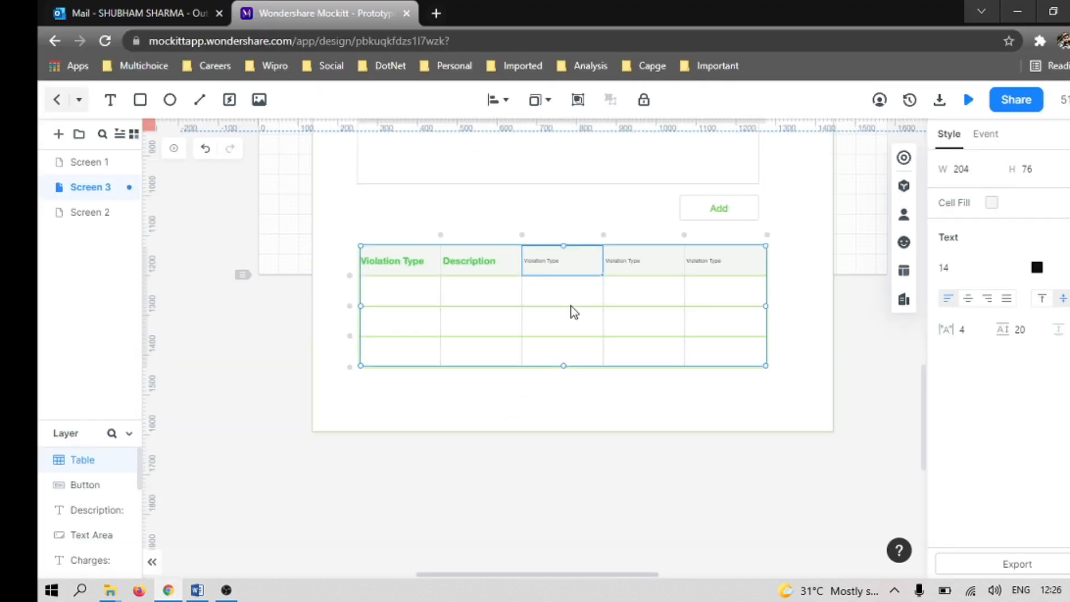
double_click(538, 261)
key(Right)
double_click(553, 262)
double_click(535, 262)
double_click(576, 261)
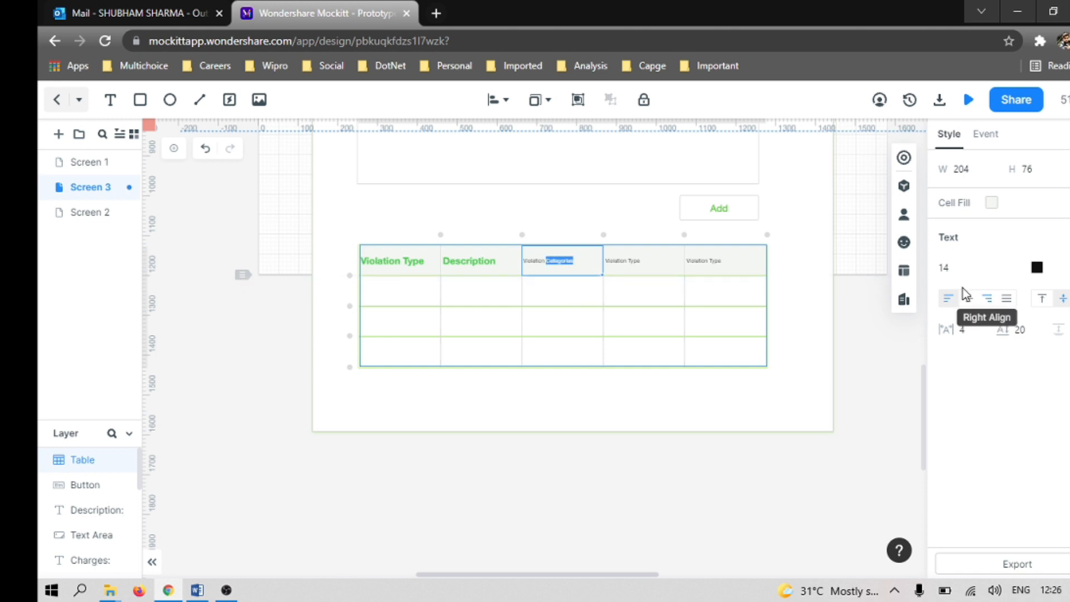
Step: Set the "Violation Categories" header text to font size 24 and the document green #53C336
click(955, 273)
text(24)
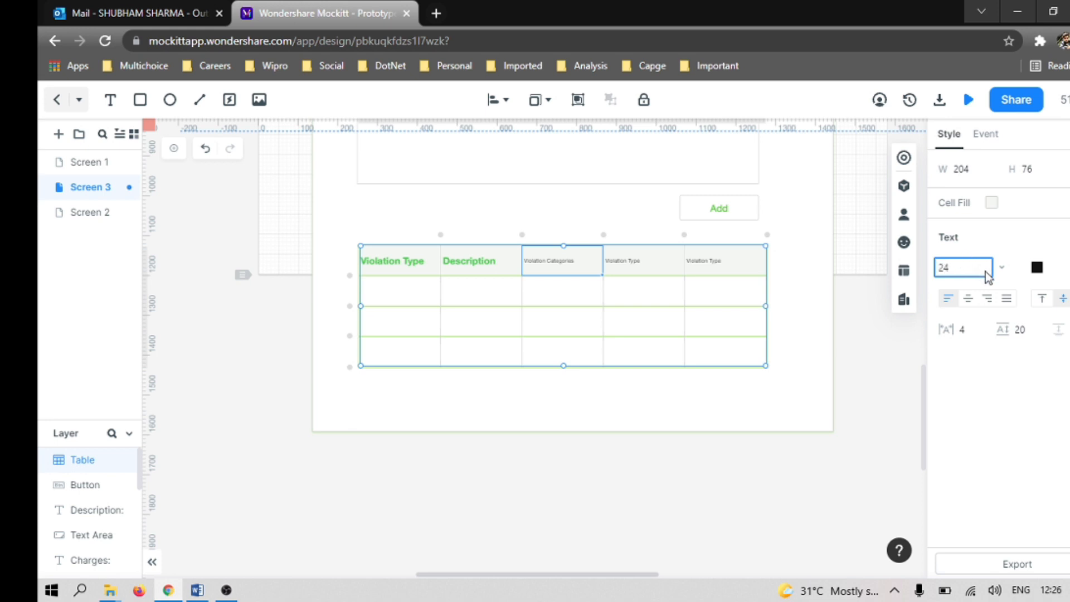
key(Return)
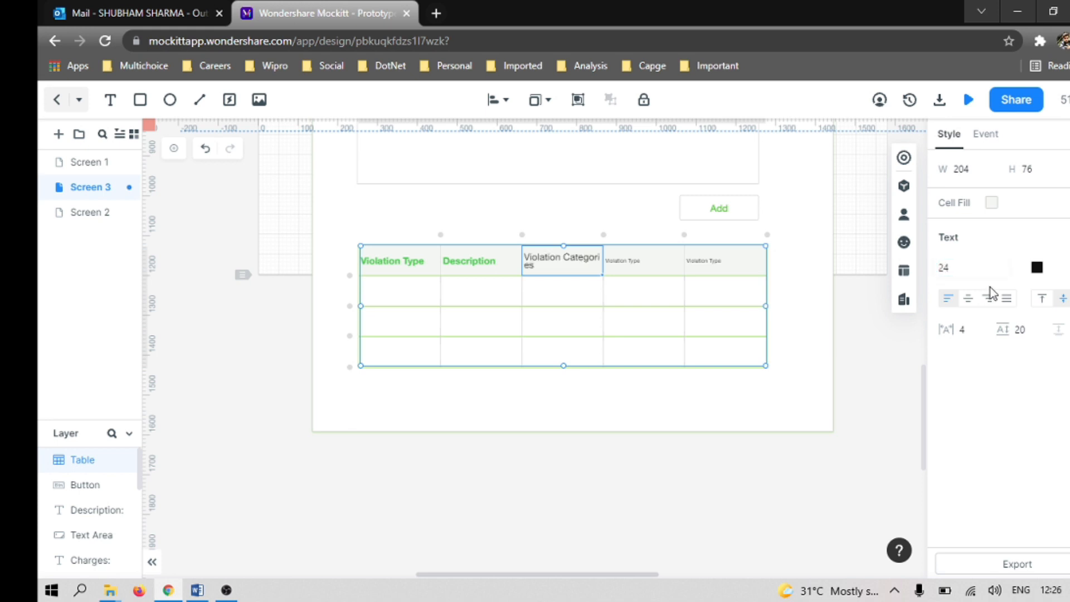
click(1037, 269)
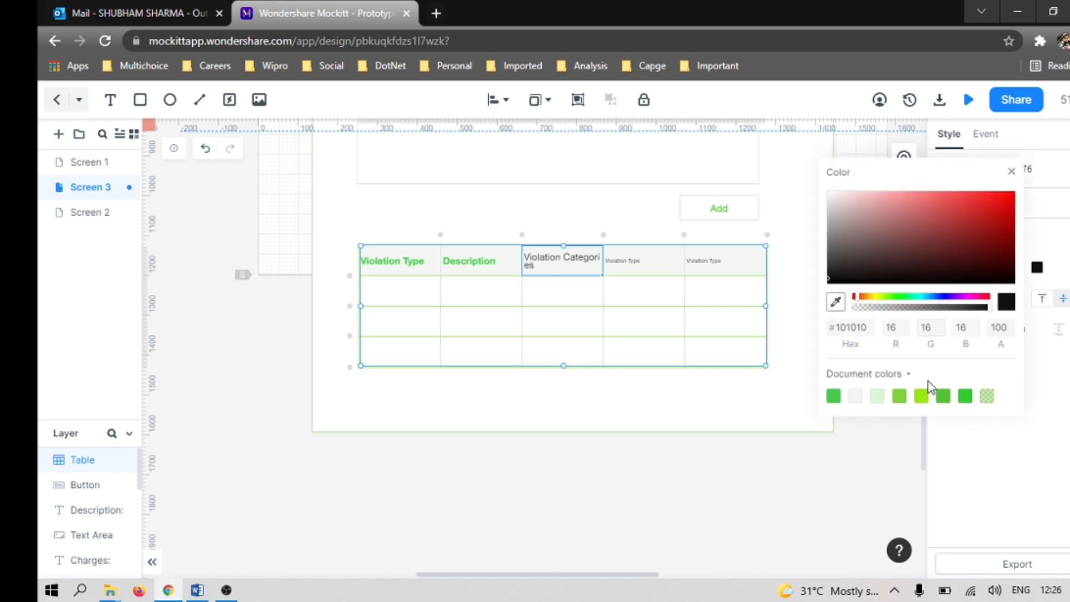
click(943, 397)
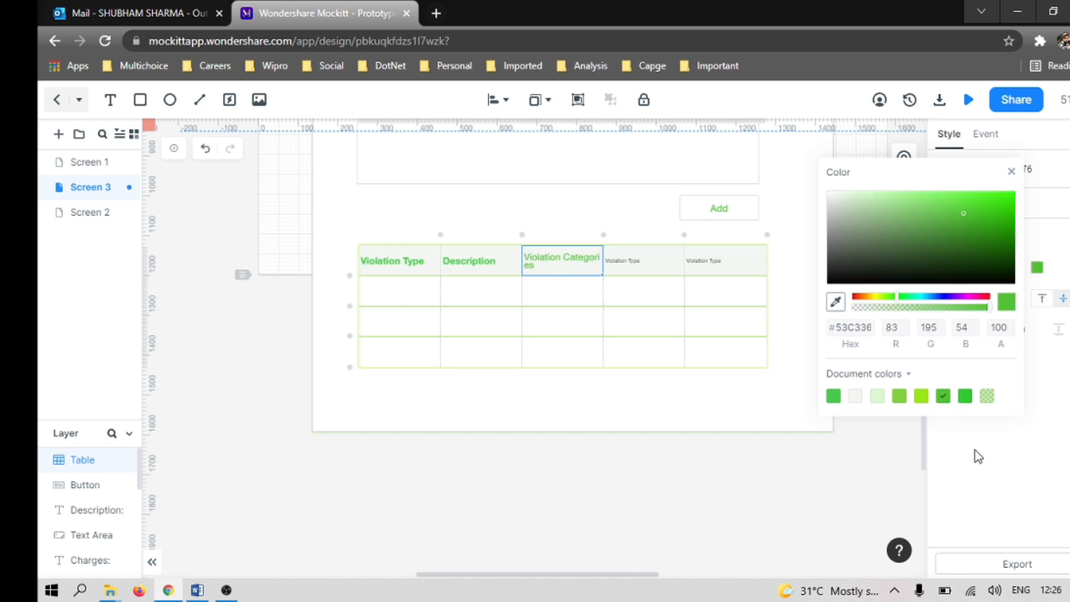
click(1021, 382)
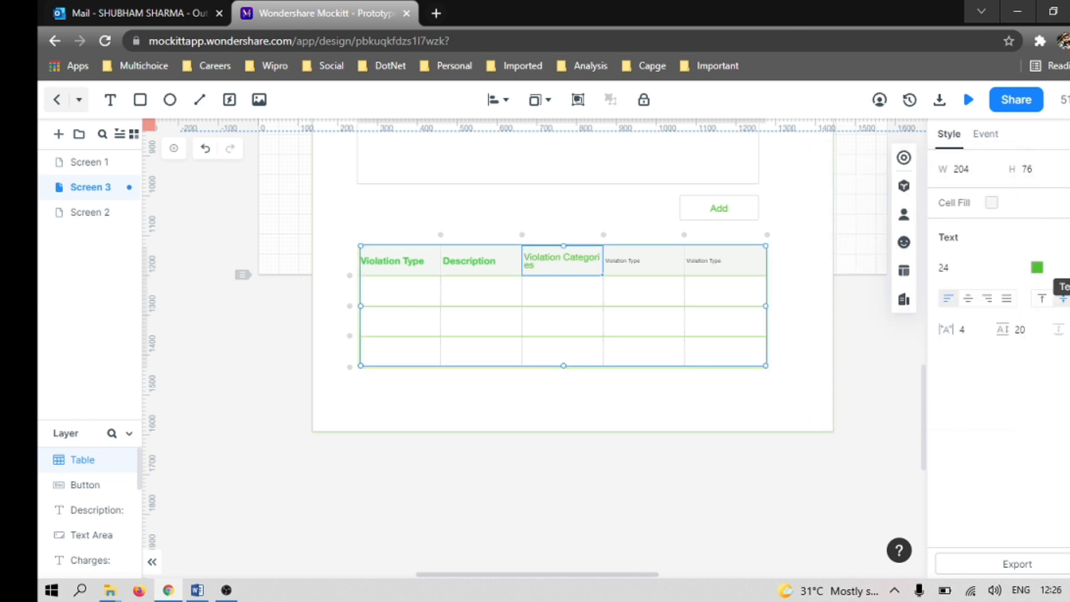
Step: Make the "Violation Categories" heading bold and widen its column to about 252 so the heading fits on one line
click(1058, 329)
click(1019, 355)
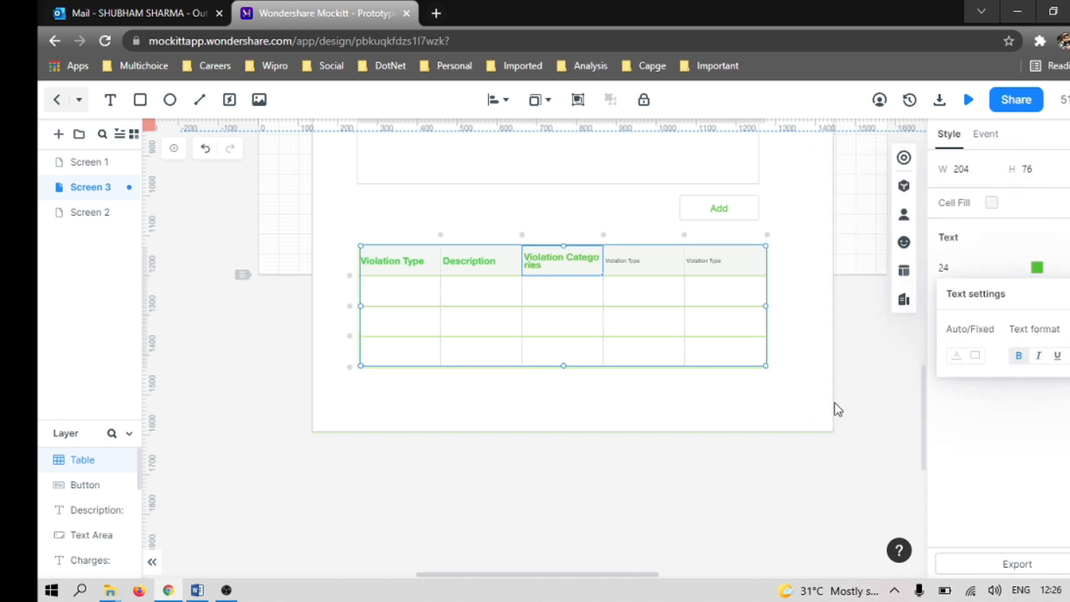
drag(601, 259, 625, 257)
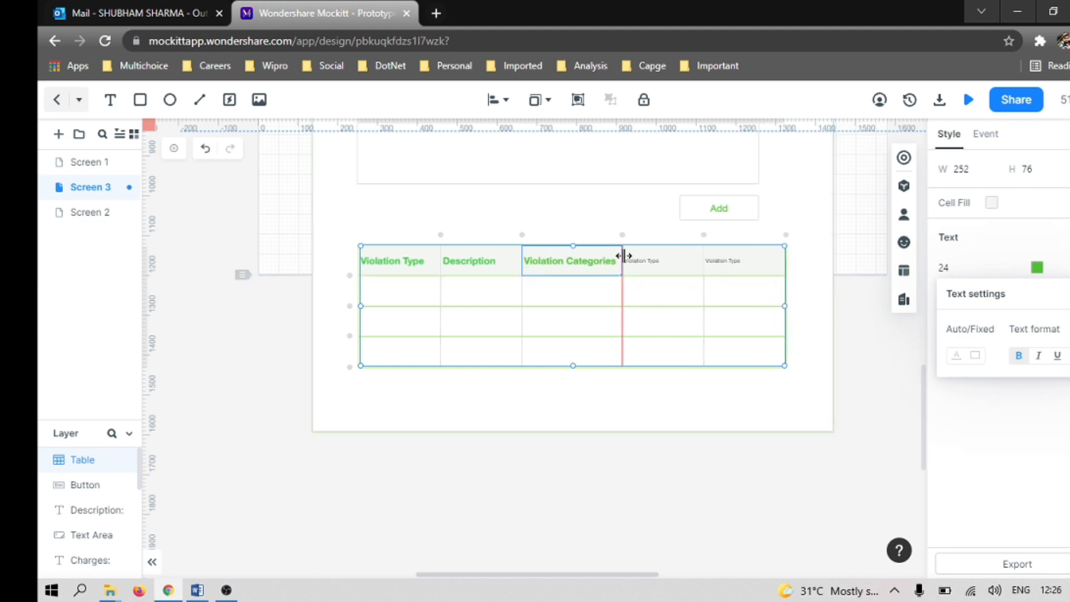
click(879, 388)
Step: Replace the fourth header cell's text with "Charges", consulting the Word document for the heading
key(alt+Tab)
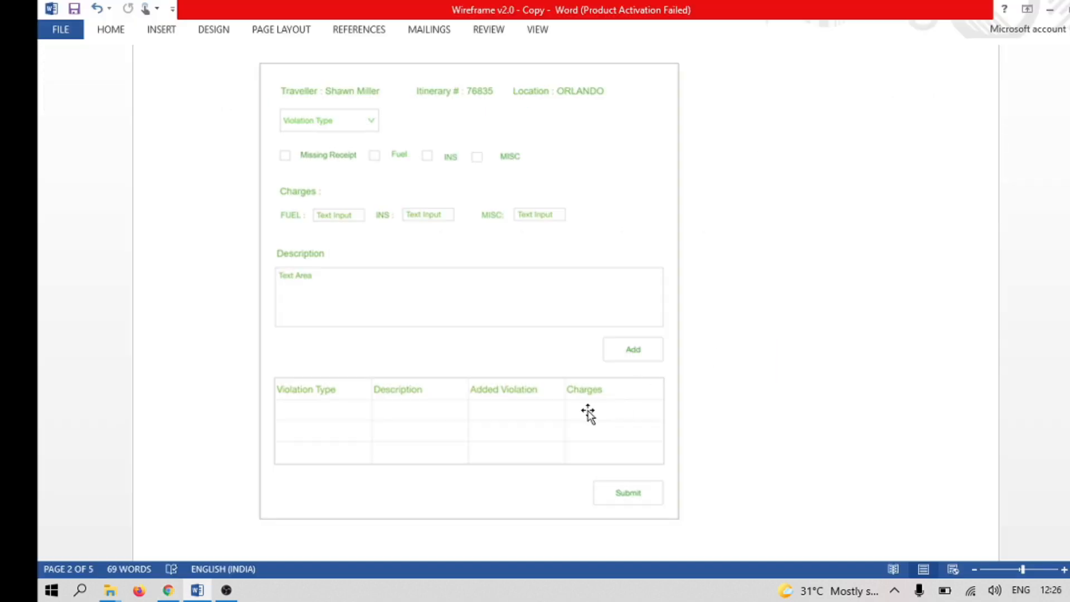
key(alt+Tab)
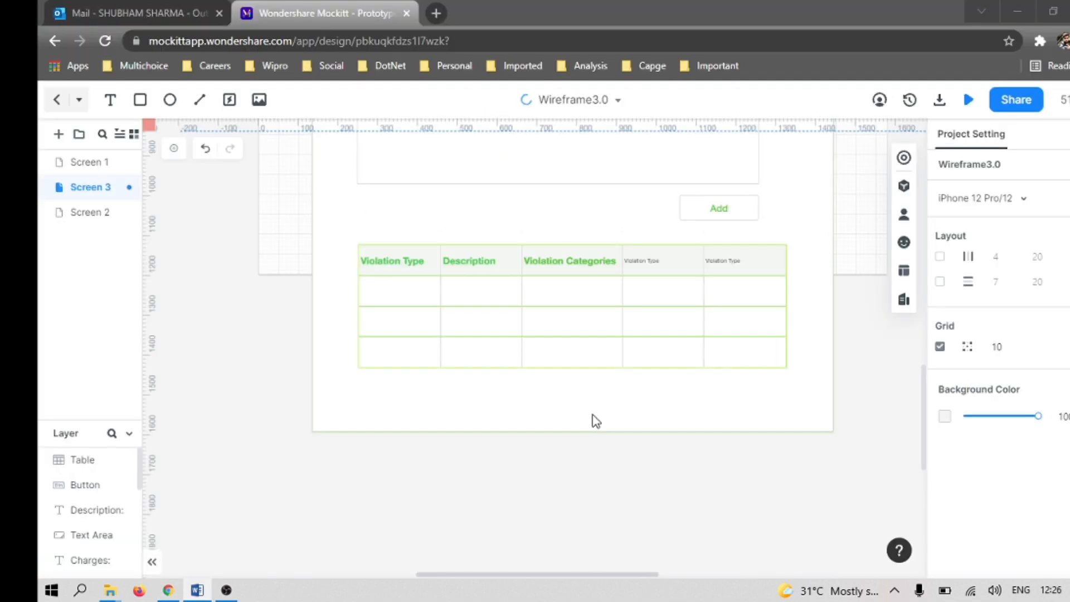
click(645, 264)
click(645, 264)
double_click(647, 266)
text(Charges)
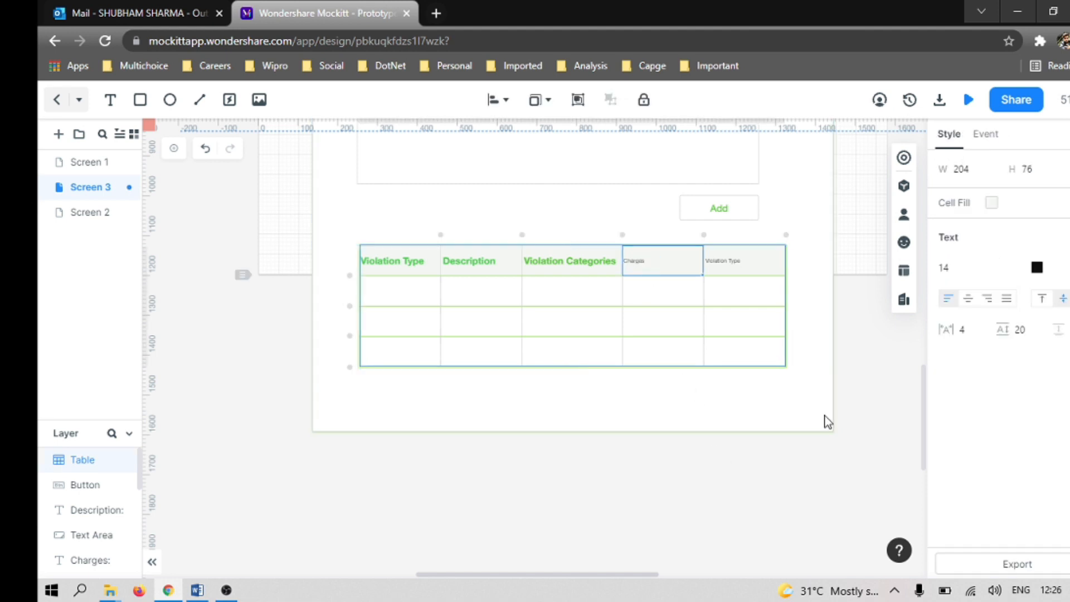
Step: Change the "Charges" header text colour to the bright green from the document colours
click(1037, 268)
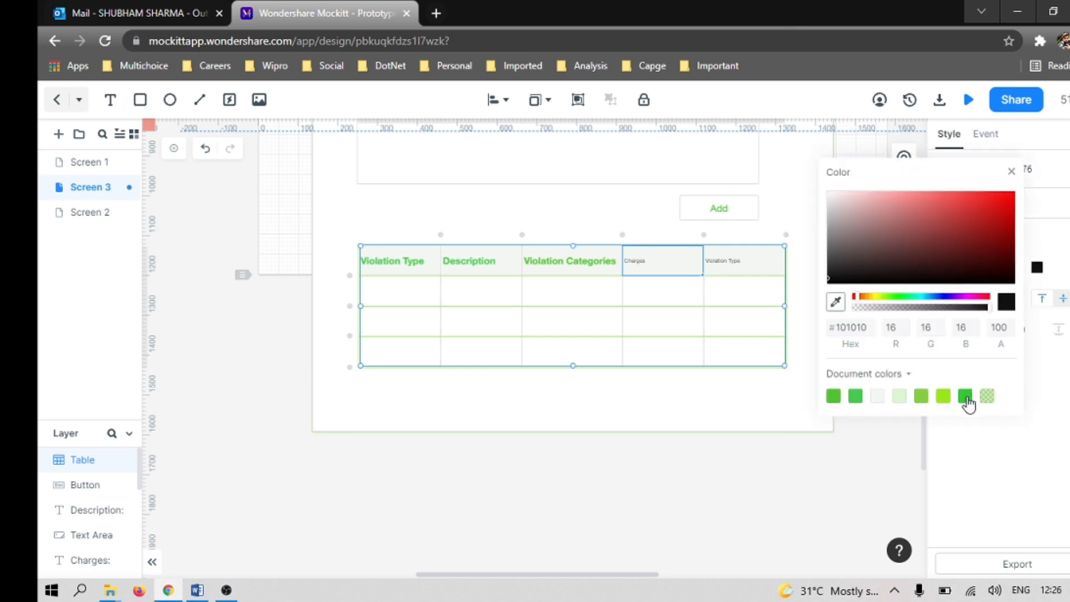
click(966, 396)
click(1059, 436)
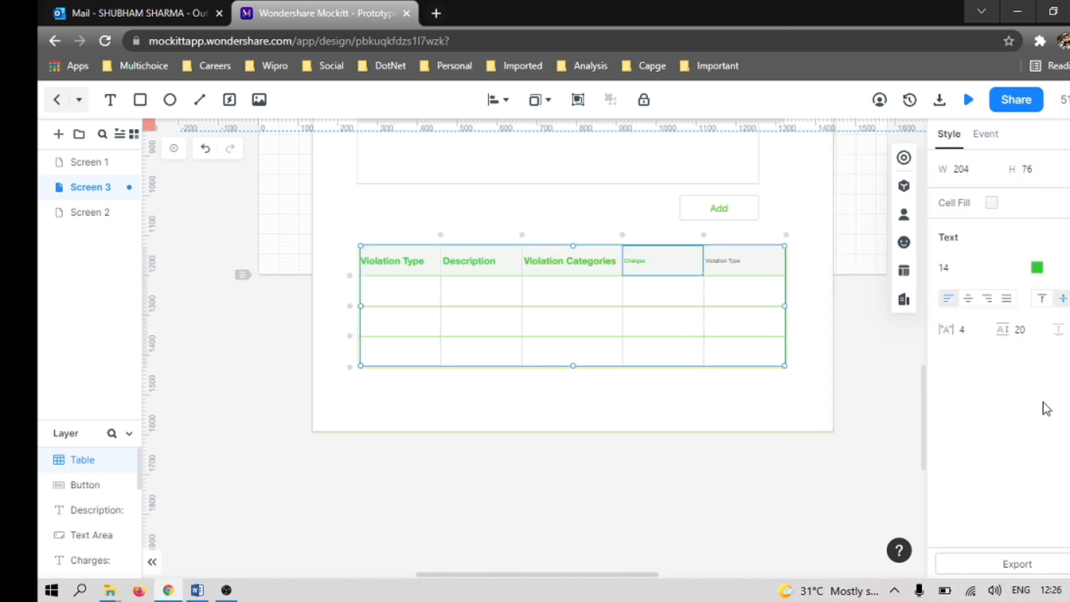
Step: Set the "Charges" header text to font size 24 and make it bold
click(955, 274)
drag(955, 270, 943, 269)
text(2)
key(Return)
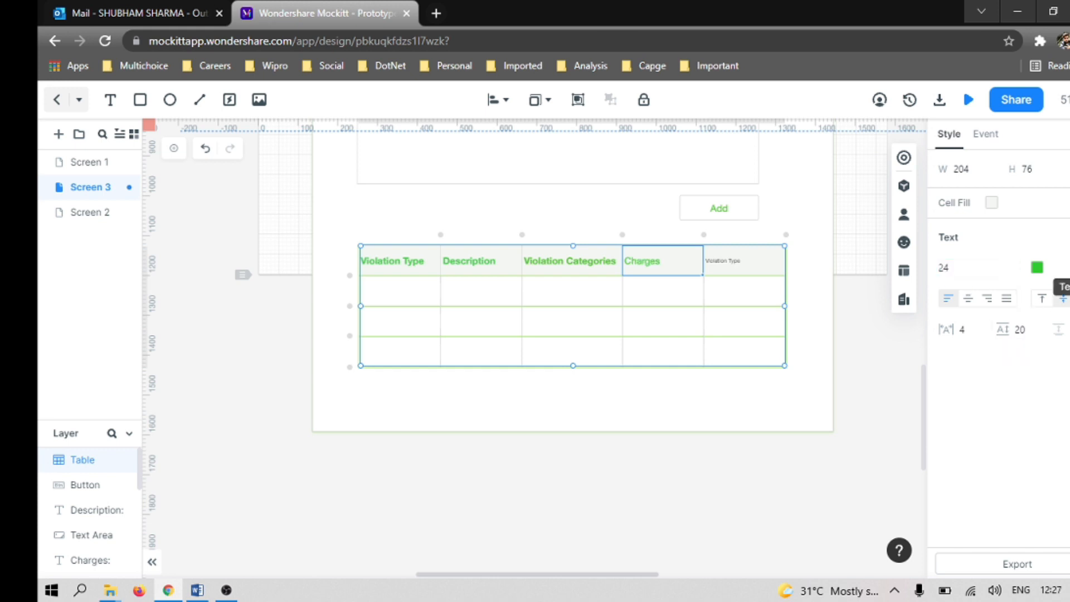
click(1069, 268)
click(1019, 356)
Step: Check the Word document's table headings and replace the fifth header cell's text with "Action"
key(alt+Tab)
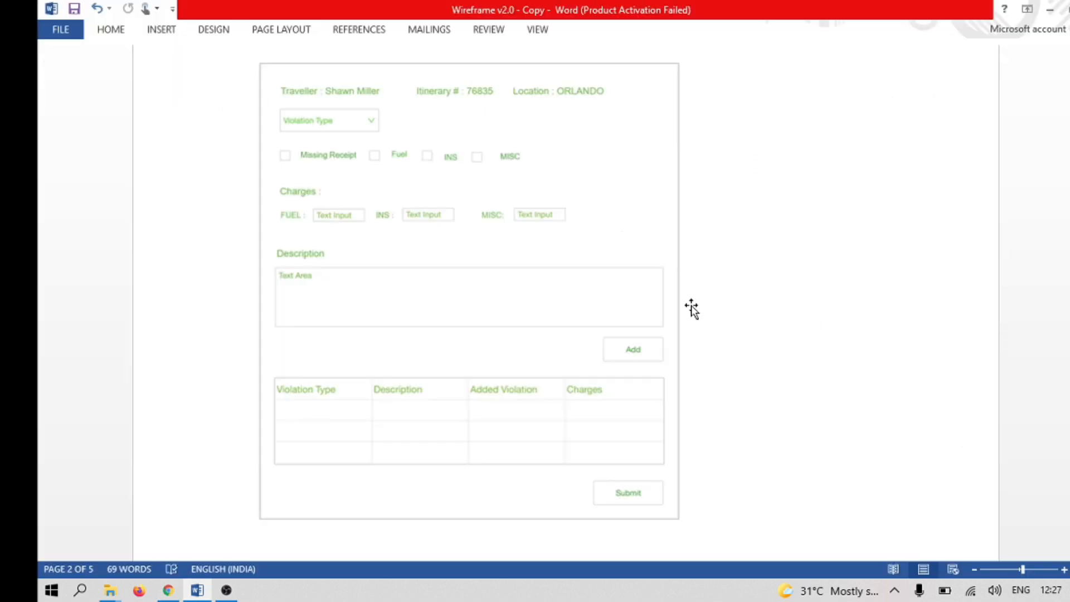
key(alt+Tab)
double_click(721, 261)
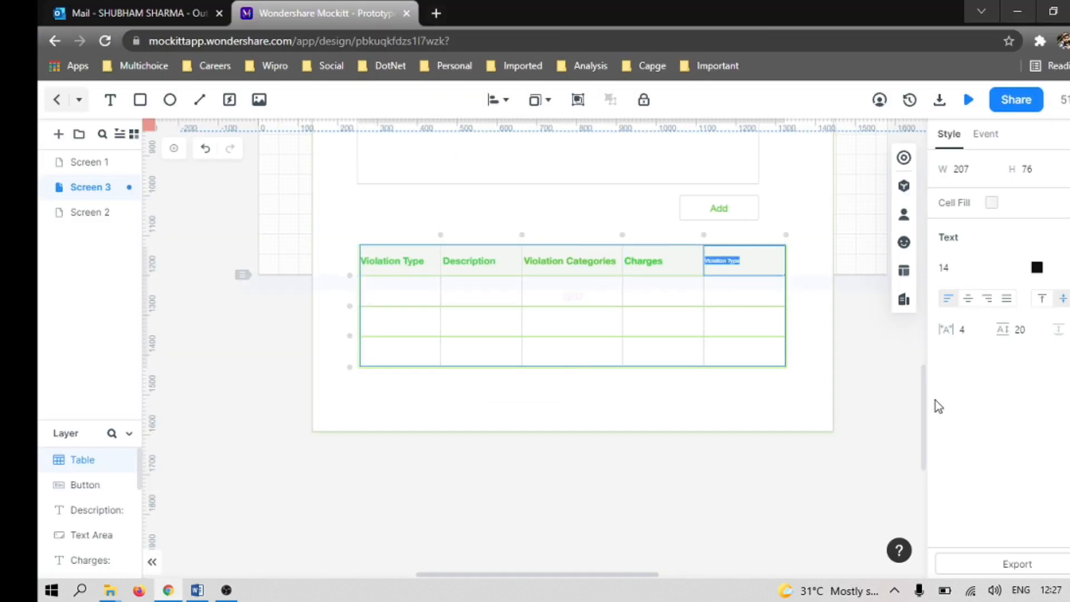
text(Action)
Step: Format the "Action" header text as bold, font size 24, in the light green document colour #83D240
click(950, 267)
text(24)
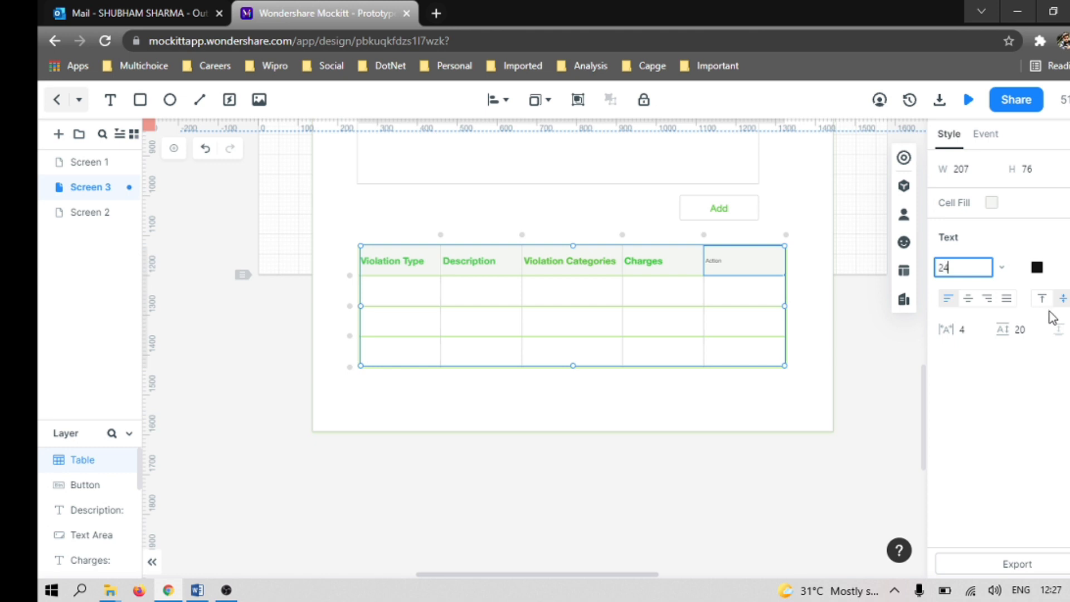
key(Return)
click(1038, 269)
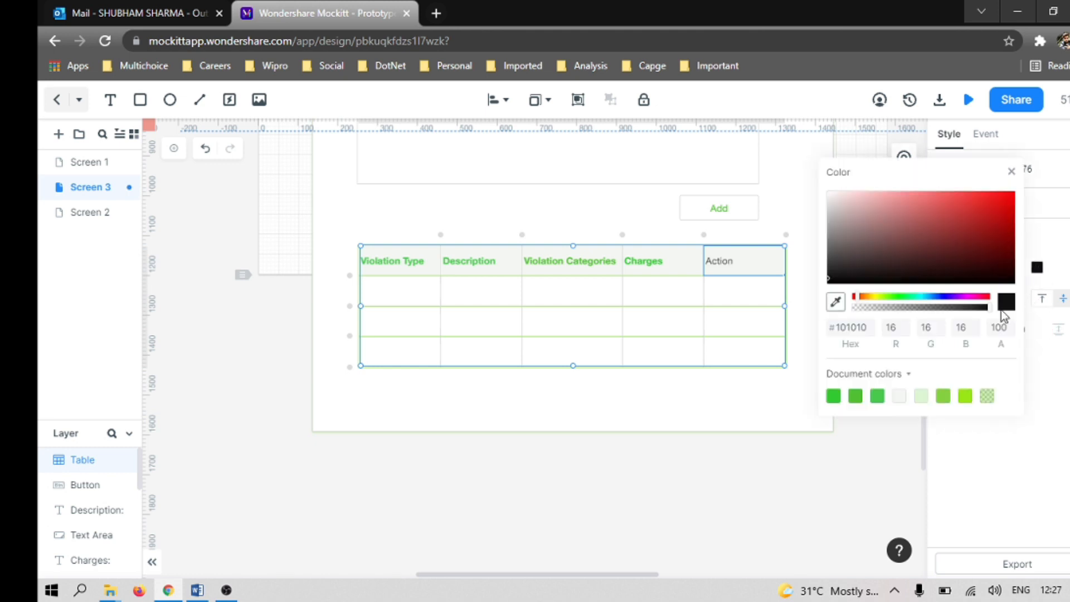
click(944, 396)
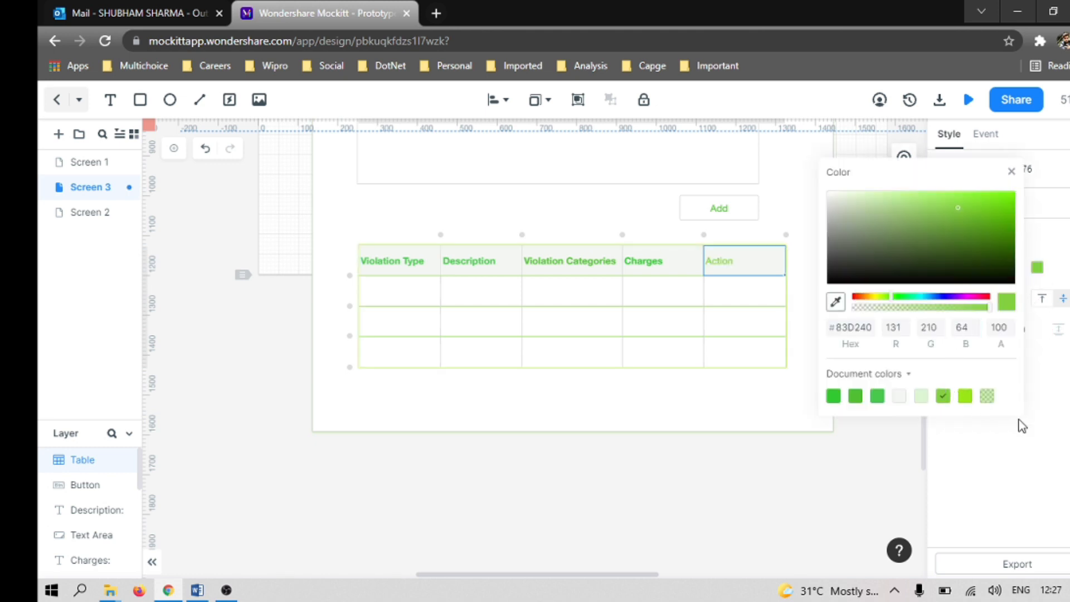
click(1015, 461)
click(1063, 298)
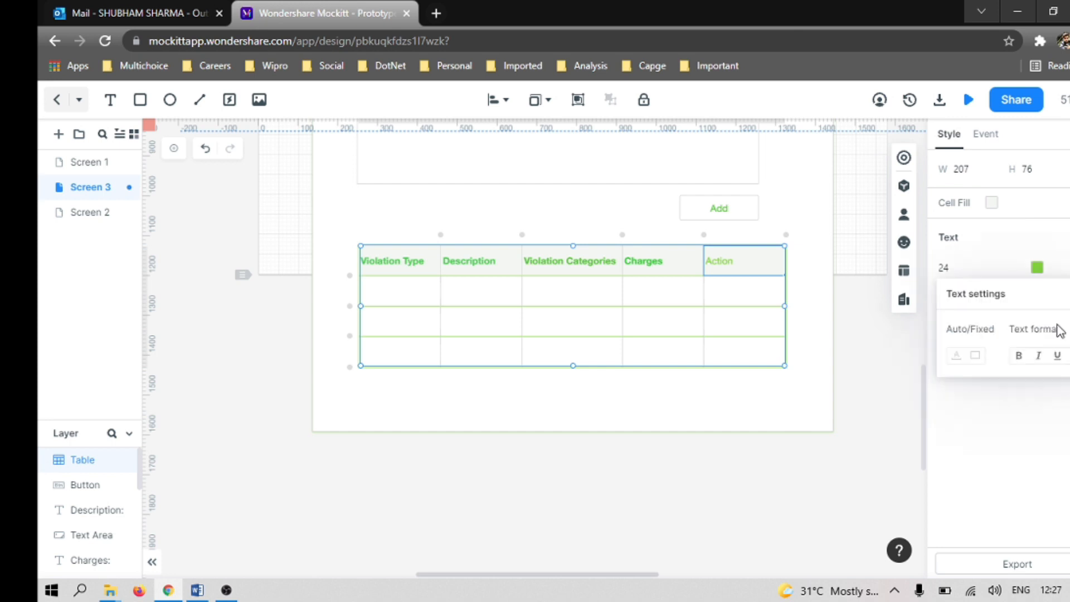
click(1020, 358)
click(955, 478)
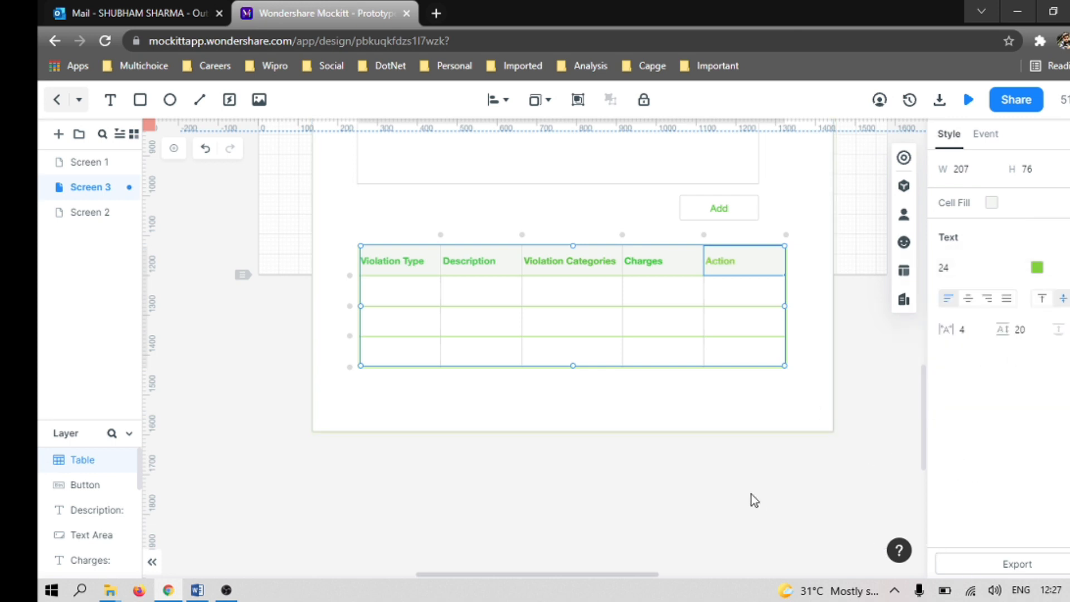
Step: Recolour the "Action" header text with the brighter green document colour used by the other table headers
click(601, 408)
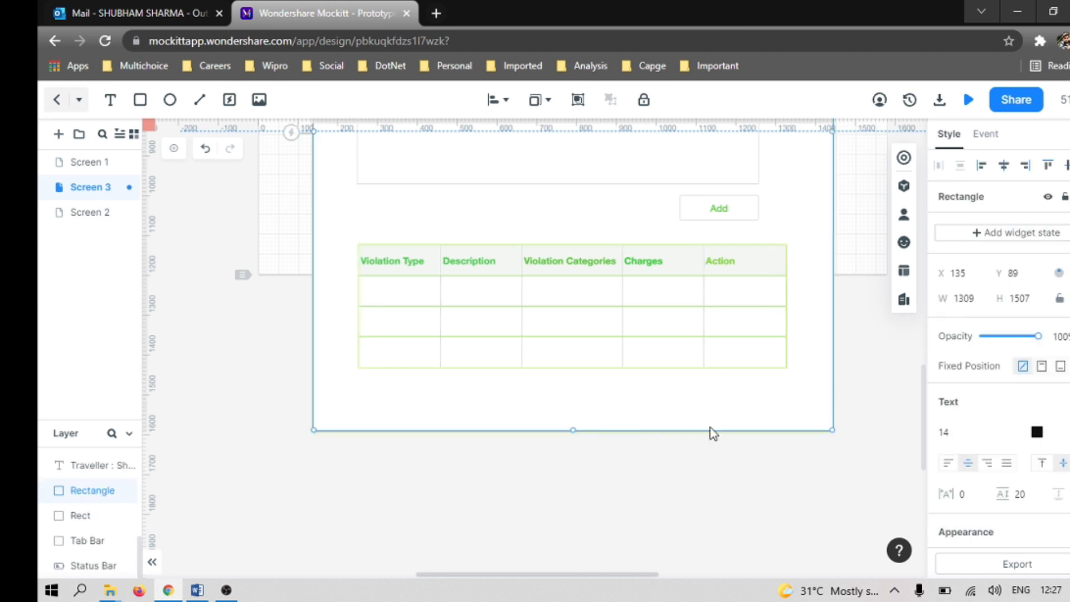
click(723, 267)
click(721, 265)
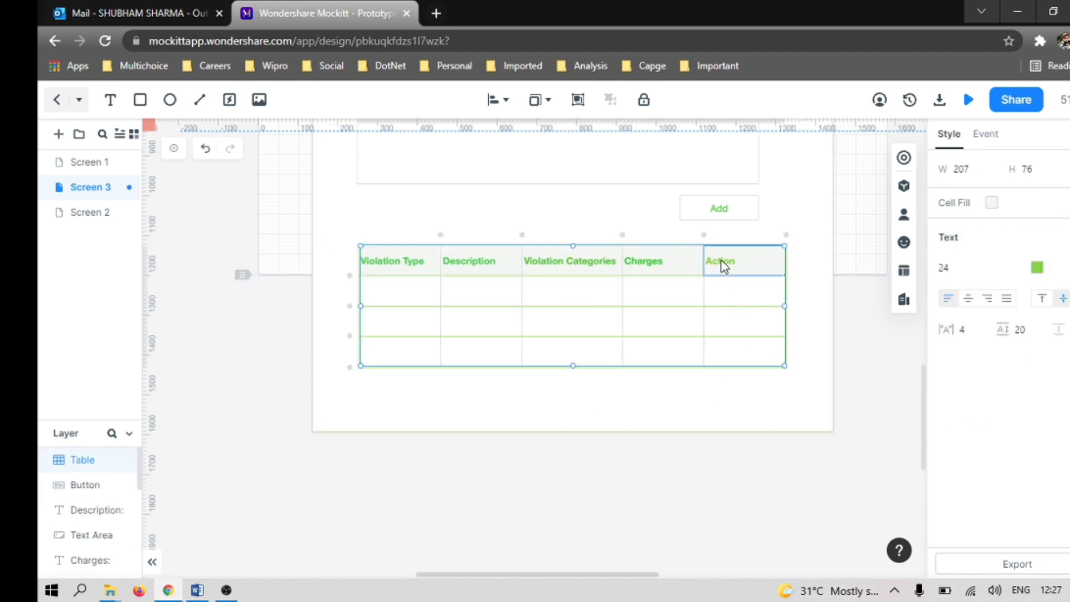
click(1037, 269)
click(856, 397)
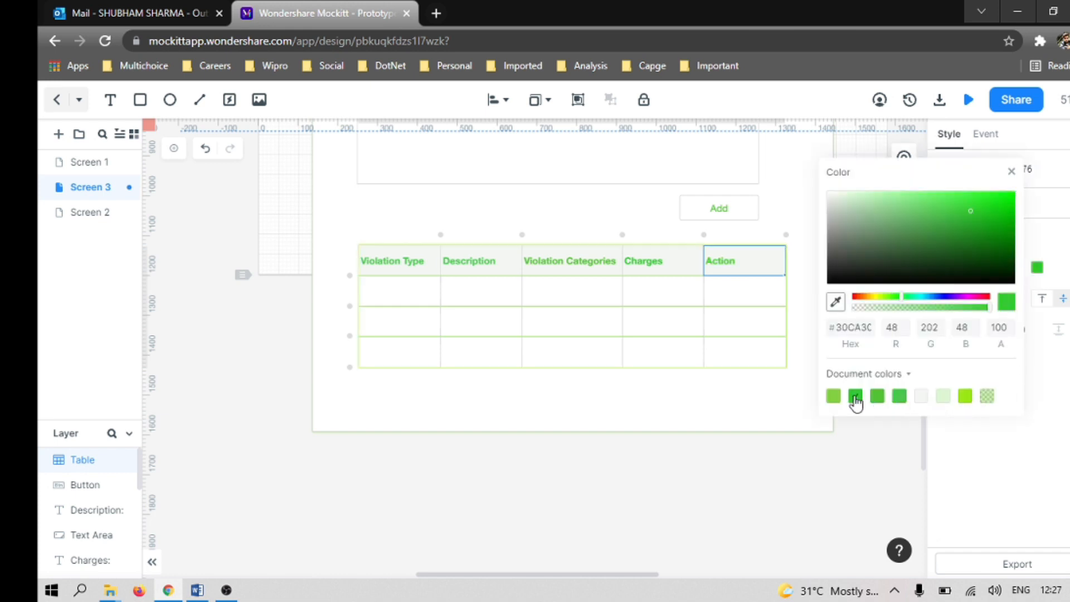
click(1006, 464)
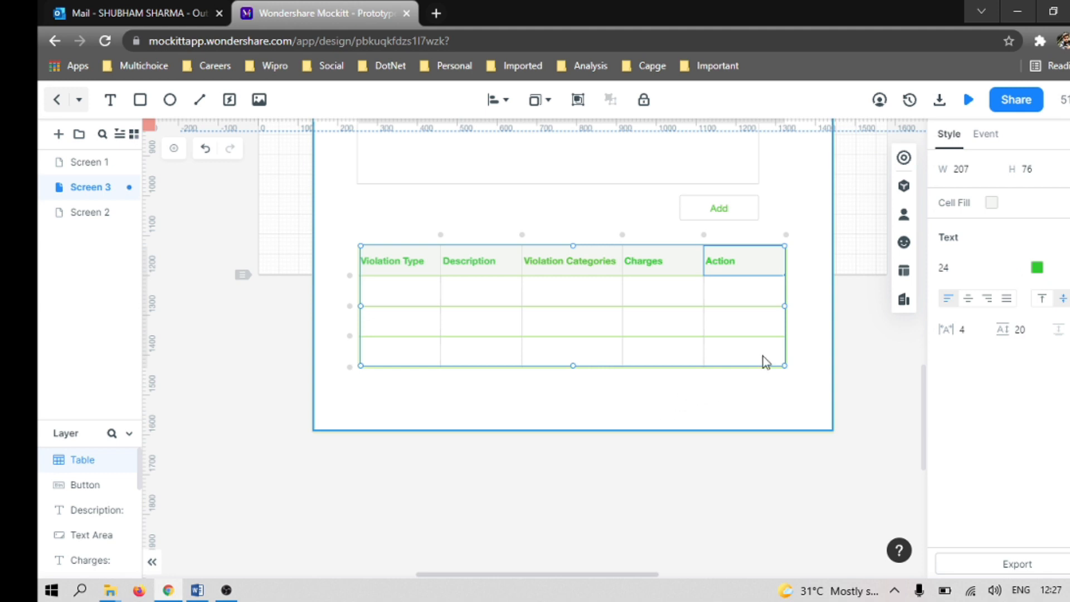
Step: Duplicate the Add button and place the copy below the table's right end, at about X 1126, Y 1478
click(722, 212)
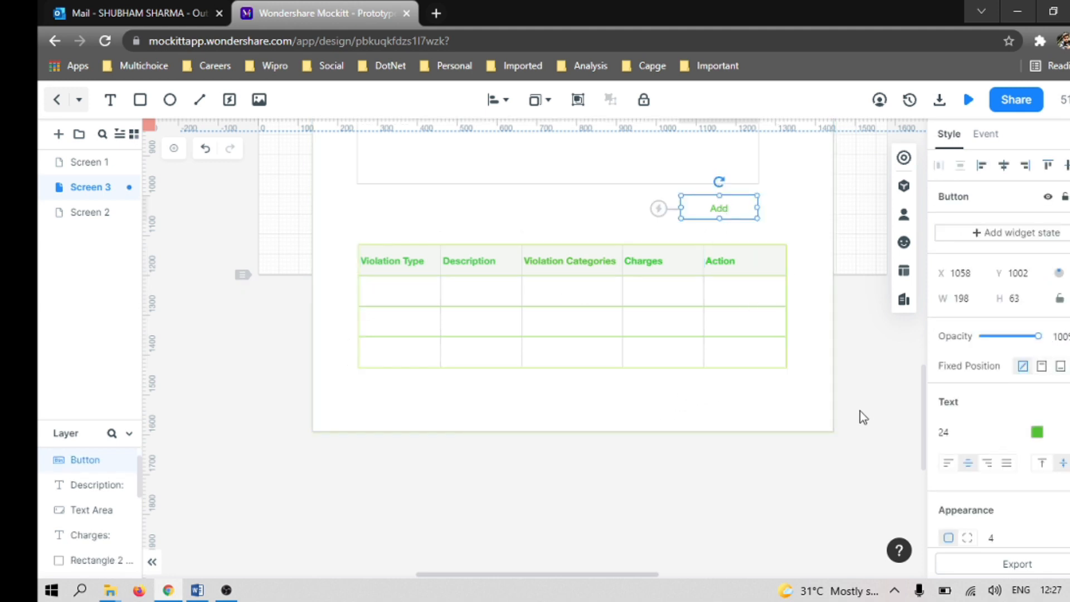
click(690, 390)
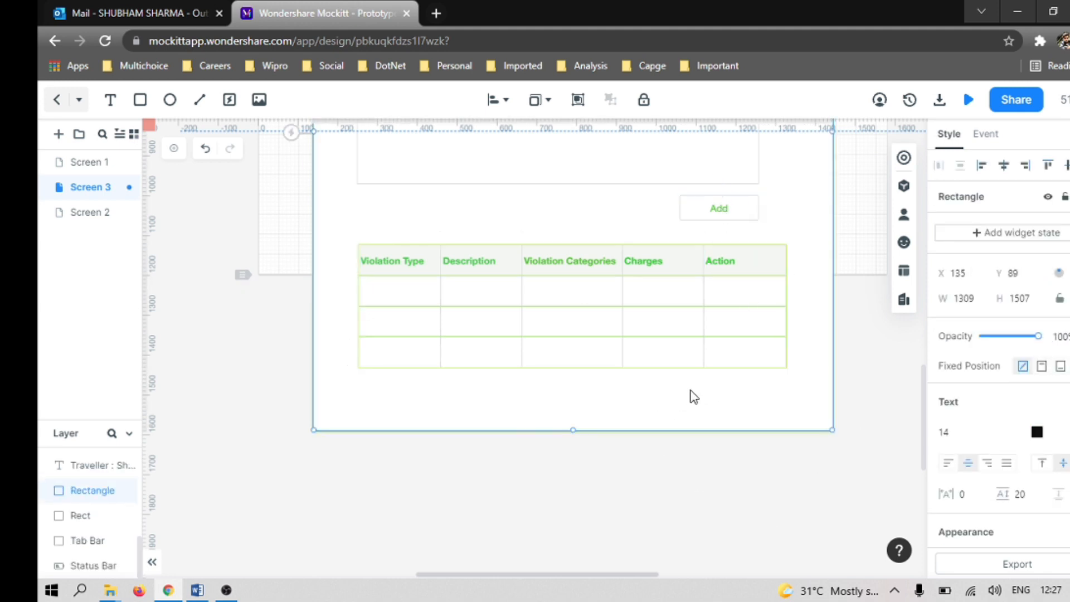
click(727, 215)
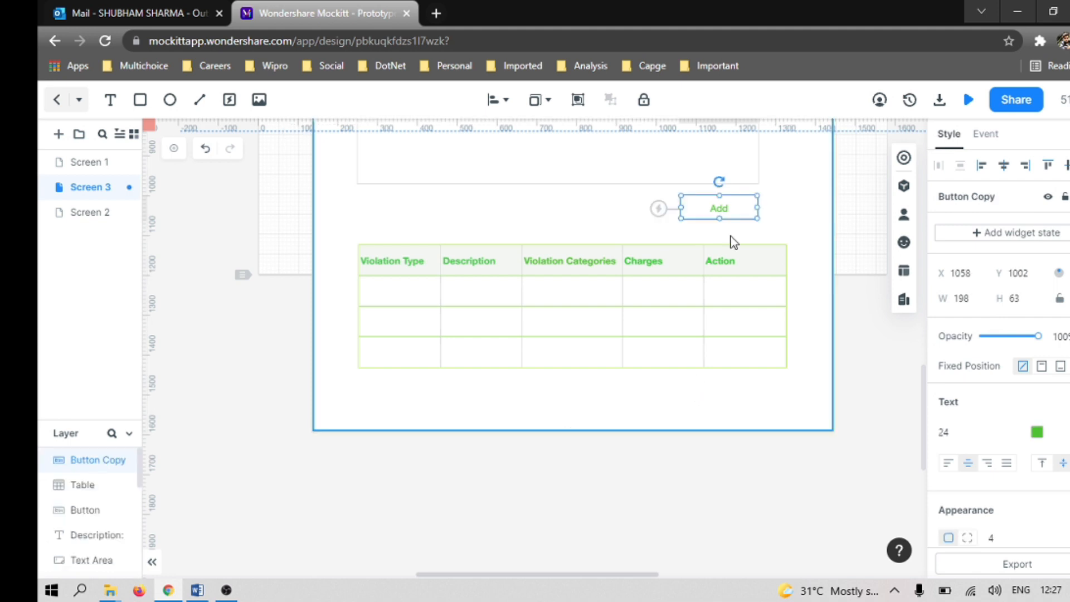
drag(730, 218, 754, 410)
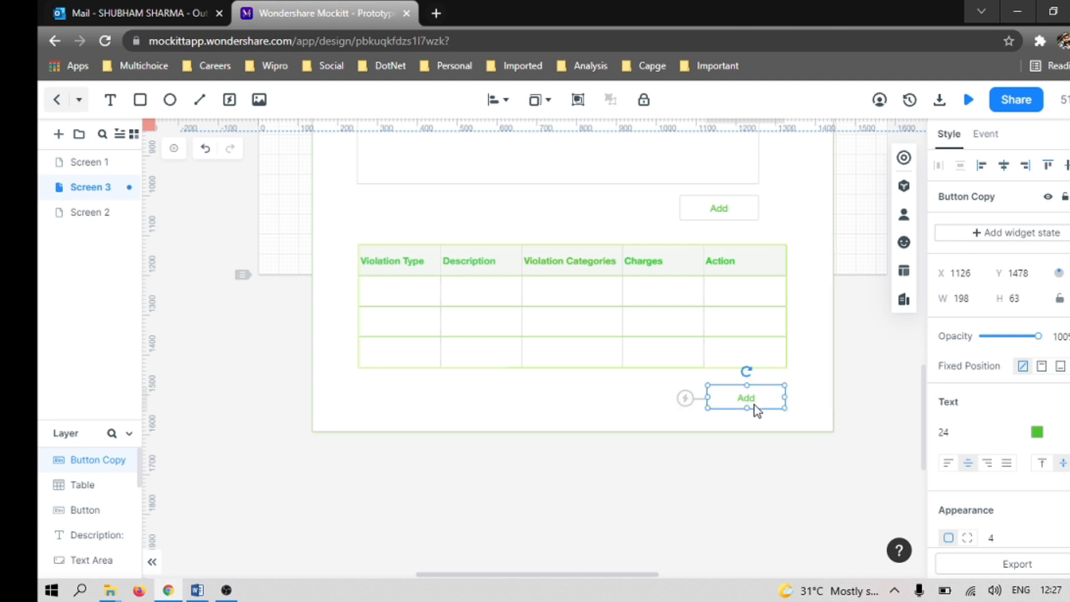
Step: Change the label of the copied button below the table to "Submit"
double_click(756, 404)
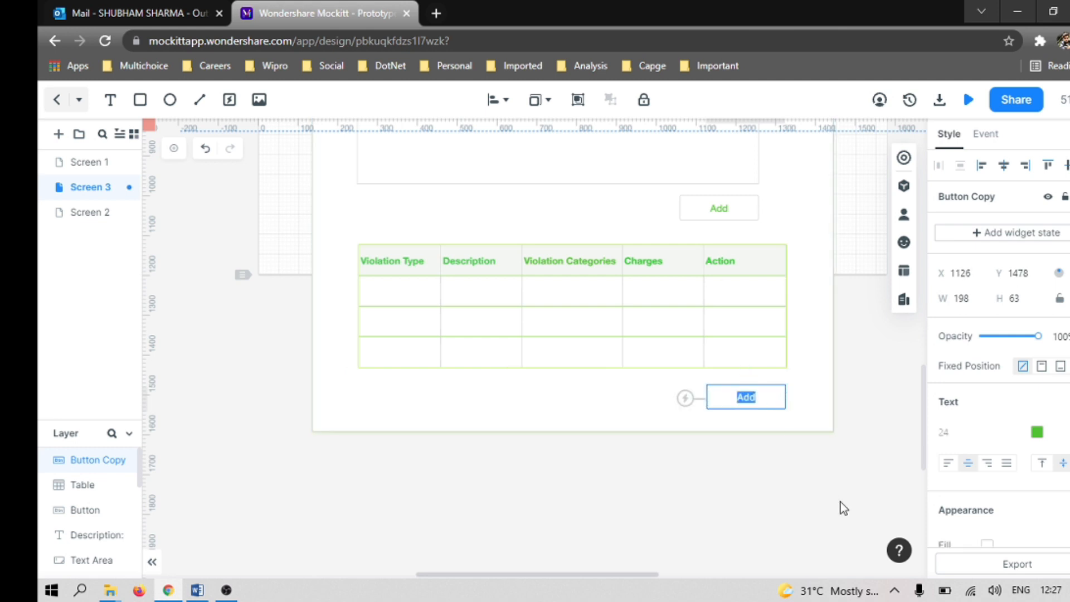
text(Submi)
key(Escape)
click(774, 411)
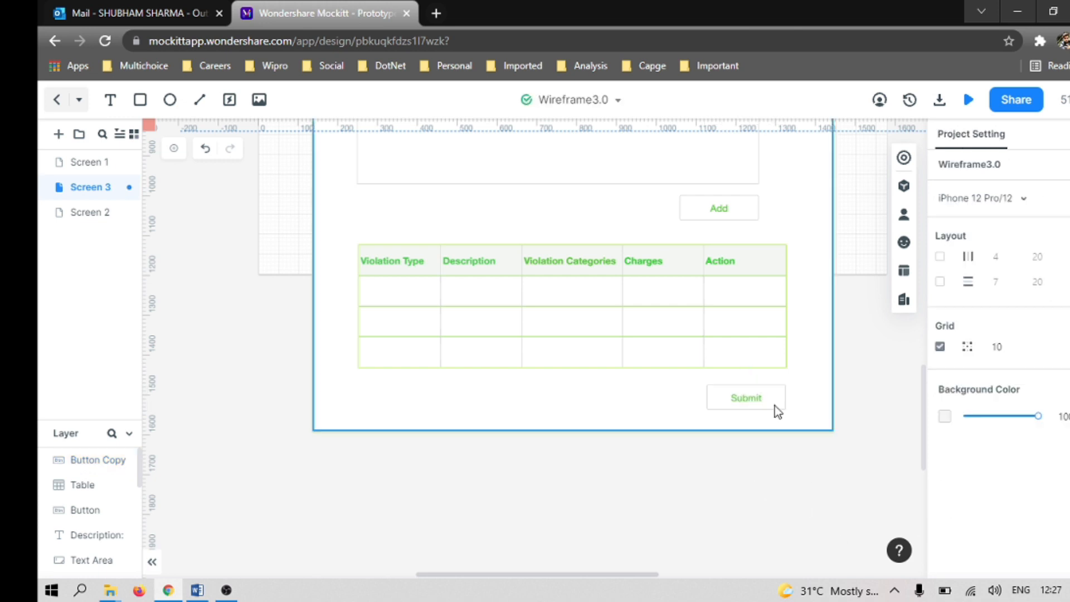
Step: Widen the empty input box beside the "Location:" label to a width of about 338
scroll(772, 404, up, 6)
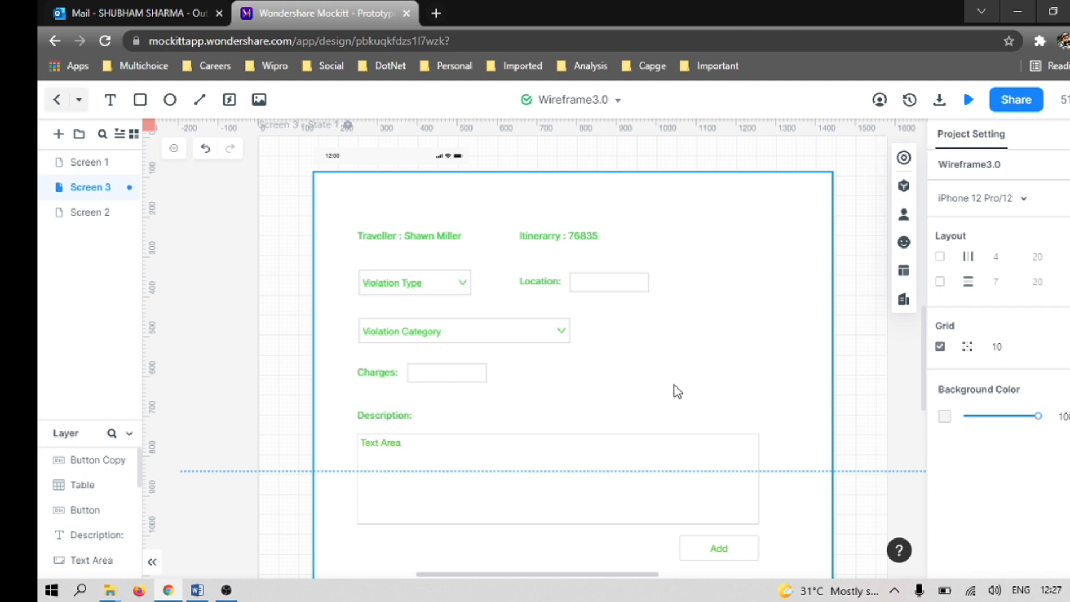
scroll(675, 394, down, 6)
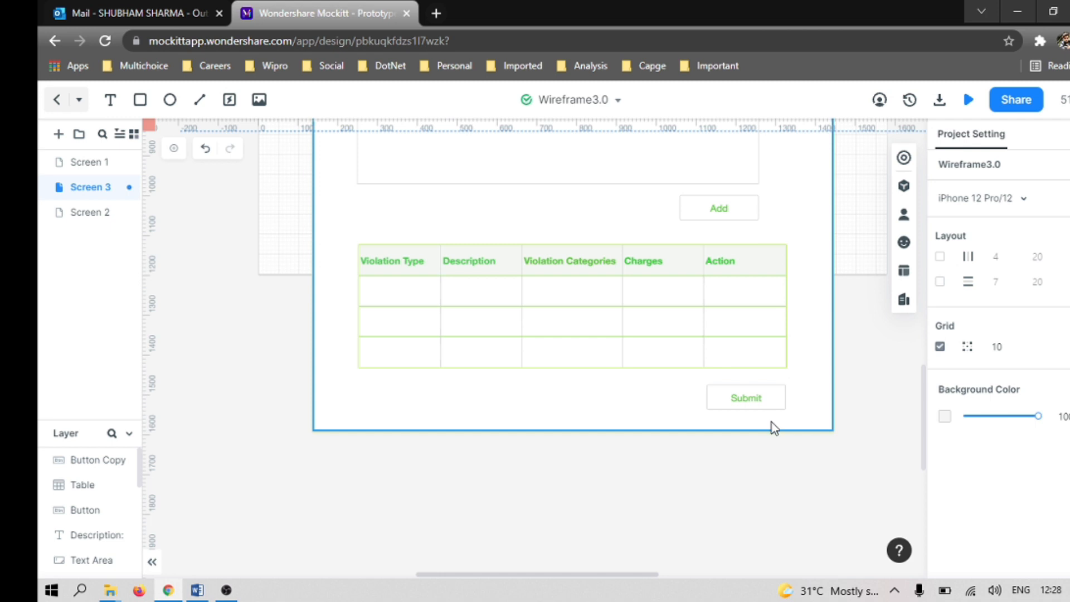
scroll(772, 422, up, 6)
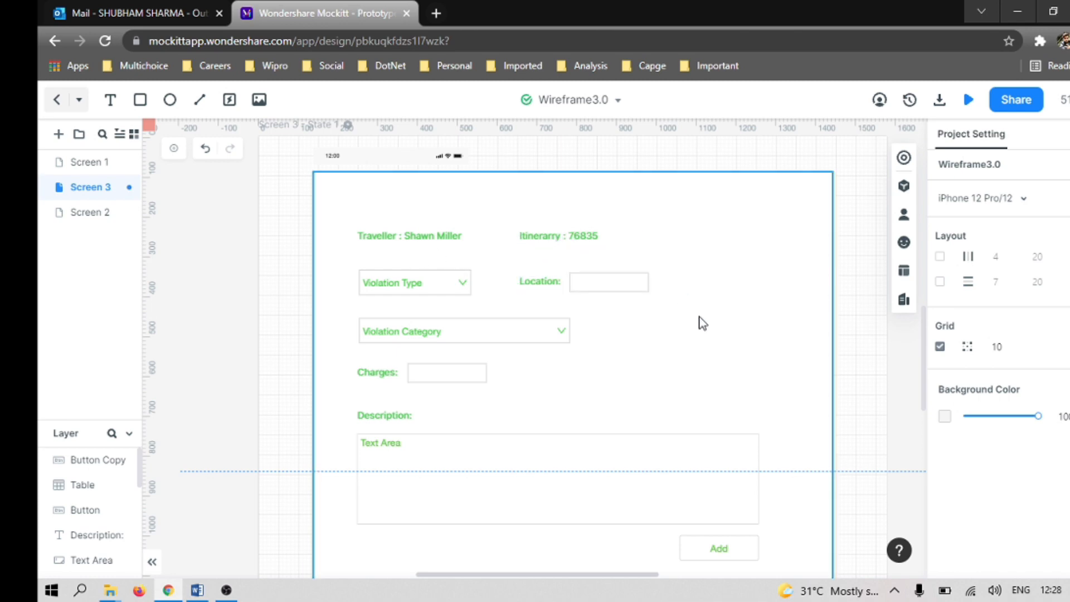
click(637, 281)
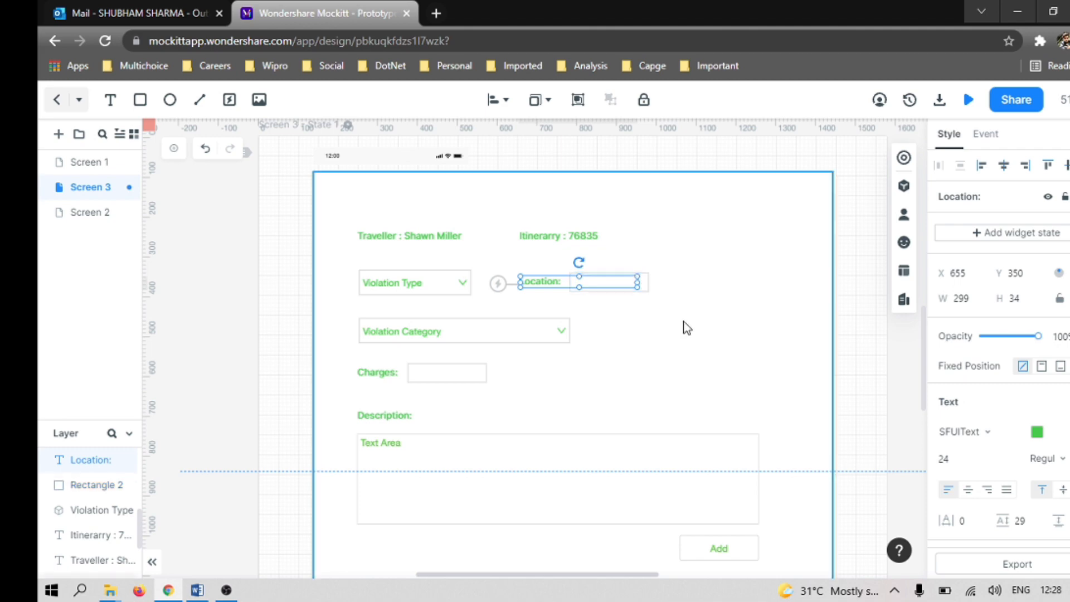
click(695, 345)
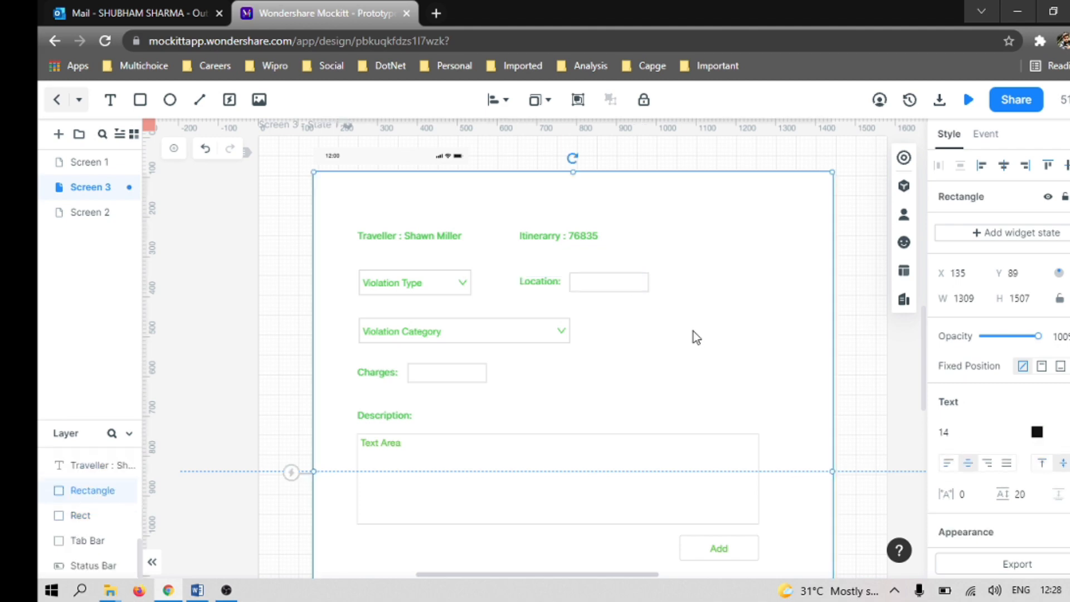
click(643, 284)
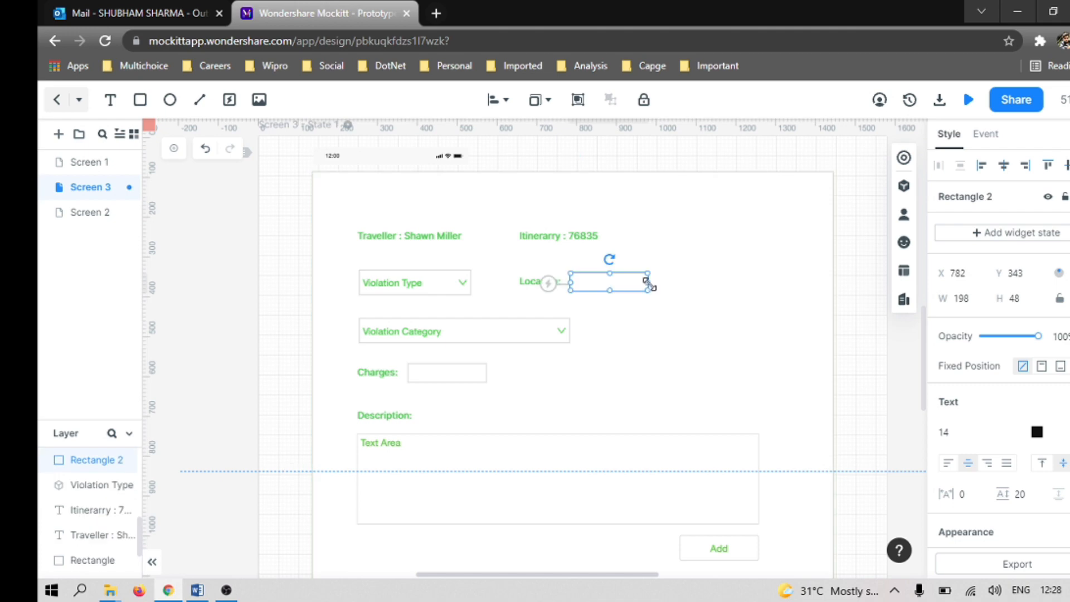
drag(648, 282, 702, 286)
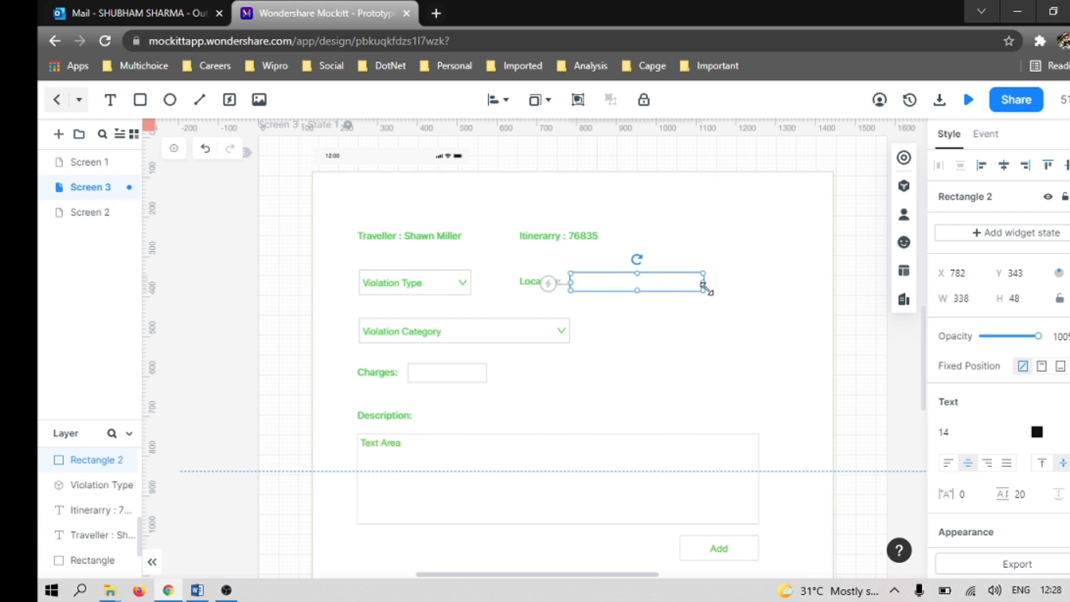
click(767, 280)
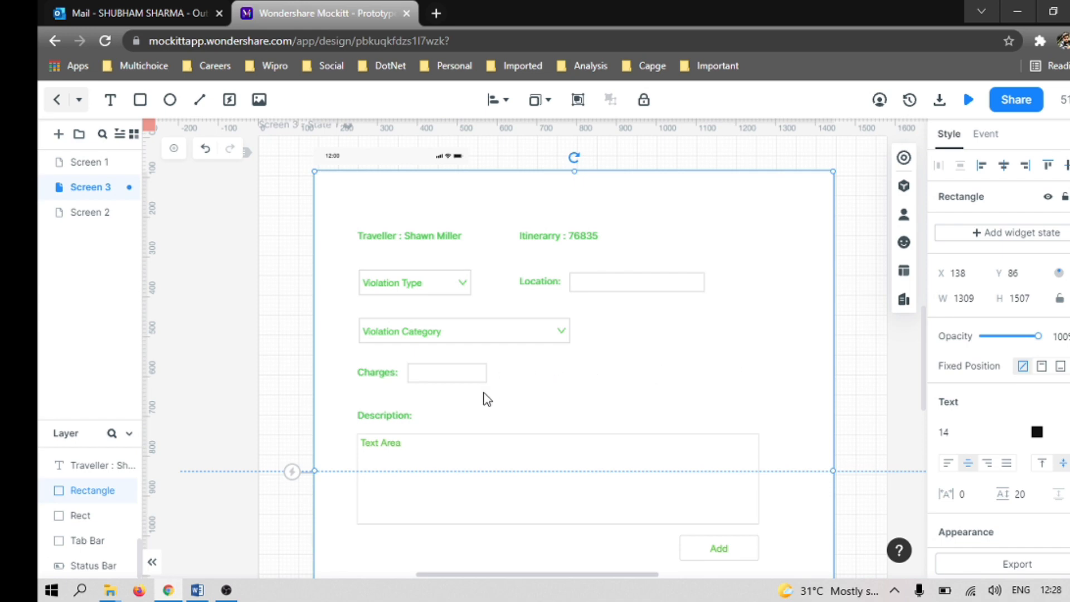
Step: Save the Wireframe3.0 project and export the current screen as a PNG at 1x scaling
scroll(485, 398, down, 5)
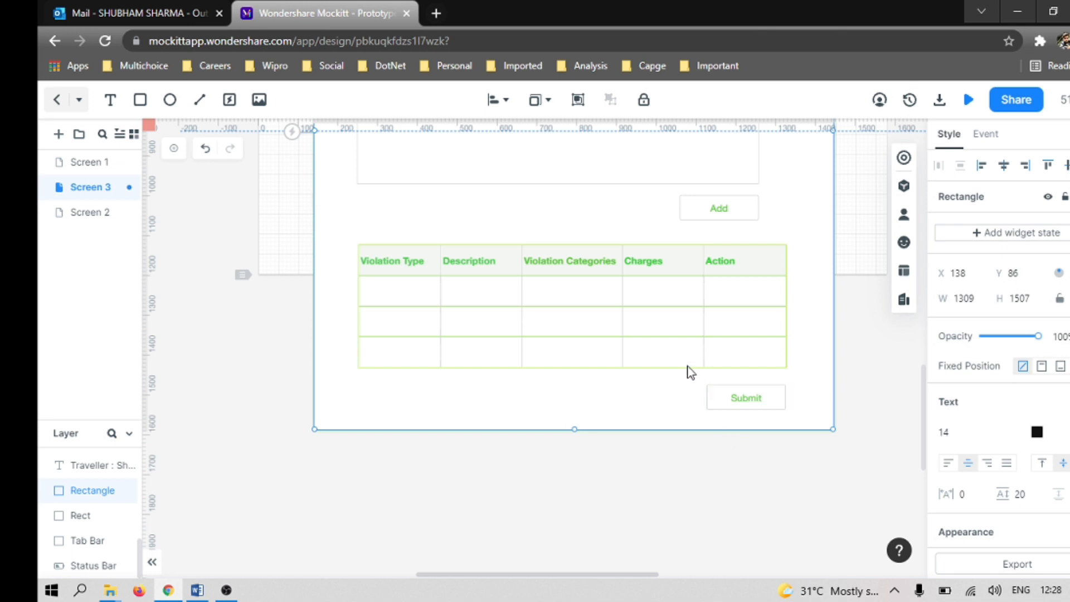
scroll(654, 342, up, 6)
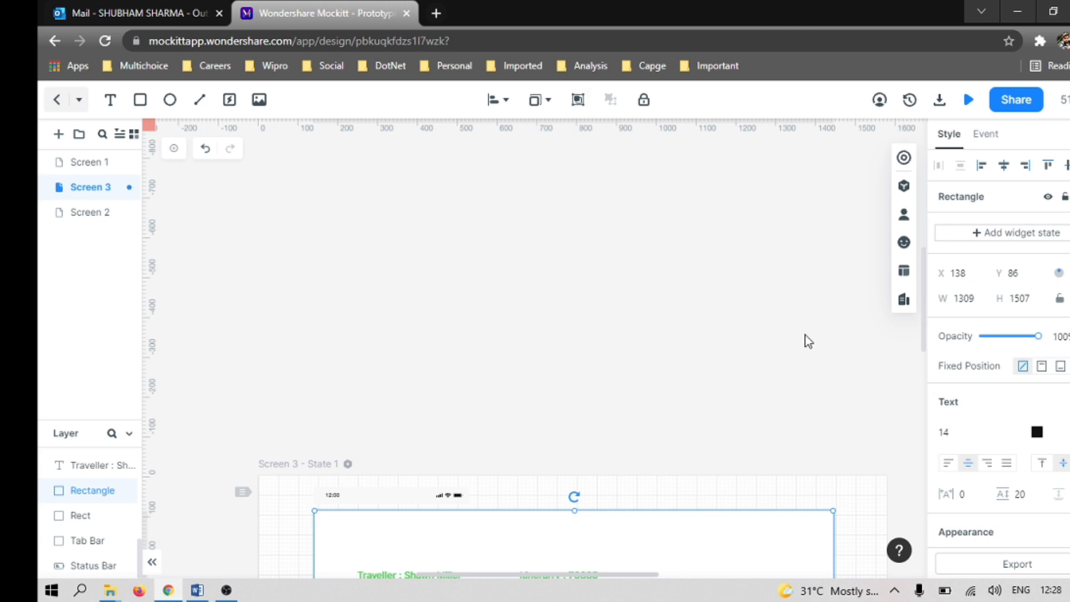
click(831, 405)
click(620, 102)
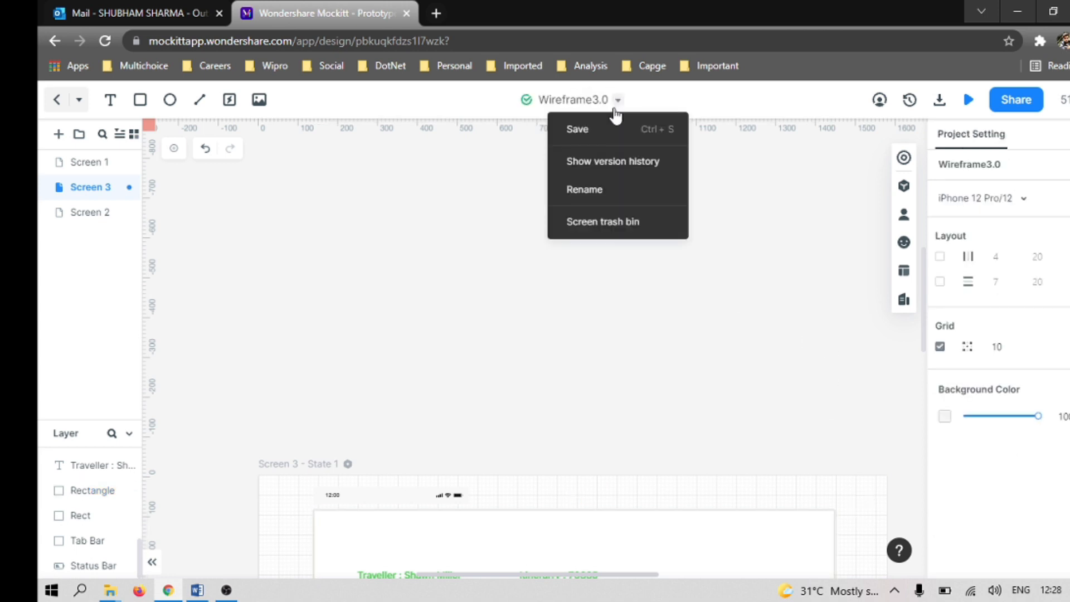
click(589, 131)
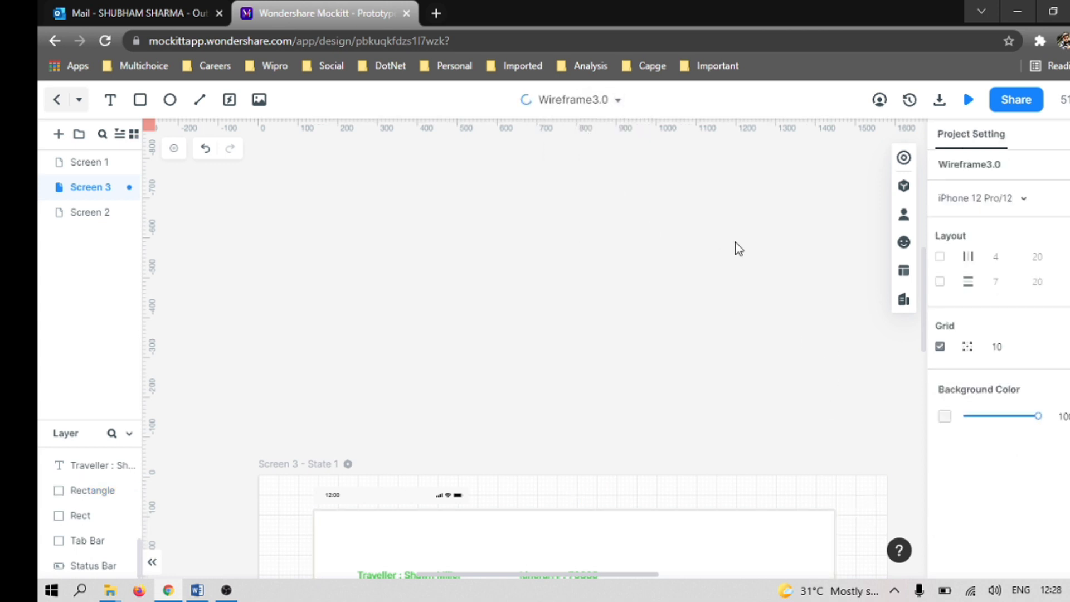
click(940, 102)
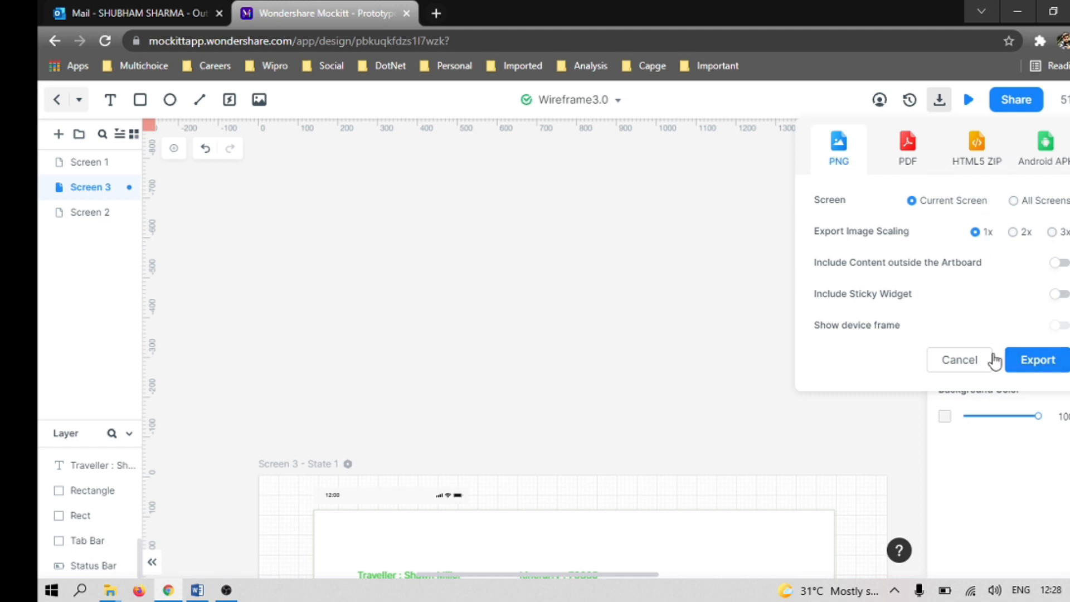
click(1037, 362)
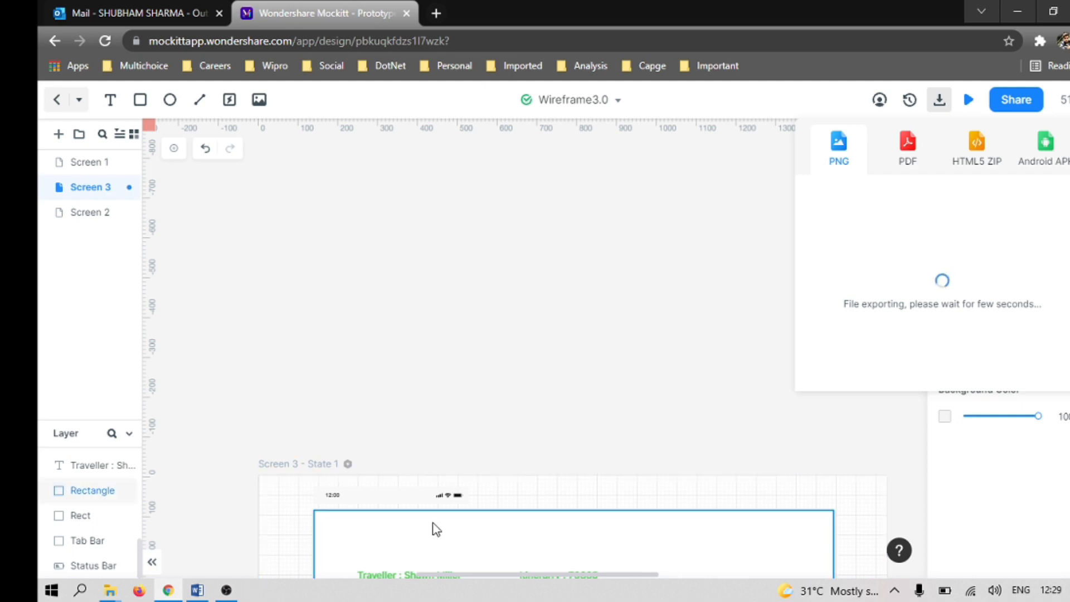
Step: Delete the phone status bar above the form rectangle on Screen 3
click(442, 499)
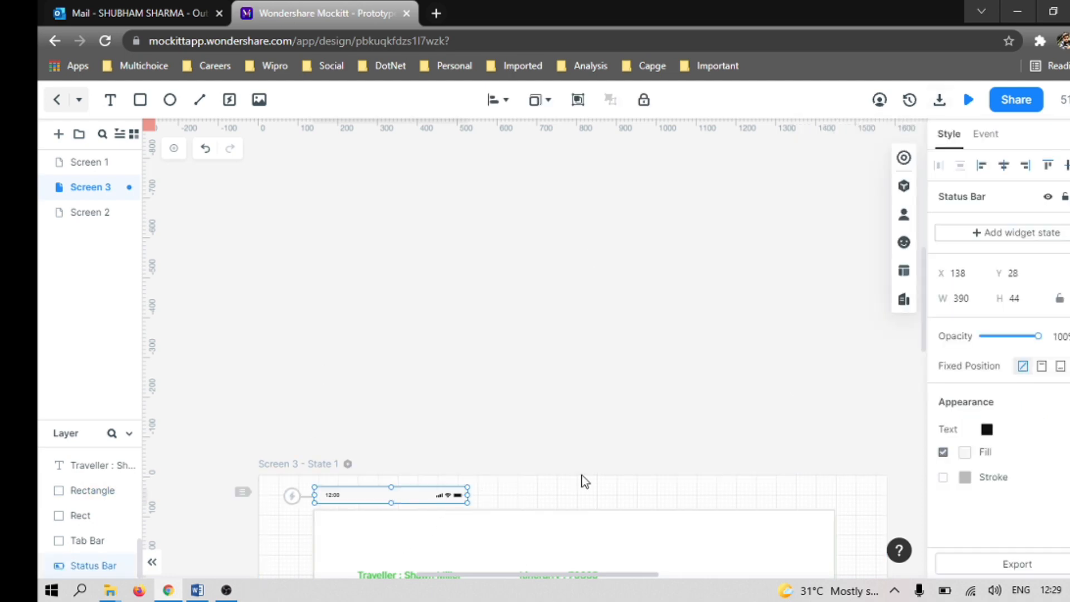
key(Delete)
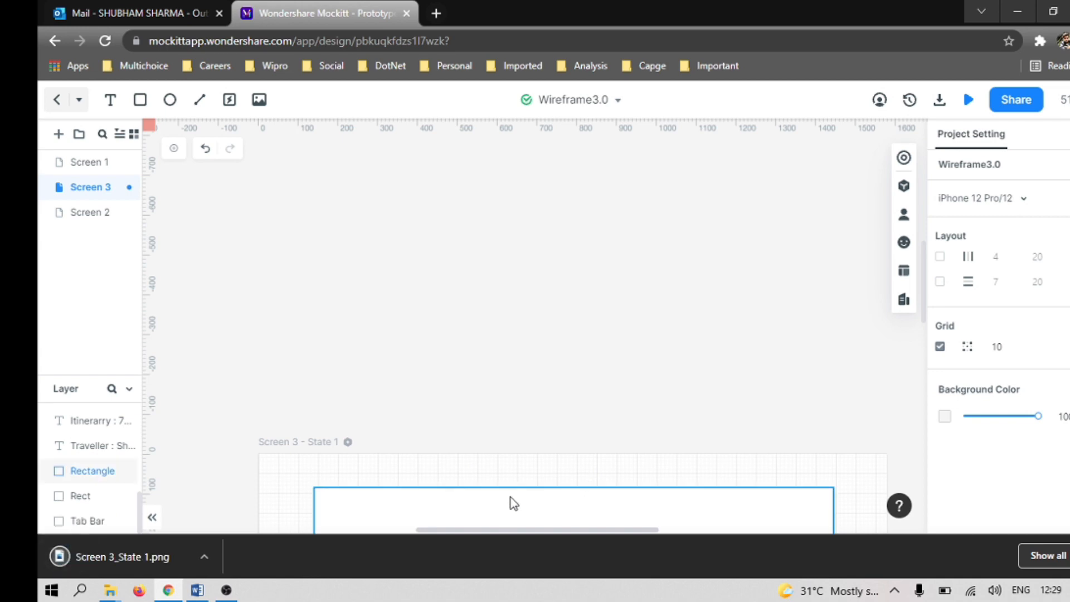
Step: Open the exported image Screen 3_State 1.png and switch to the Wireframe v2.0 - Copy document in Word
click(205, 557)
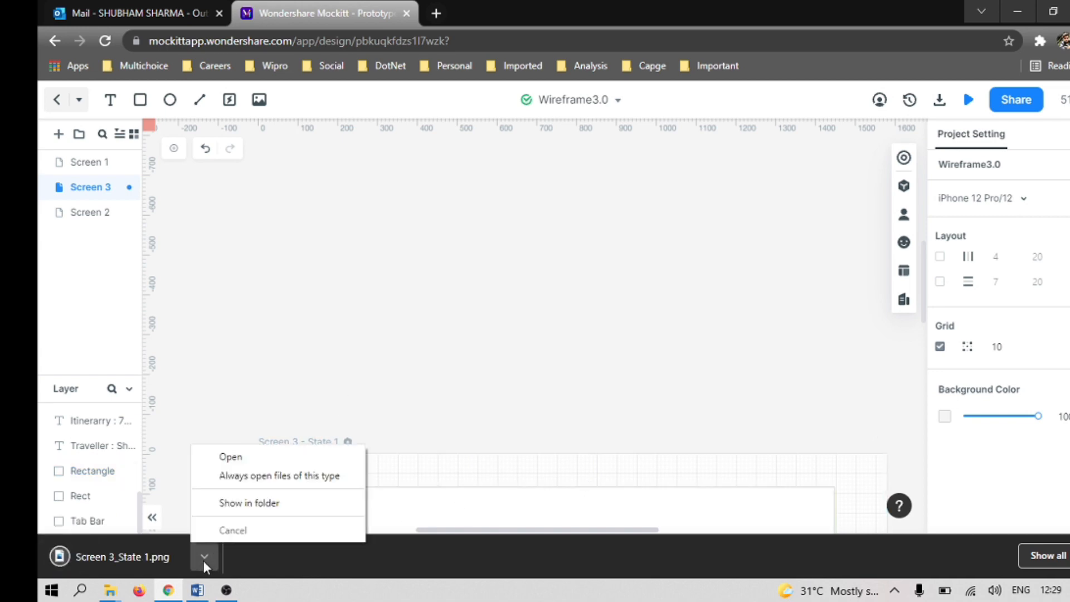
click(232, 454)
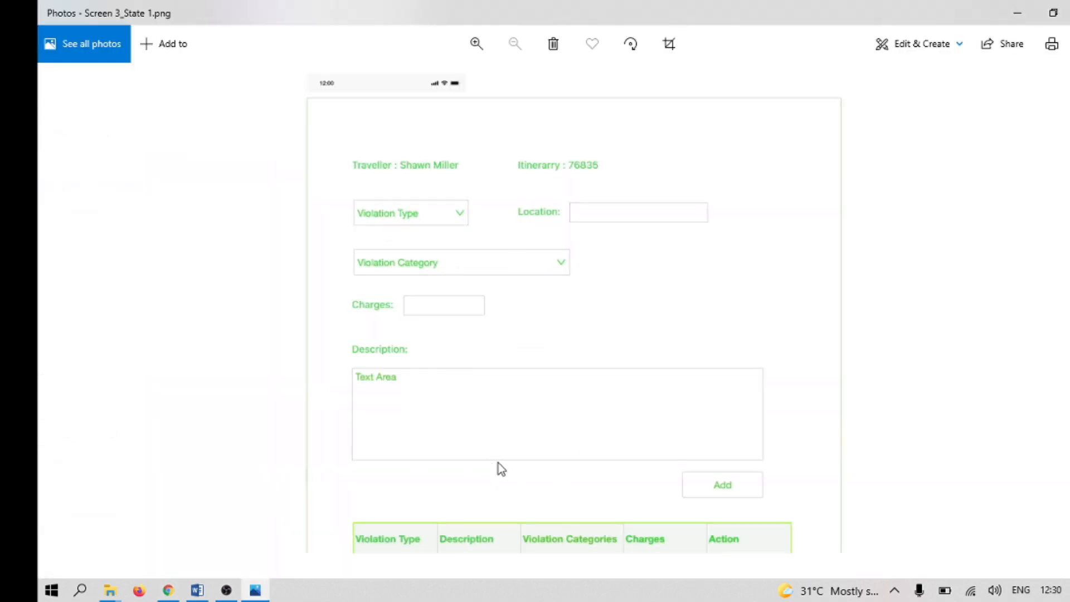
key(alt+Tab)
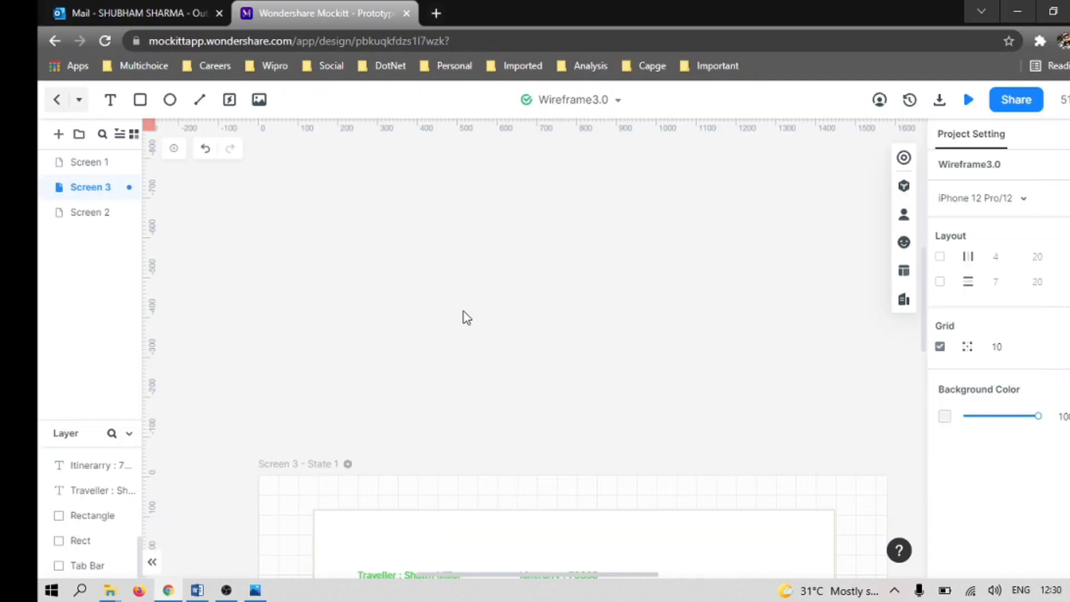
key(alt+Tab+Tab)
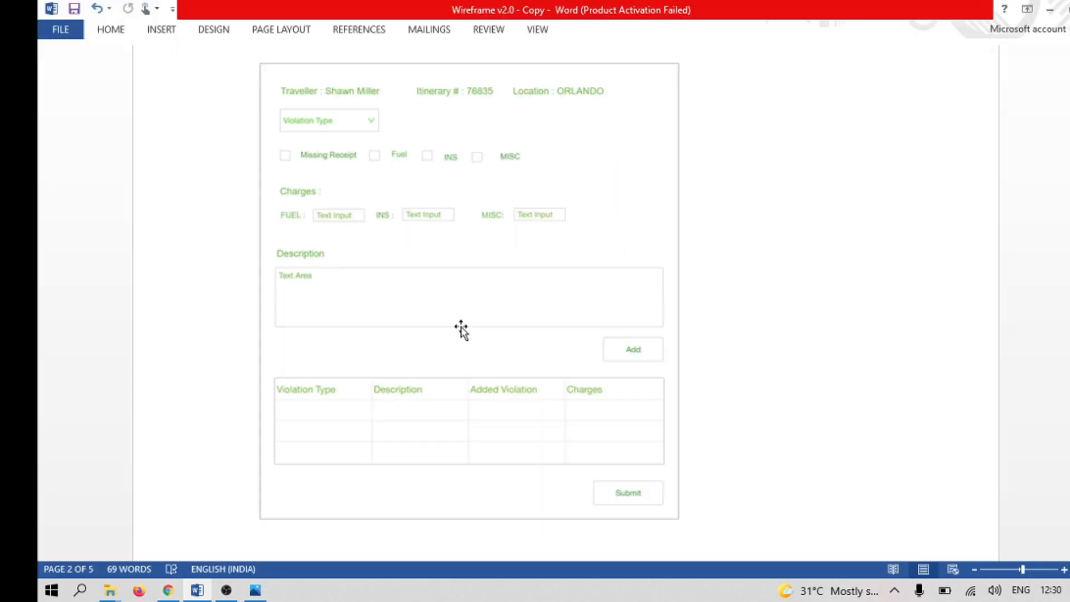
Step: Examine the form's fields up close in the exported Screen 3_State 1.png in Photos and return to the Wireframe3.0 project in Mockitt
key(alt+Tab)
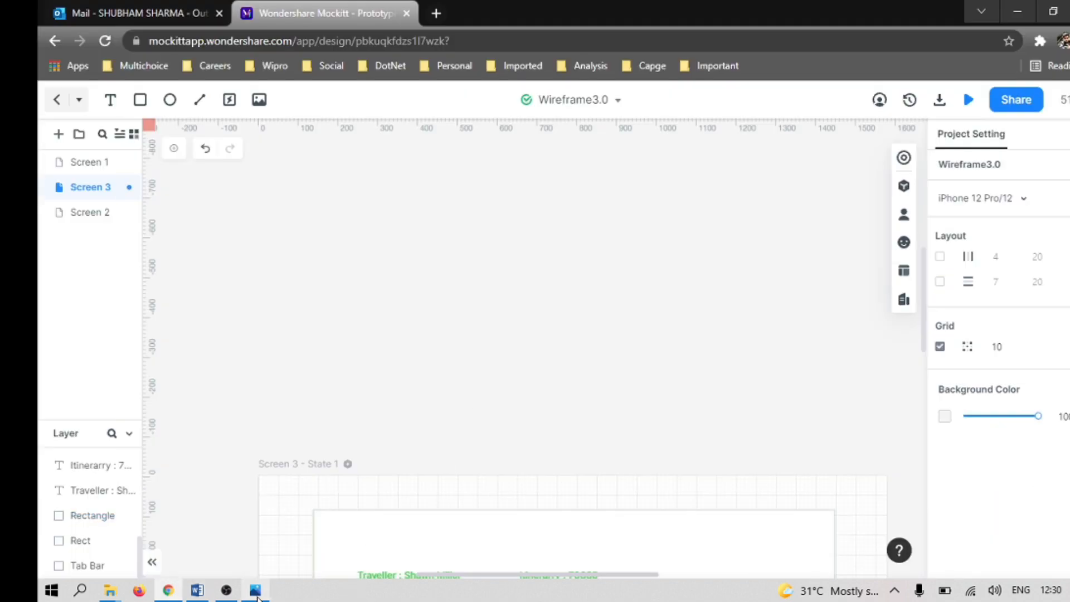
click(256, 592)
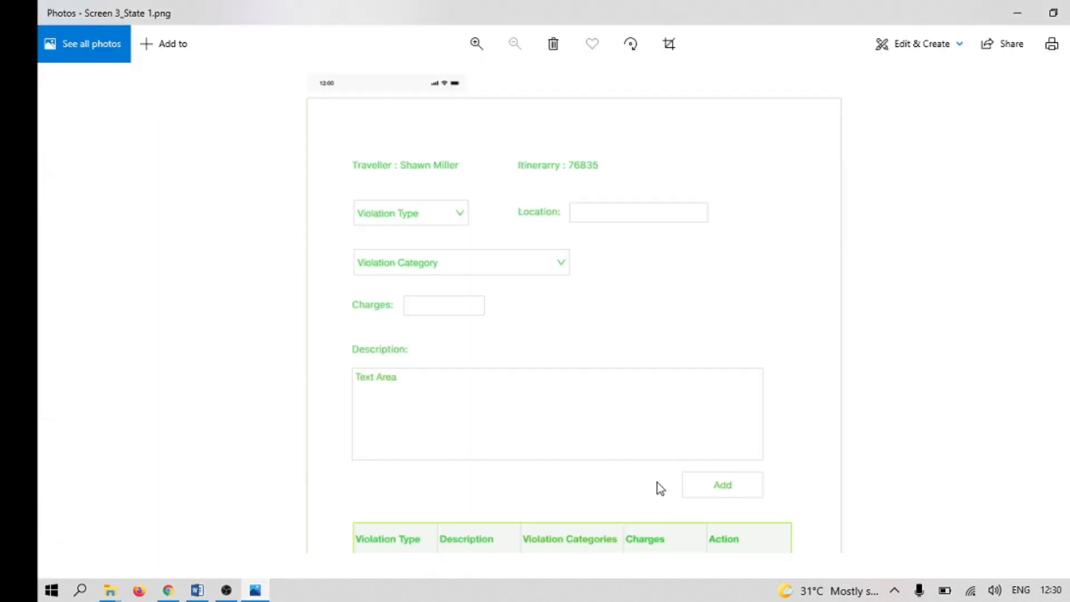
scroll(530, 426, up, 3)
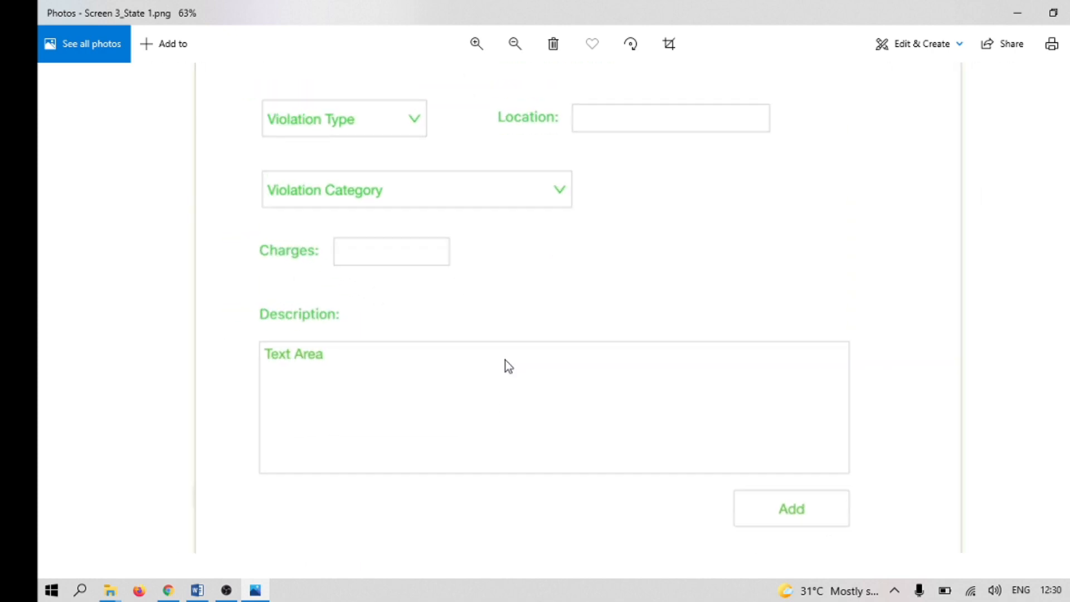
scroll(508, 367, down, 3)
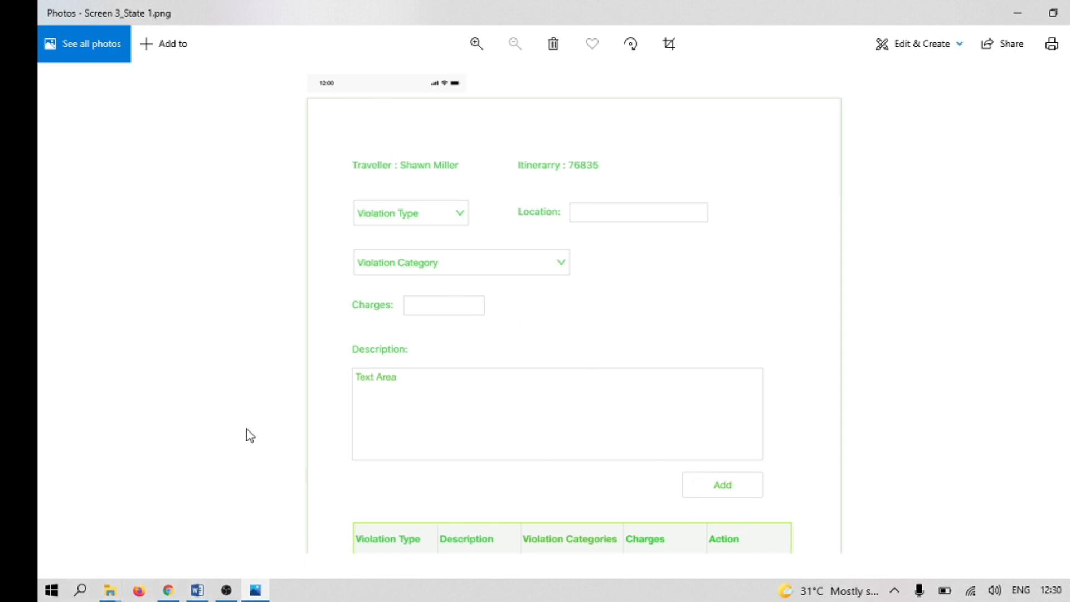
key(alt+Tab)
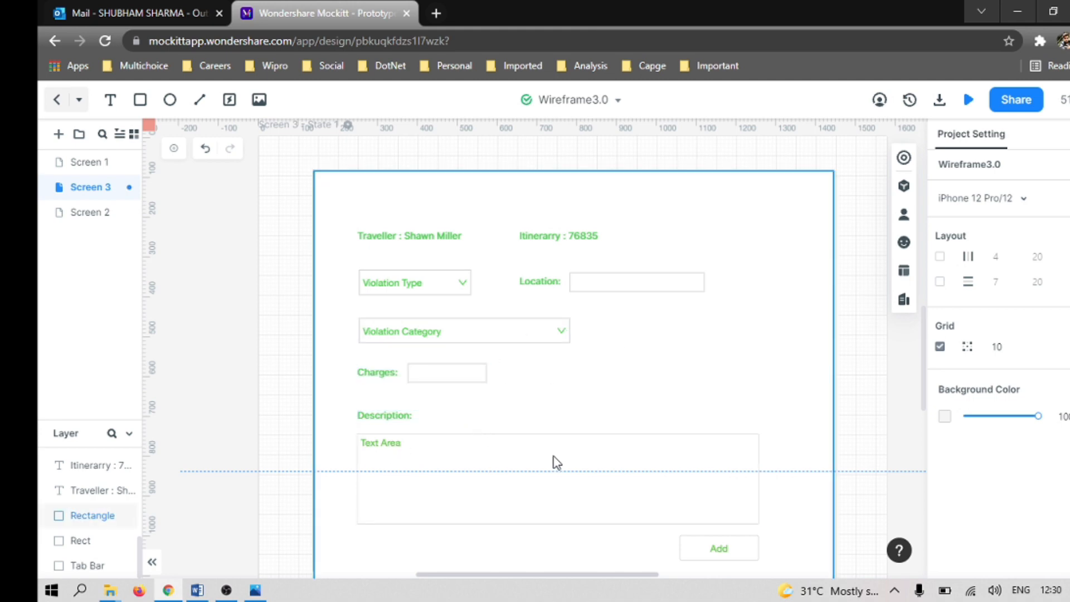
mouse_move(225, 592)
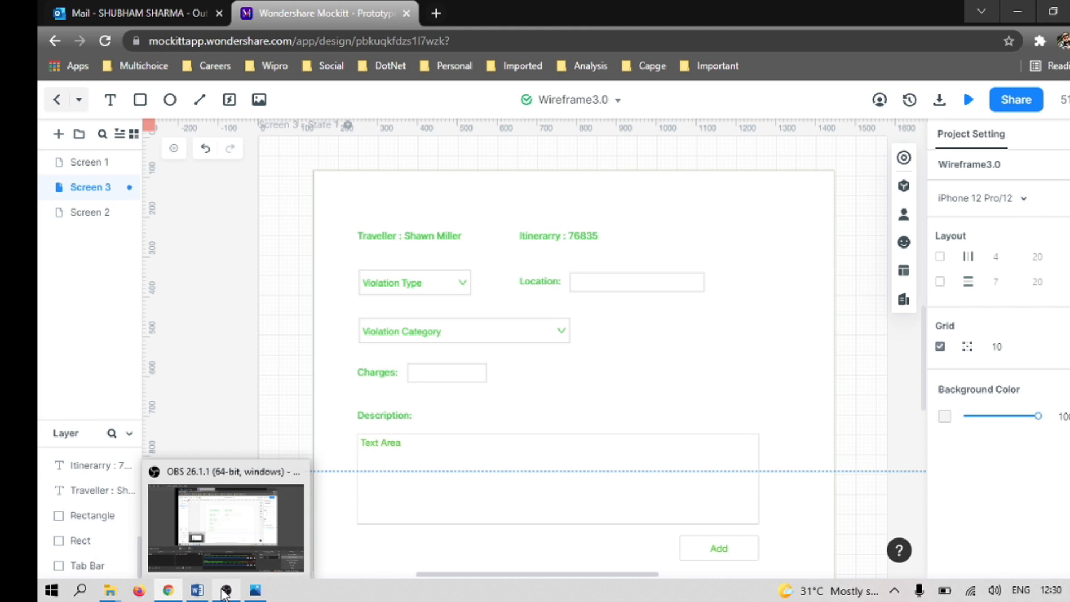